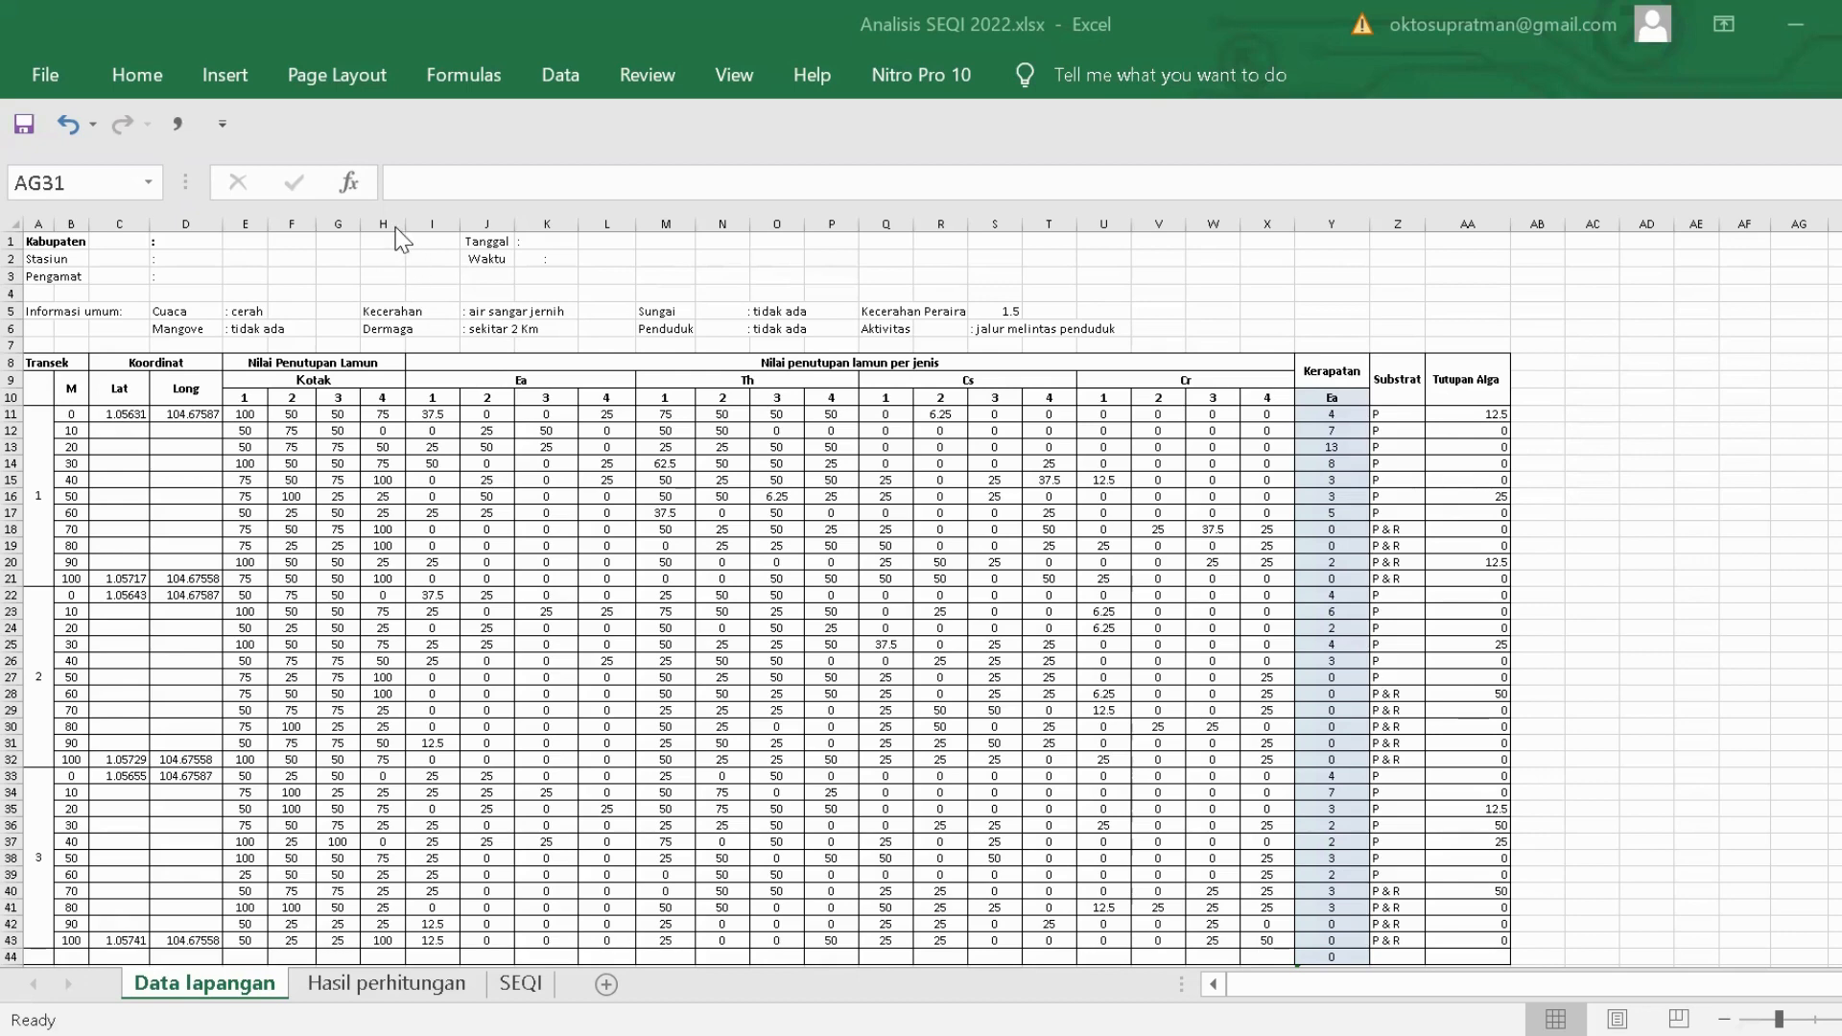
Insert a blank column after the four Kotak columns on the Data lapangan sheet and head it Rata2 in I10.
{"action": "left_click", "coordinate": [423, 215]}
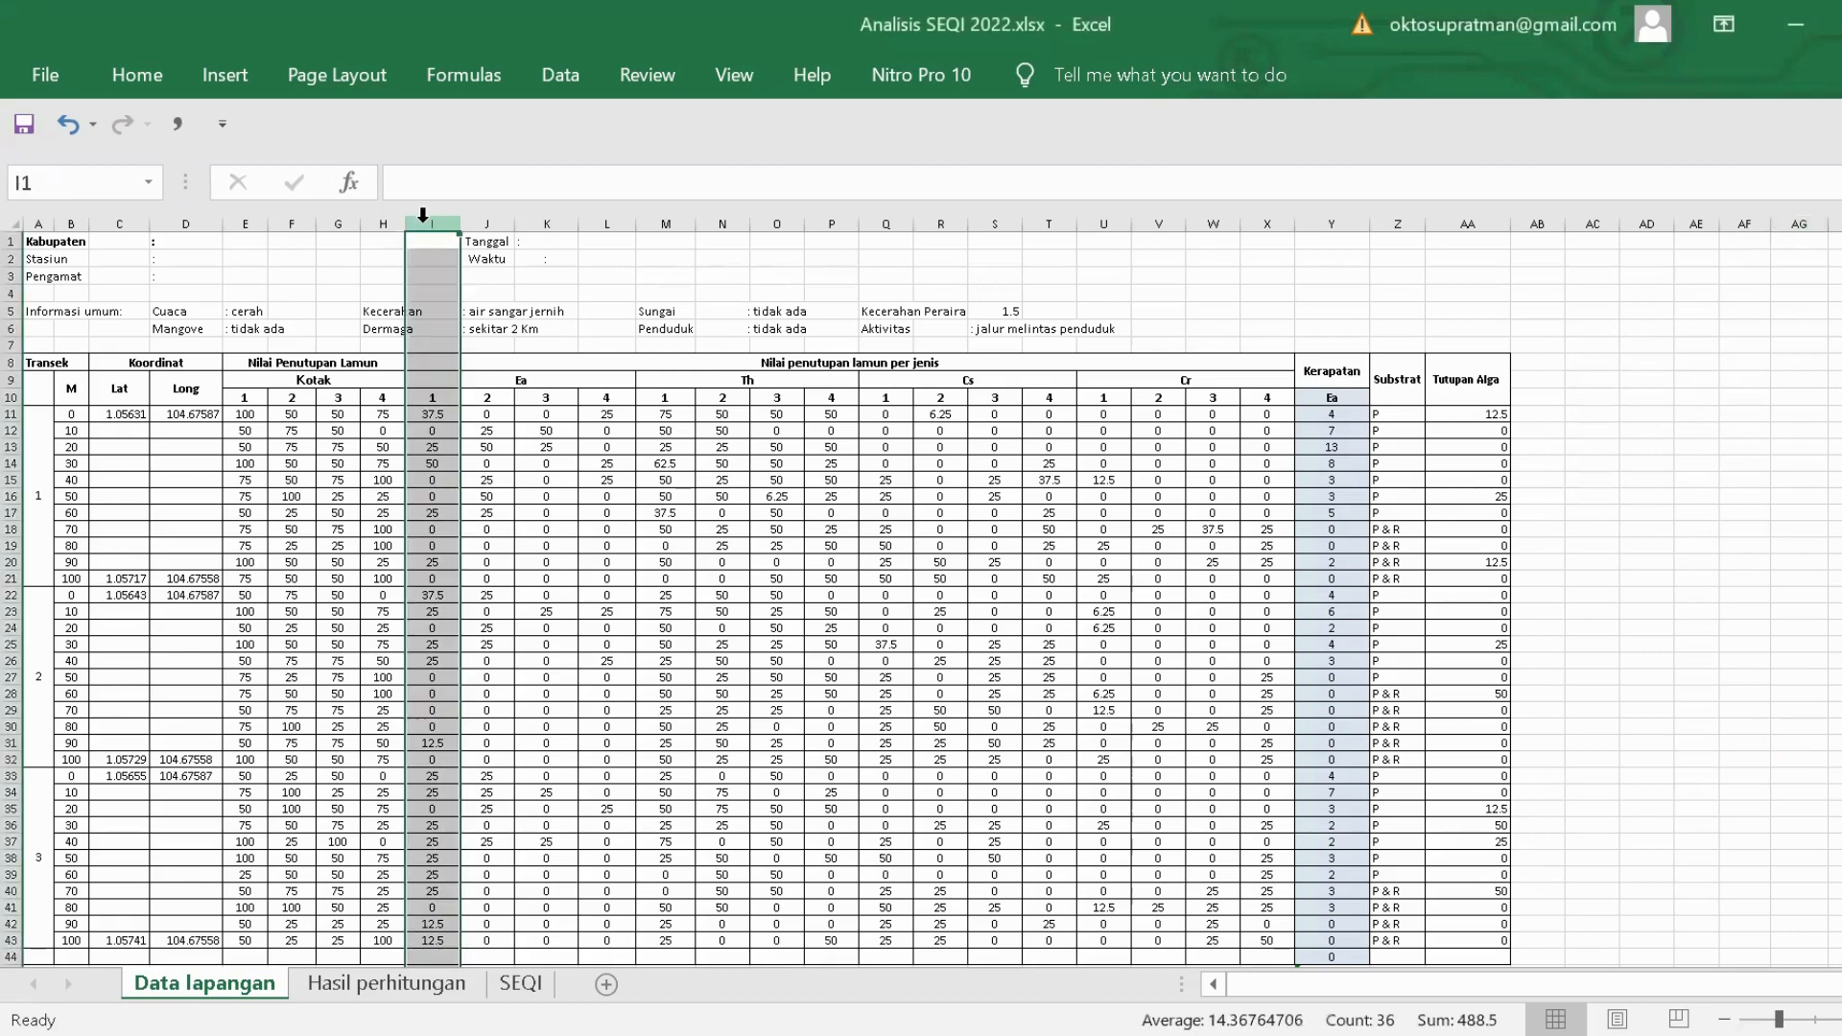
{"action": "right_click", "coordinate": [423, 215]}
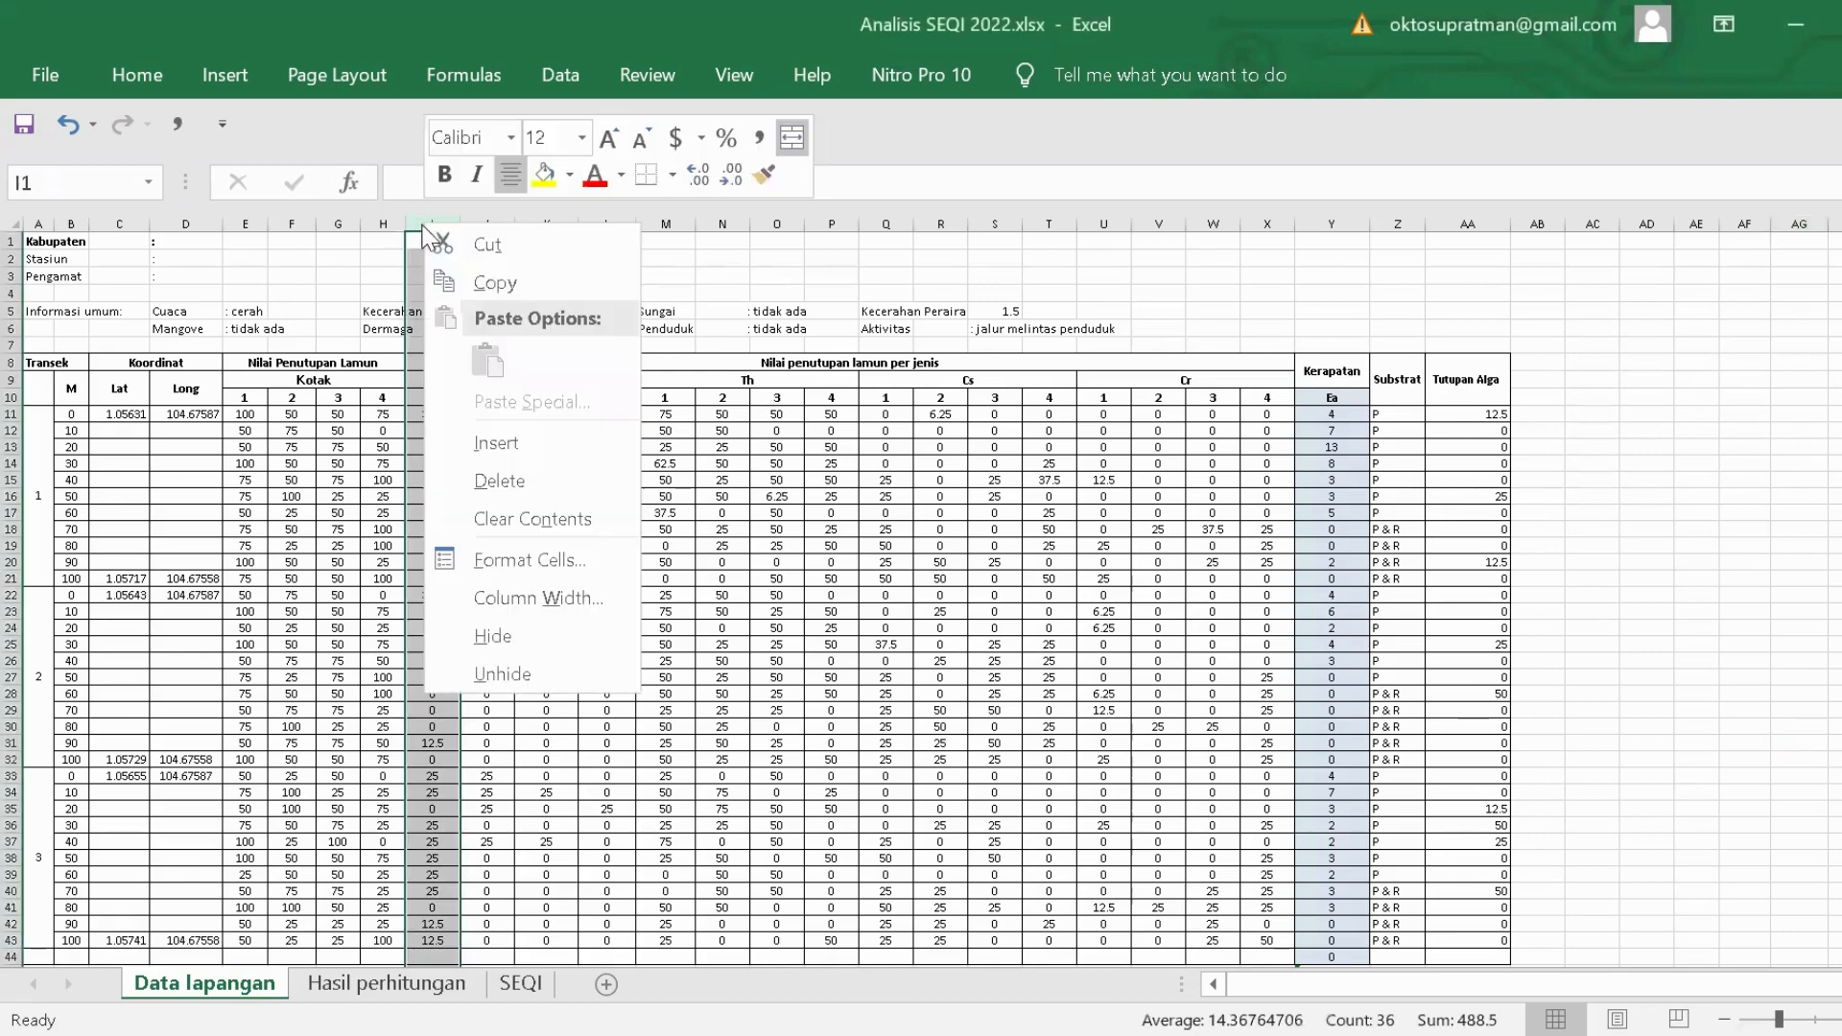
{"action": "left_click", "coordinate": [496, 443]}
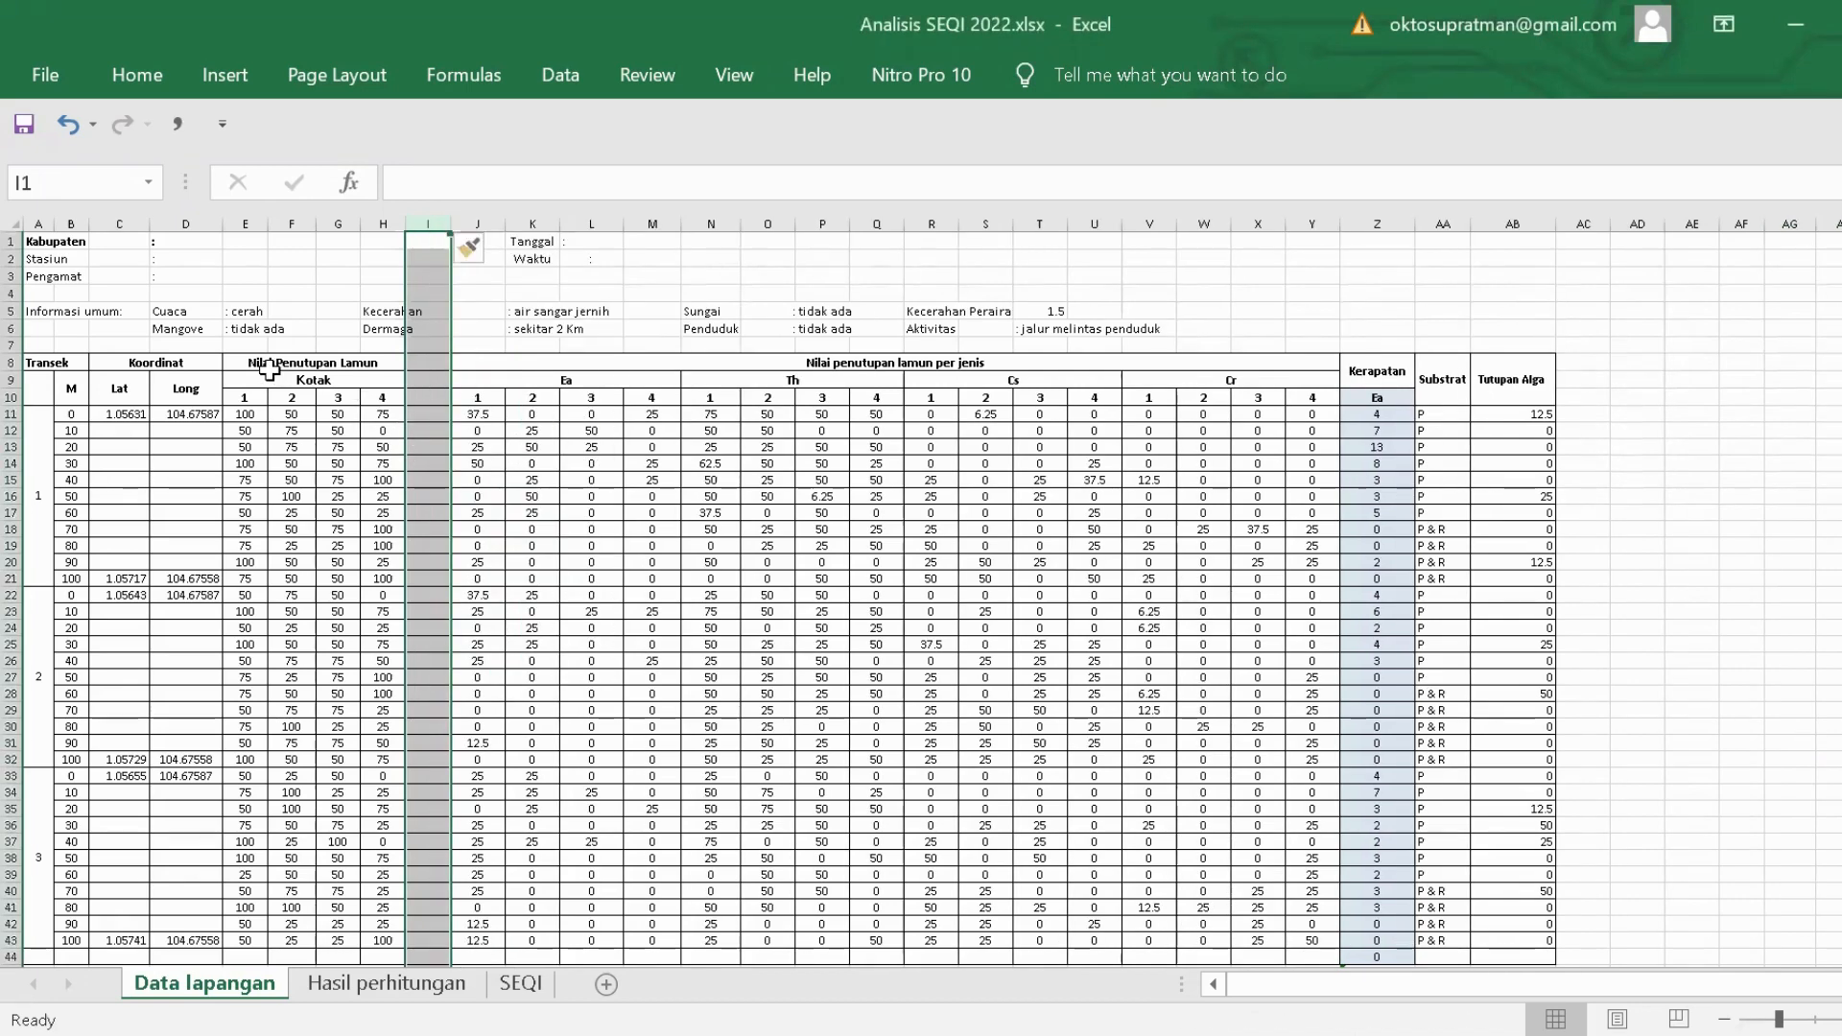
{"action": "left_click", "coordinate": [428, 399]}
{"action": "type", "text": "Rat"}
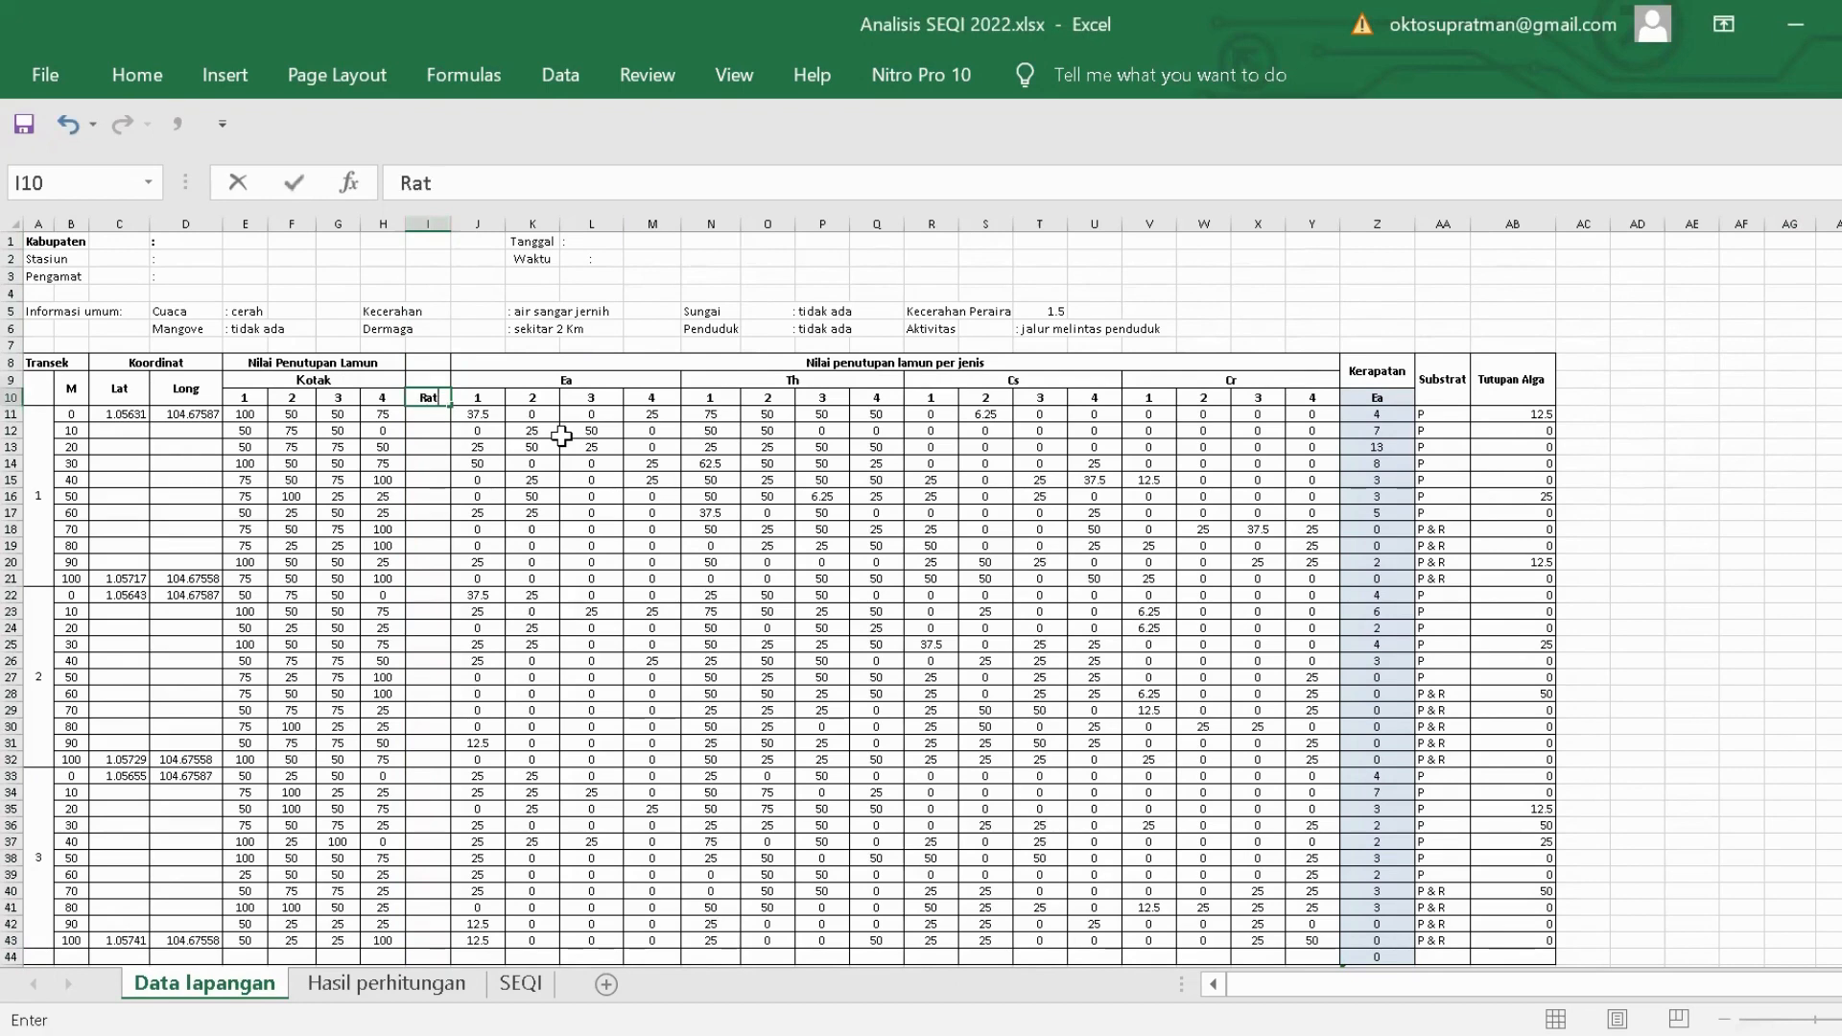
{"action": "type", "text": "a2"}
{"action": "left_click", "coordinate": [576, 445]}
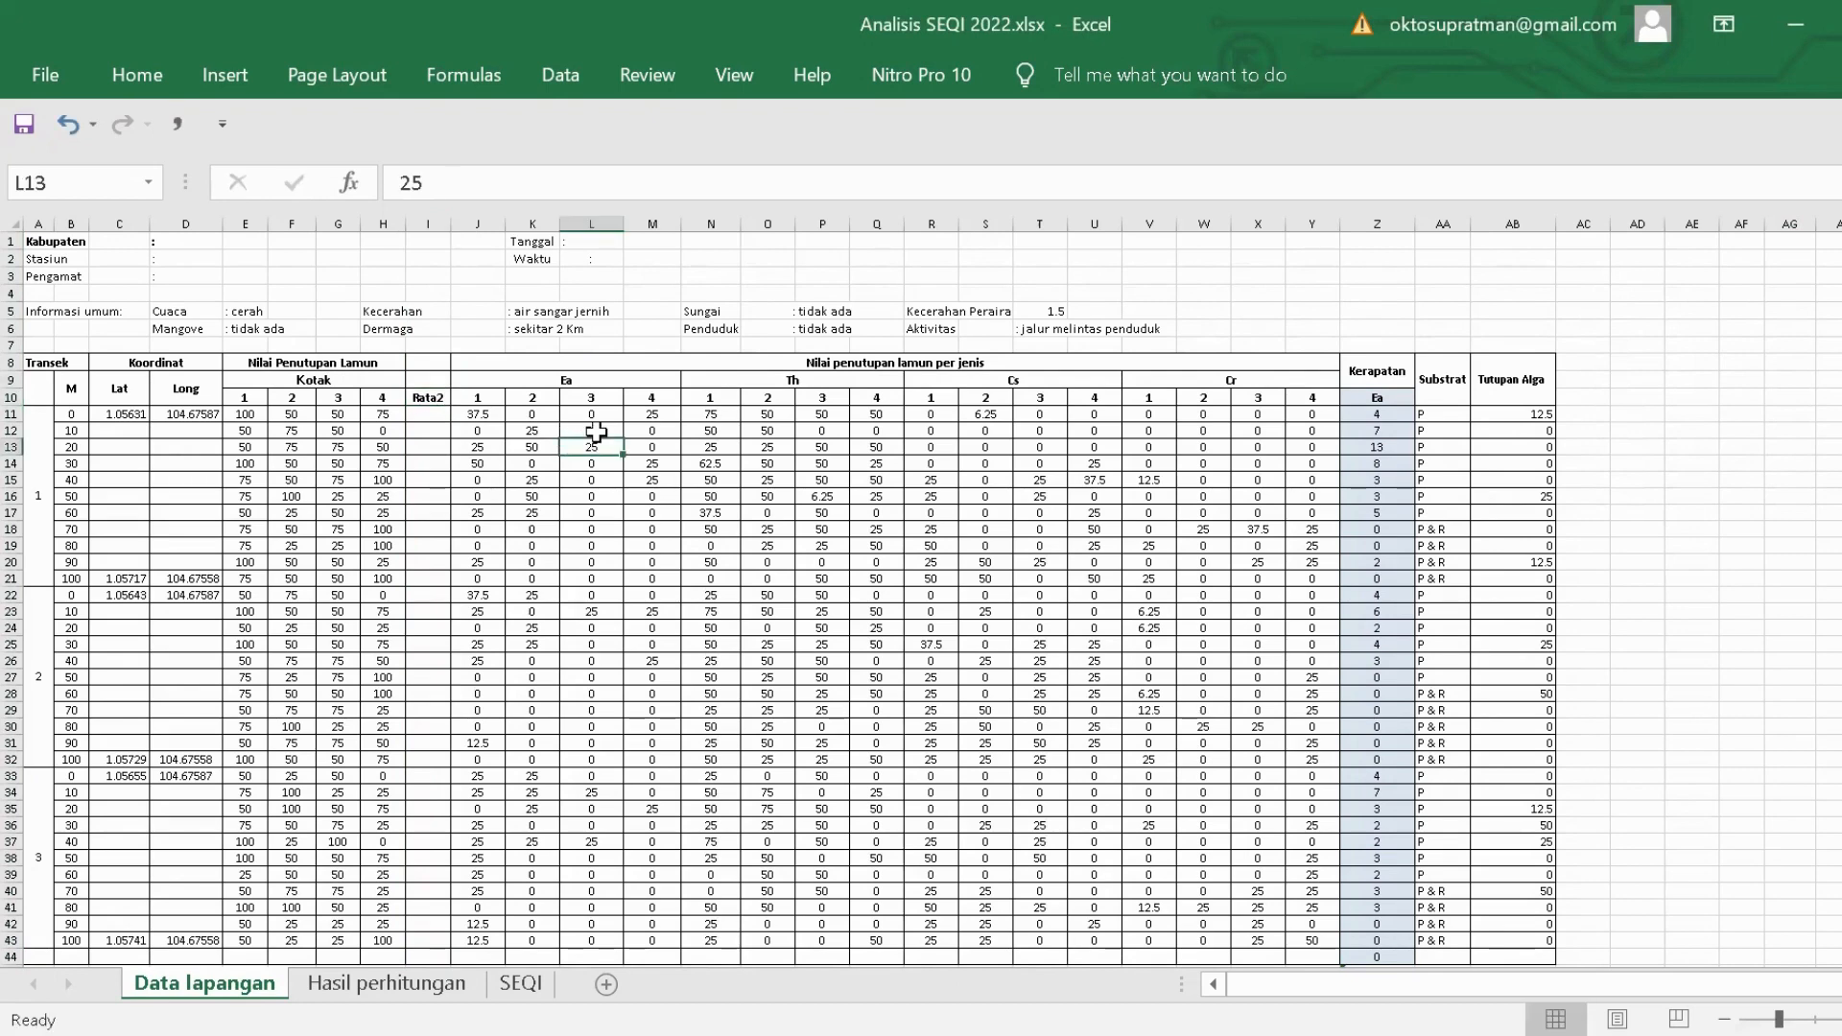
Insert a blank column after each of the Ea, Th, Cs and Cr species blocks.
{"action": "left_click", "coordinate": [709, 224]}
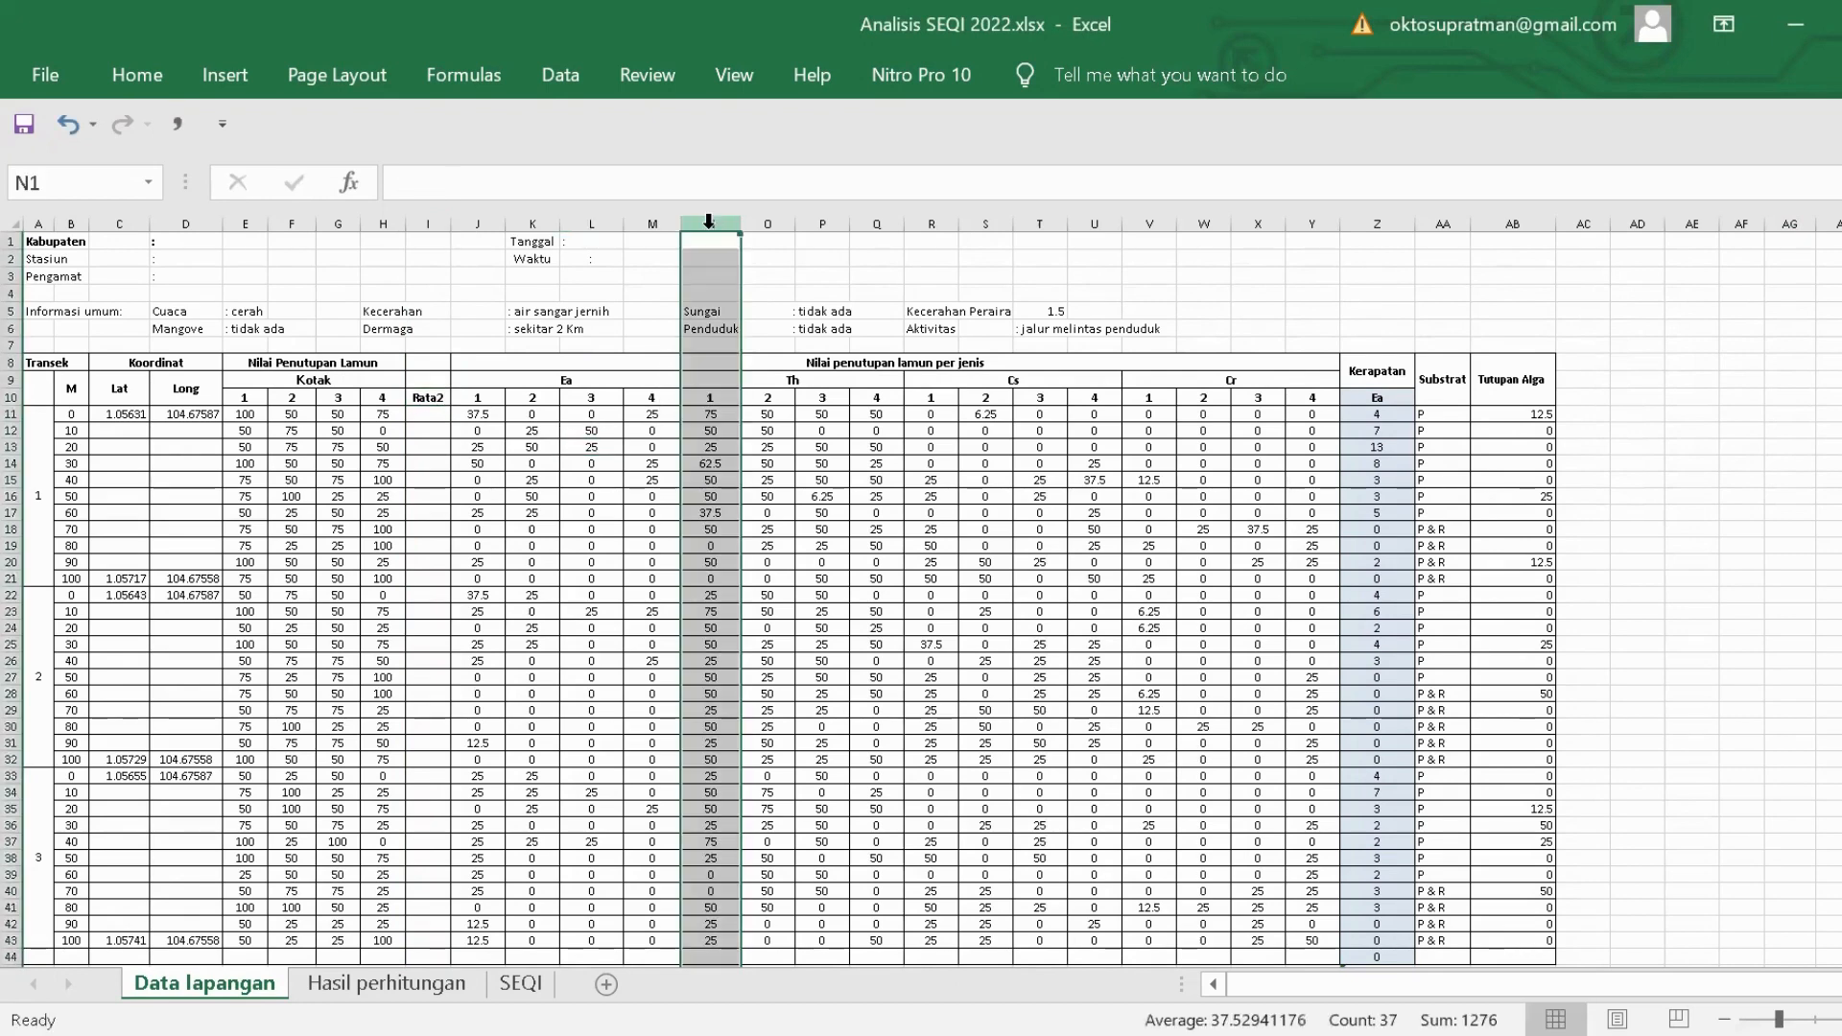
{"action": "right_click", "coordinate": [709, 222]}
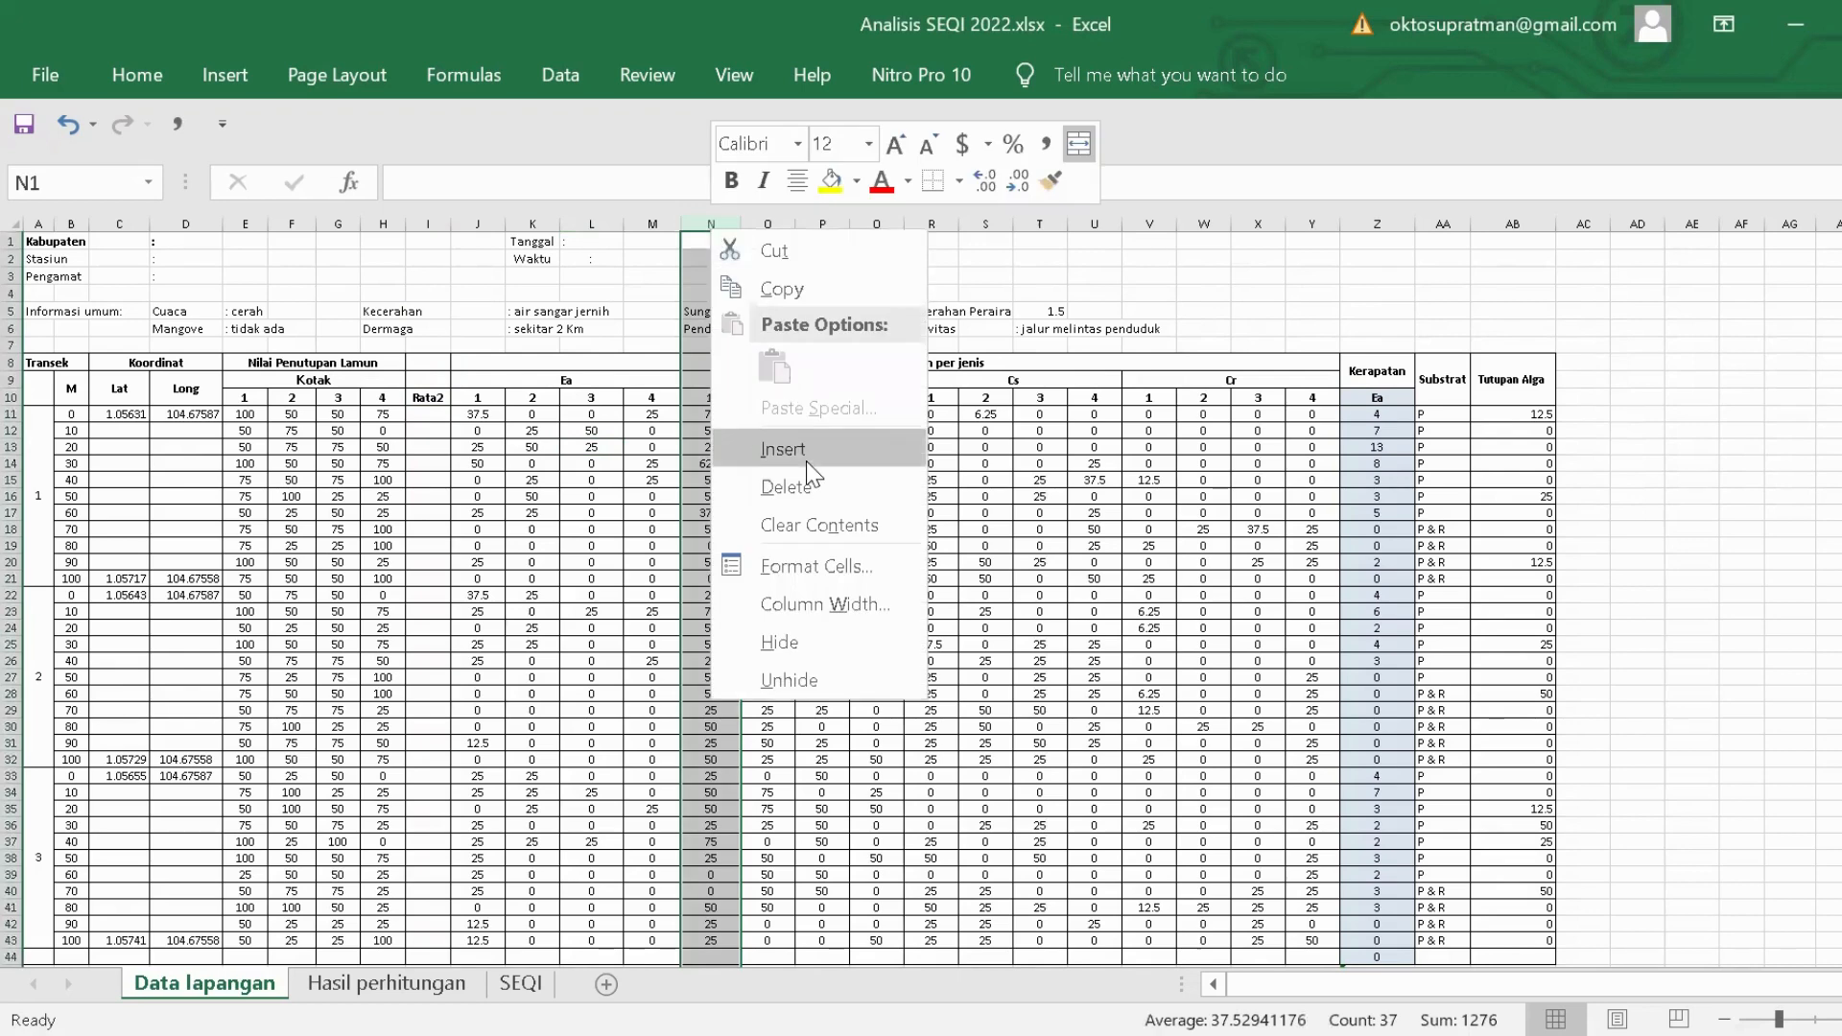
{"action": "left_click", "coordinate": [783, 449]}
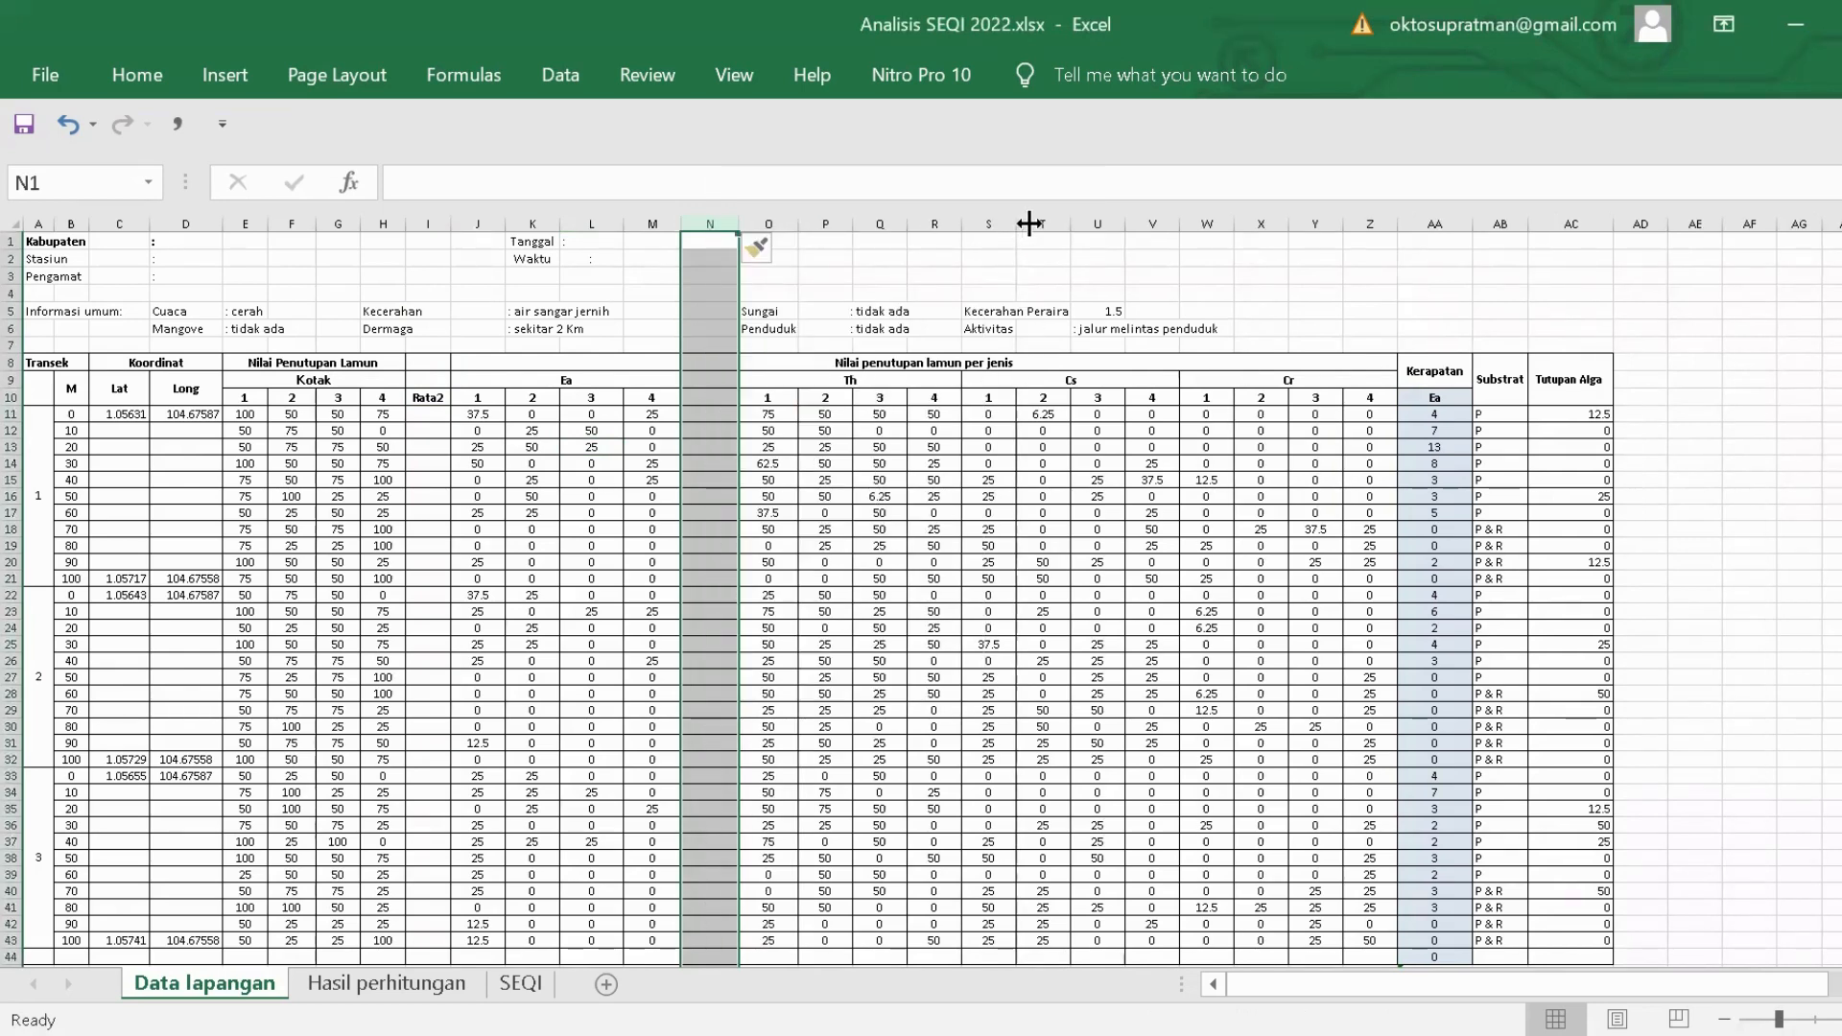
{"action": "left_click", "coordinate": [979, 221]}
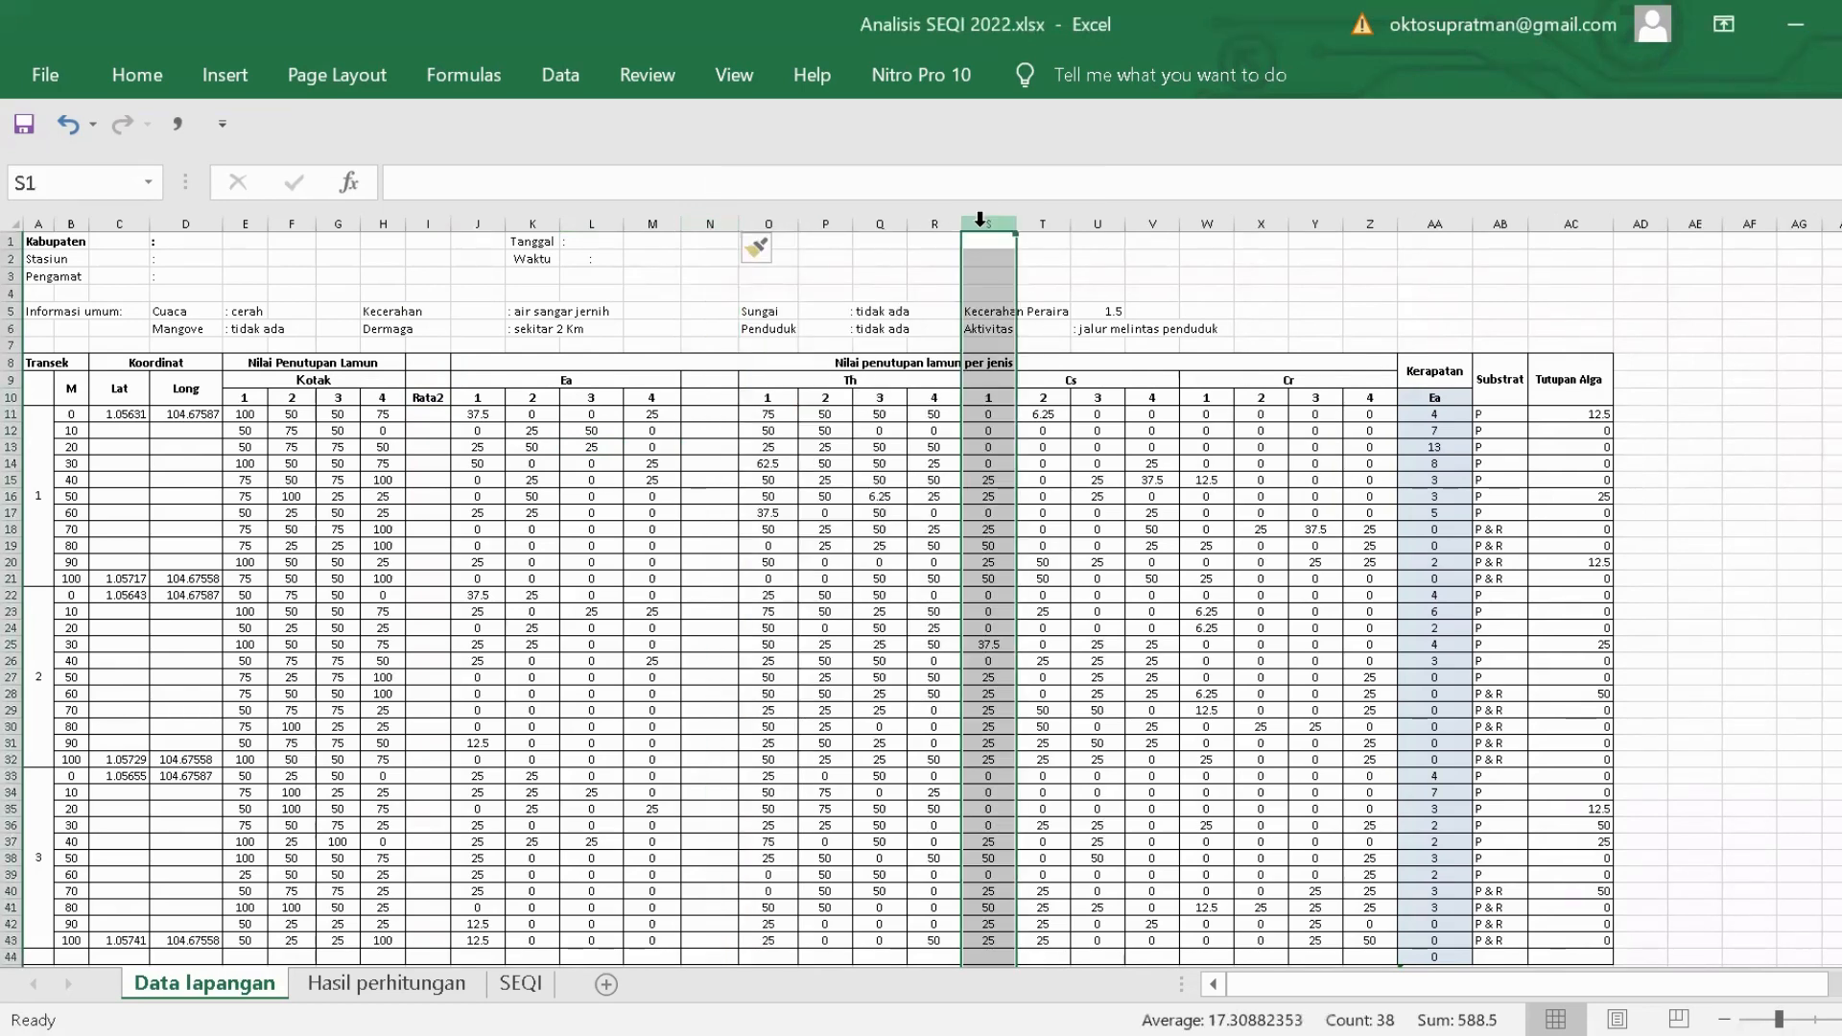
{"action": "right_click", "coordinate": [979, 220]}
{"action": "left_click", "coordinate": [1052, 455]}
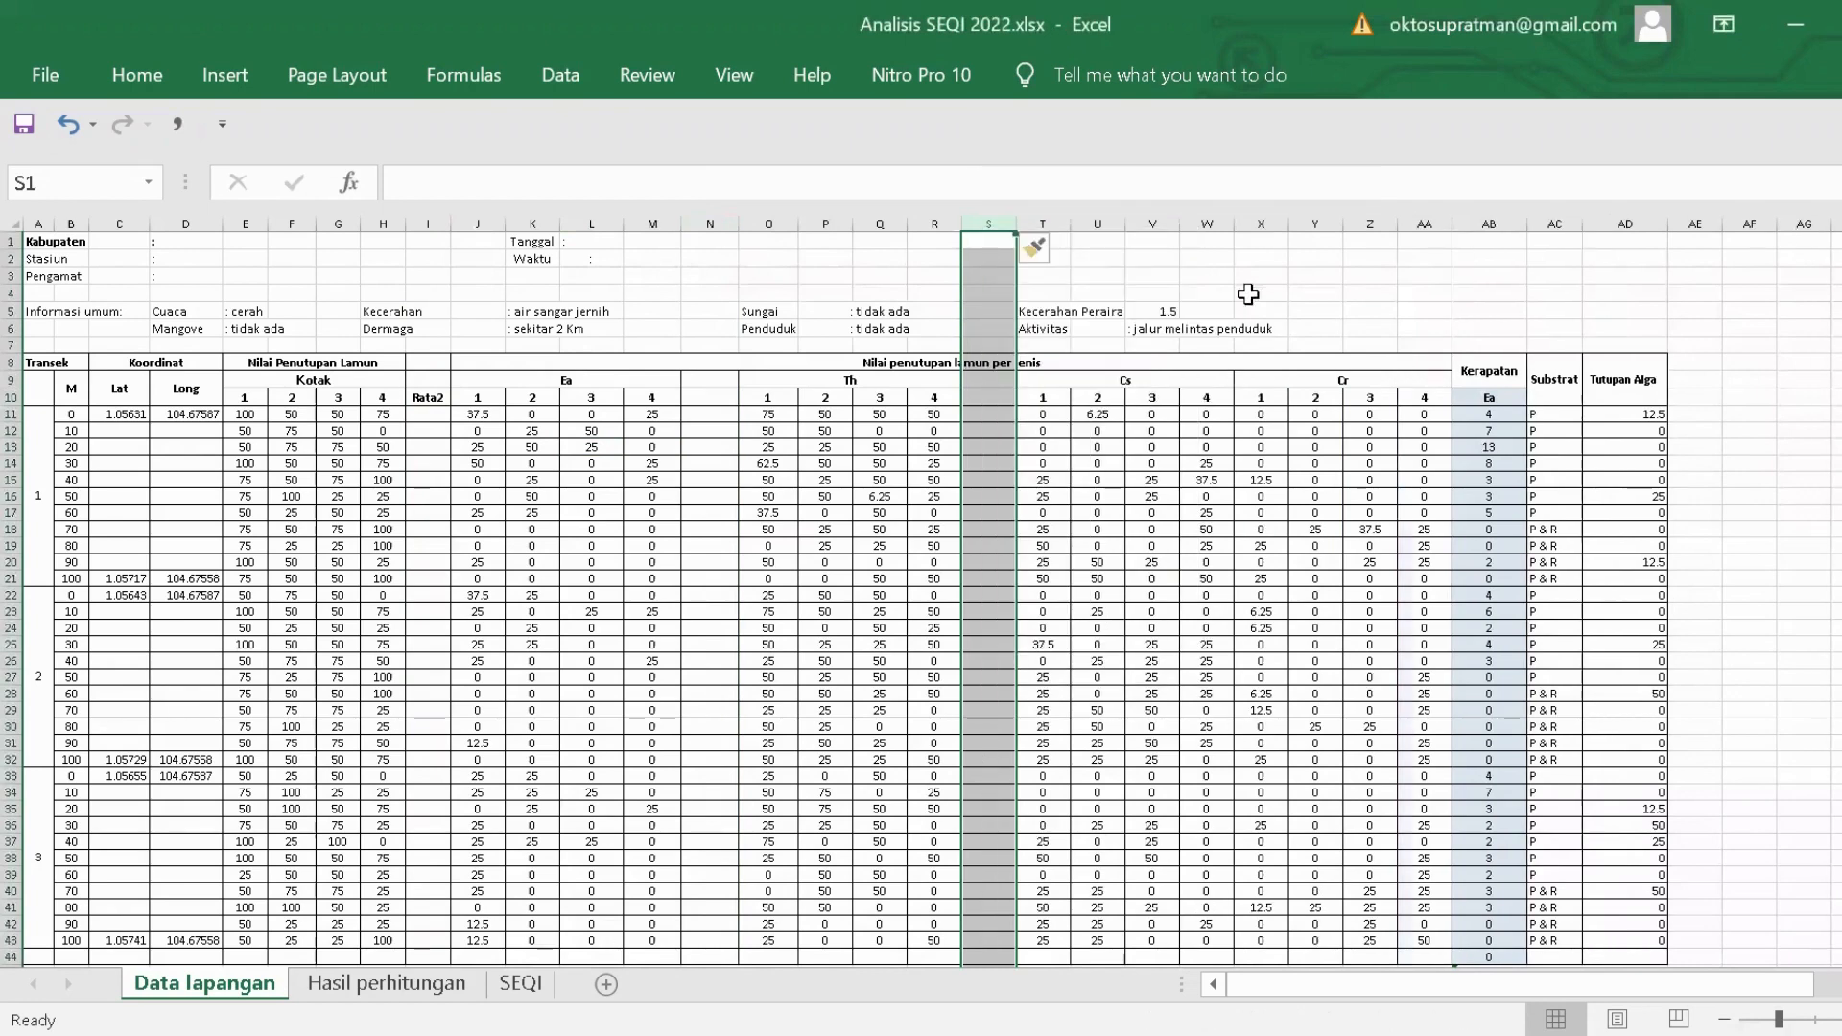
{"action": "left_click", "coordinate": [1259, 219]}
{"action": "right_click", "coordinate": [1259, 219]}
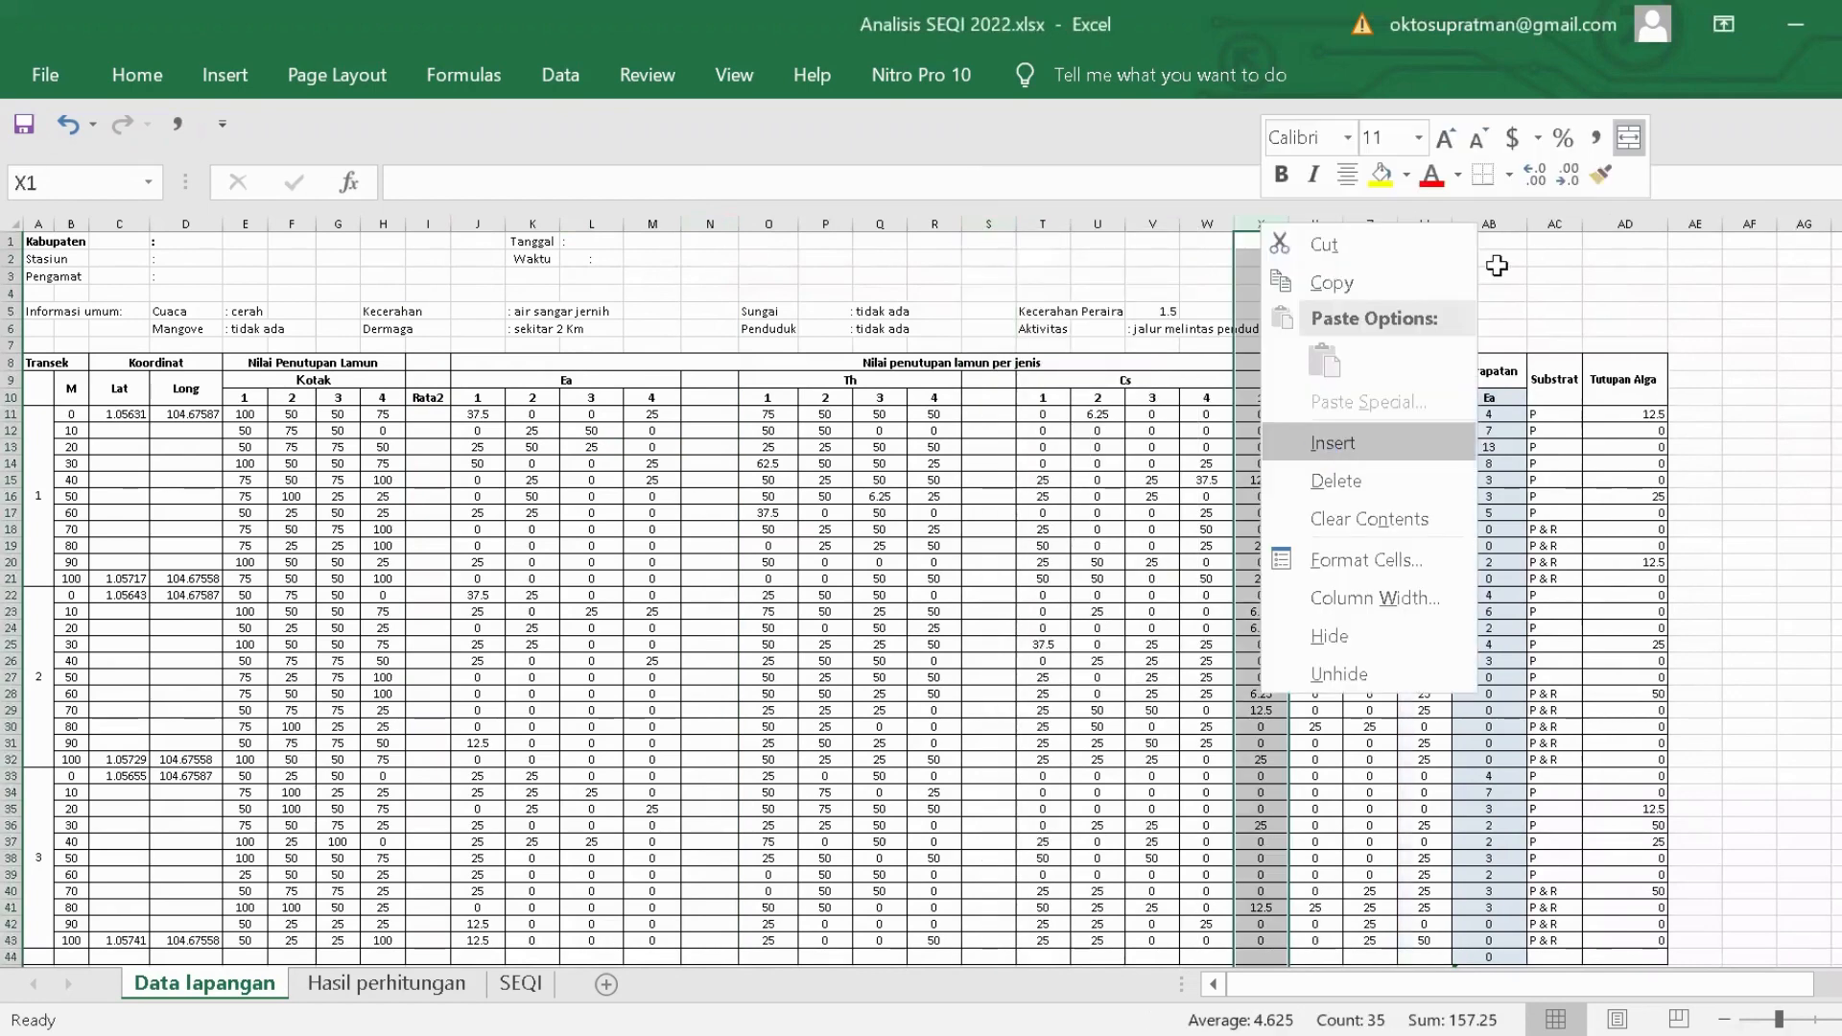
{"action": "left_click", "coordinate": [1329, 446]}
{"action": "left_click", "coordinate": [1526, 220]}
{"action": "right_click", "coordinate": [1526, 220]}
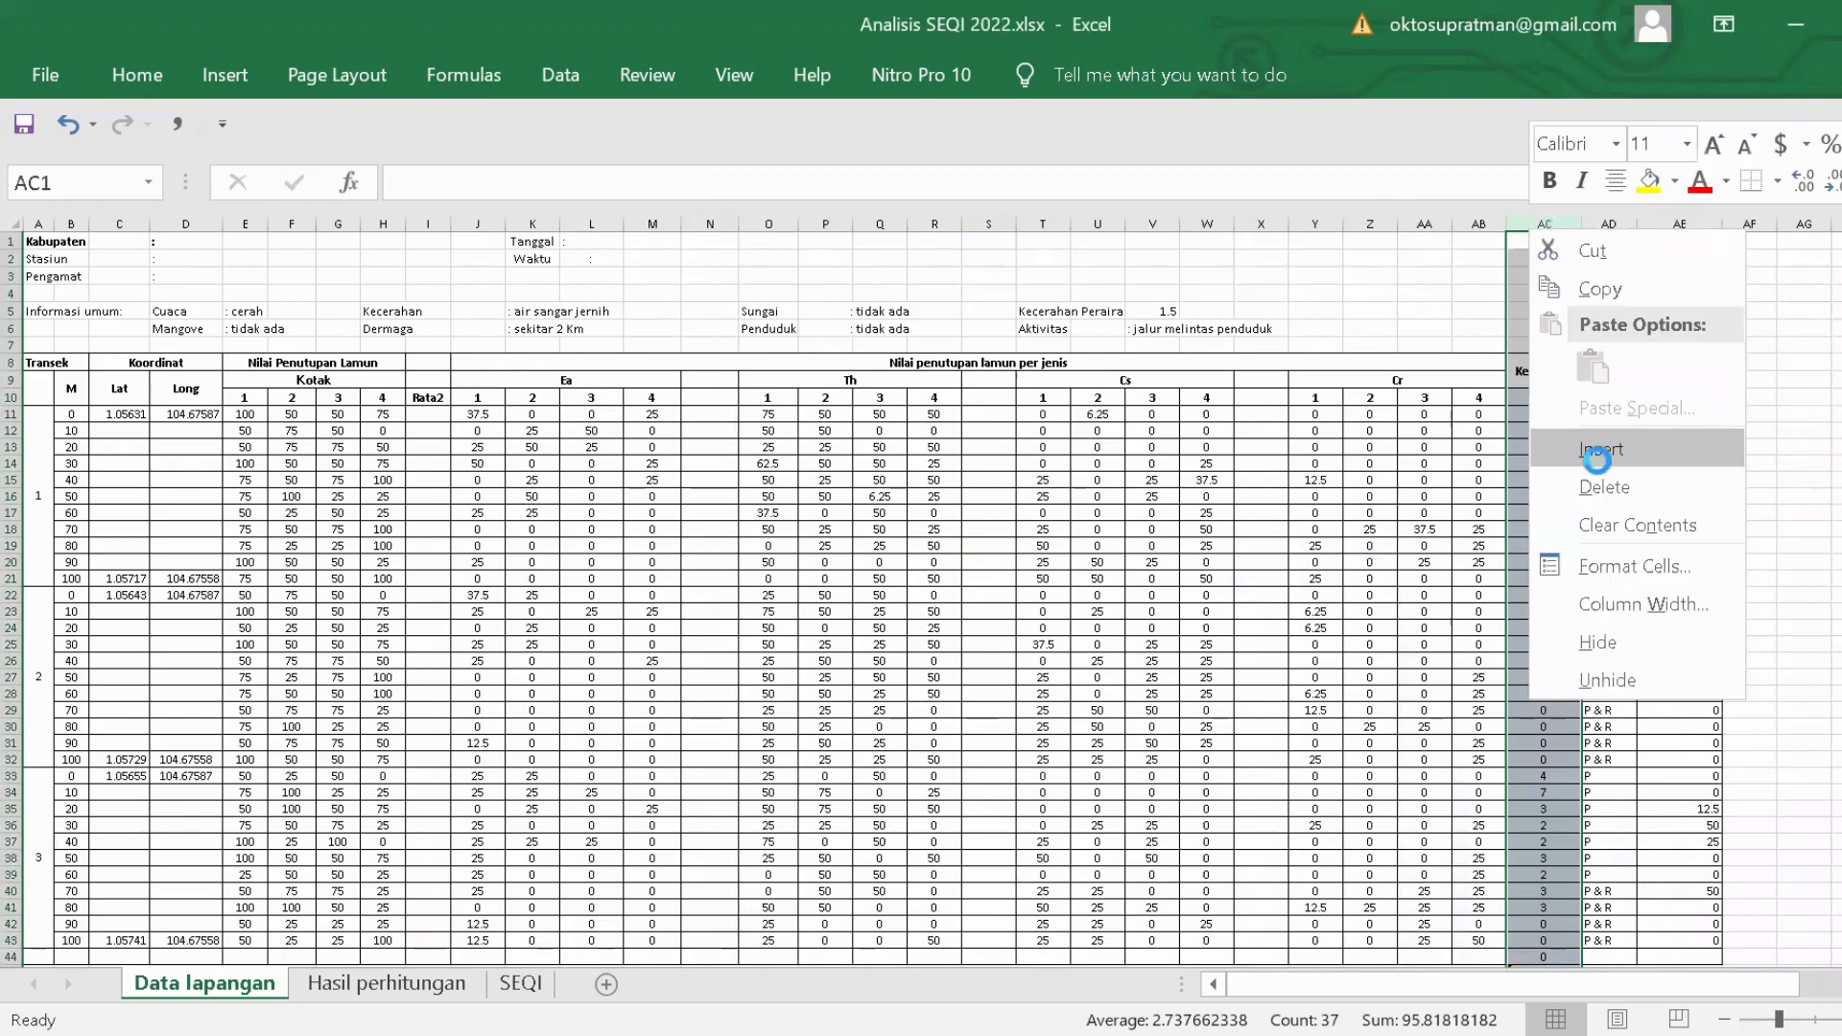
{"action": "left_click", "coordinate": [1593, 448]}
Head the new species columns Rata2 in N10, S10 and X10, and Rata in AC10.
{"action": "double_click", "coordinate": [729, 401]}
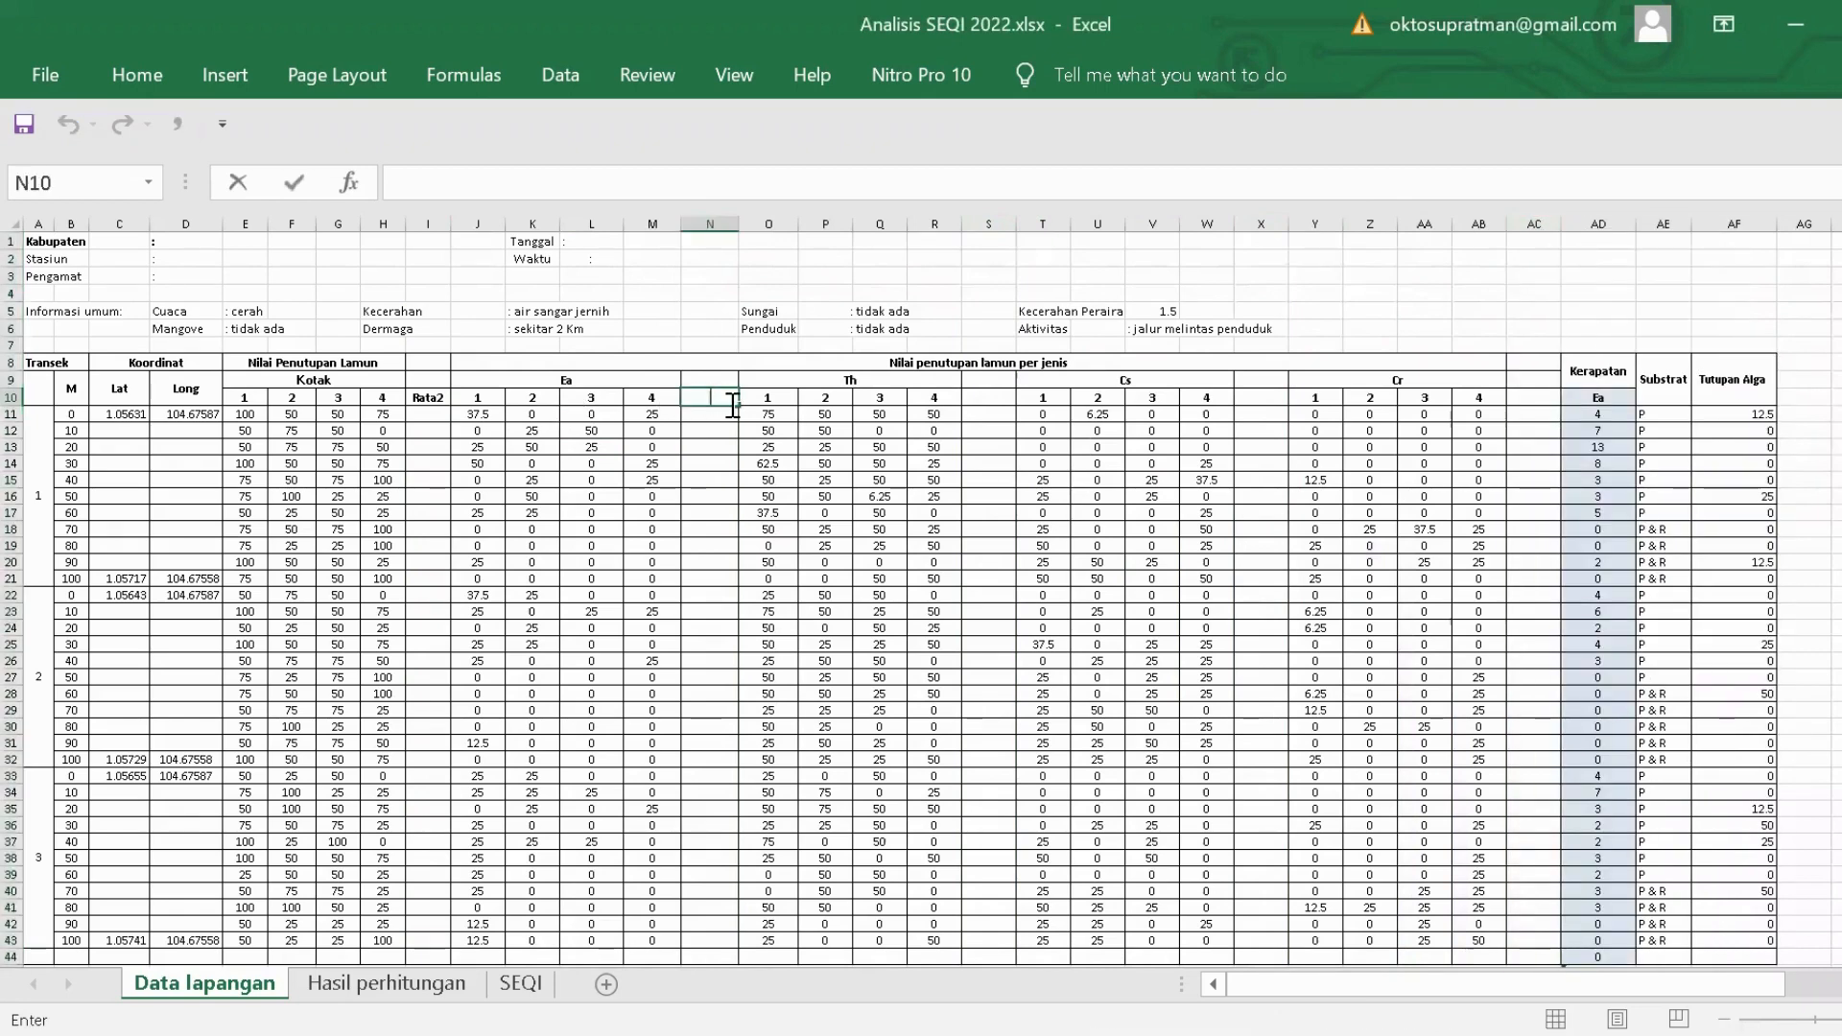
{"action": "type", "text": "Rata2"}
{"action": "left_click", "coordinate": [995, 401]}
{"action": "type", "text": "Rata"}
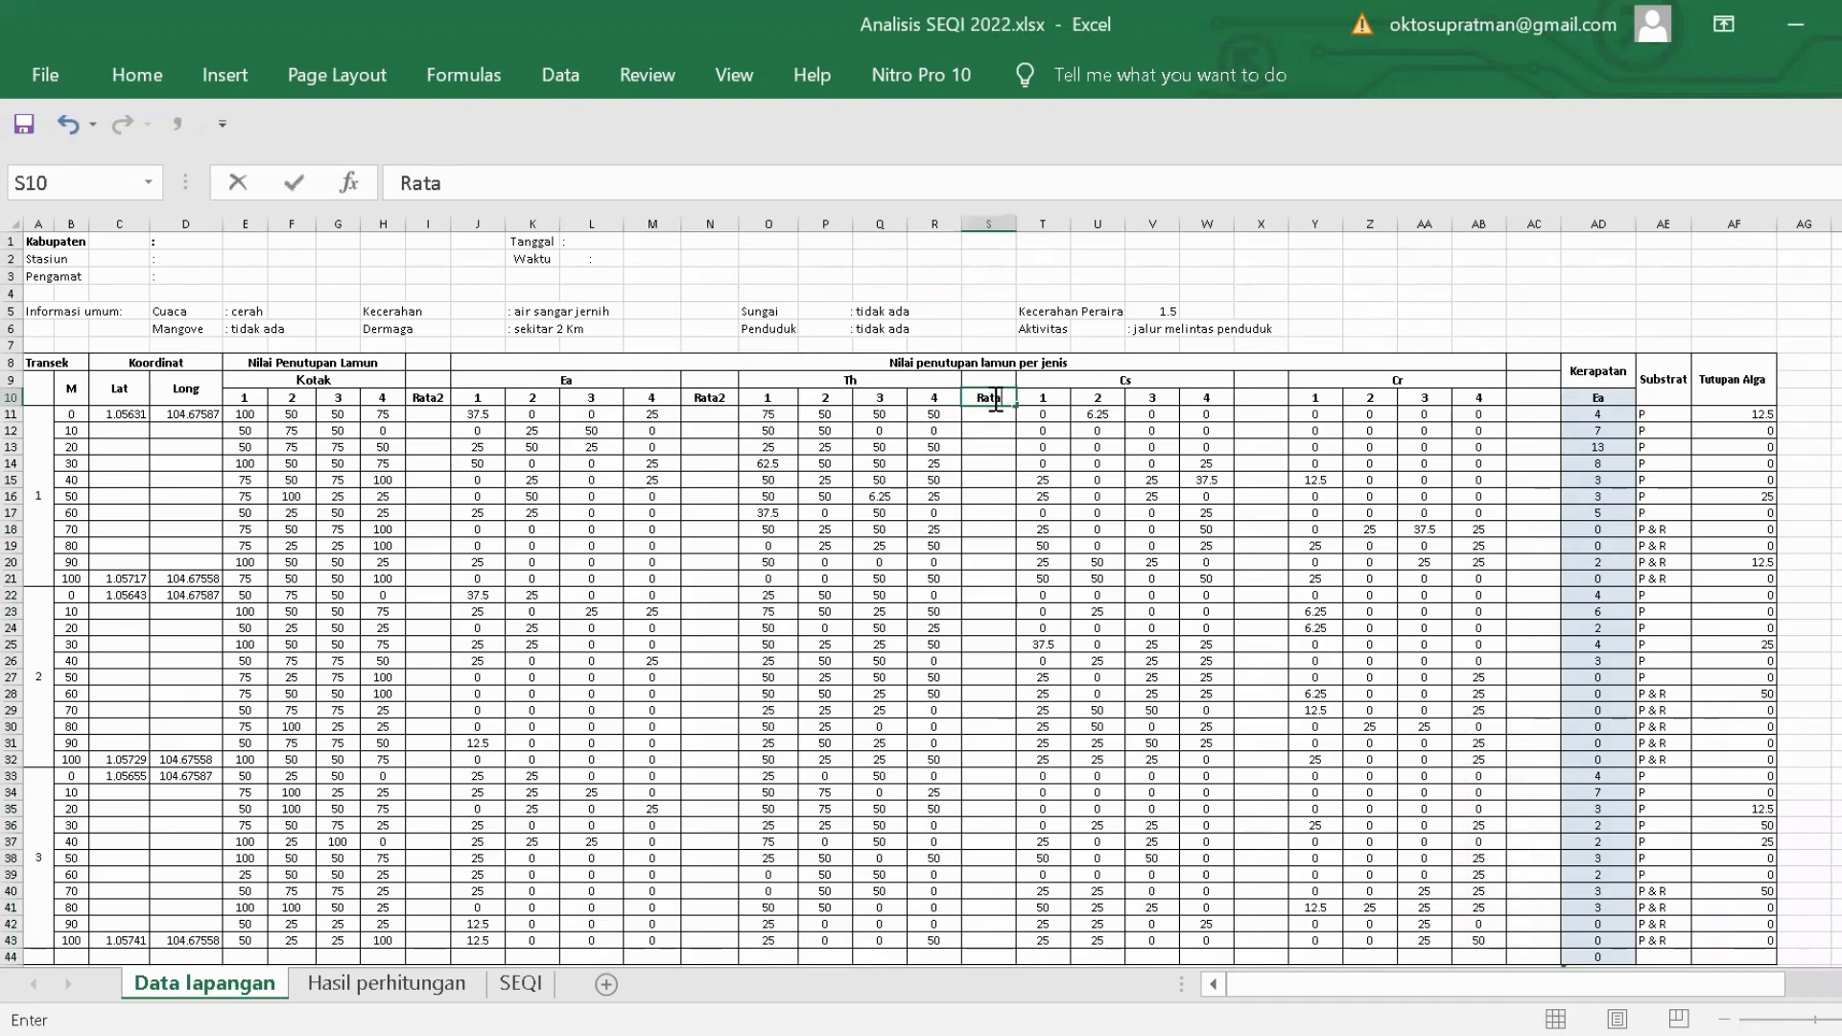
{"action": "type", "text": "2"}
{"action": "left_click", "coordinate": [1283, 396]}
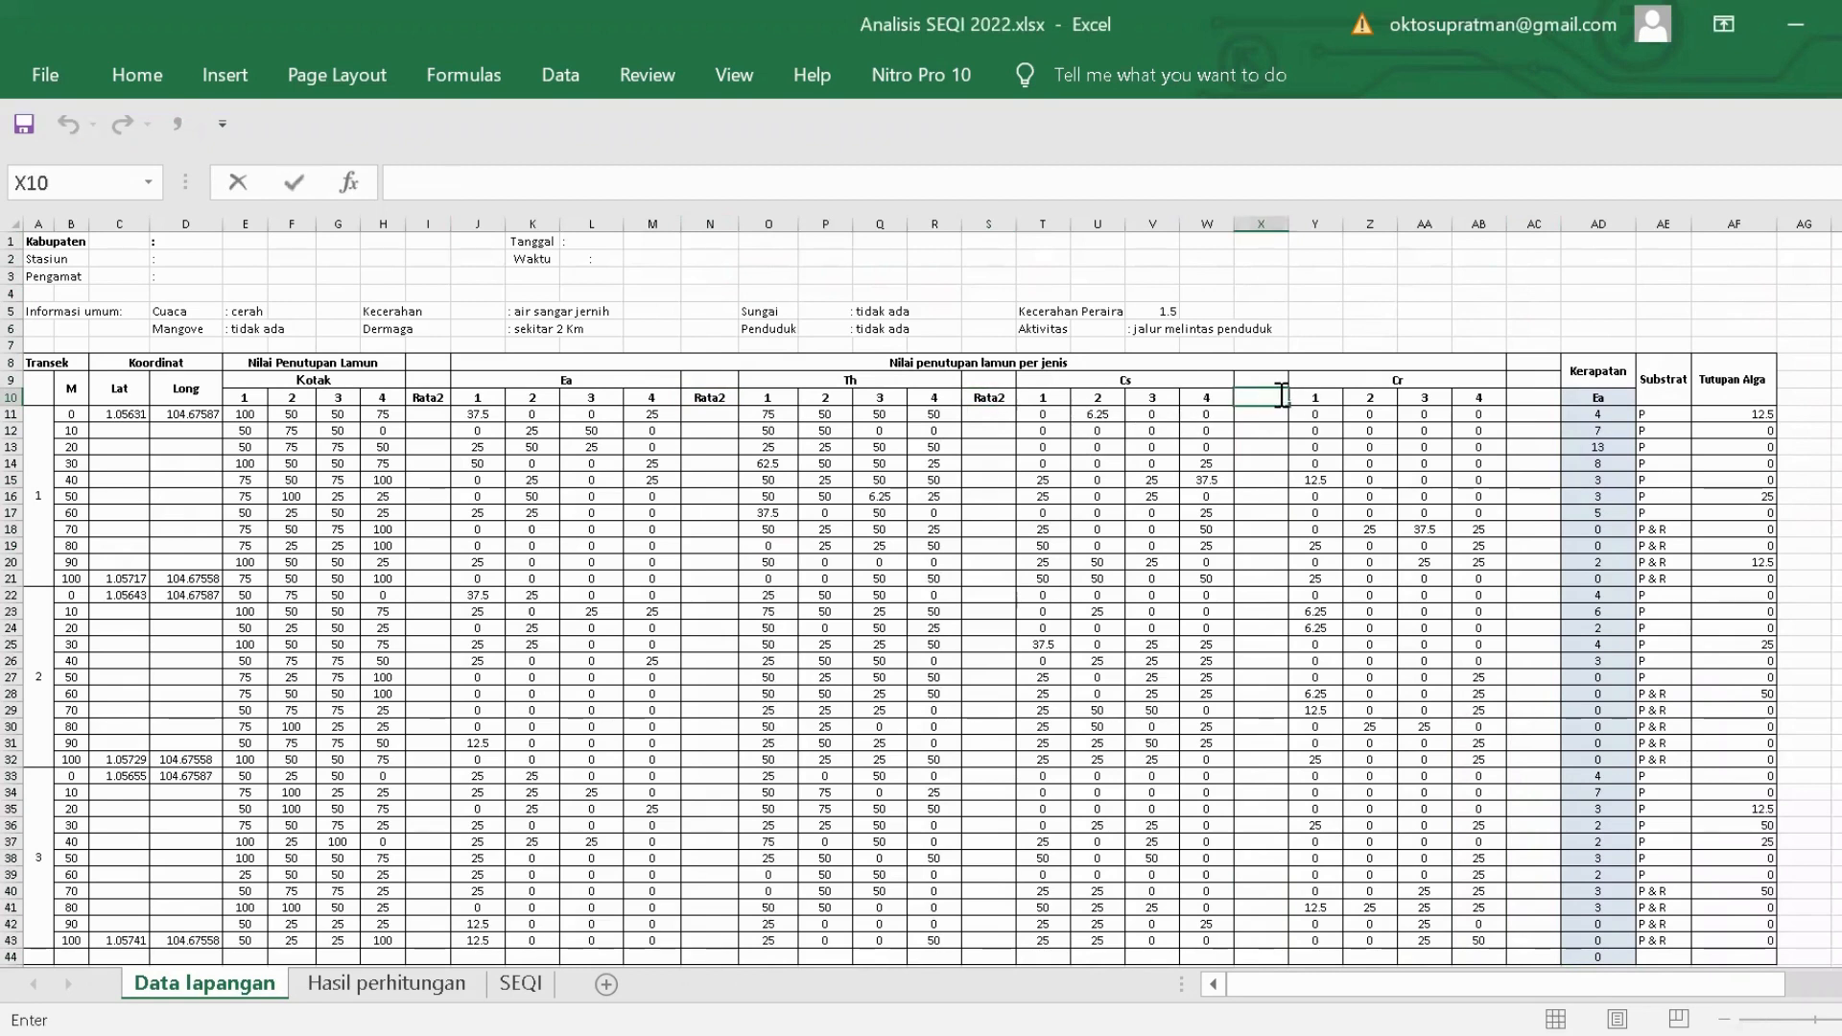
{"action": "type", "text": "Rata2"}
{"action": "left_click", "coordinate": [1526, 396]}
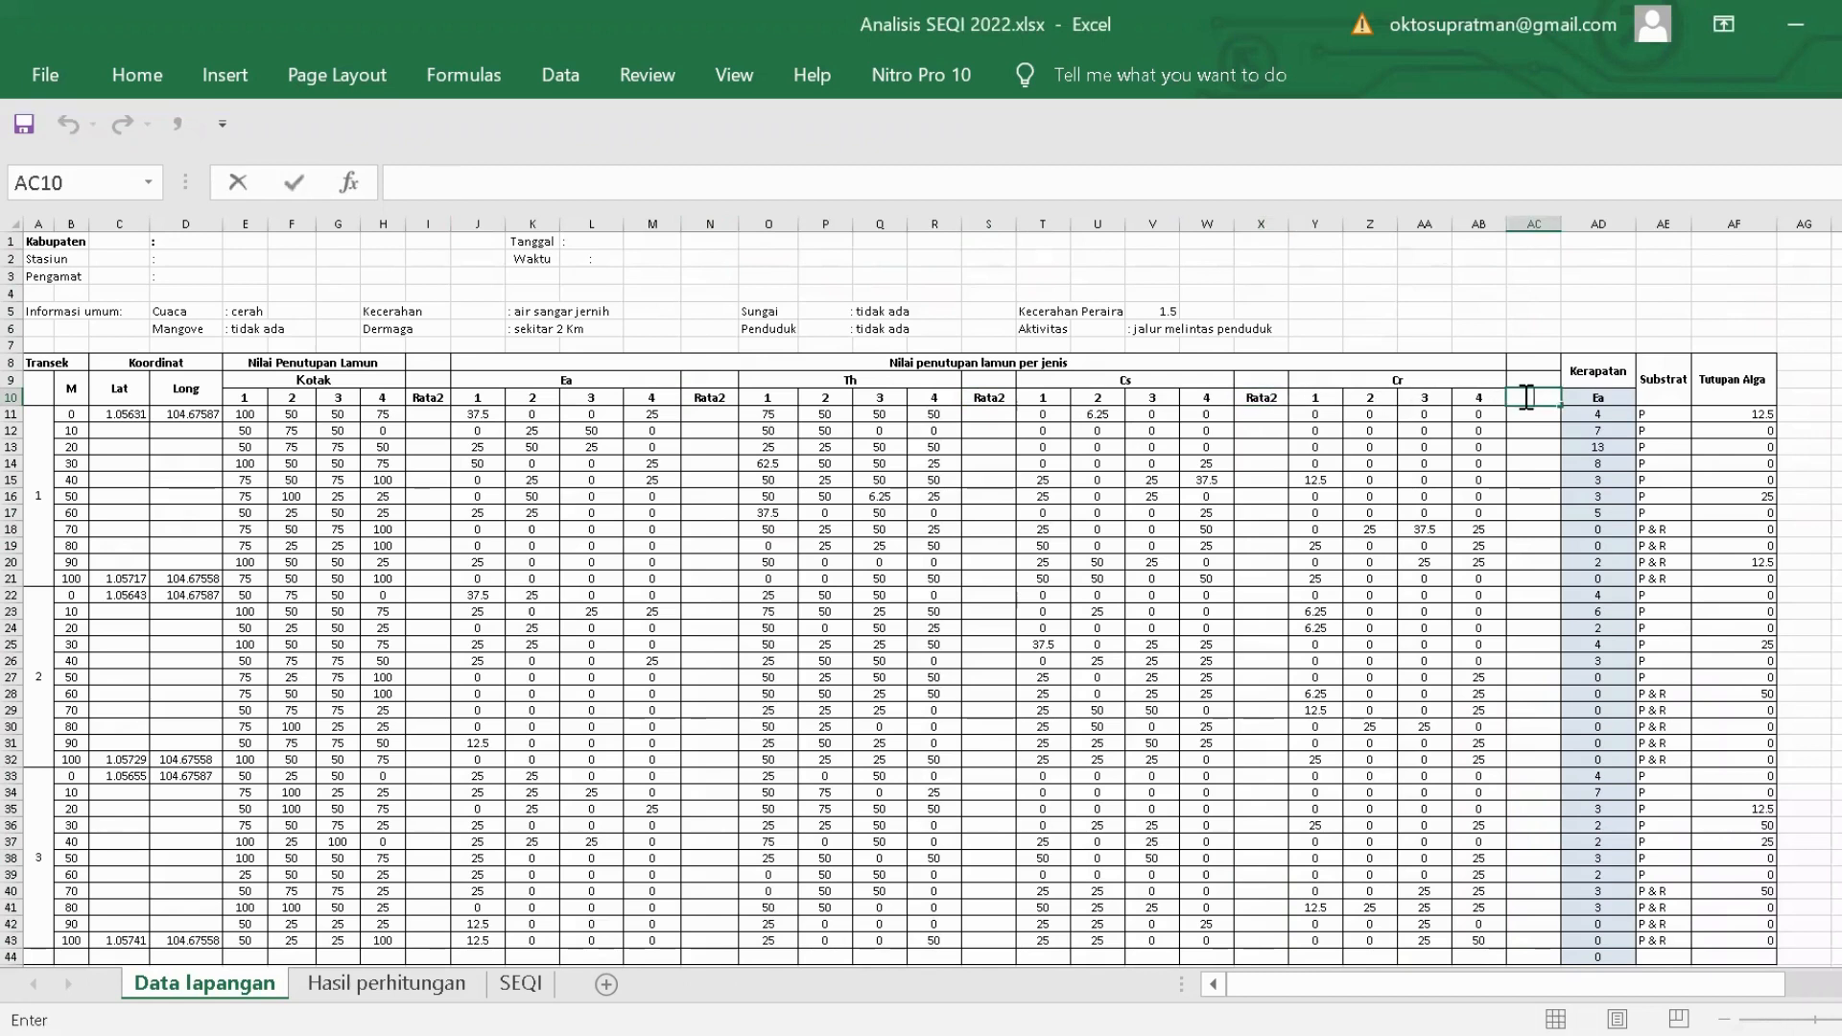
{"action": "type", "text": "Rata"}
{"action": "left_click", "coordinate": [1527, 430]}
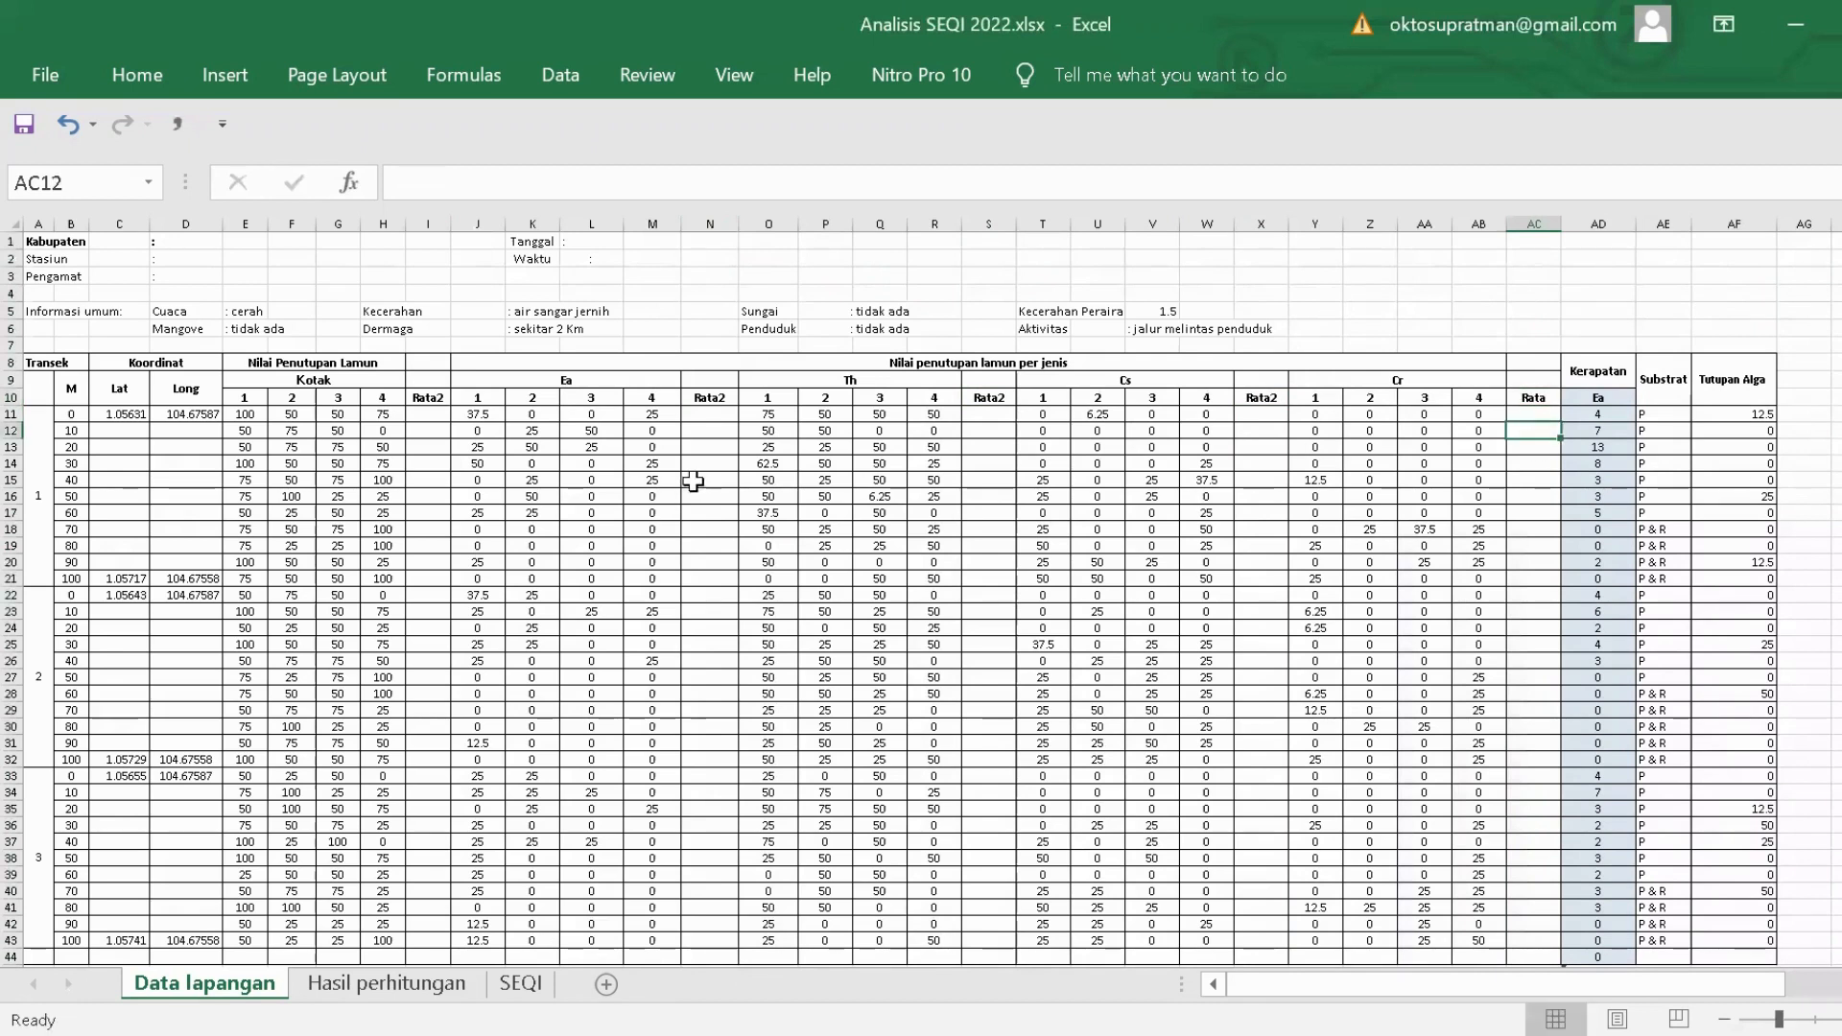
Enter the formula =AVERAGE(E11:H11) in I11 to average the four Kotak cover values.
{"action": "left_click", "coordinate": [441, 416]}
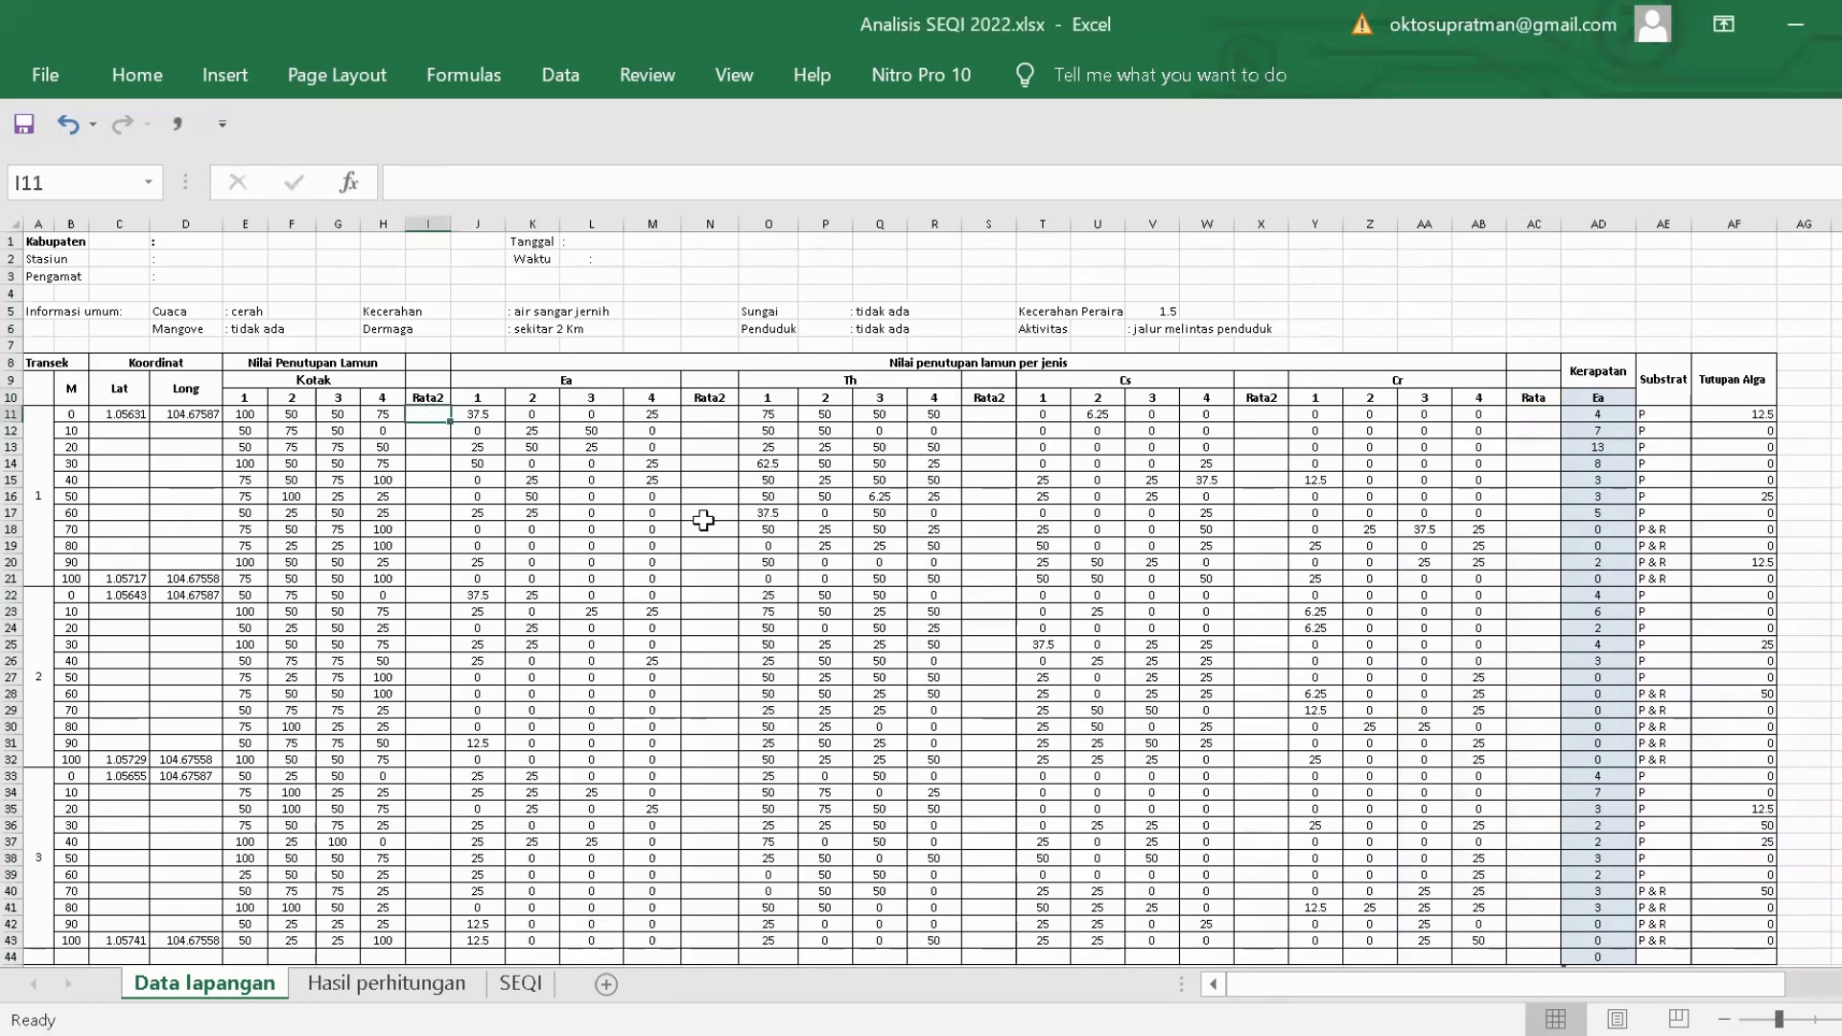
{"action": "type", "text": "=AVERAGE(A11:H11"}
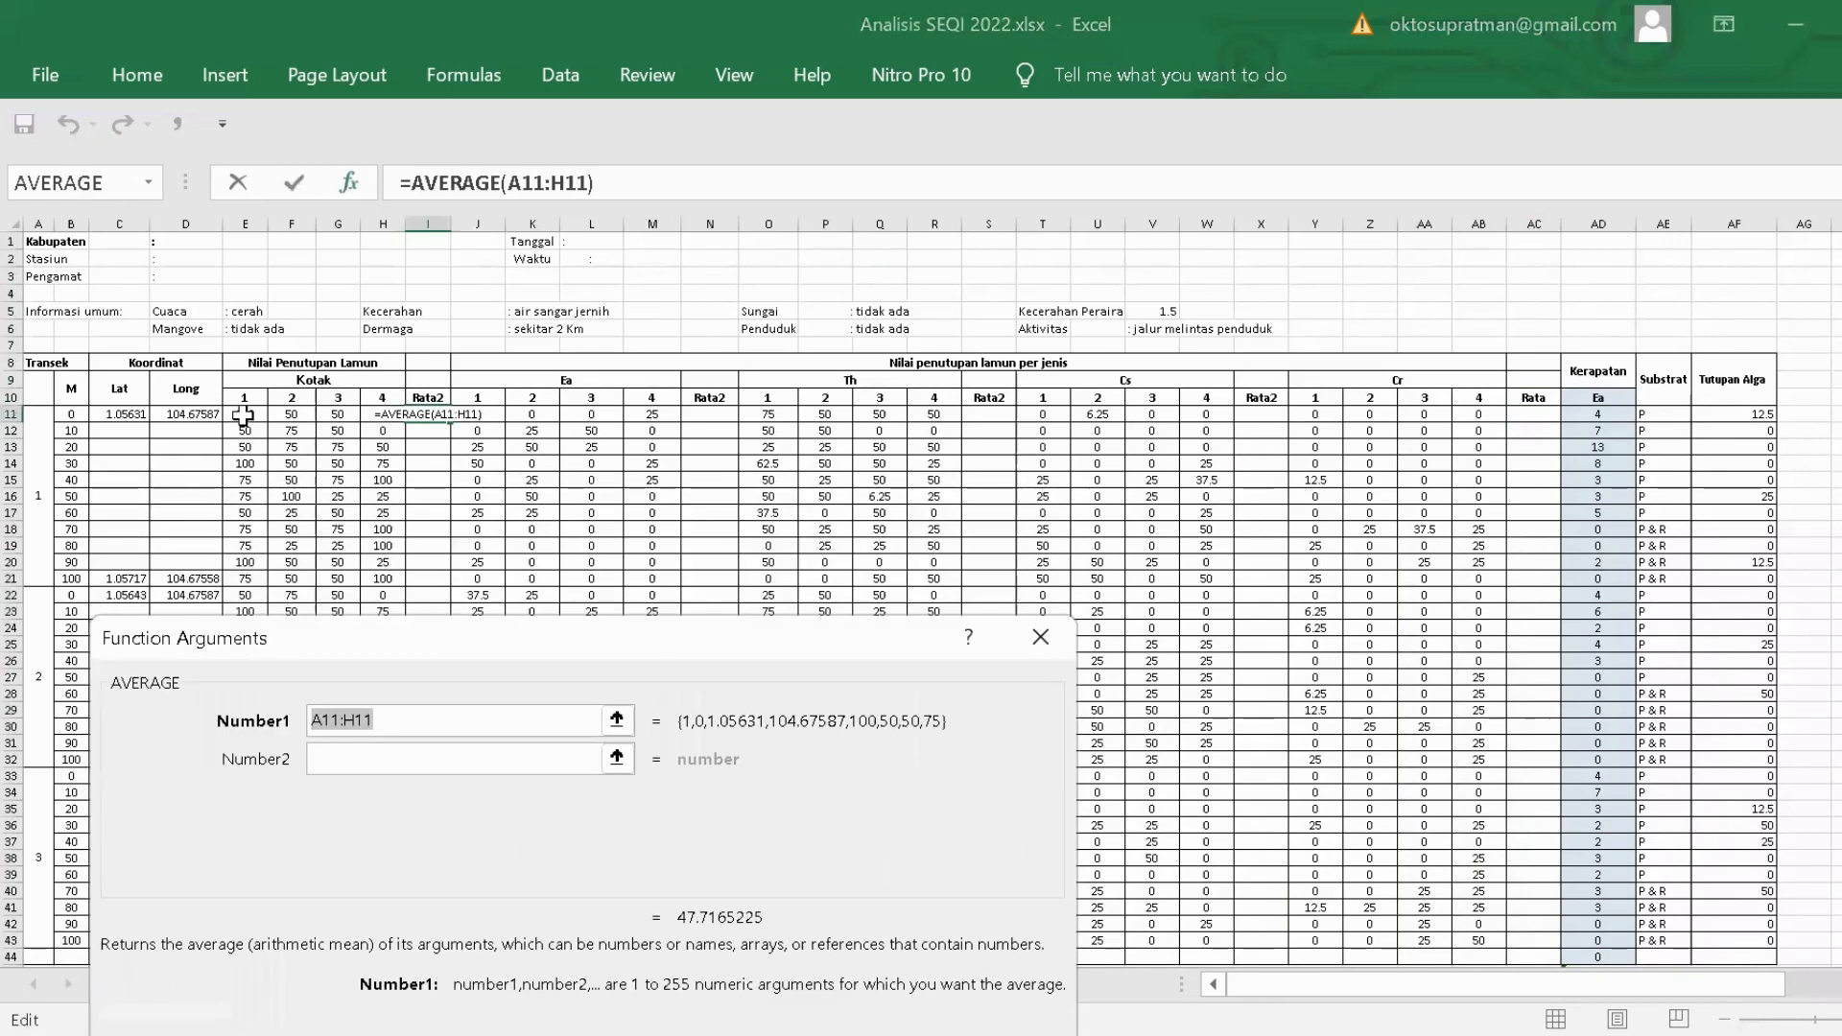
{"action": "left_click", "coordinate": [242, 415]}
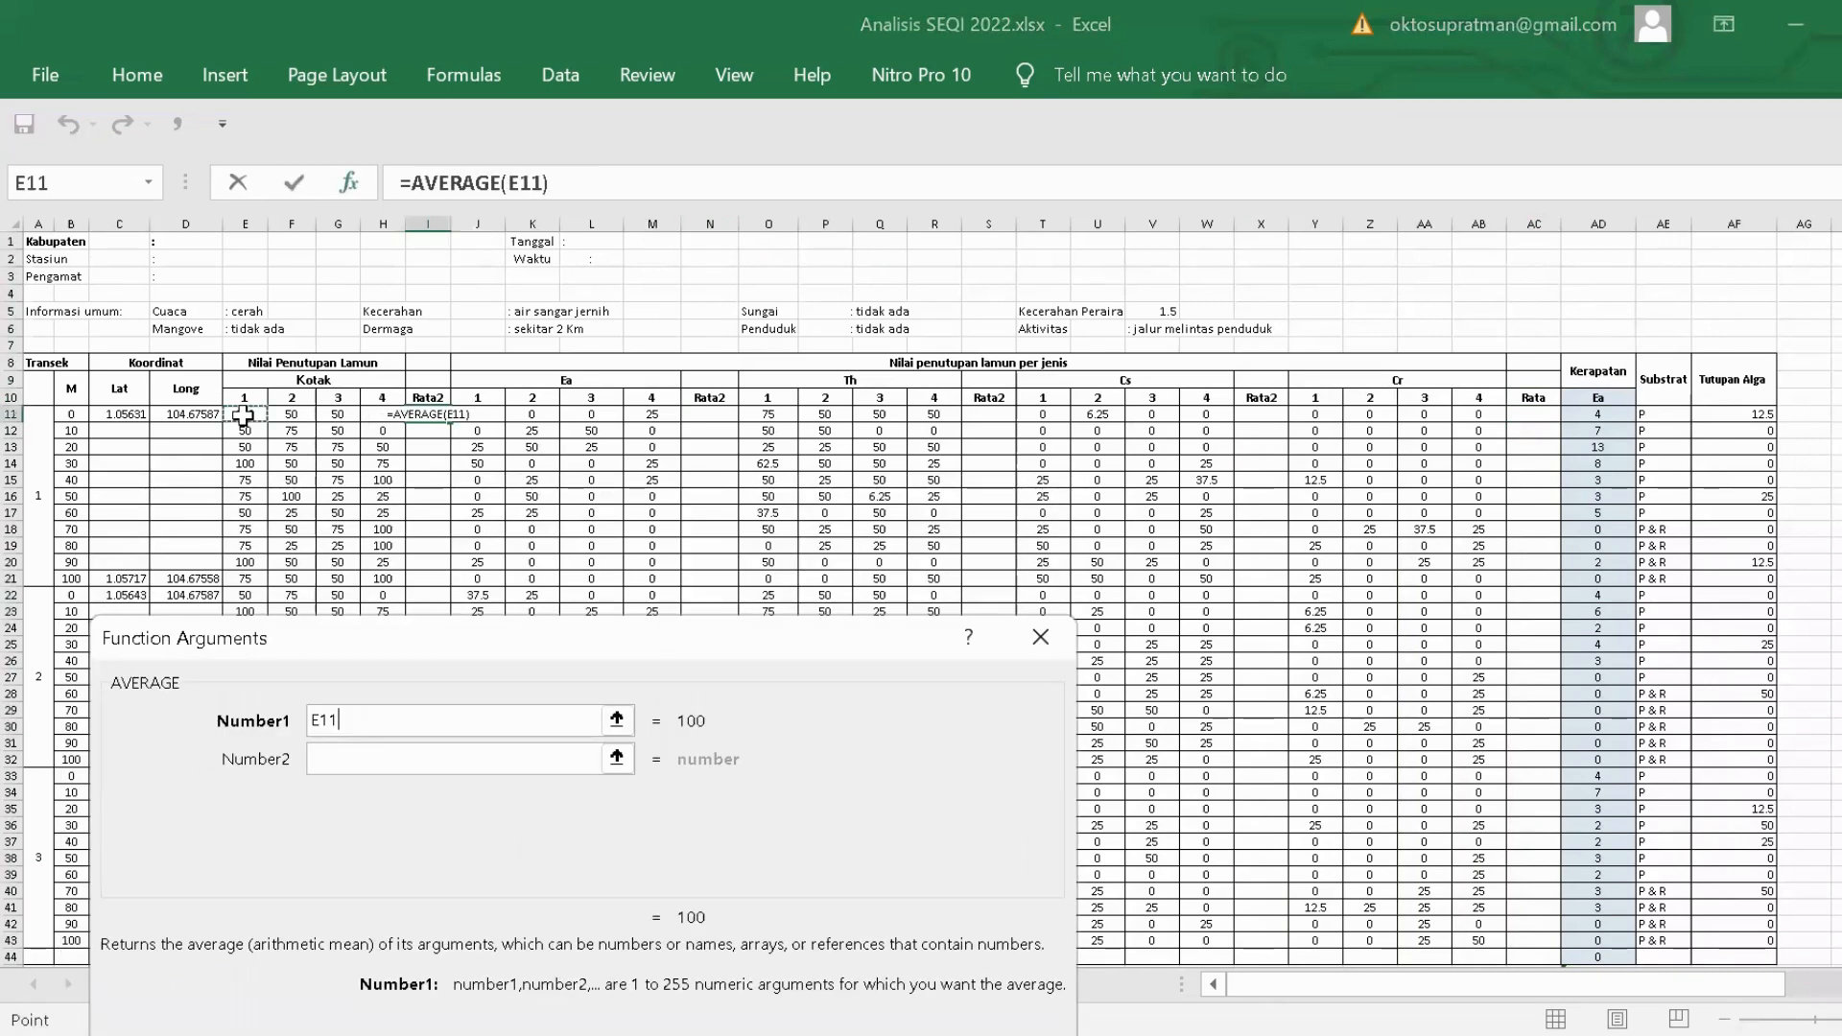
{"action": "left_click_drag", "start_coordinate": [246, 415], "coordinate": [379, 416]}
{"action": "key", "text": "Return"}
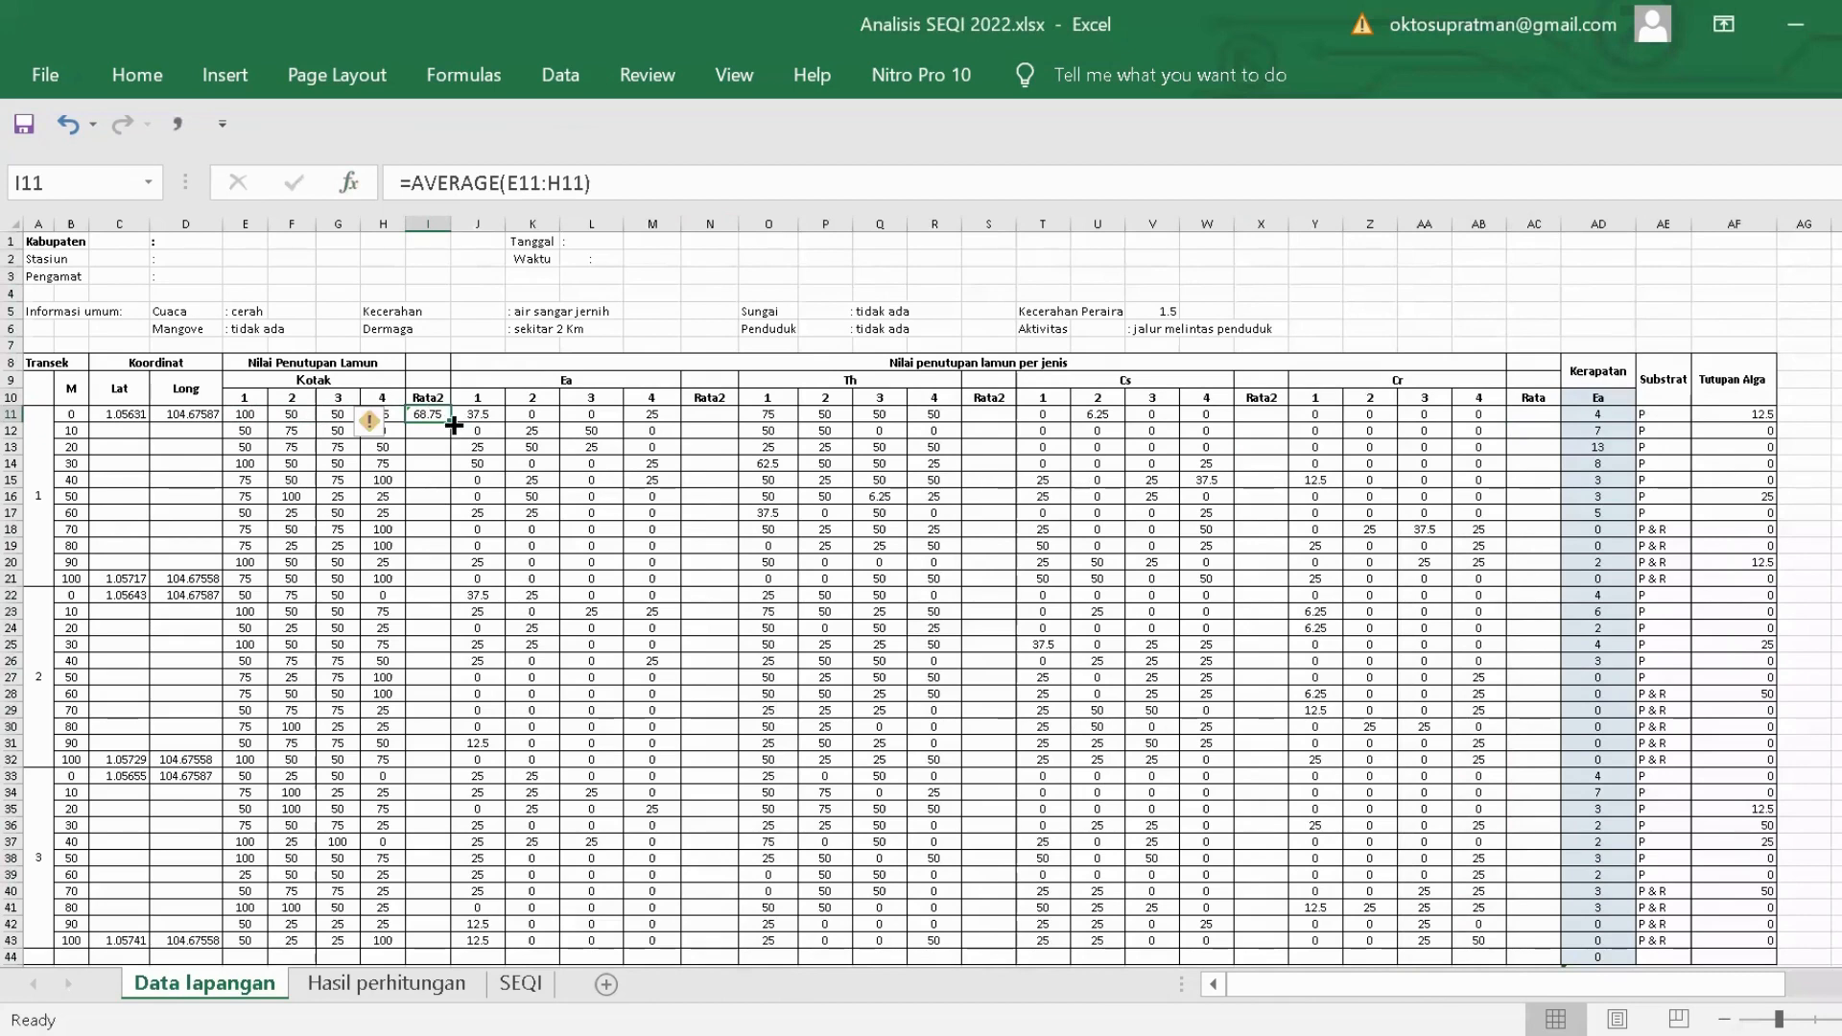
Fill the Kotak average formula from I11 down to I43.
{"action": "left_click_drag", "start_coordinate": [454, 425], "coordinate": [466, 879]}
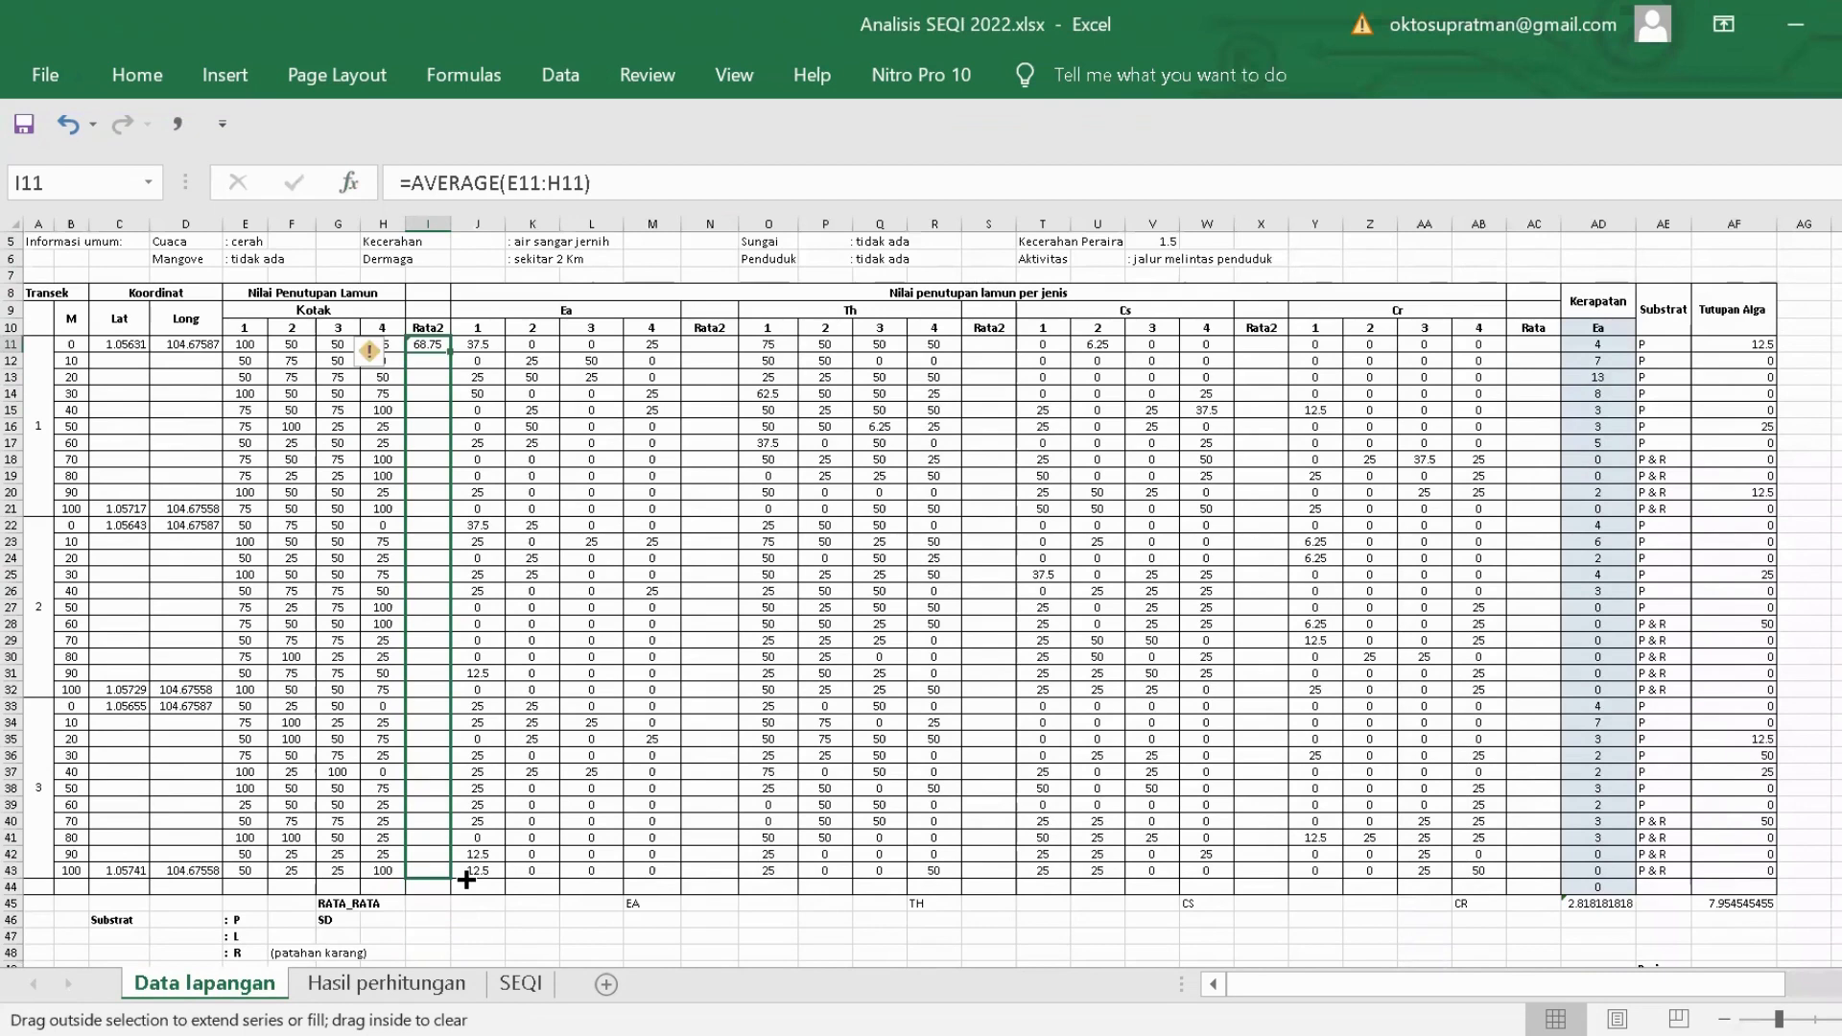
{"action": "left_click_drag", "start_coordinate": [466, 879], "coordinate": [466, 880]}
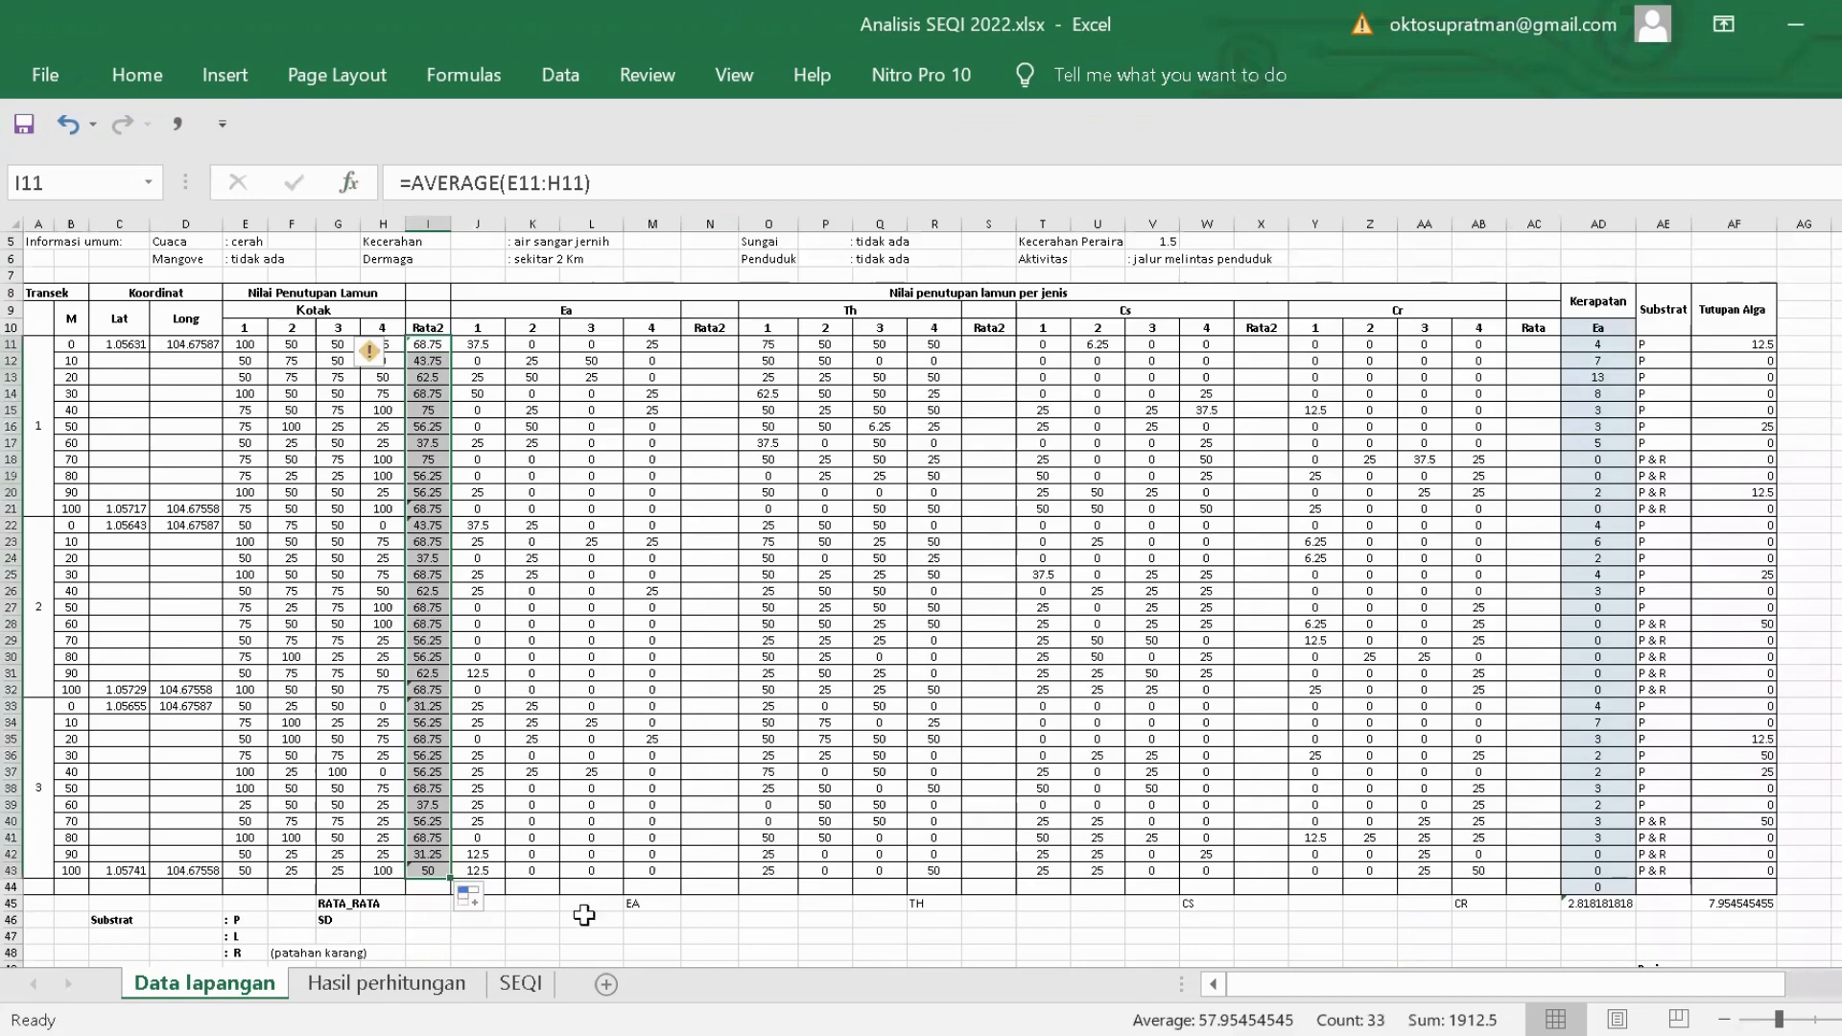
{"action": "left_click", "coordinate": [518, 920]}
Enter the formula =AVERAGE(J11:M11) in N11 for the Ea species average.
{"action": "scroll", "coordinate": [501, 916], "scroll_direction": "down", "scroll_amount": 1}
{"action": "scroll", "coordinate": [432, 671], "scroll_direction": "up", "scroll_amount": 2}
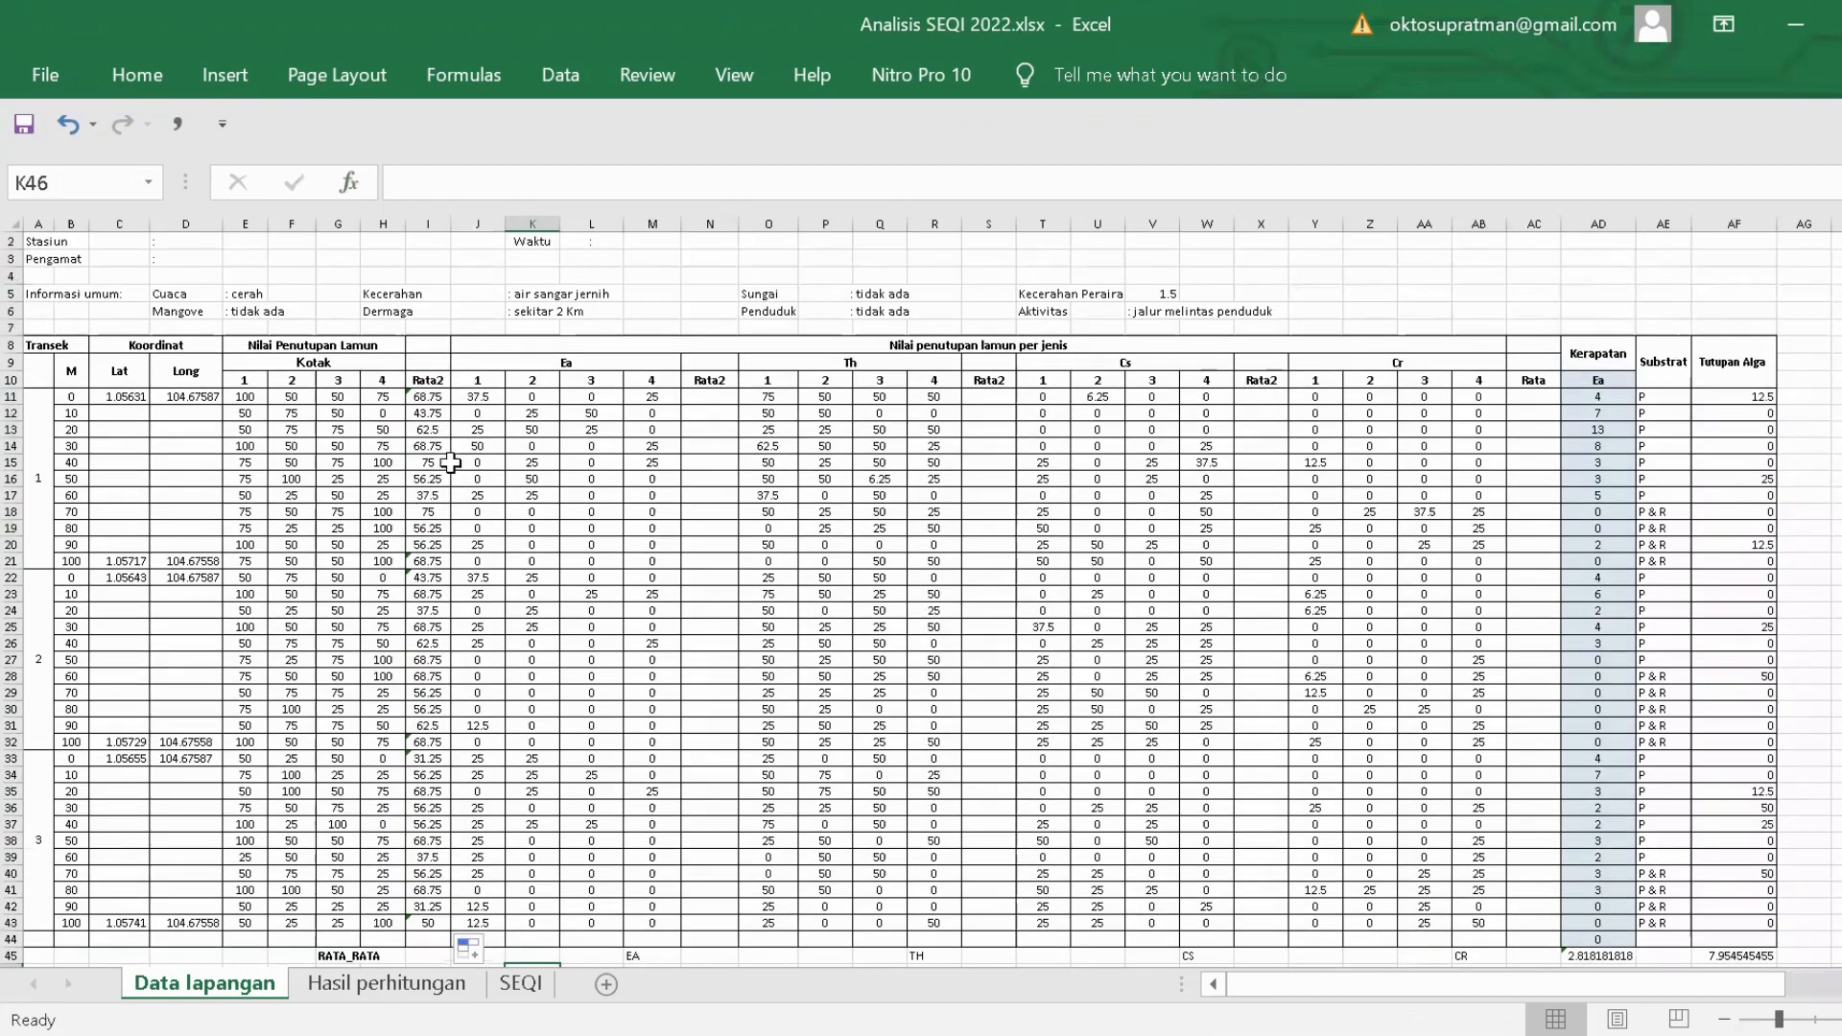
{"action": "left_click", "coordinate": [719, 403]}
{"action": "type", "text": "="}
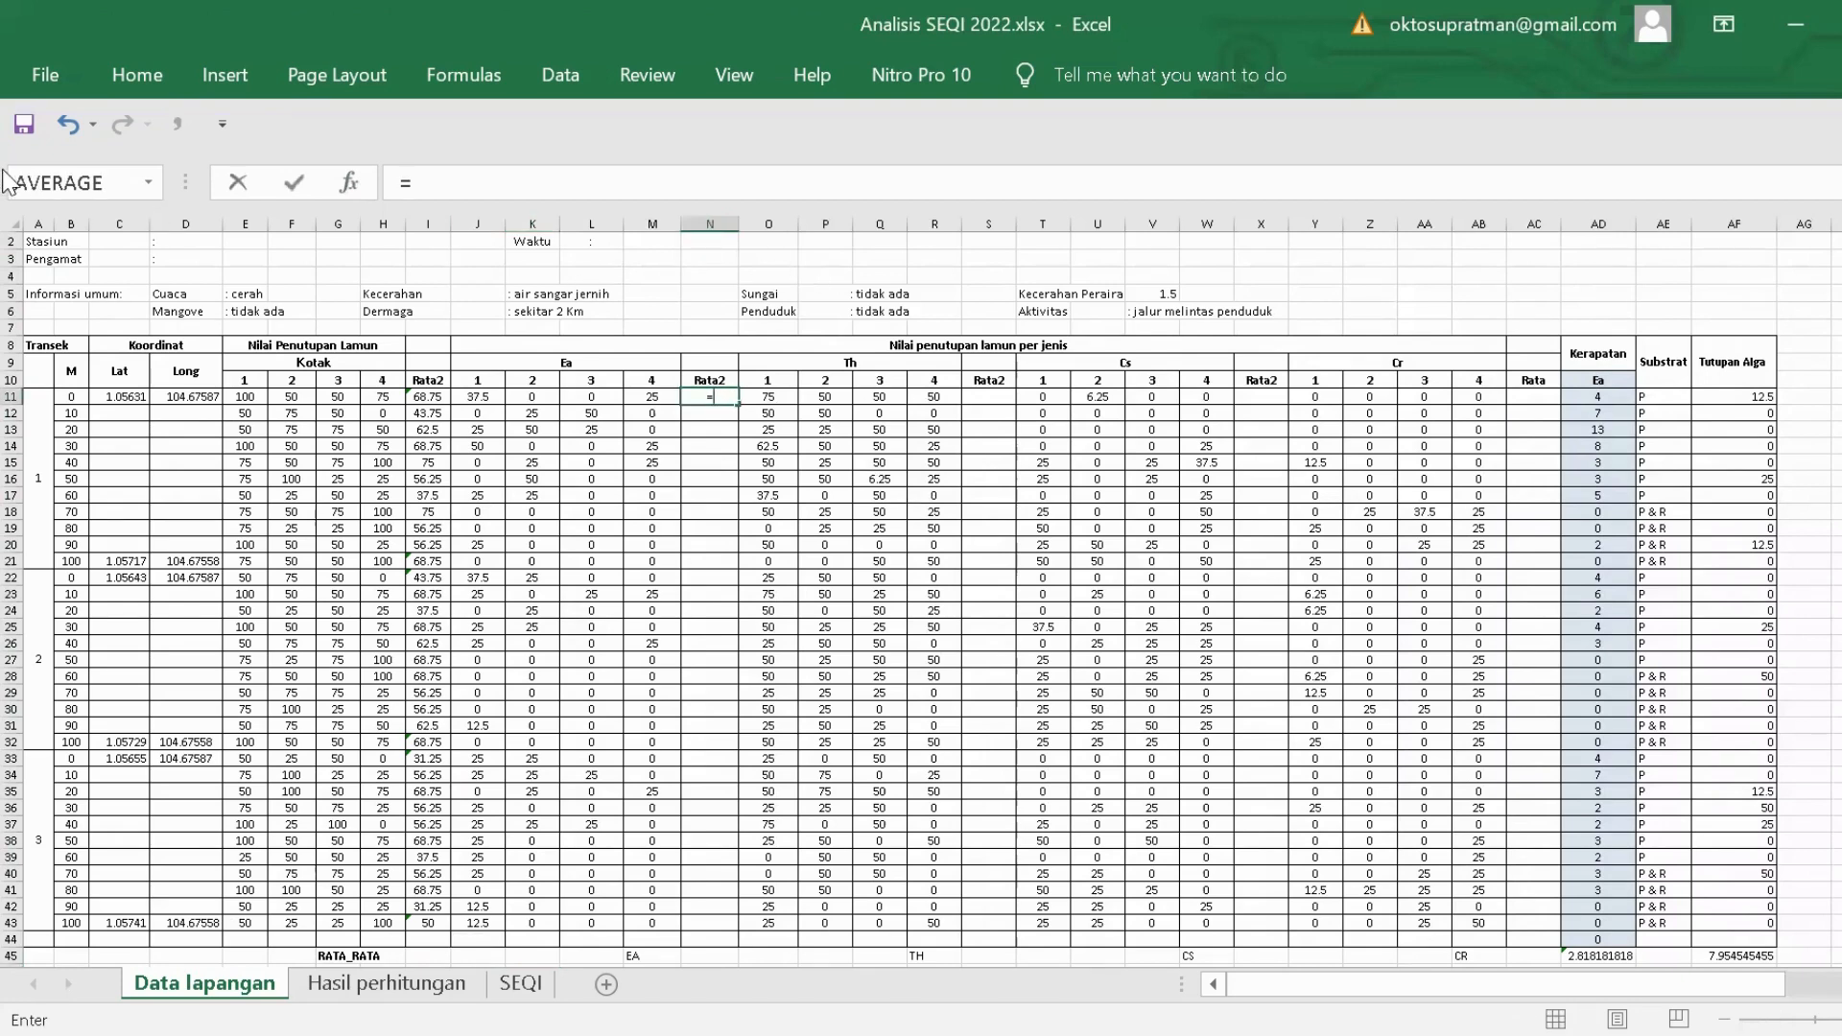
{"action": "left_click", "coordinate": [43, 181]}
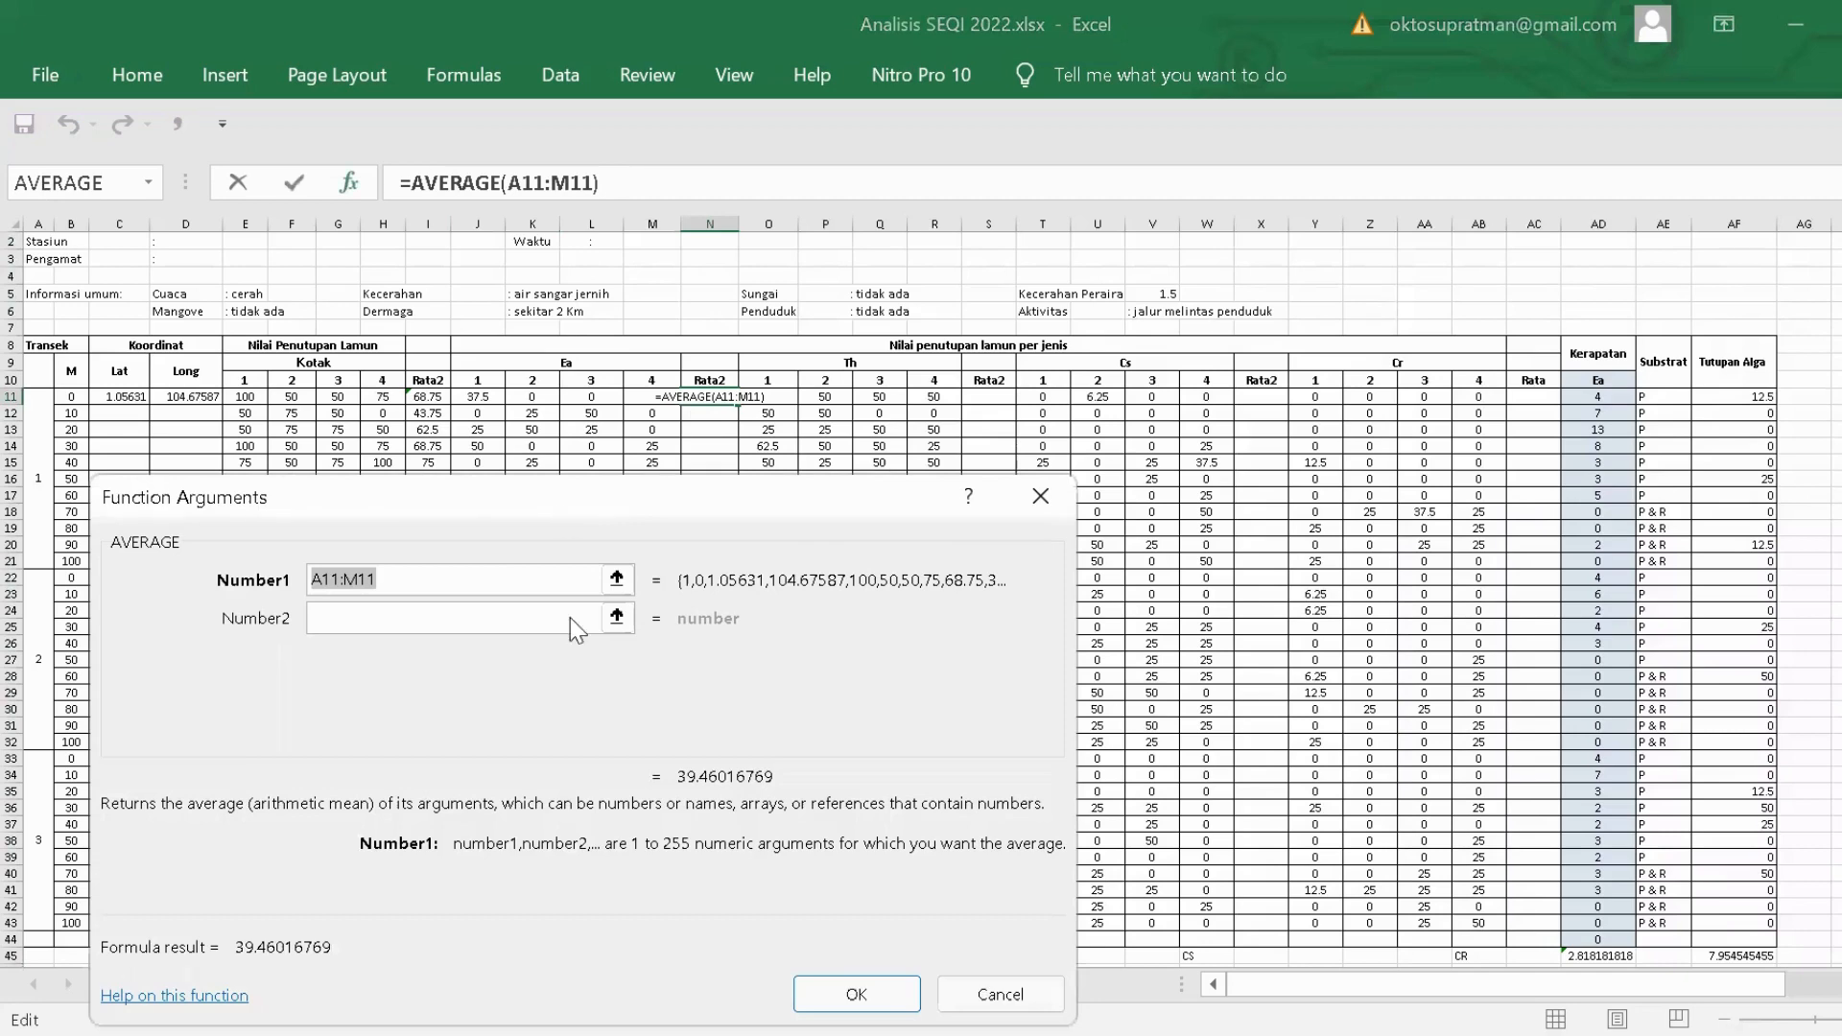
{"action": "left_click", "coordinate": [477, 396]}
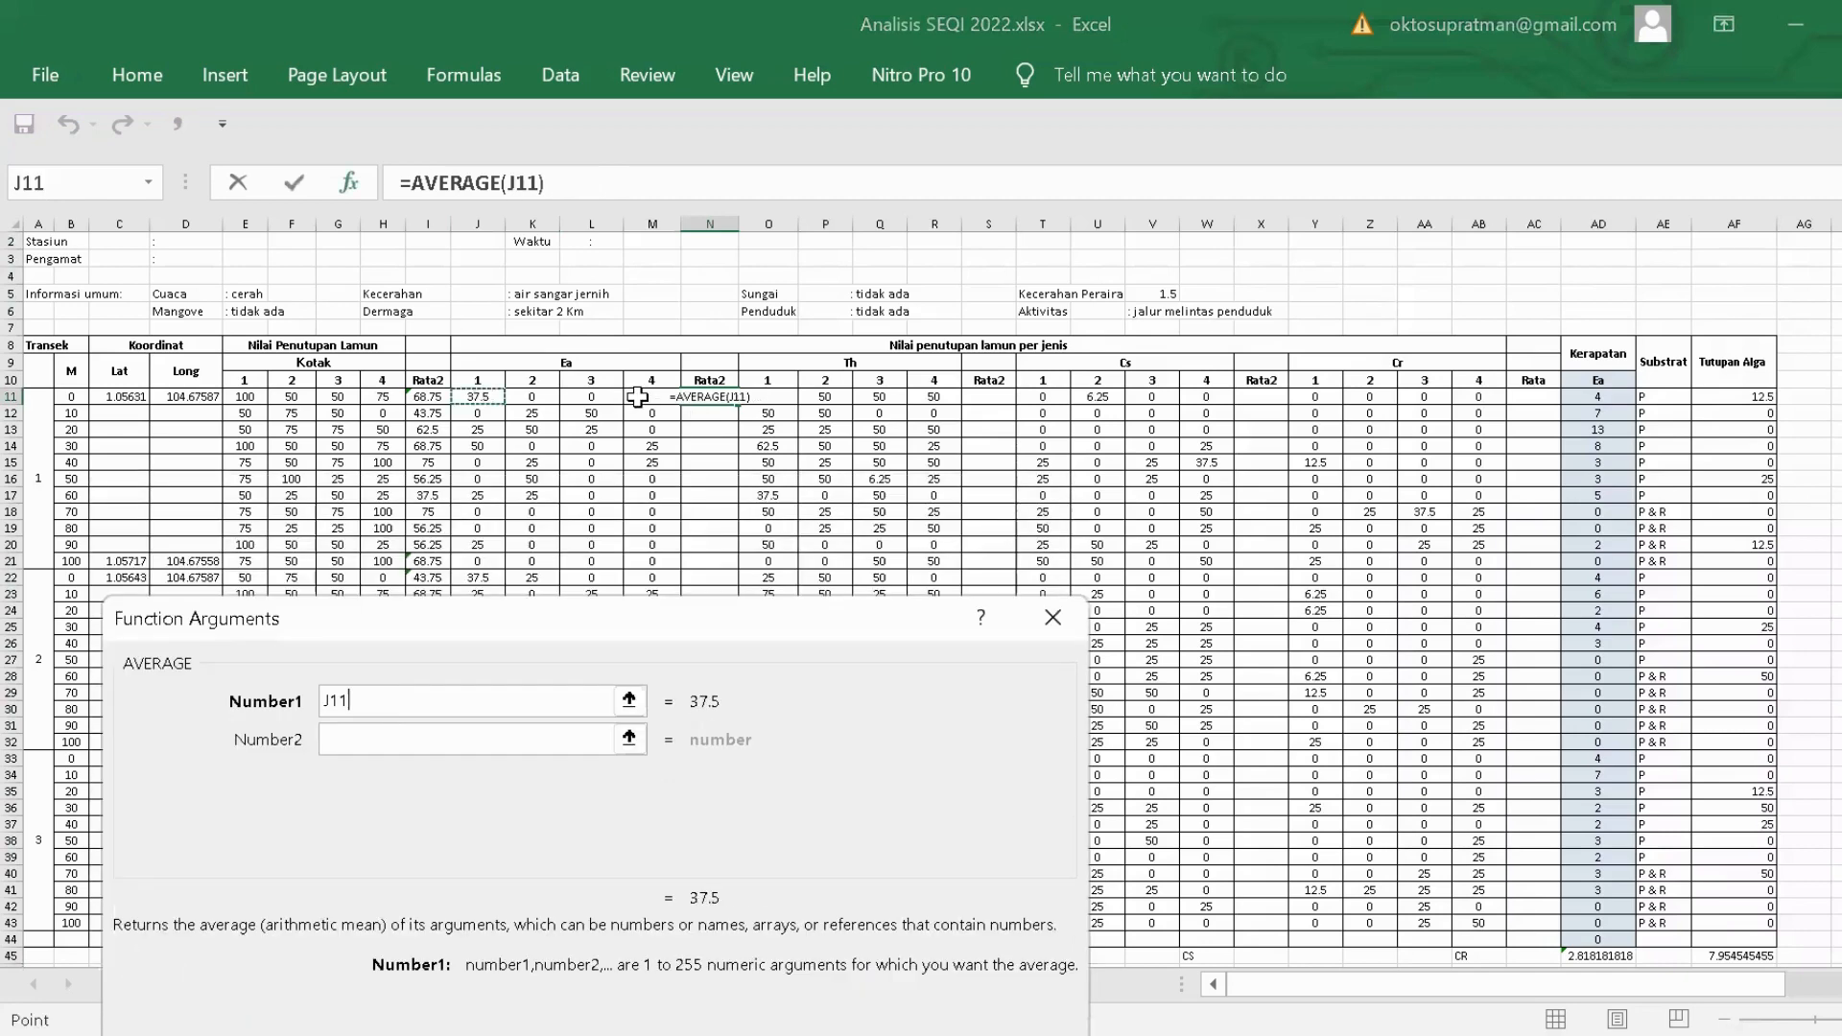
{"action": "key", "text": "shift+Right"}
{"action": "key", "text": "shift+Right"}
{"action": "key", "text": "shift+Right"}
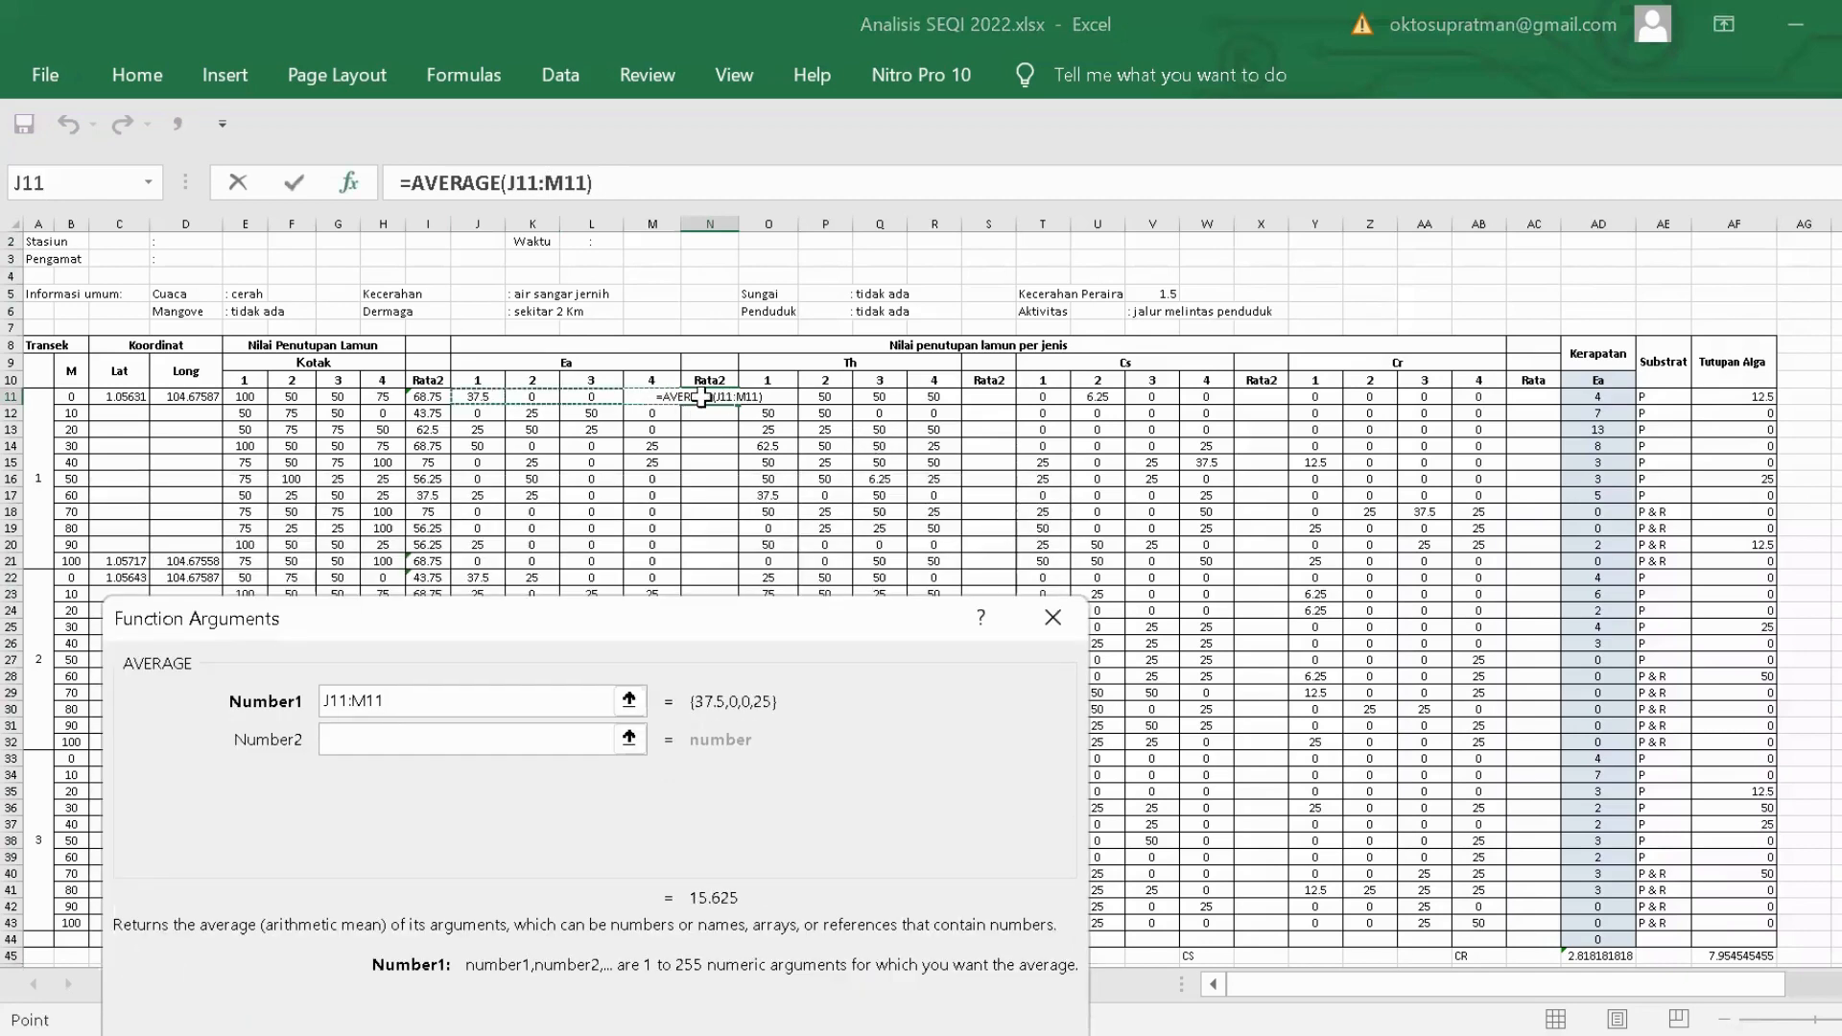
{"action": "key", "text": "Return"}
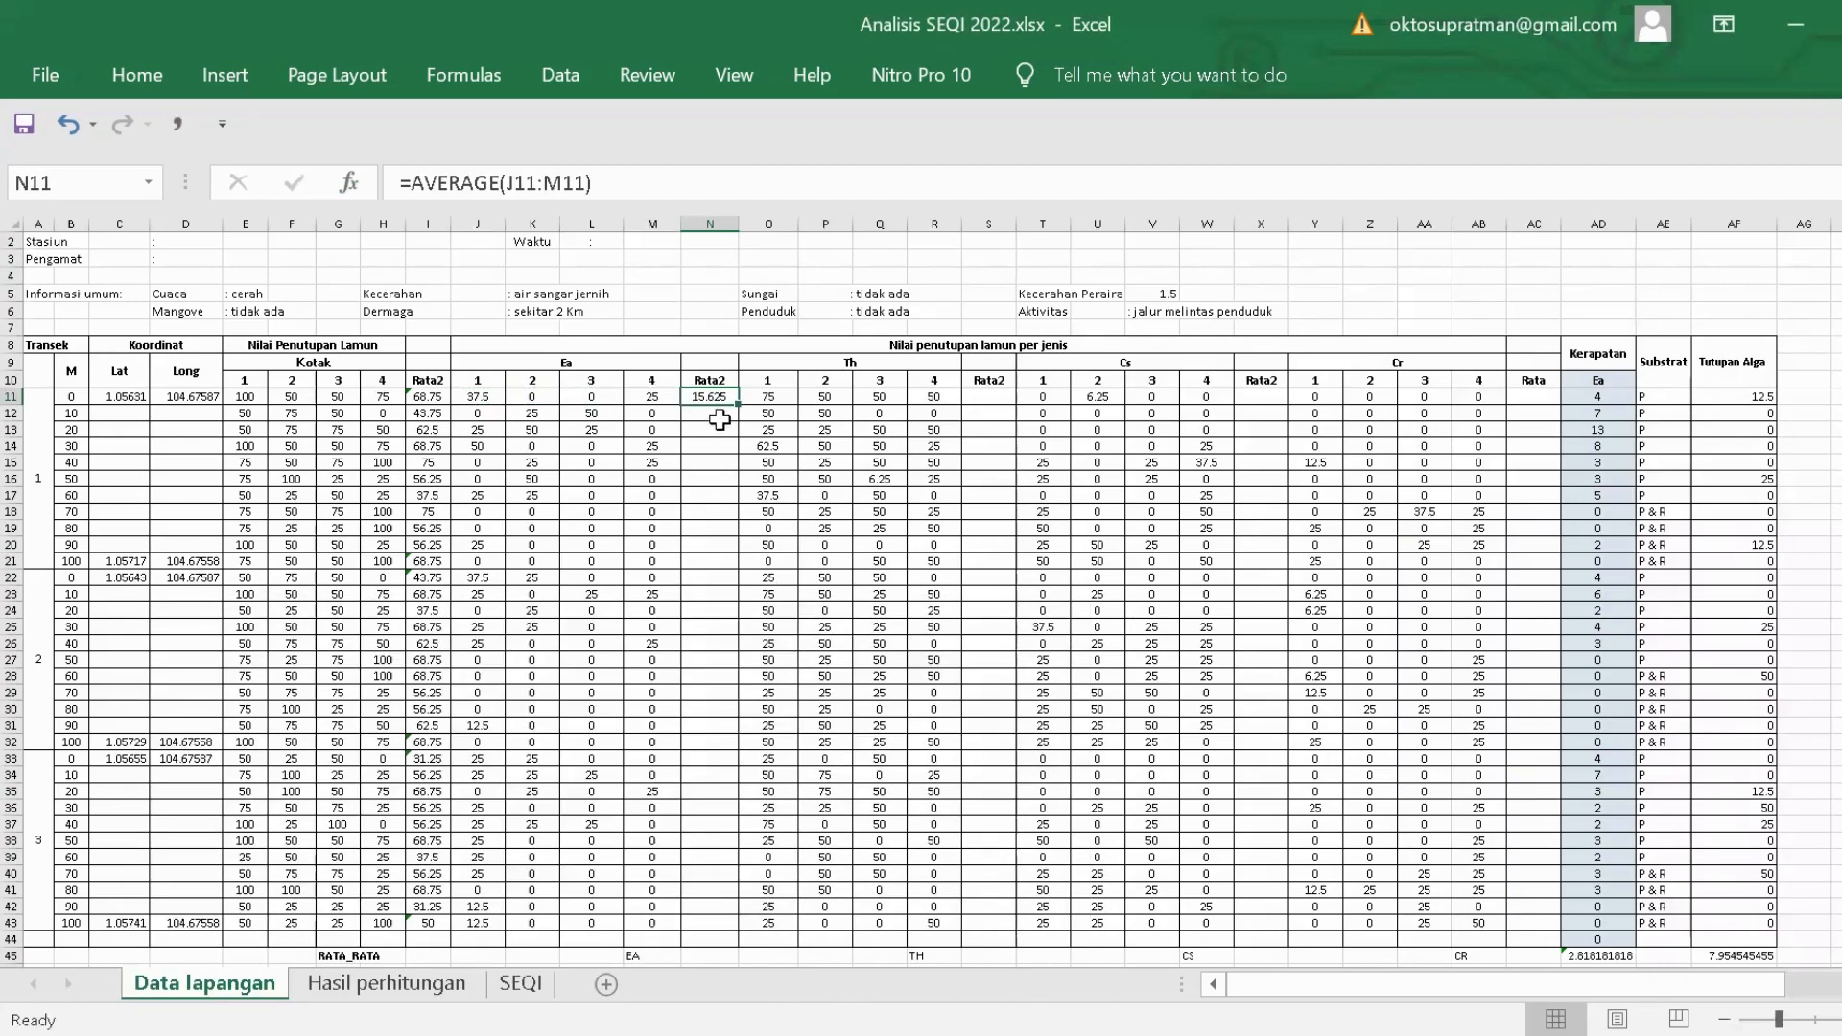
Enter an AVERAGE formula in S11 over O11:R11 for the Th species average.
{"action": "left_click", "coordinate": [988, 397]}
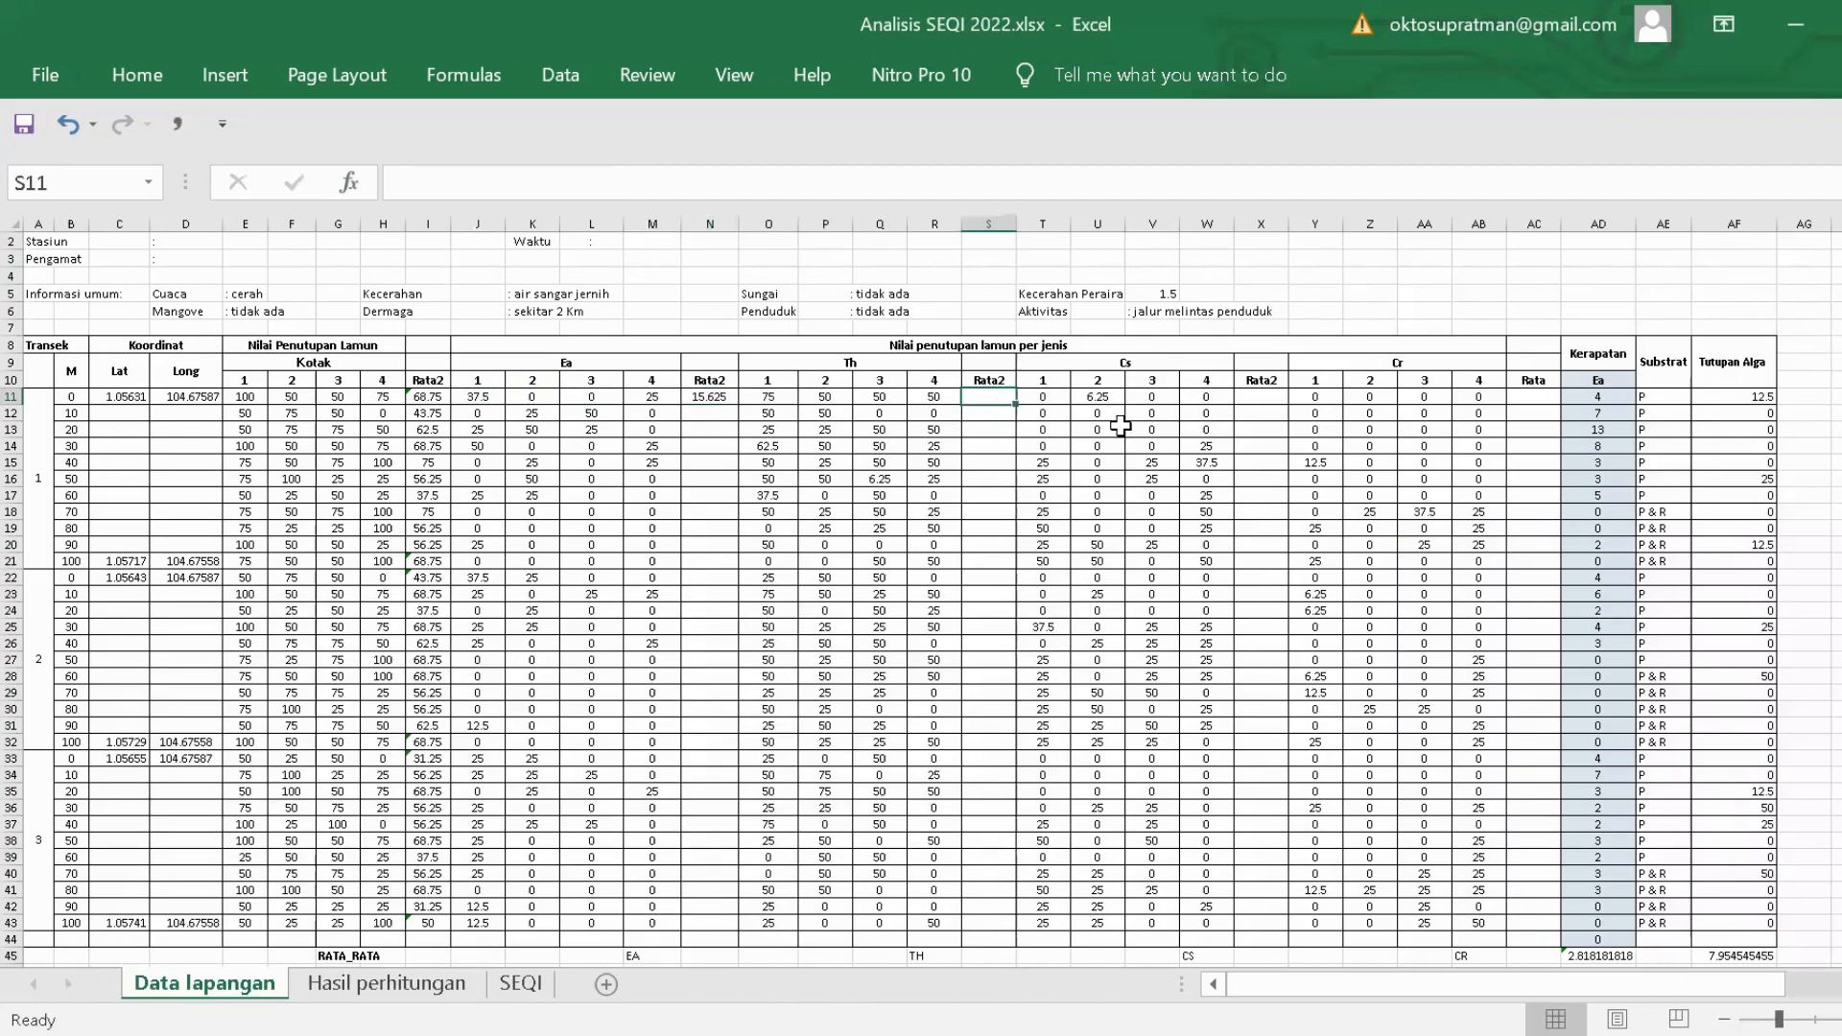
{"action": "type", "text": "="}
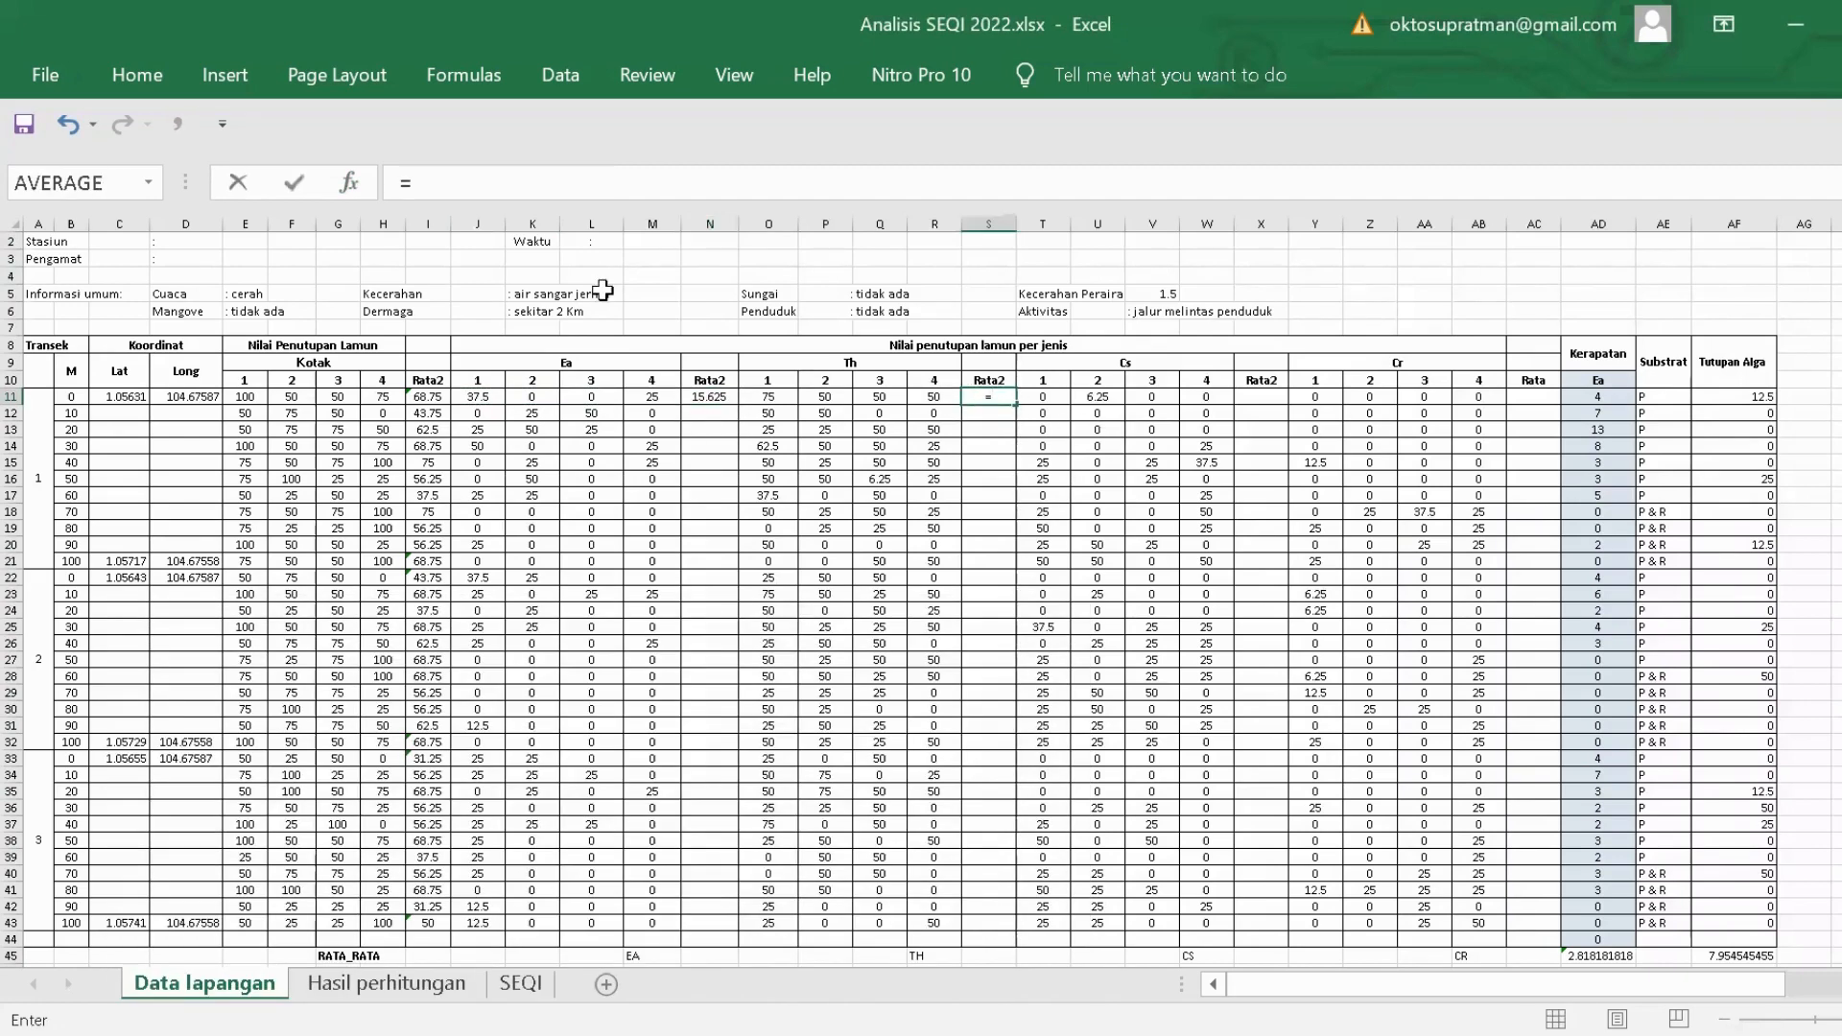
{"action": "left_click", "coordinate": [106, 182]}
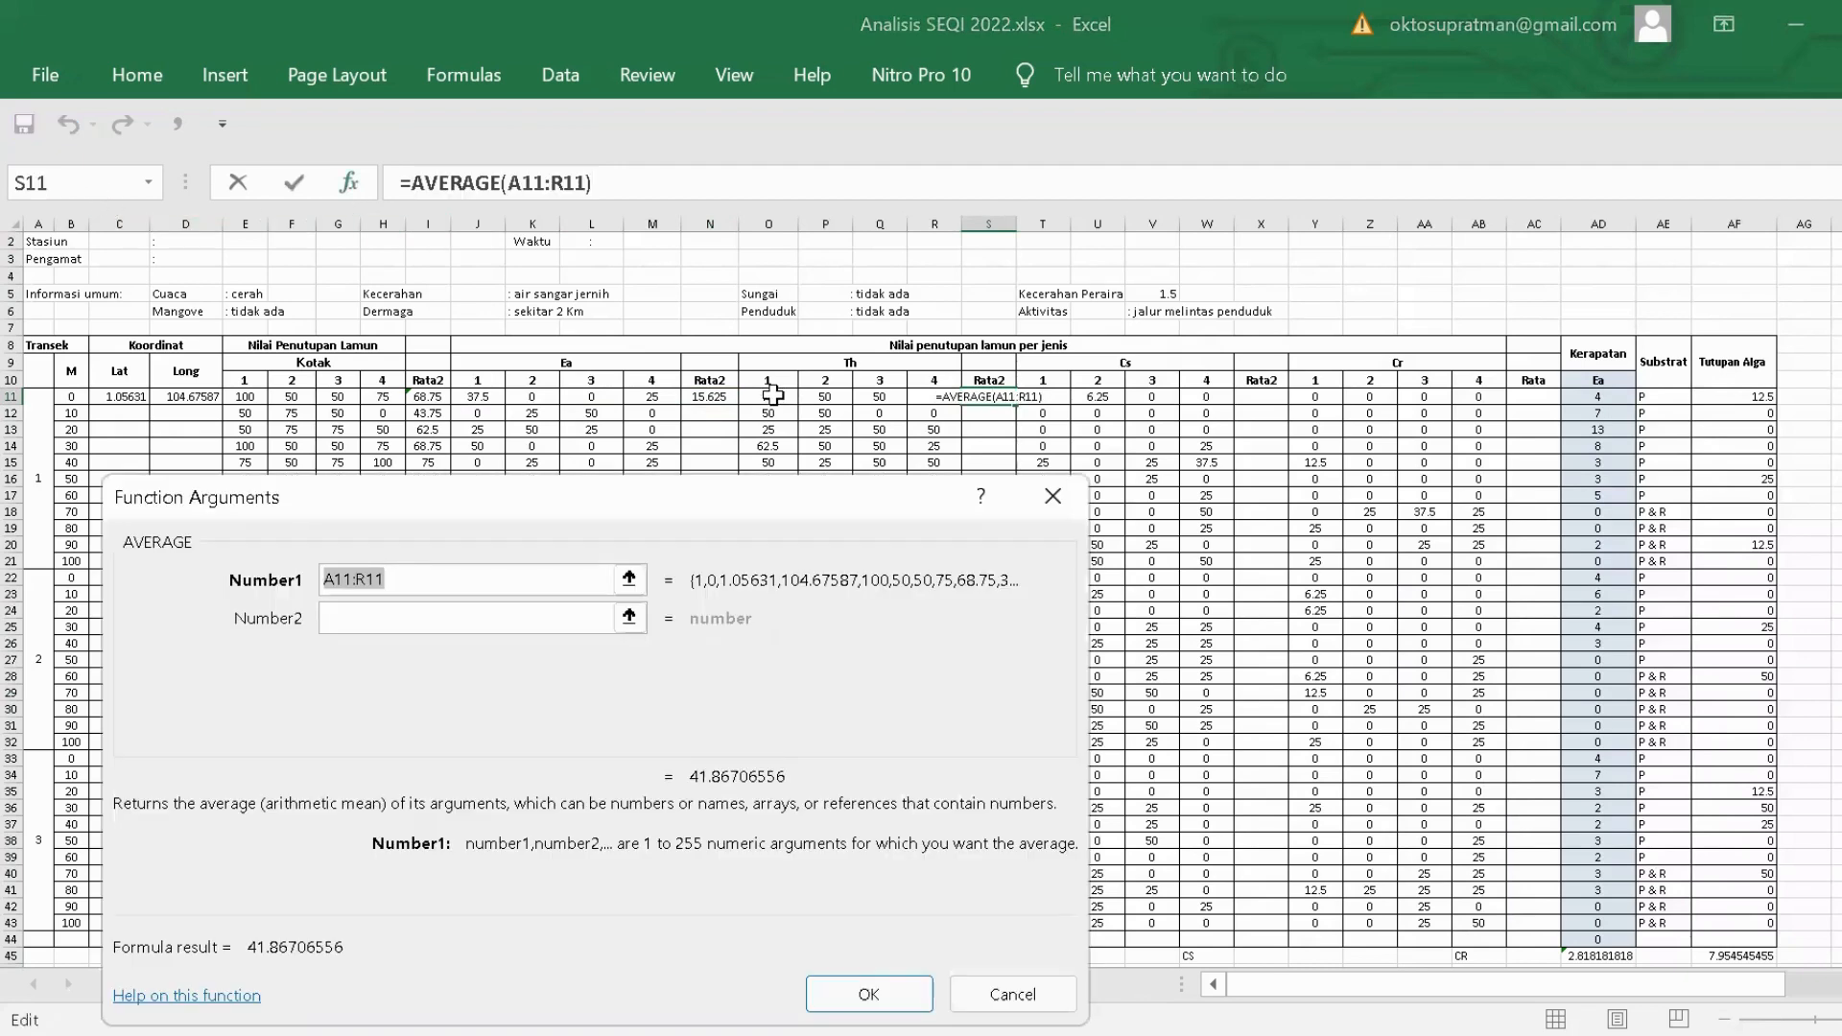
{"action": "left_click", "coordinate": [768, 396]}
{"action": "left_click", "coordinate": [919, 397], "text": "shift"}
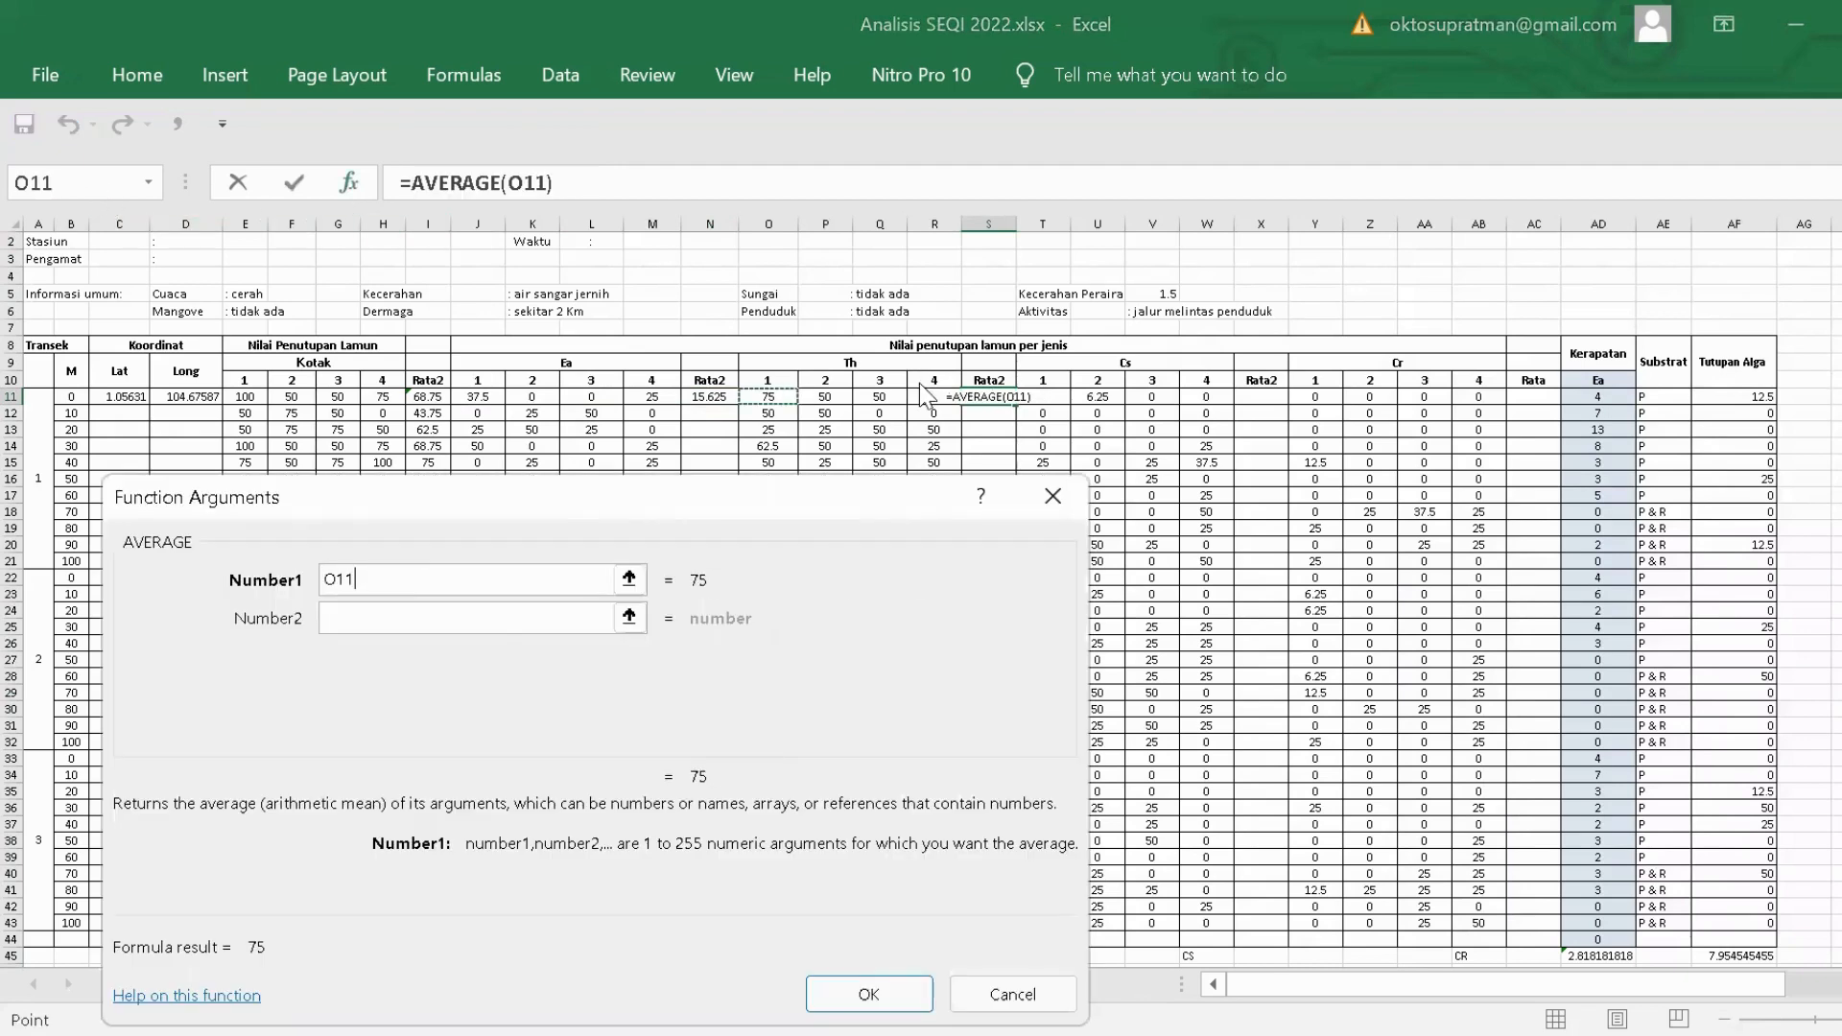
{"action": "key", "text": "Return"}
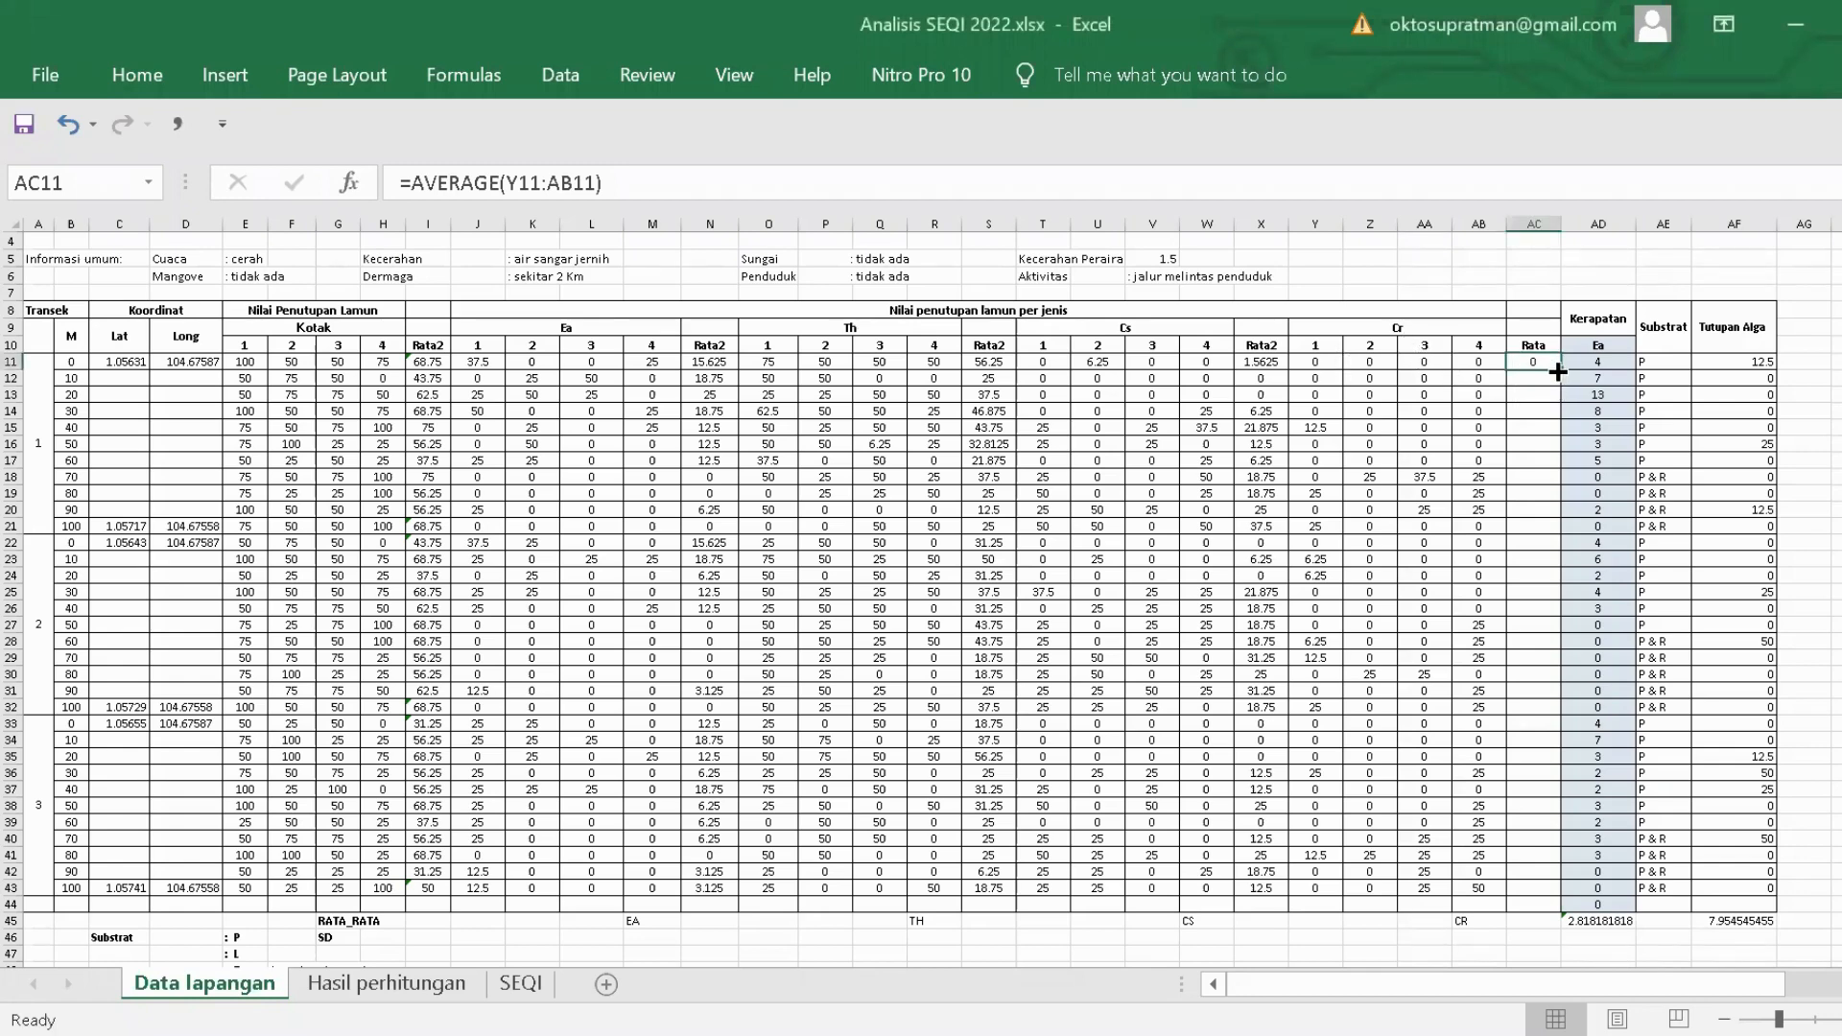
Fill the Cr average formula from AC11 down to AC43.
{"action": "left_click_drag", "start_coordinate": [1557, 372], "coordinate": [1582, 899]}
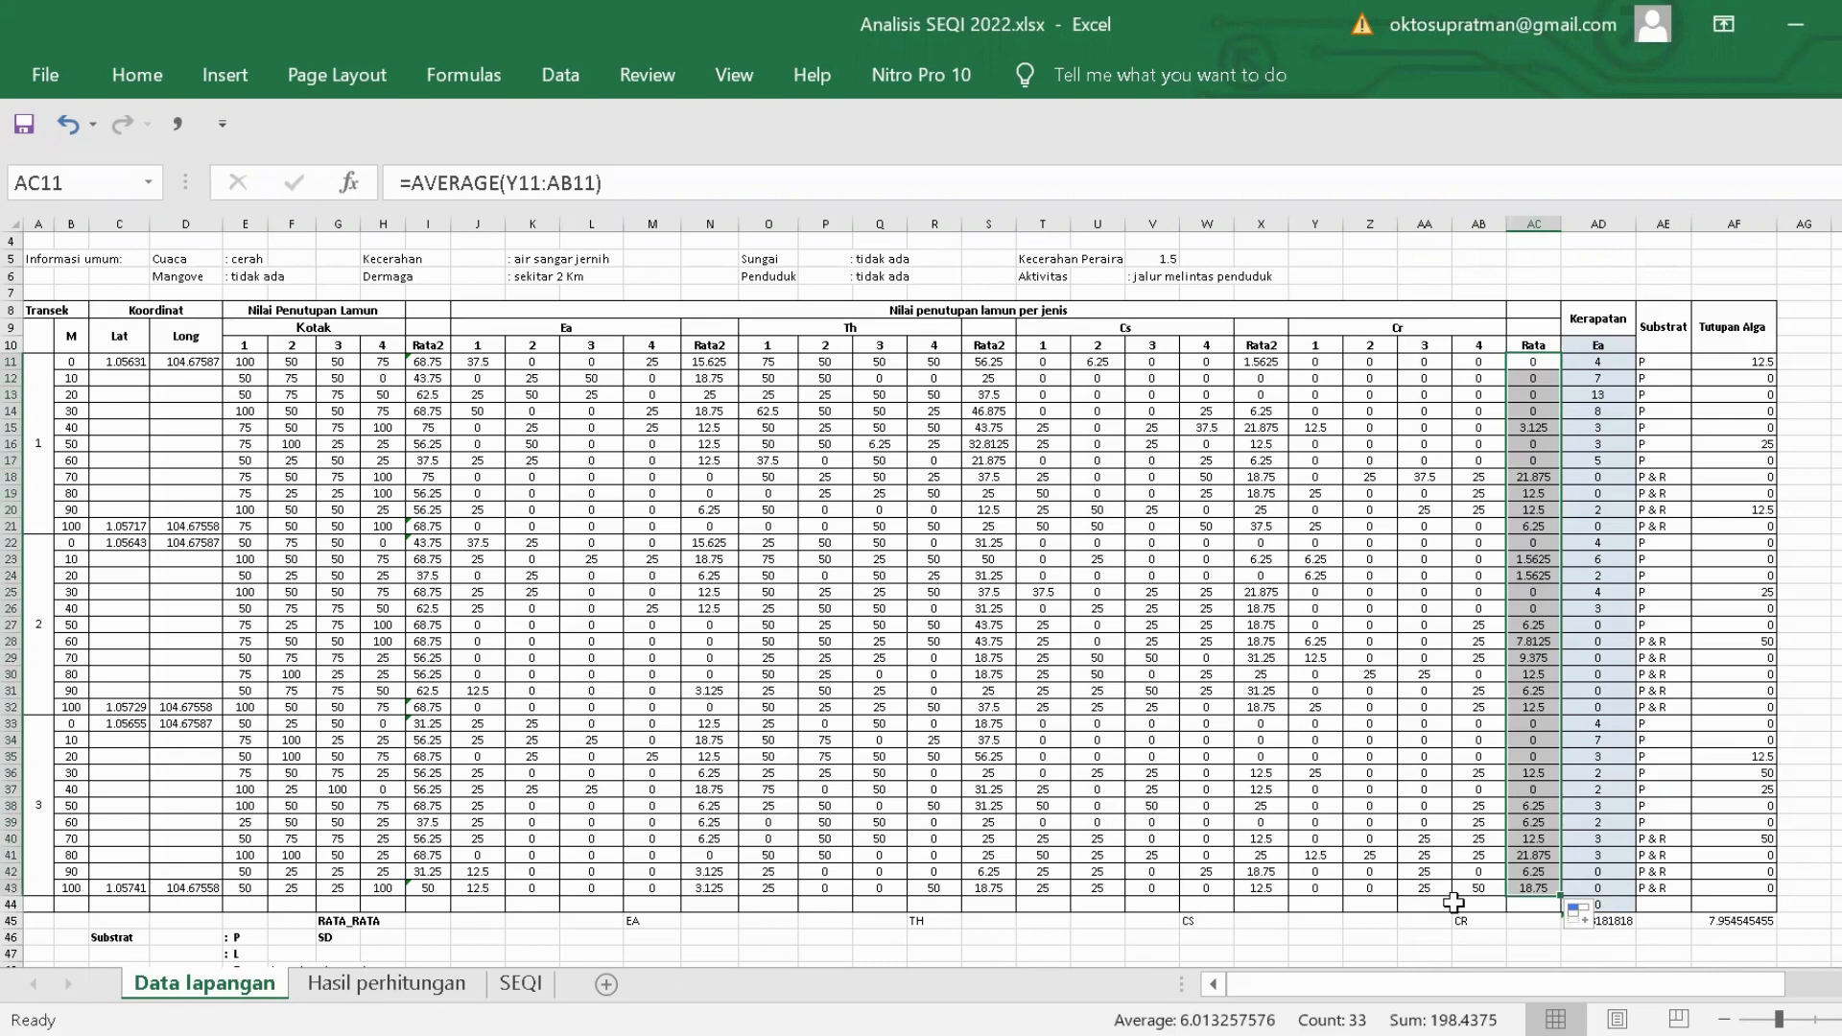
Shade the Kotak average column, header included, from I10 to I43 with a light gray fill.
{"action": "left_click", "coordinate": [1525, 922]}
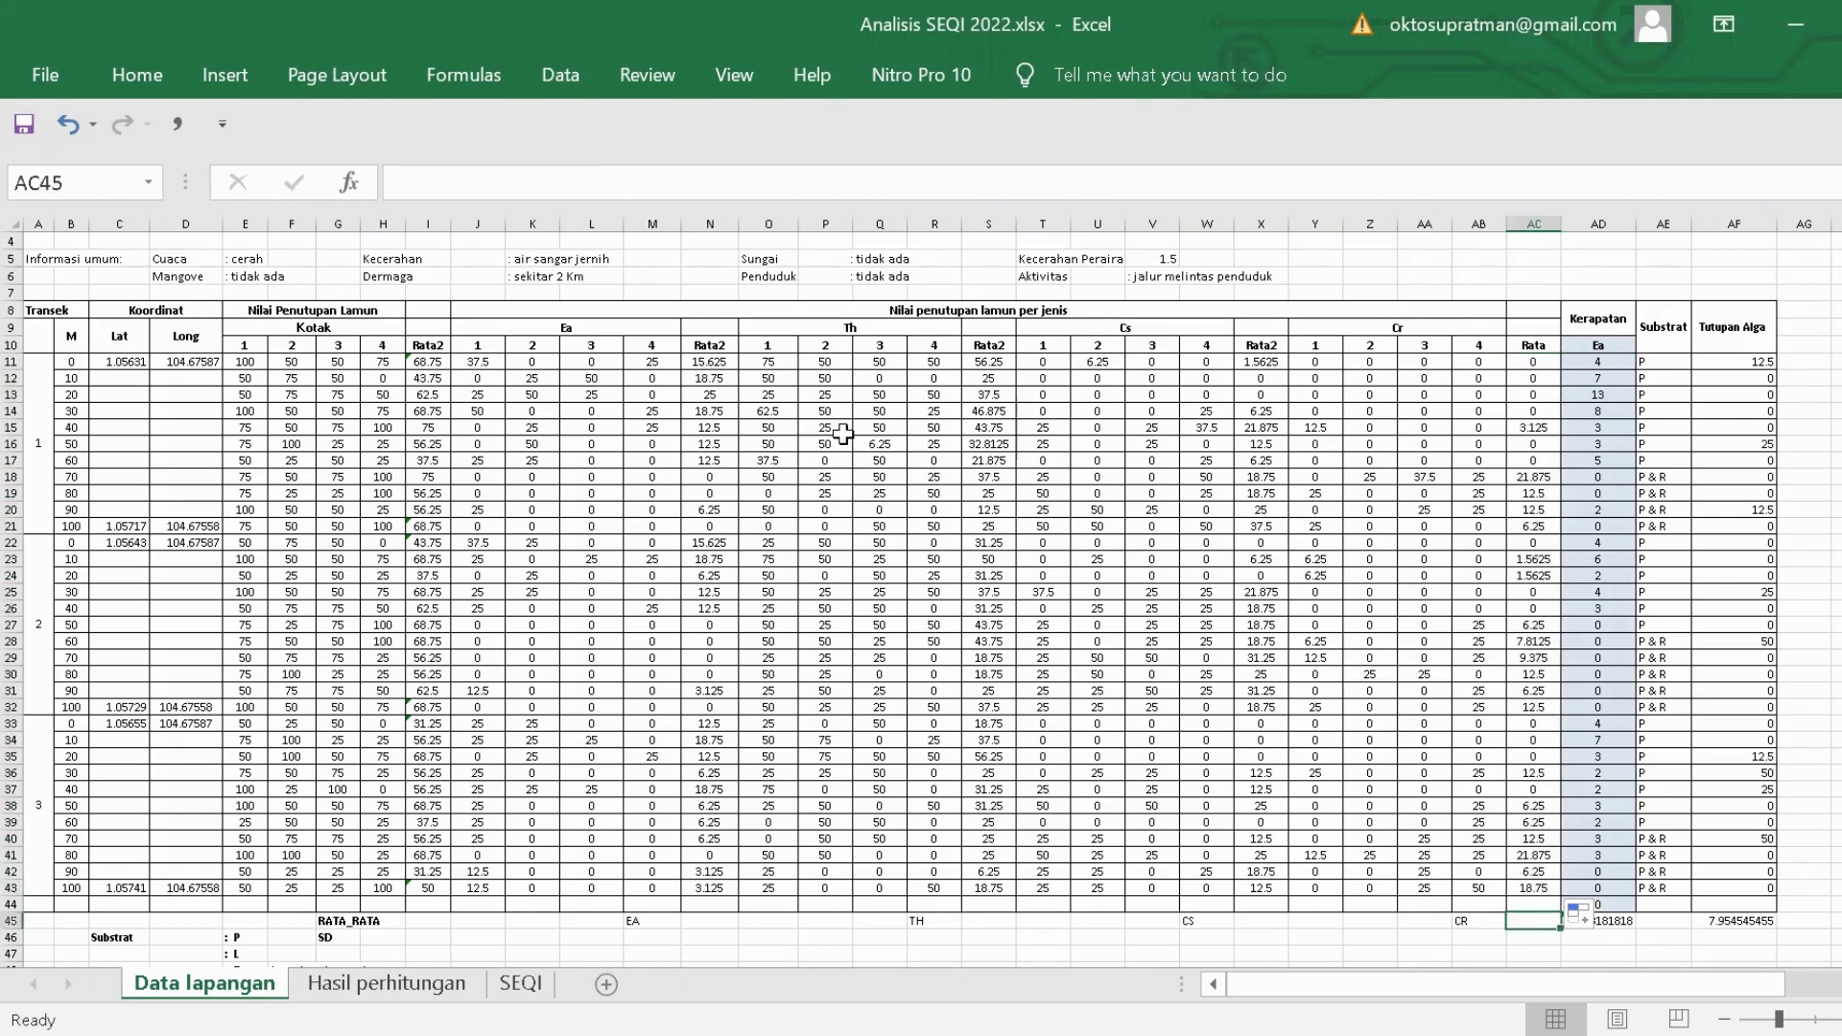
{"action": "left_click", "coordinate": [432, 347]}
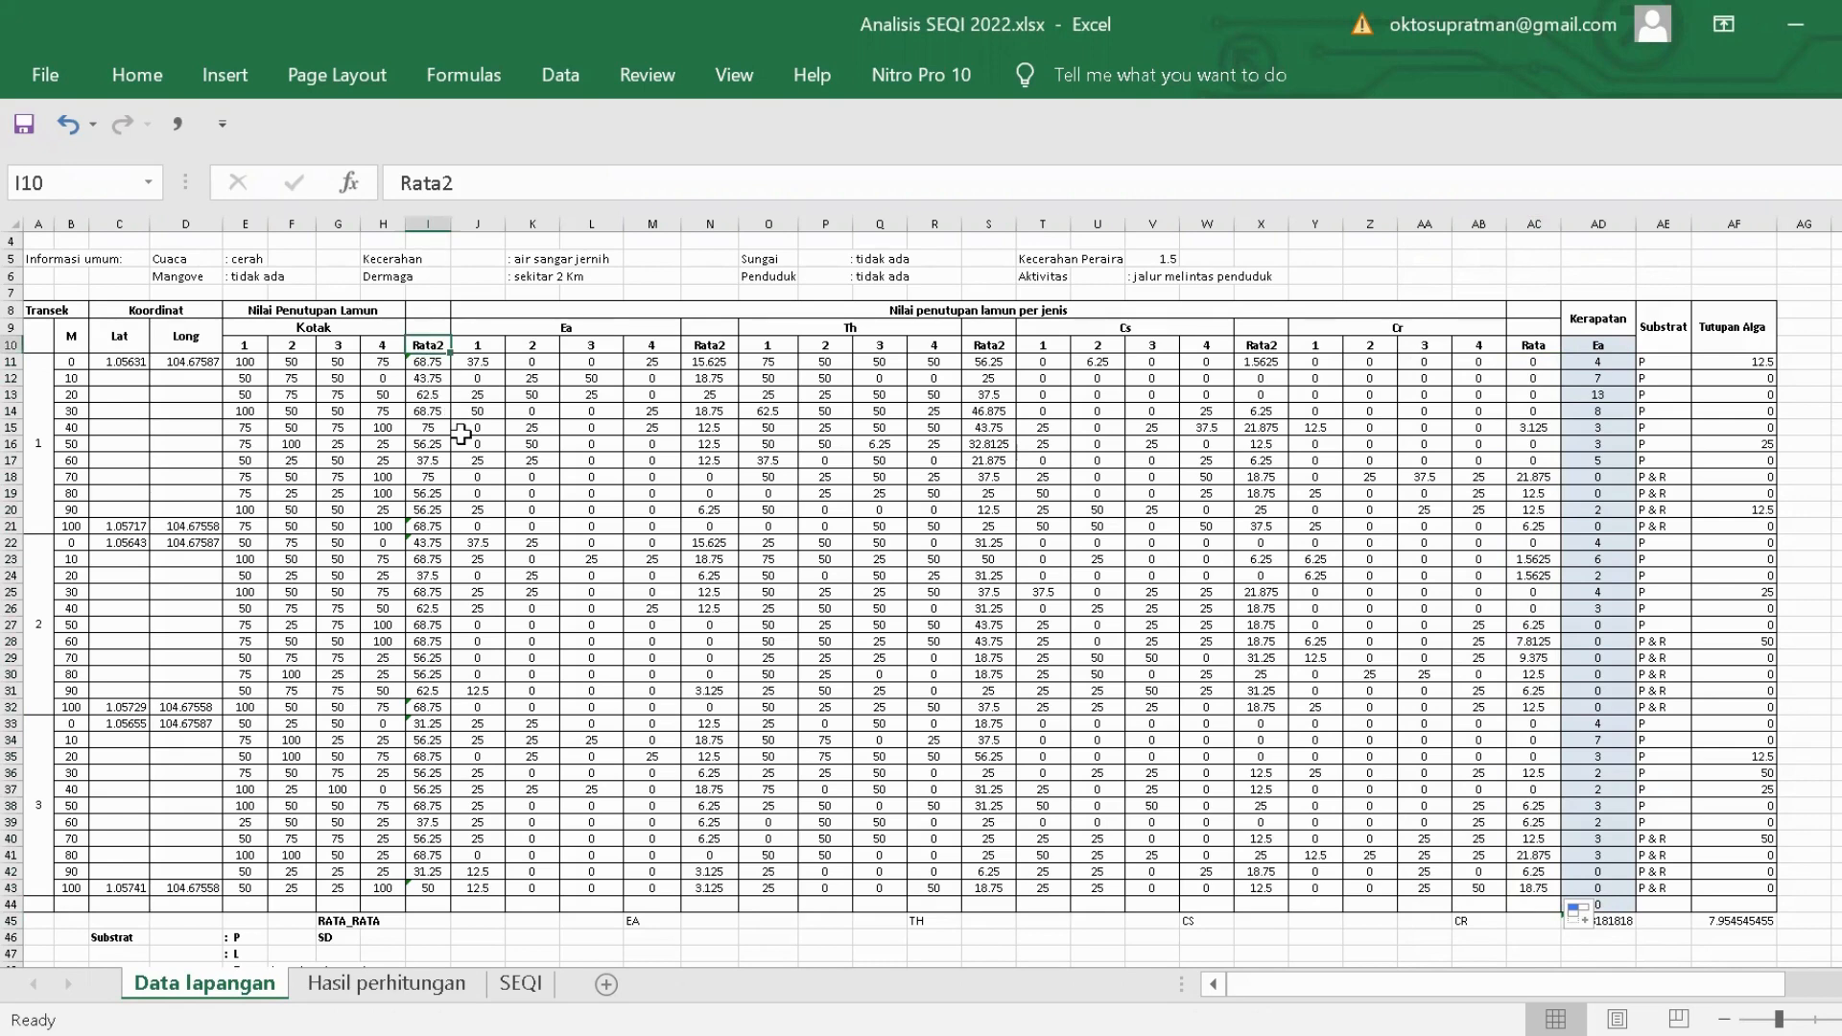
{"action": "left_click", "coordinate": [433, 890], "text": "shift"}
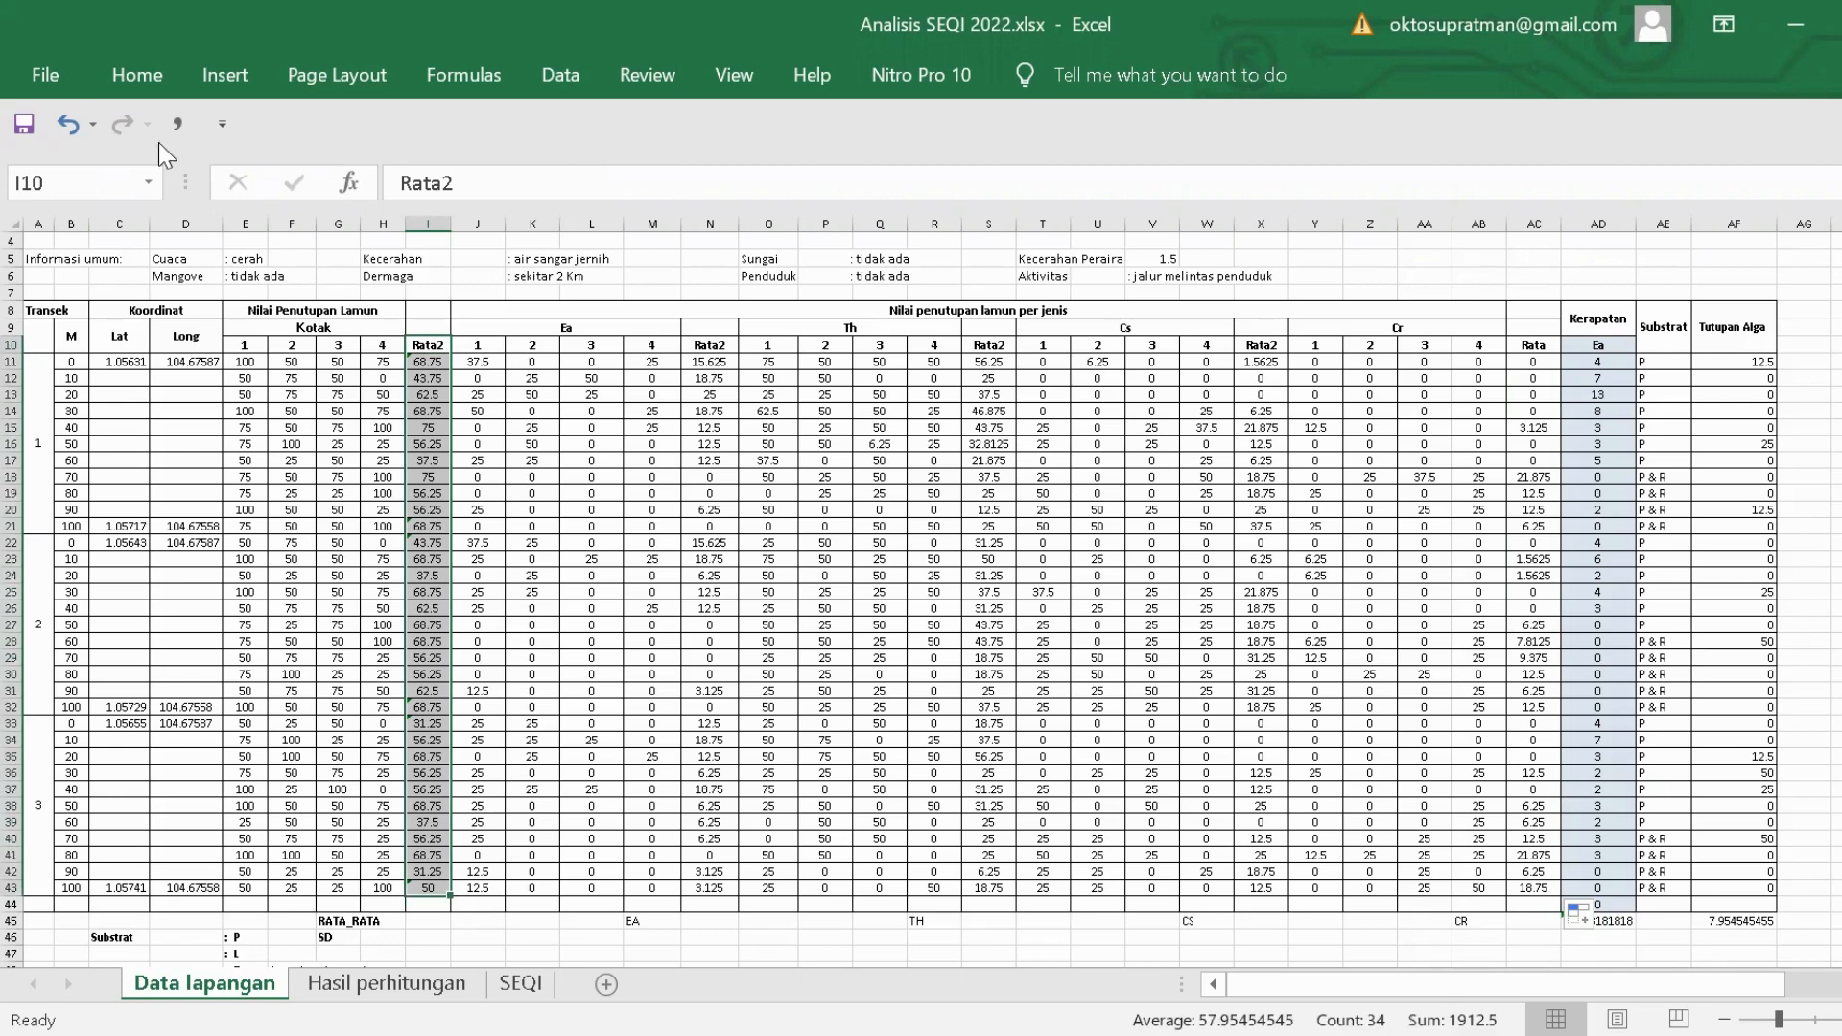
{"action": "left_click", "coordinate": [137, 77]}
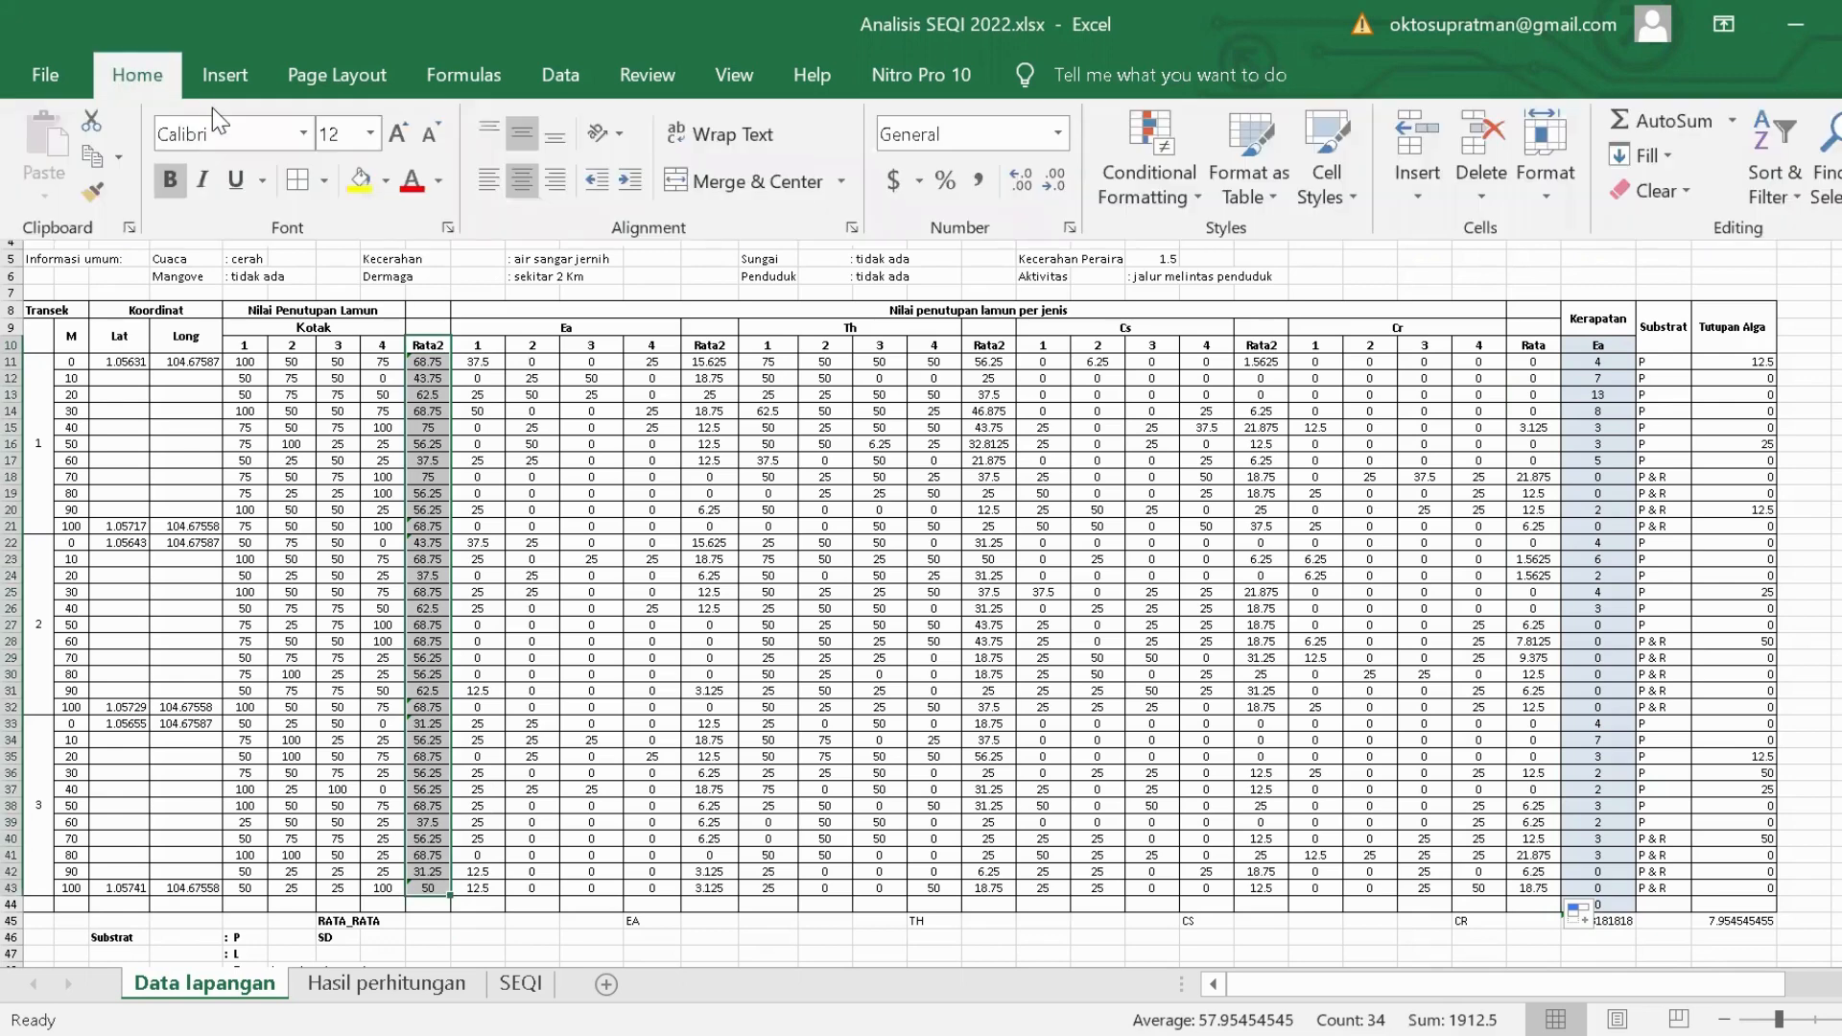
{"action": "left_click", "coordinate": [387, 184]}
{"action": "left_click", "coordinate": [384, 279]}
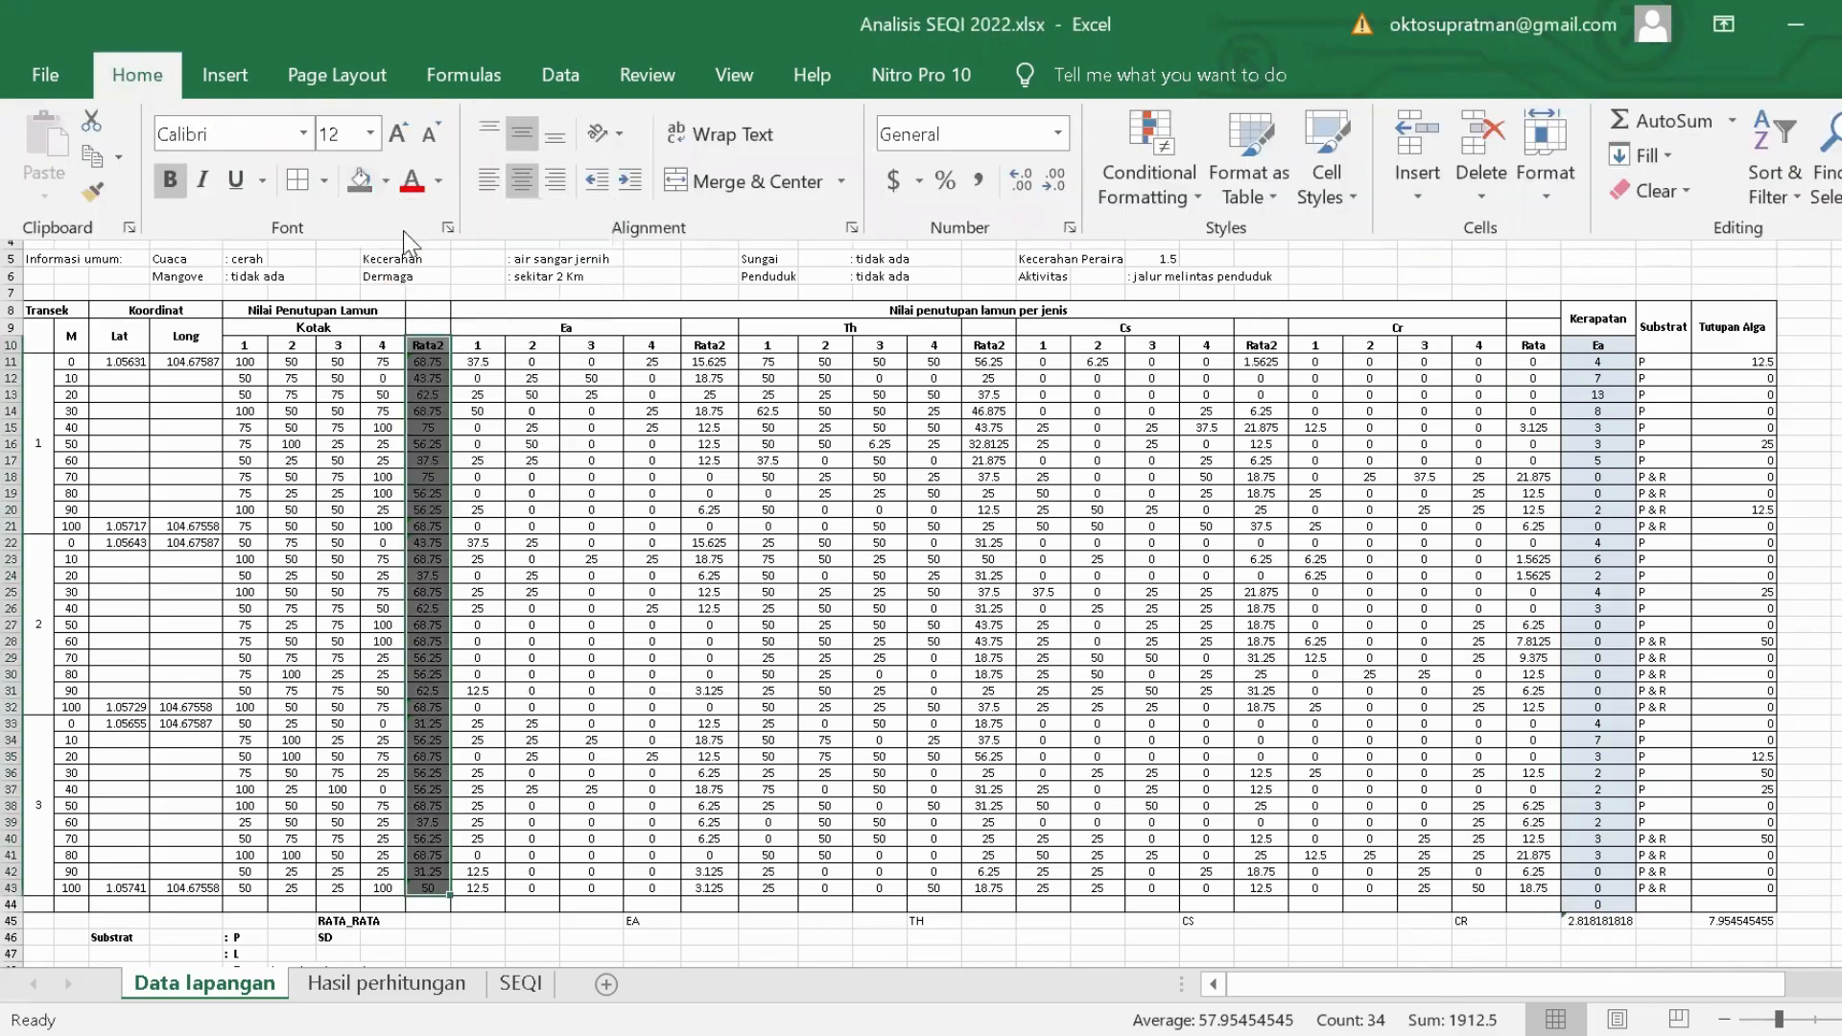
{"action": "left_click", "coordinate": [387, 184]}
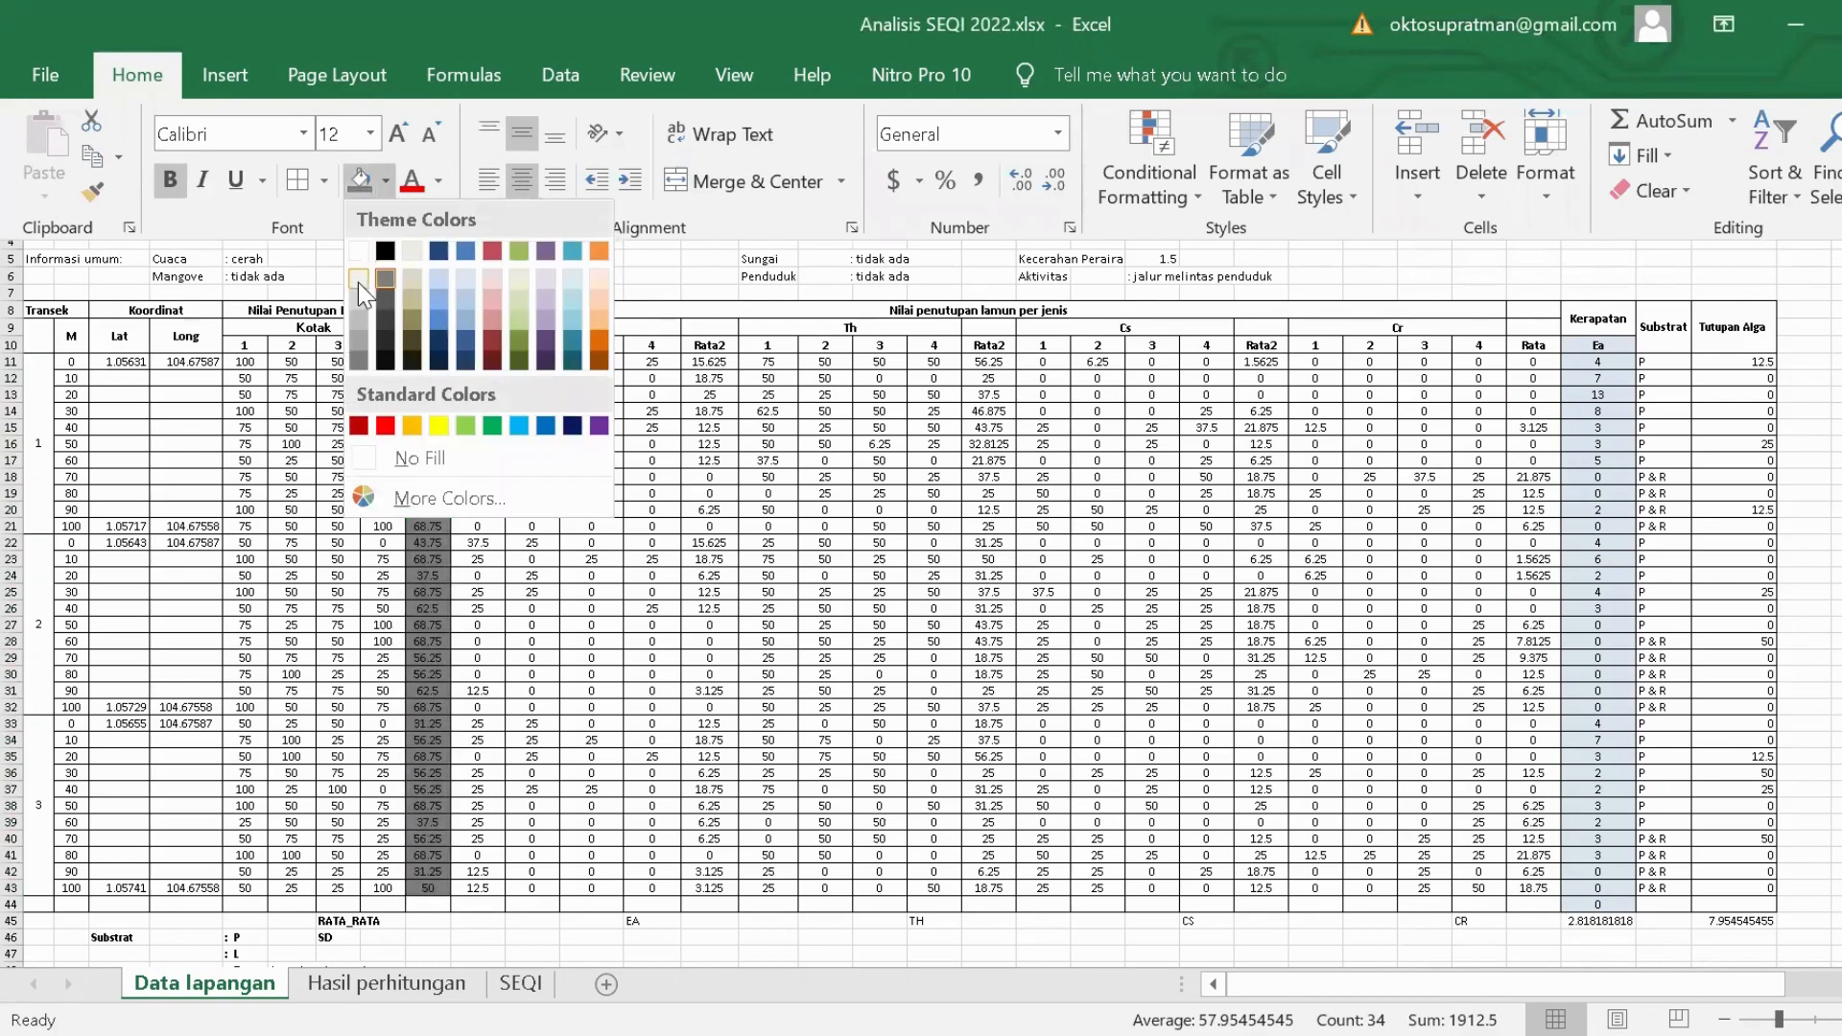
{"action": "left_click", "coordinate": [619, 350]}
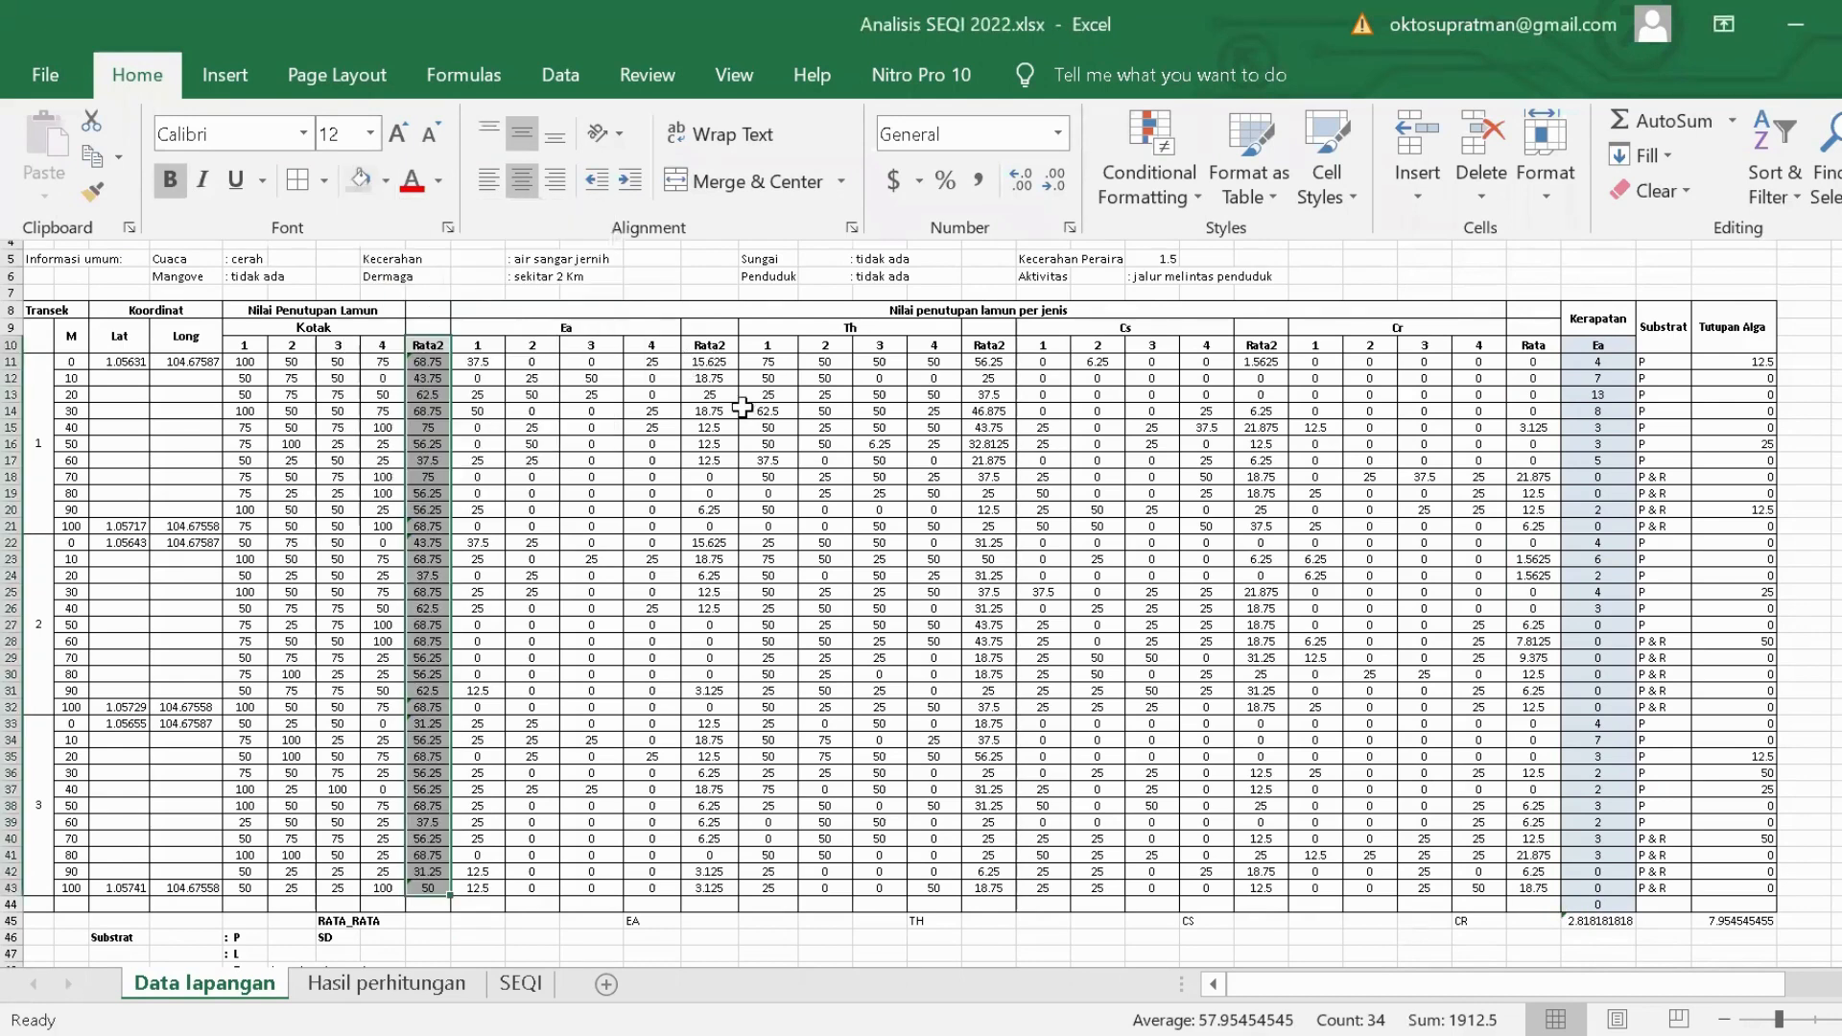
Apply the same light gray fill to the Ea and Th average columns, N10:N43 and S10:S43.
{"action": "left_click", "coordinate": [710, 347]}
{"action": "left_click", "coordinate": [713, 884], "text": "shift"}
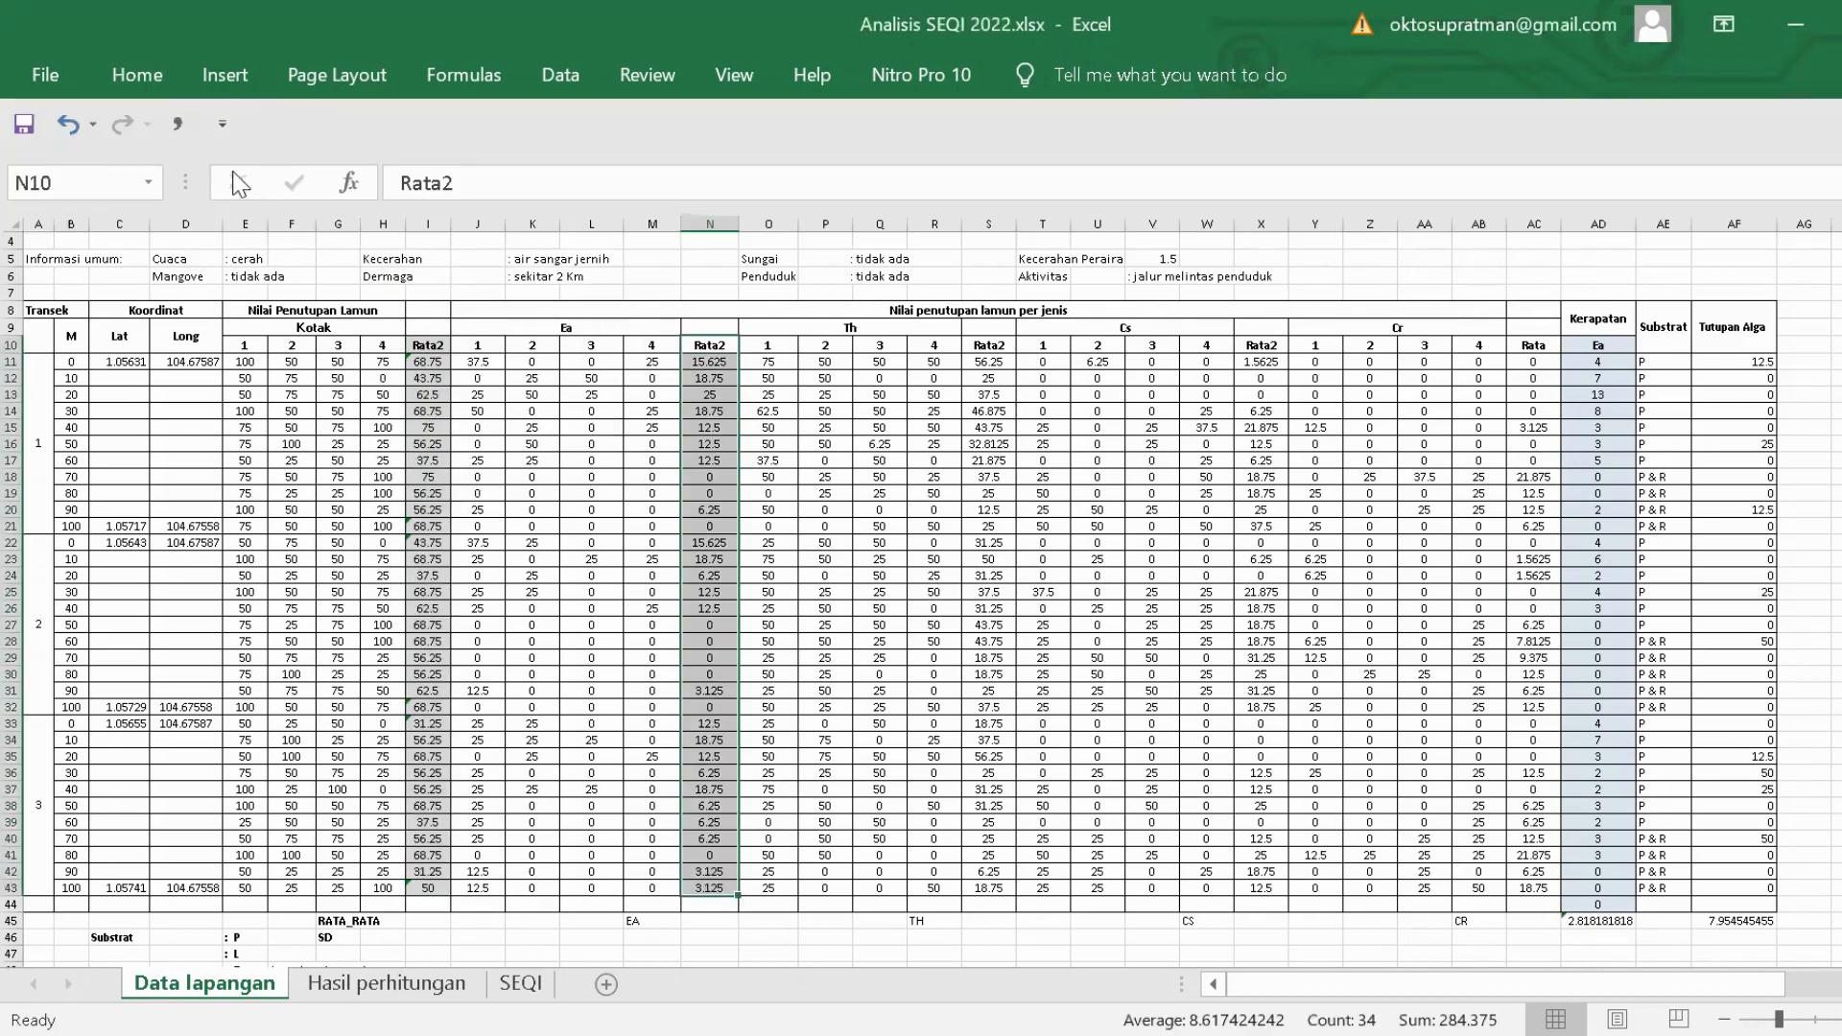
{"action": "left_click", "coordinate": [168, 75]}
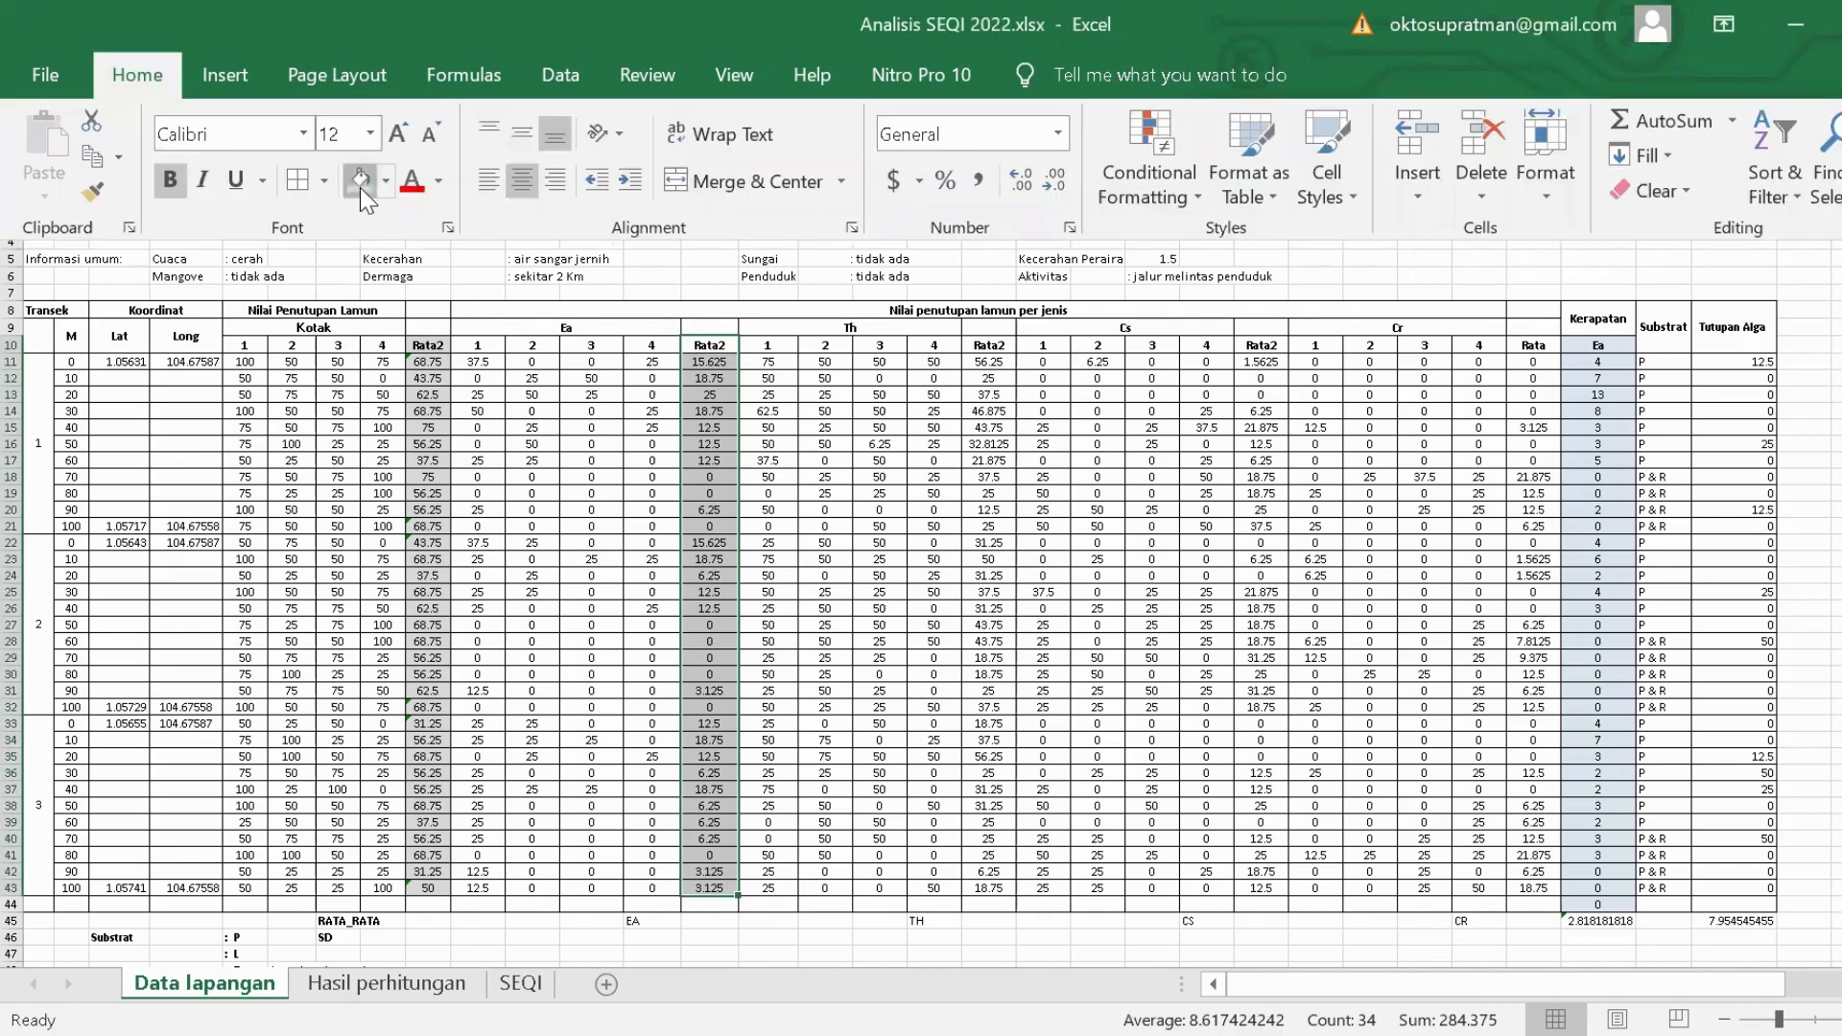
{"action": "left_click", "coordinate": [989, 348]}
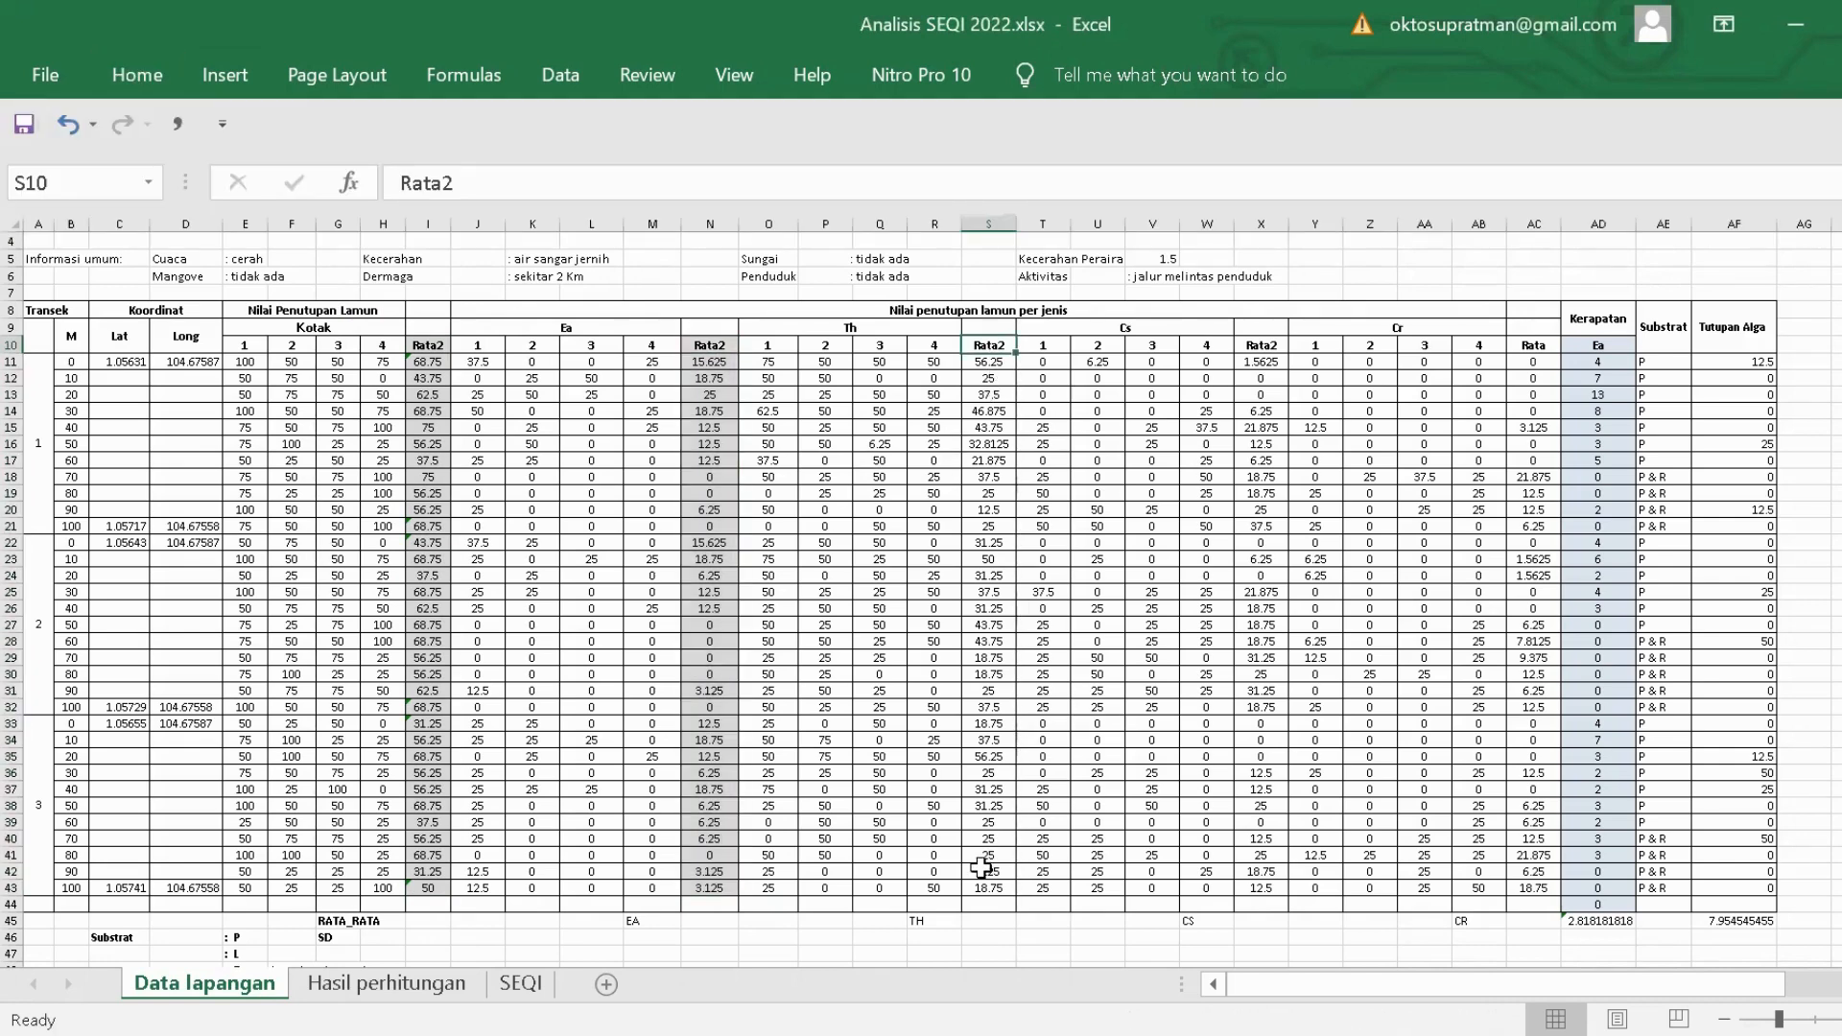
{"action": "left_click", "coordinate": [988, 887], "text": "shift"}
{"action": "left_click", "coordinate": [142, 76]}
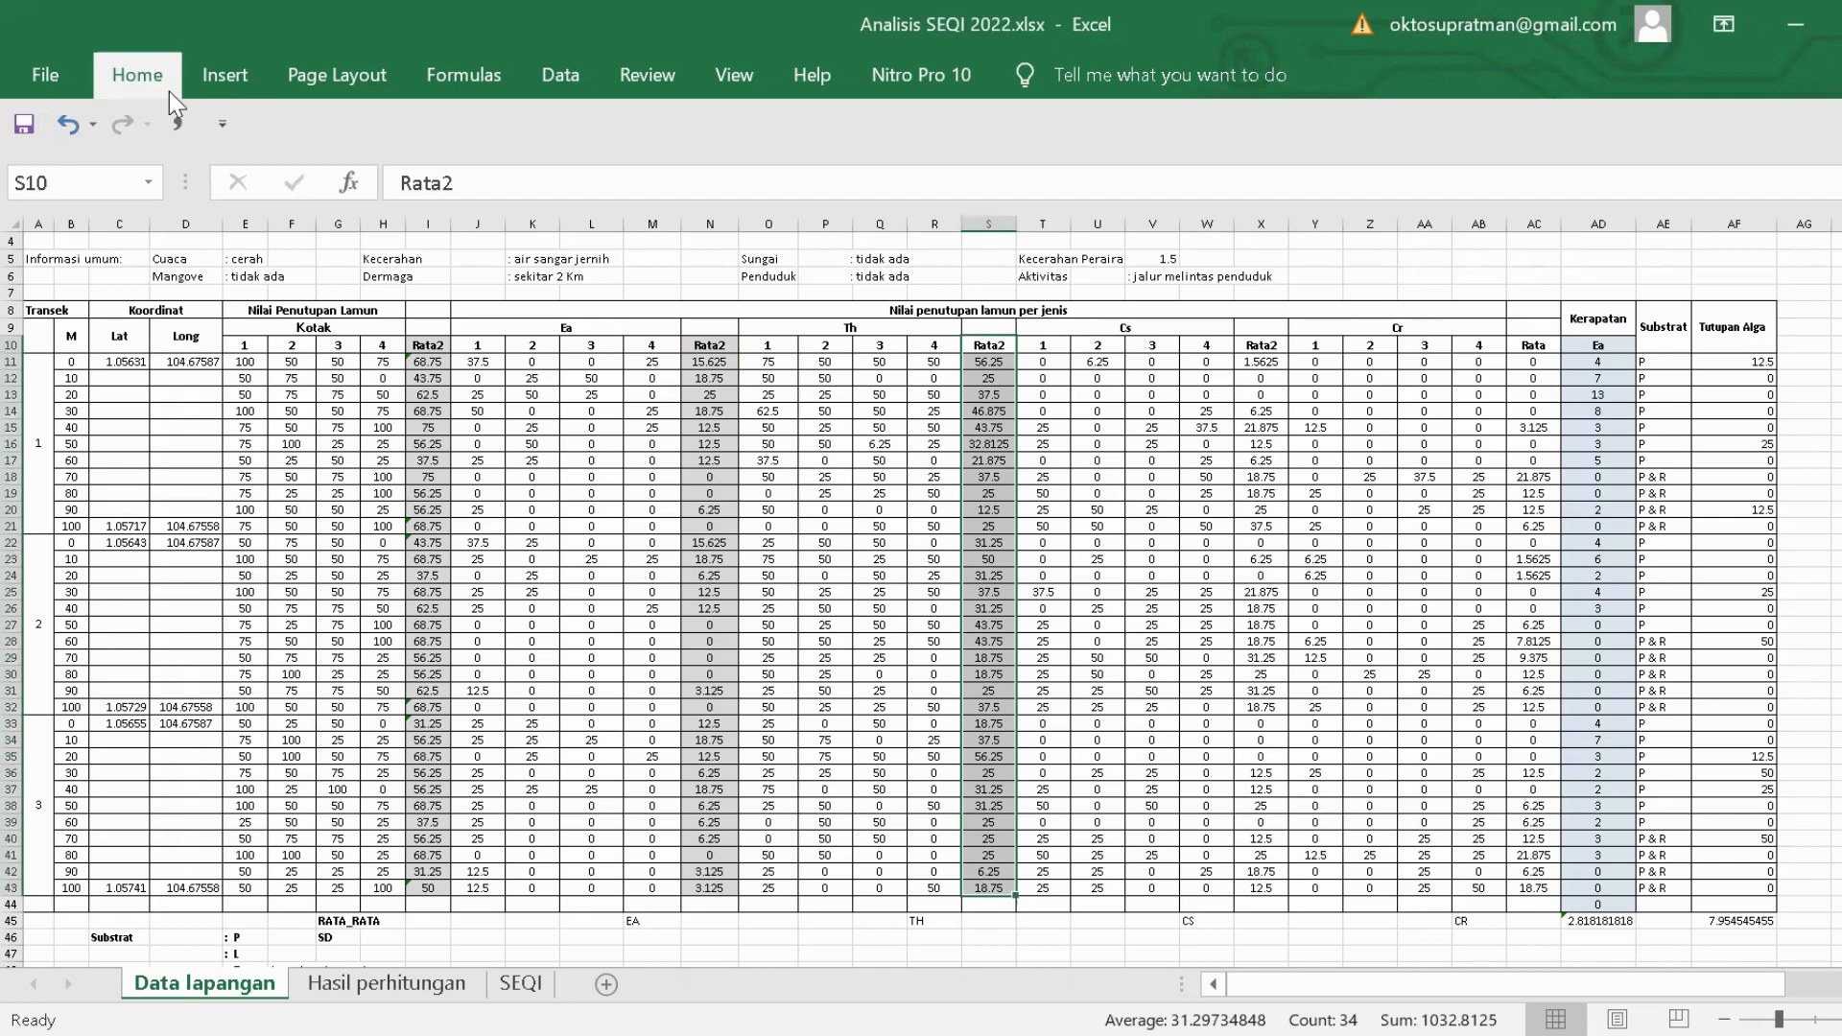
Apply the same light gray fill to the Cs and Cr average columns, X10:X43 and AC10:AC43.
{"action": "left_click", "coordinate": [1261, 346]}
{"action": "left_click", "coordinate": [1252, 884], "text": "shift"}
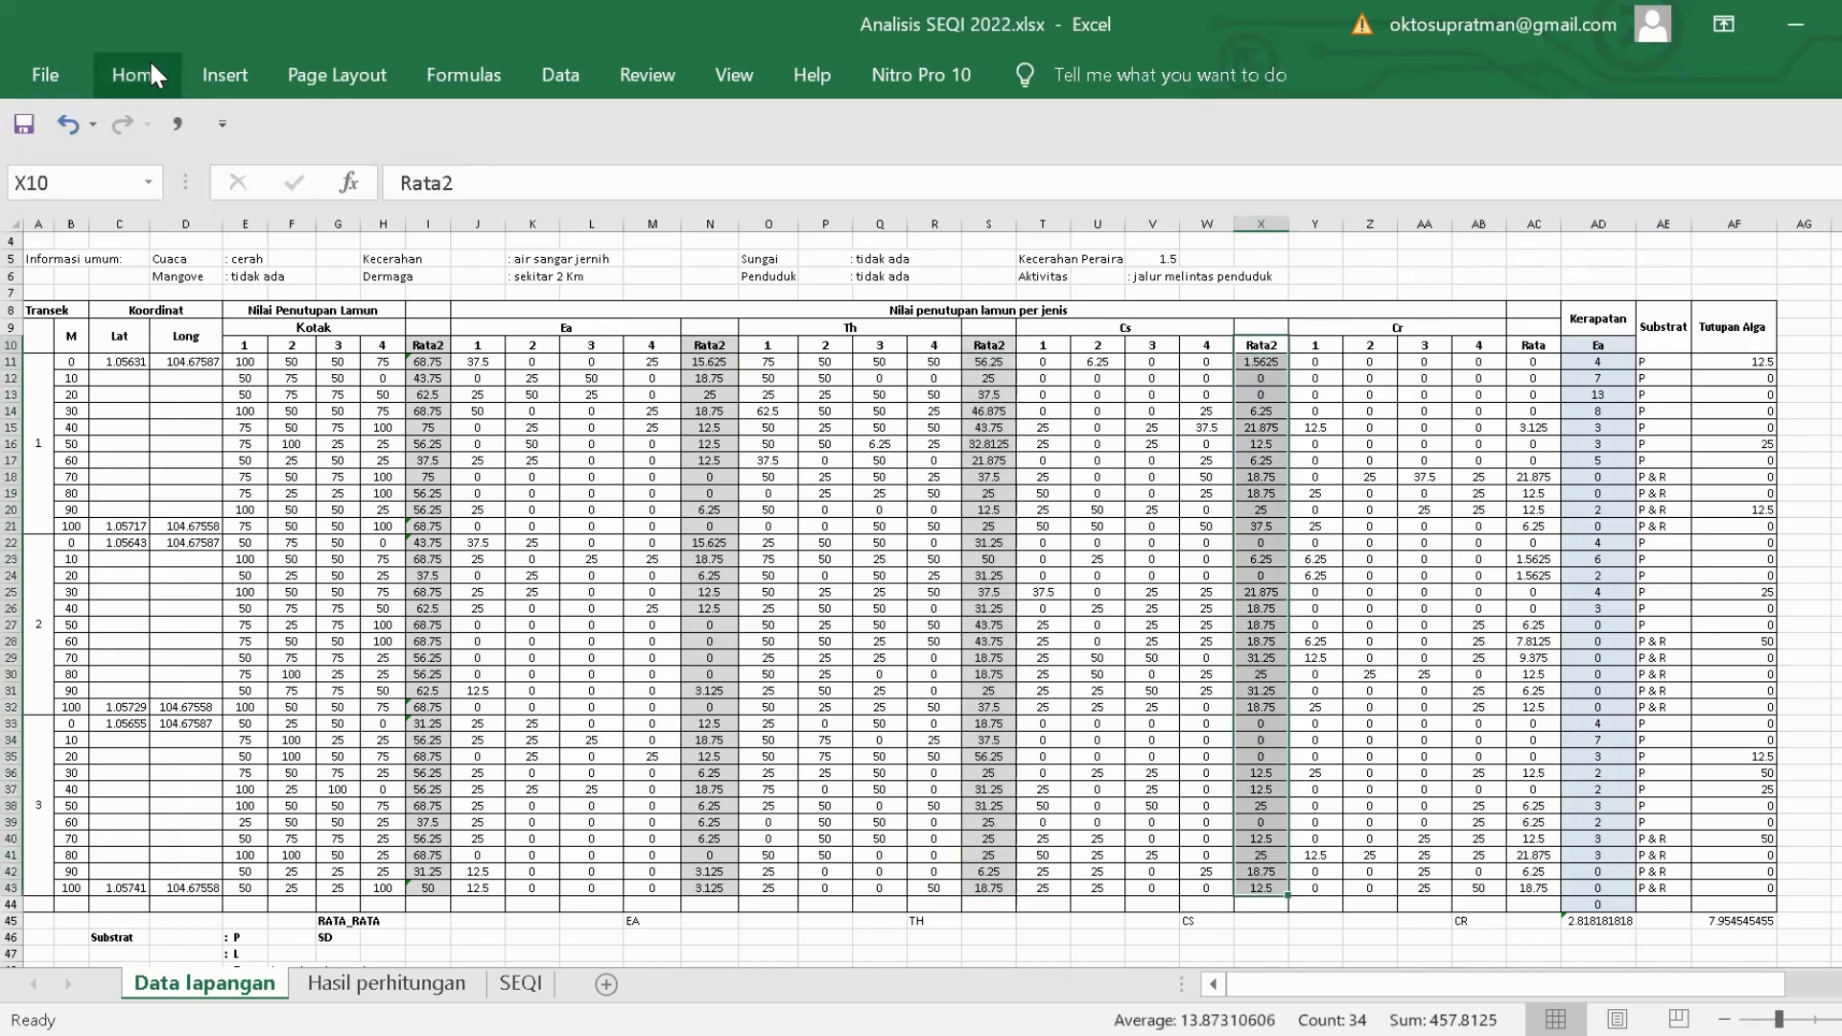
{"action": "left_click", "coordinate": [168, 93]}
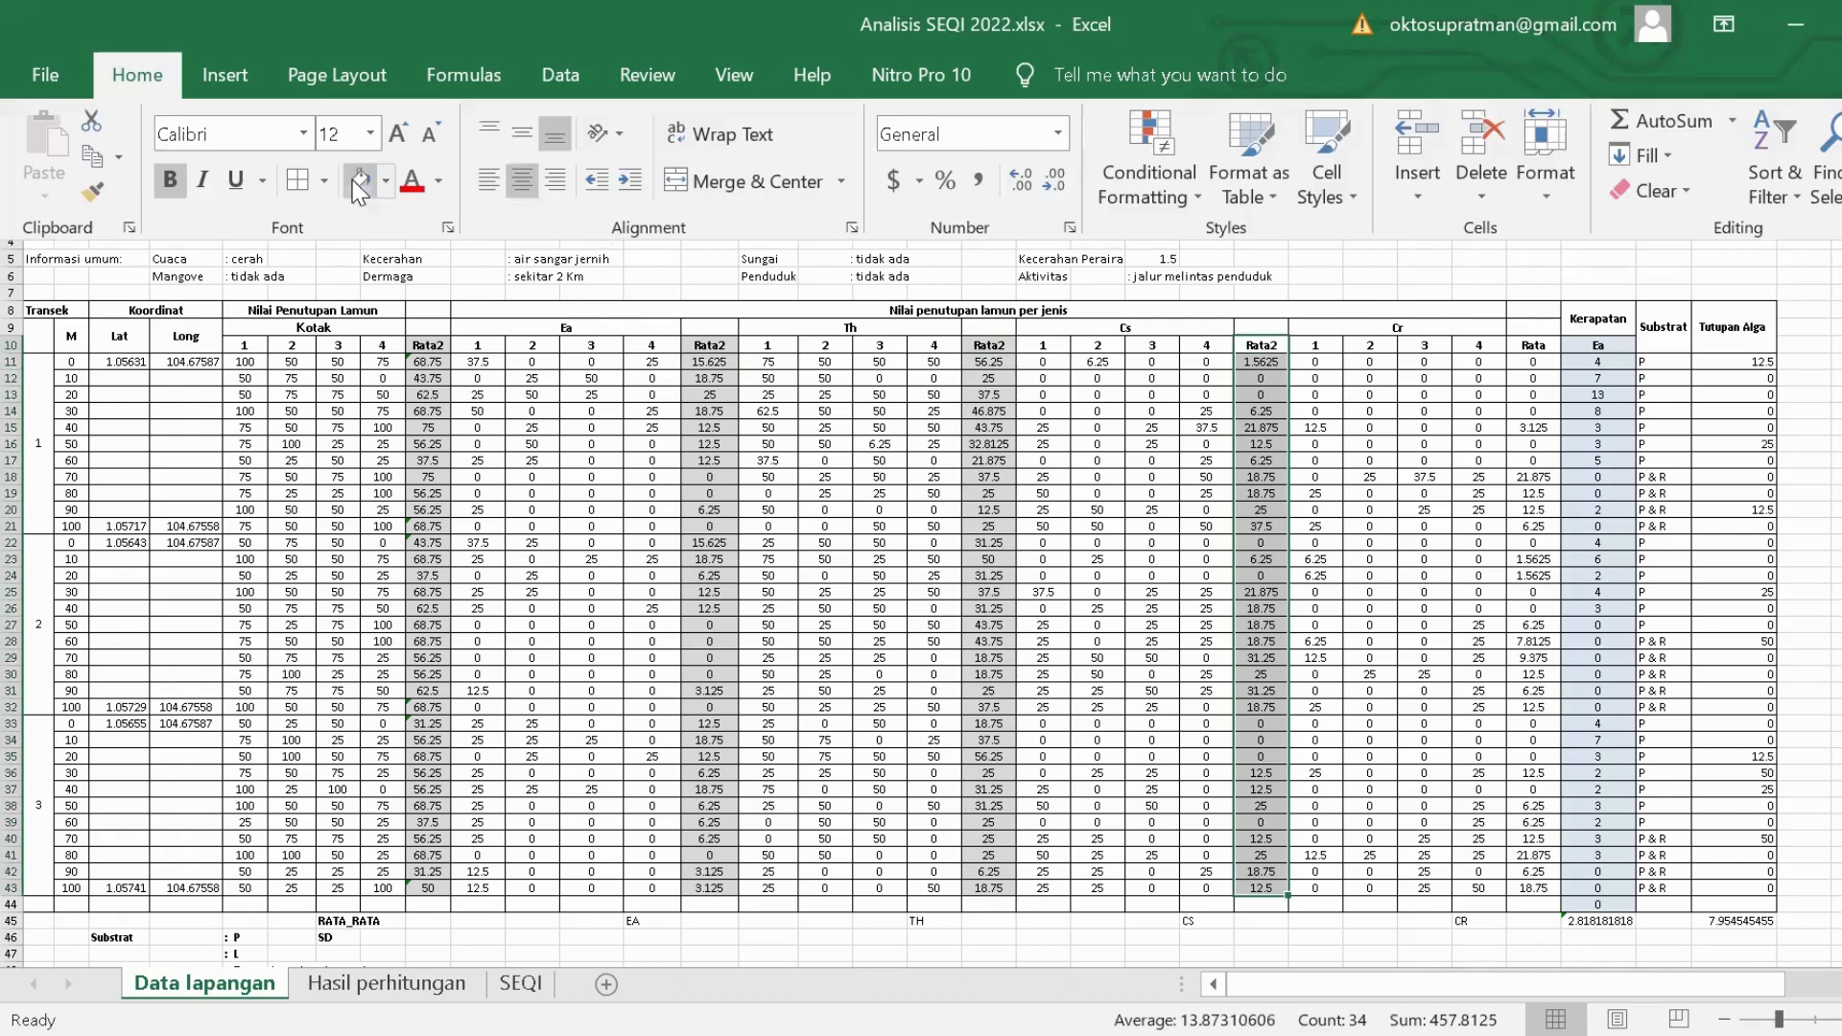
{"action": "left_click", "coordinate": [1533, 347]}
{"action": "left_click", "coordinate": [1531, 888], "text": "shift"}
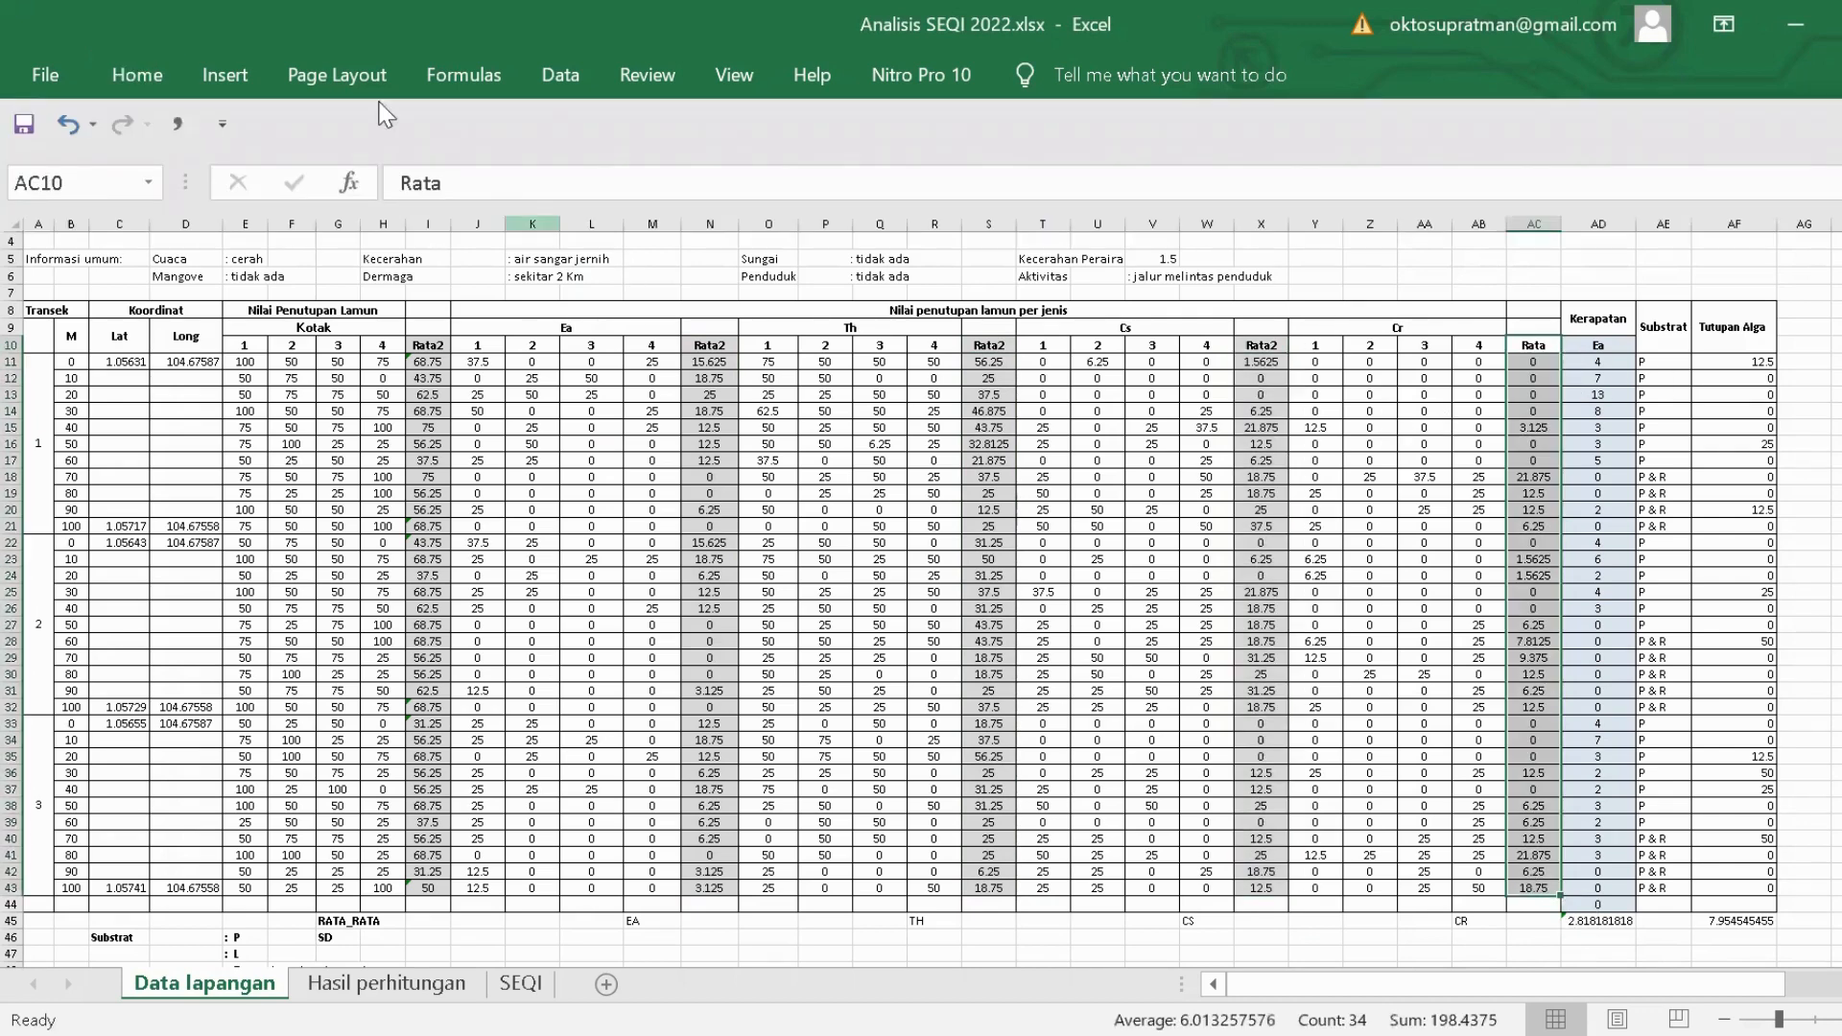
{"action": "left_click", "coordinate": [137, 74]}
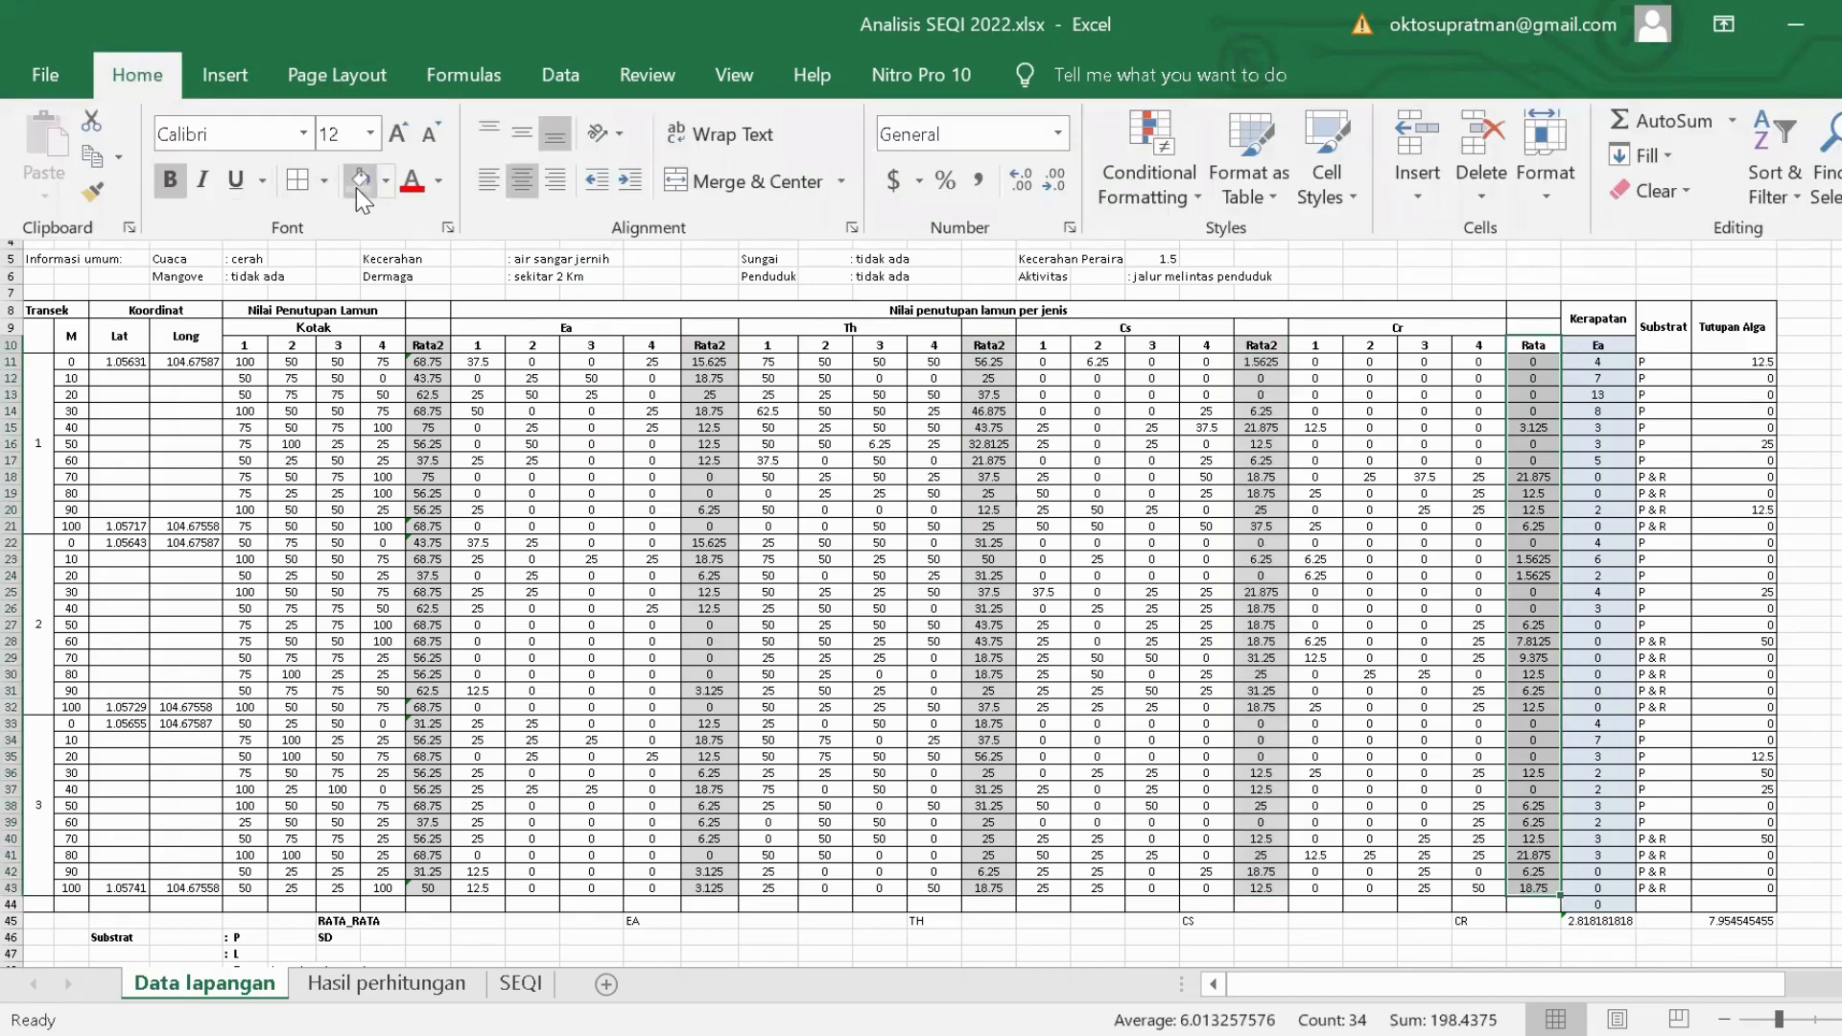
Enter the formula =AVERAGE(I11:I43) in I45 beside the RATA_RATA label for the overall Kotak average.
{"action": "scroll", "coordinate": [1571, 521], "scroll_direction": "down", "scroll_amount": 2}
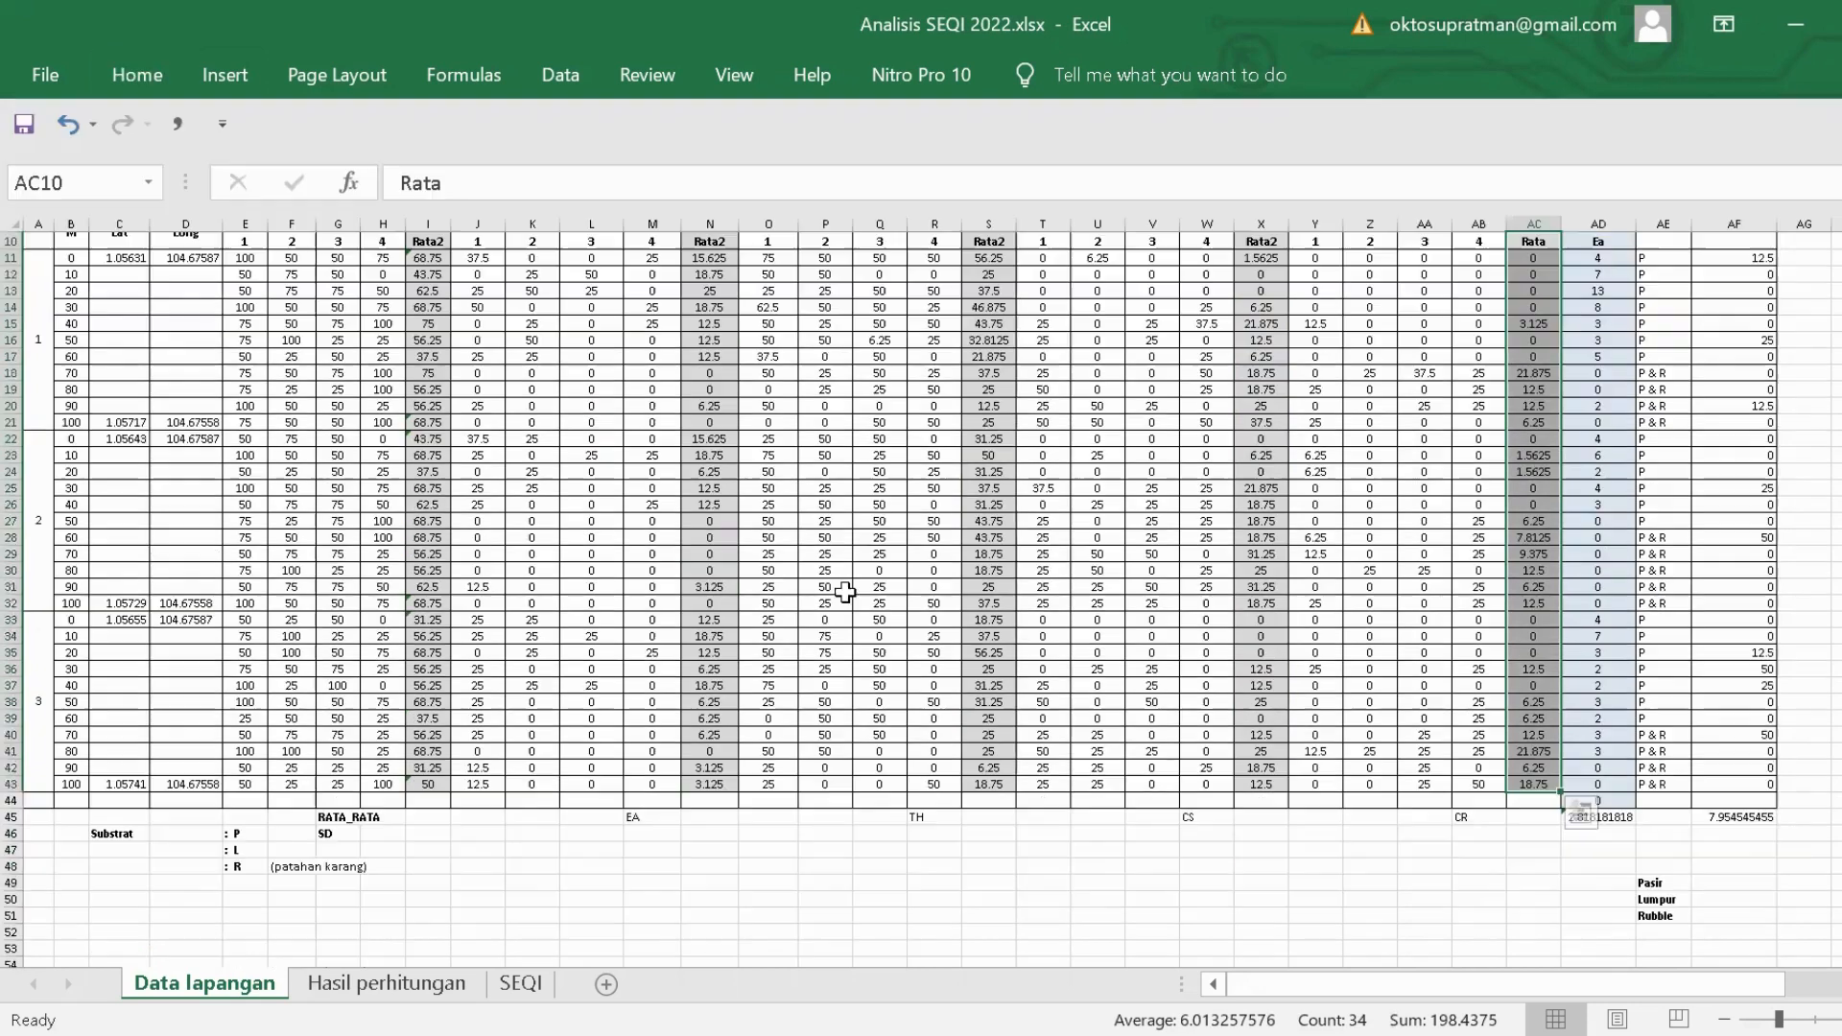
{"action": "left_click", "coordinate": [369, 821]}
{"action": "left_click", "coordinate": [338, 820]}
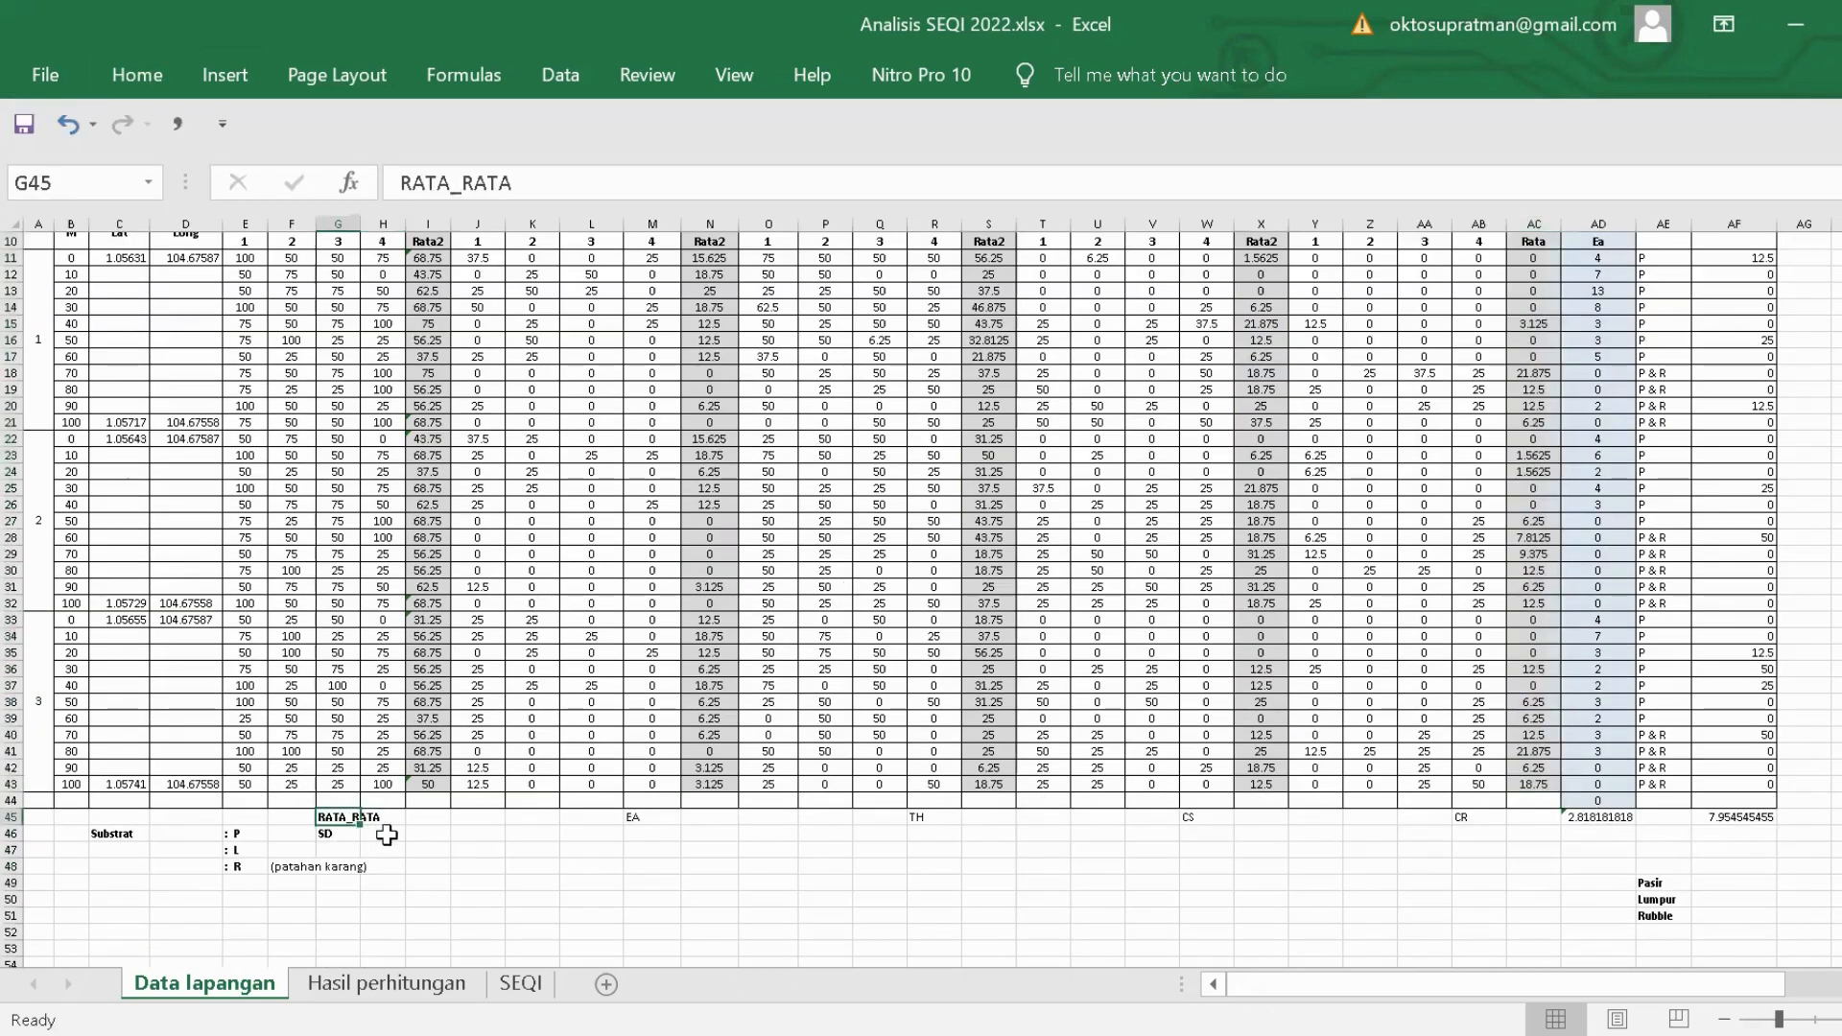
{"action": "left_click", "coordinate": [418, 817]}
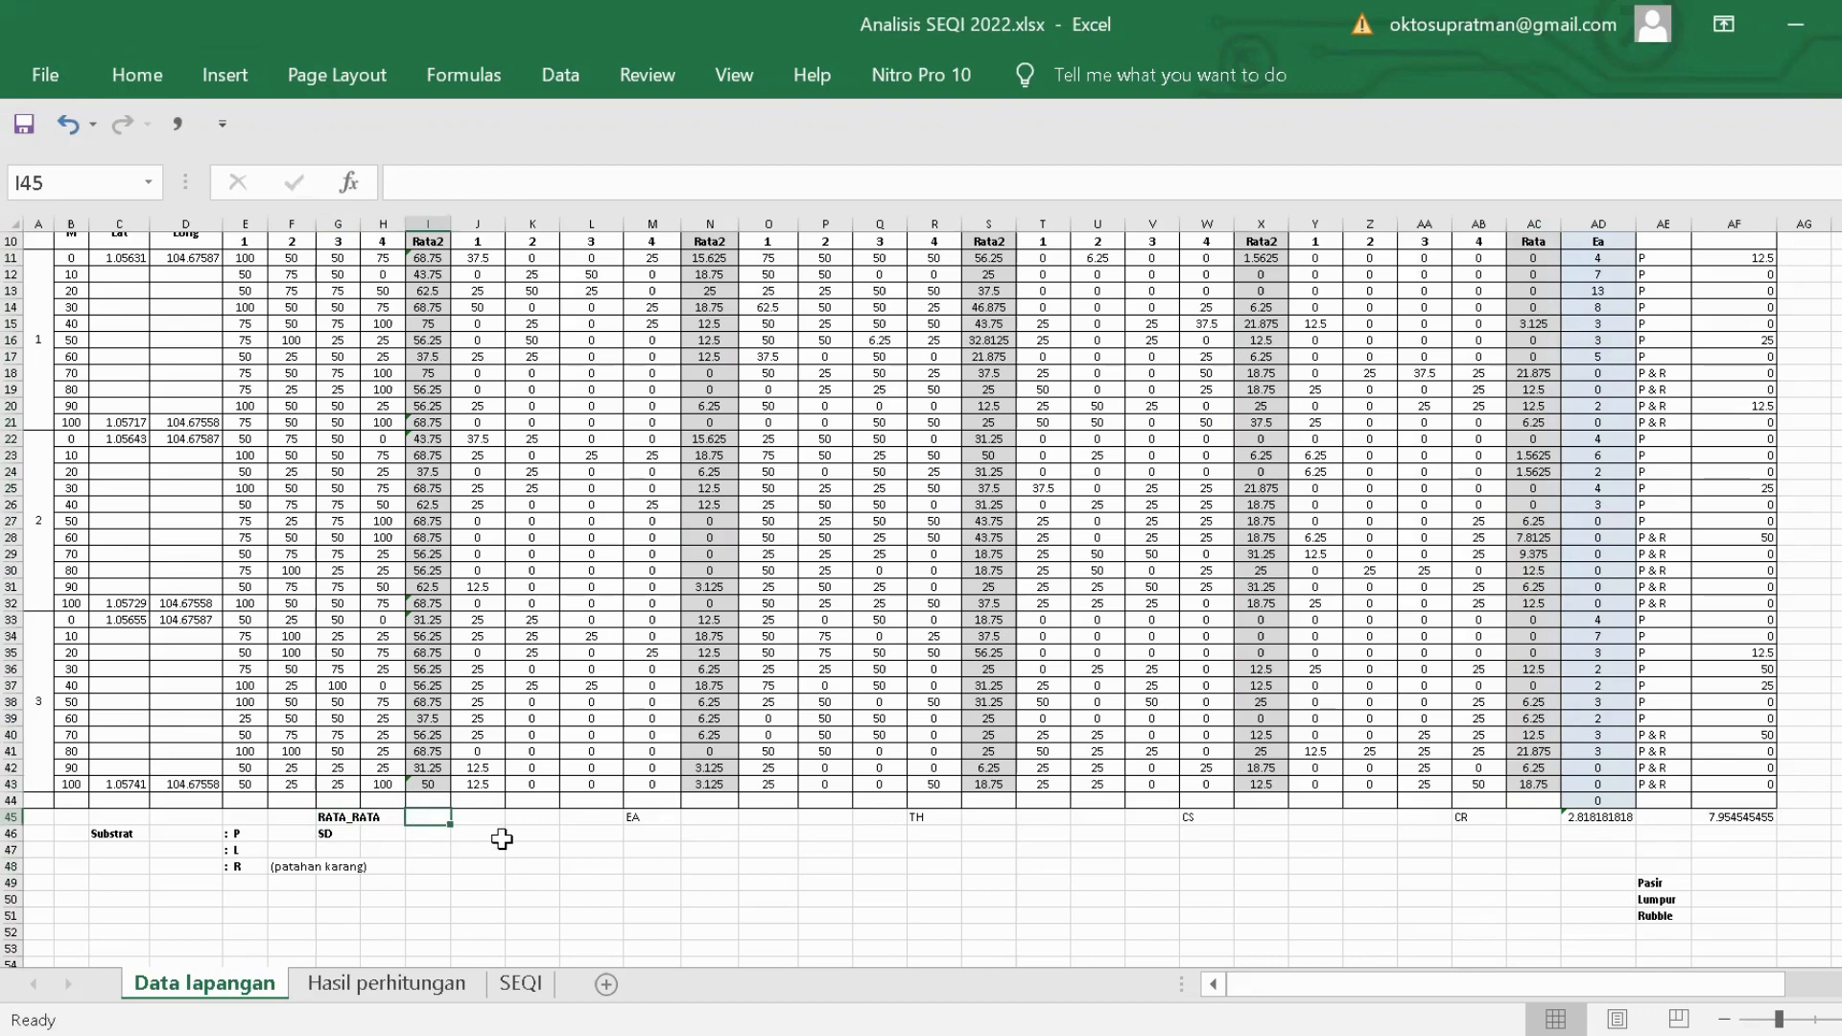
{"action": "type", "text": "="}
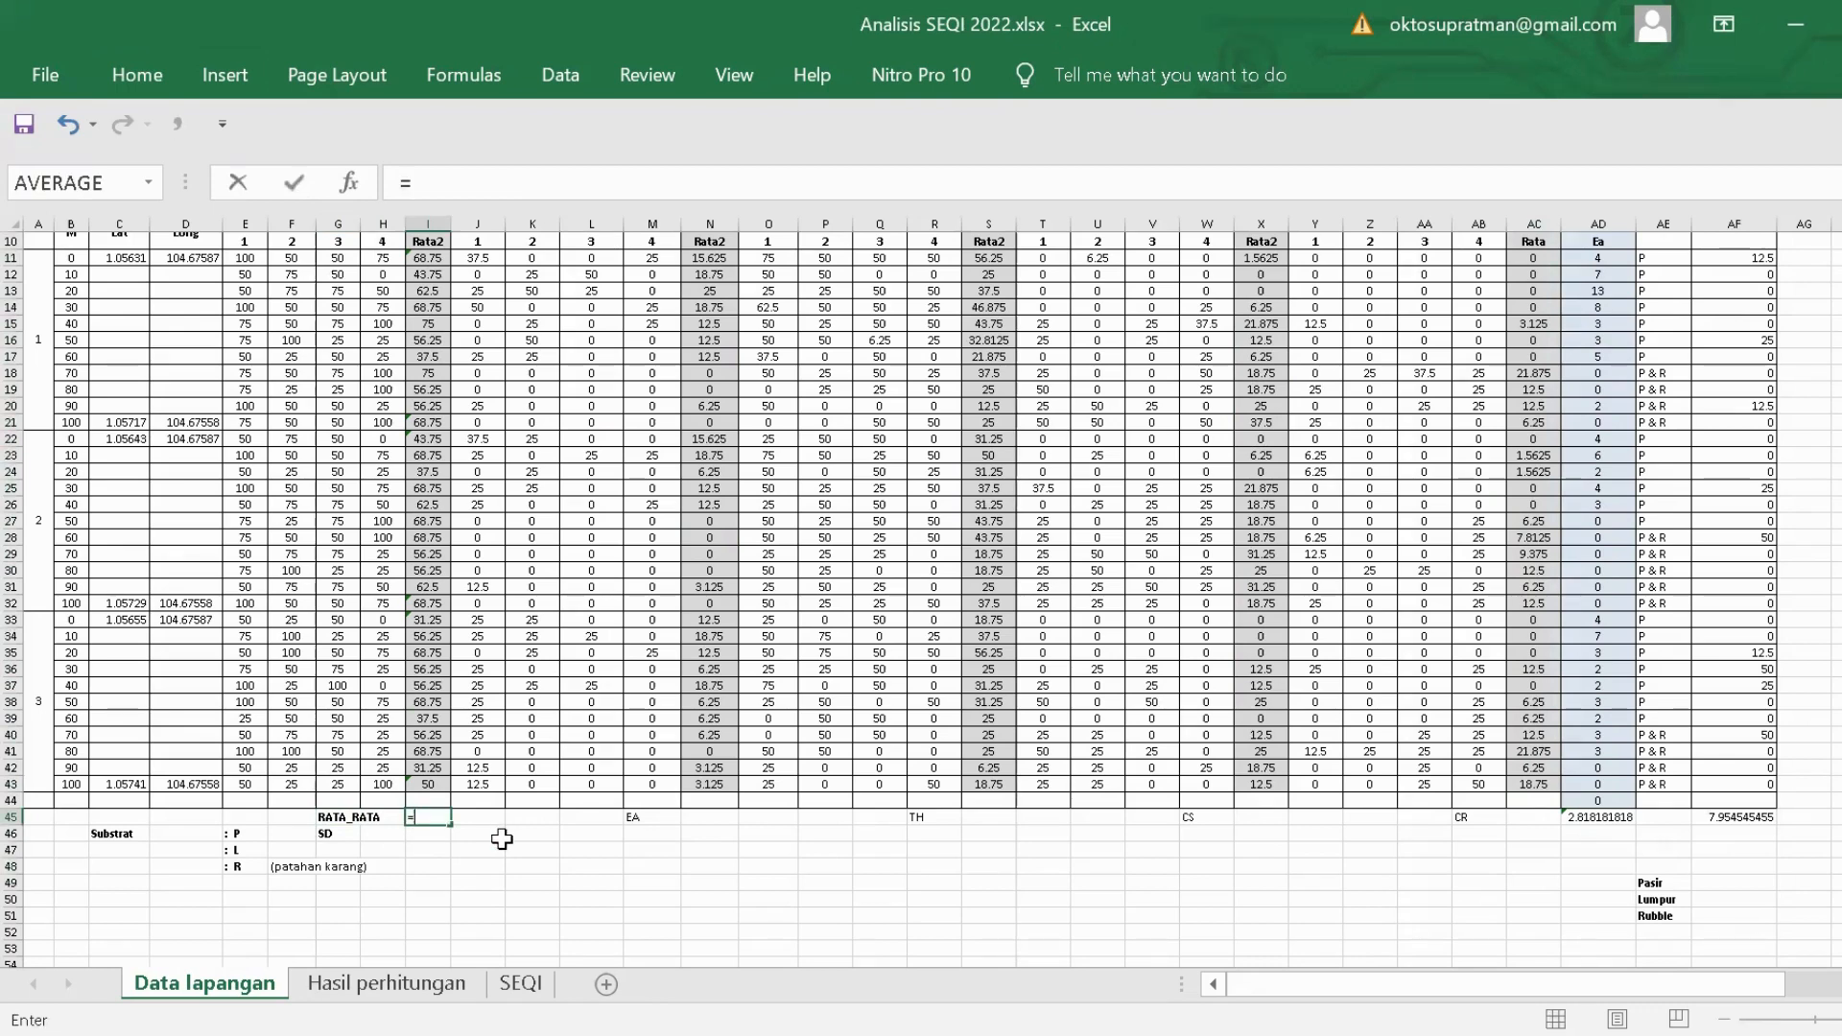
{"action": "scroll", "coordinate": [522, 806], "scroll_direction": "up", "scroll_amount": 3}
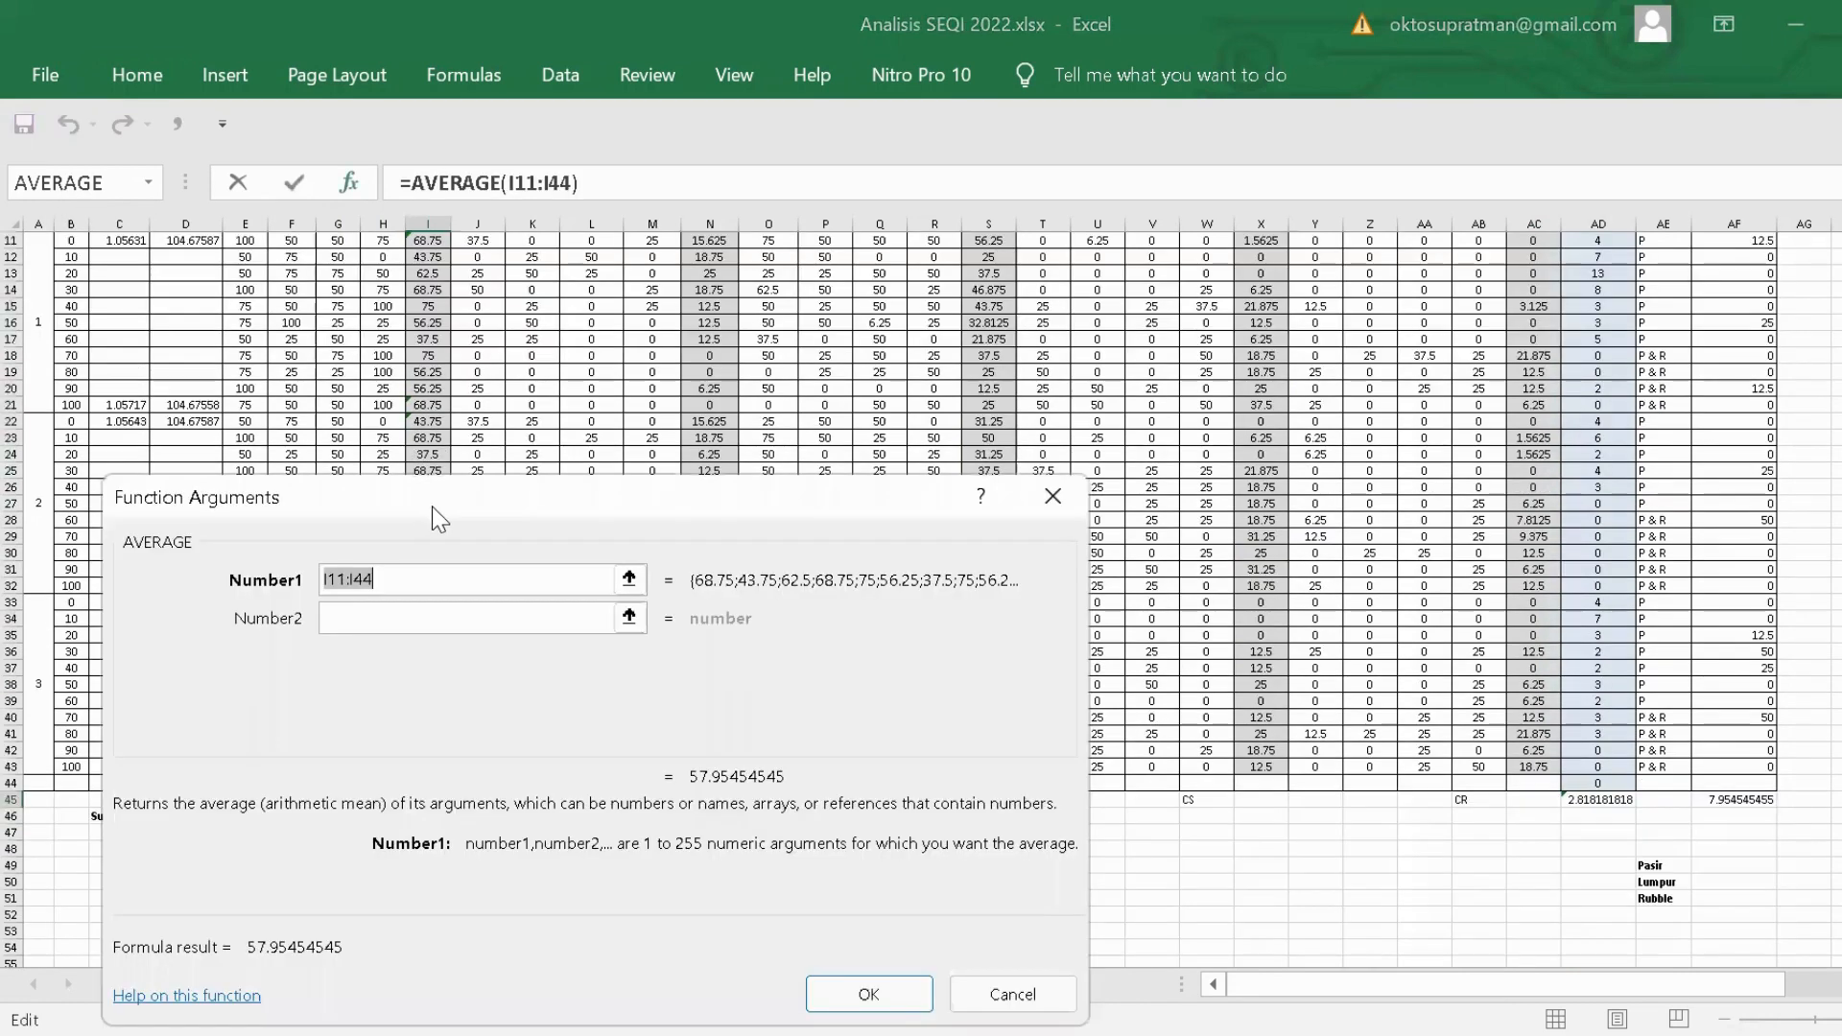
{"action": "left_click_drag", "start_coordinate": [431, 507], "coordinate": [1171, 662]}
{"action": "scroll", "coordinate": [443, 382], "scroll_direction": "up", "scroll_amount": 2}
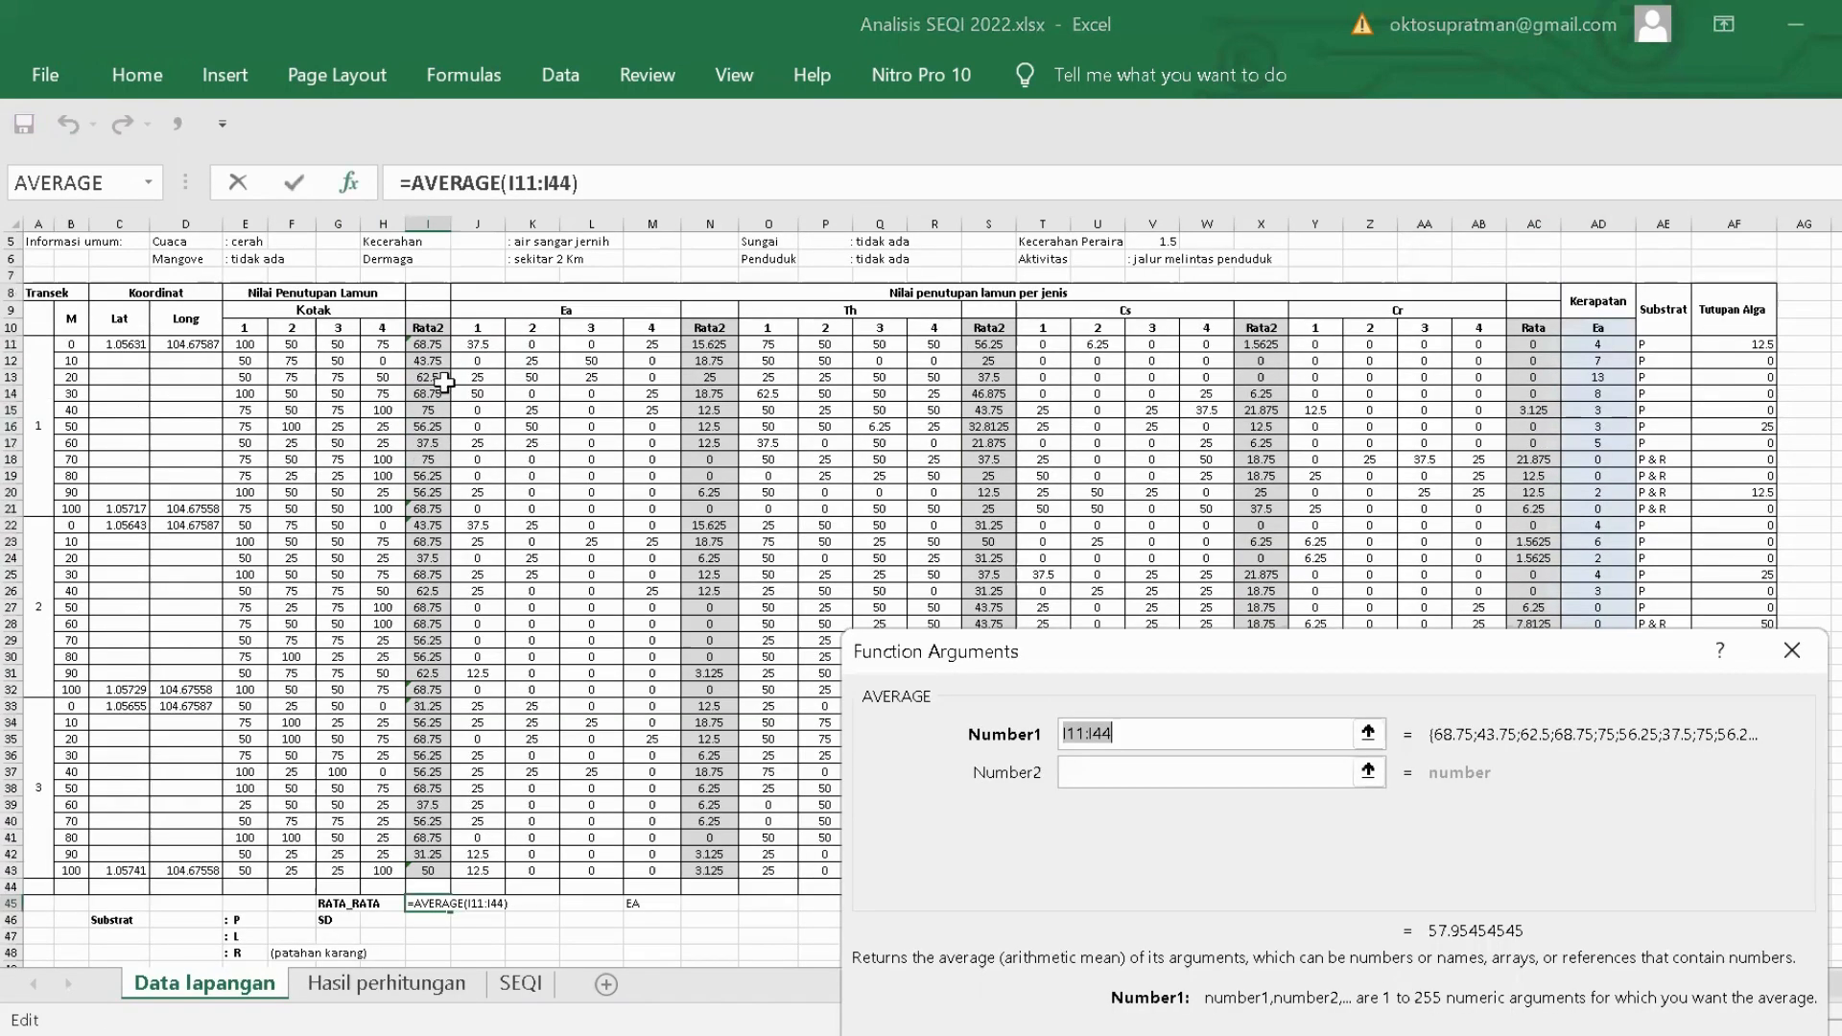
{"action": "left_click", "coordinate": [423, 340]}
{"action": "scroll", "coordinate": [518, 575], "scroll_direction": "down", "scroll_amount": 2}
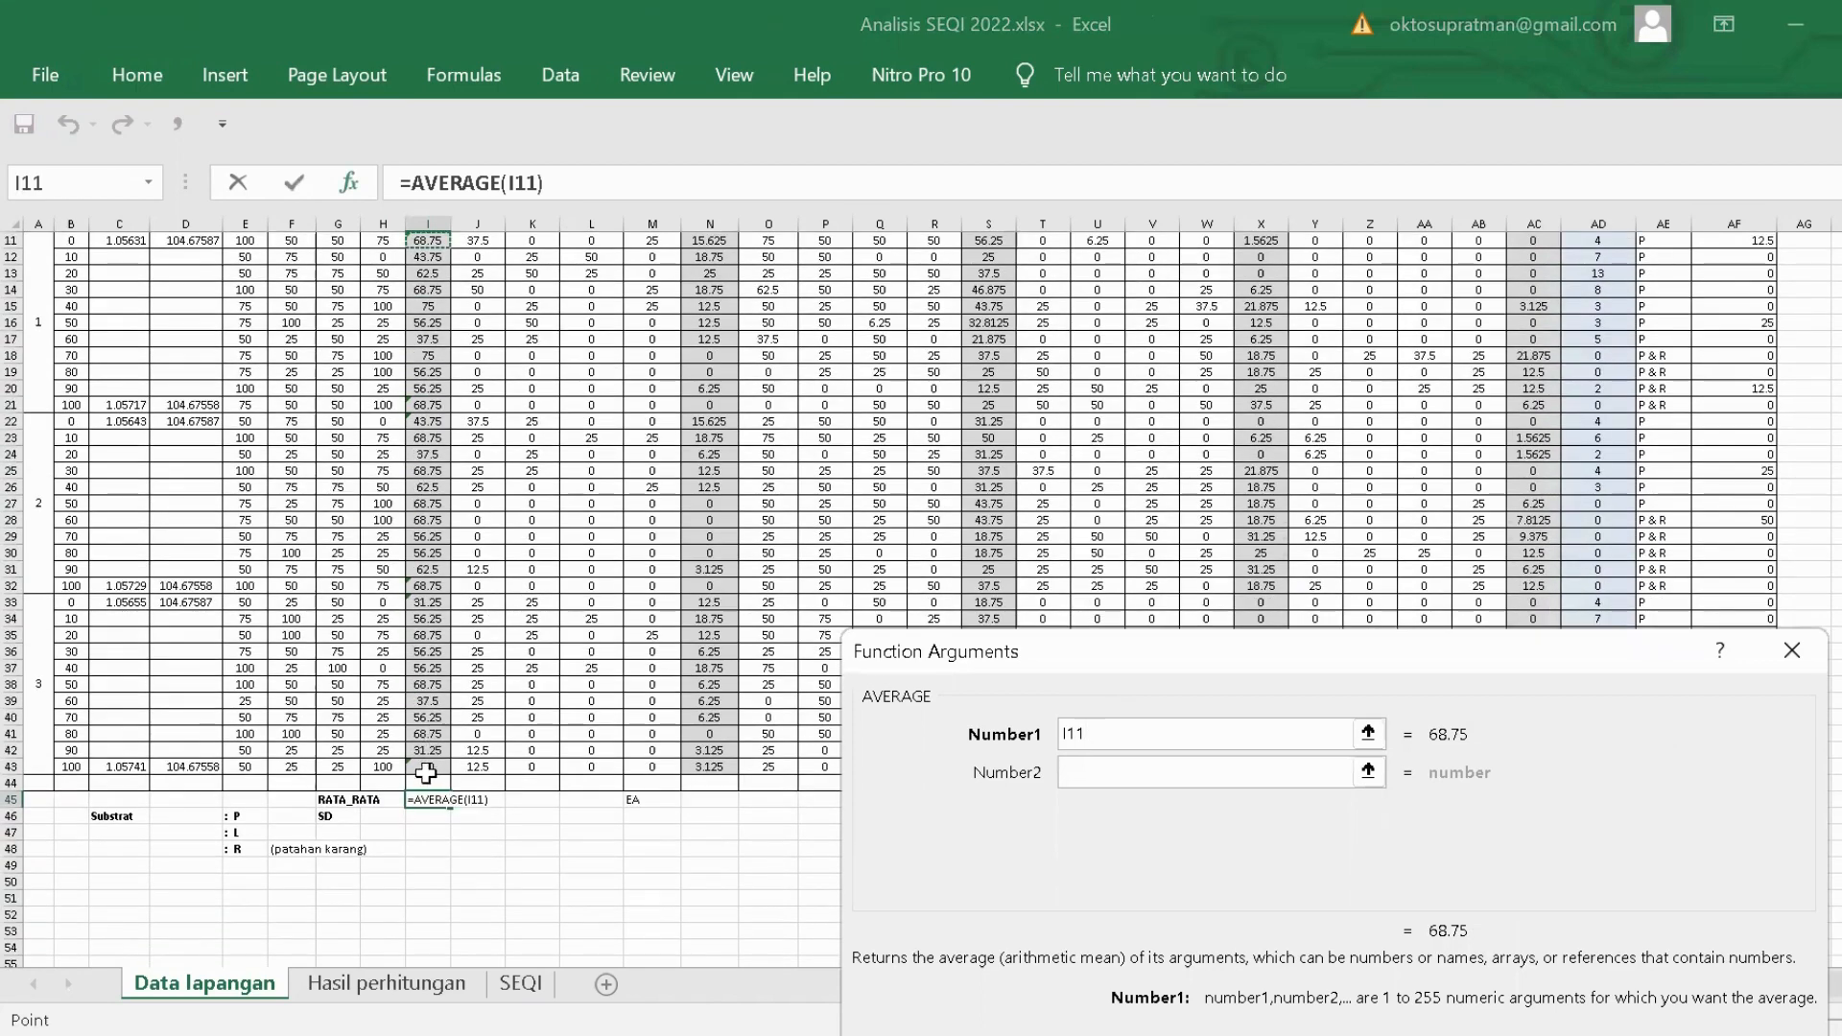
{"action": "left_click", "coordinate": [425, 764], "text": "shift"}
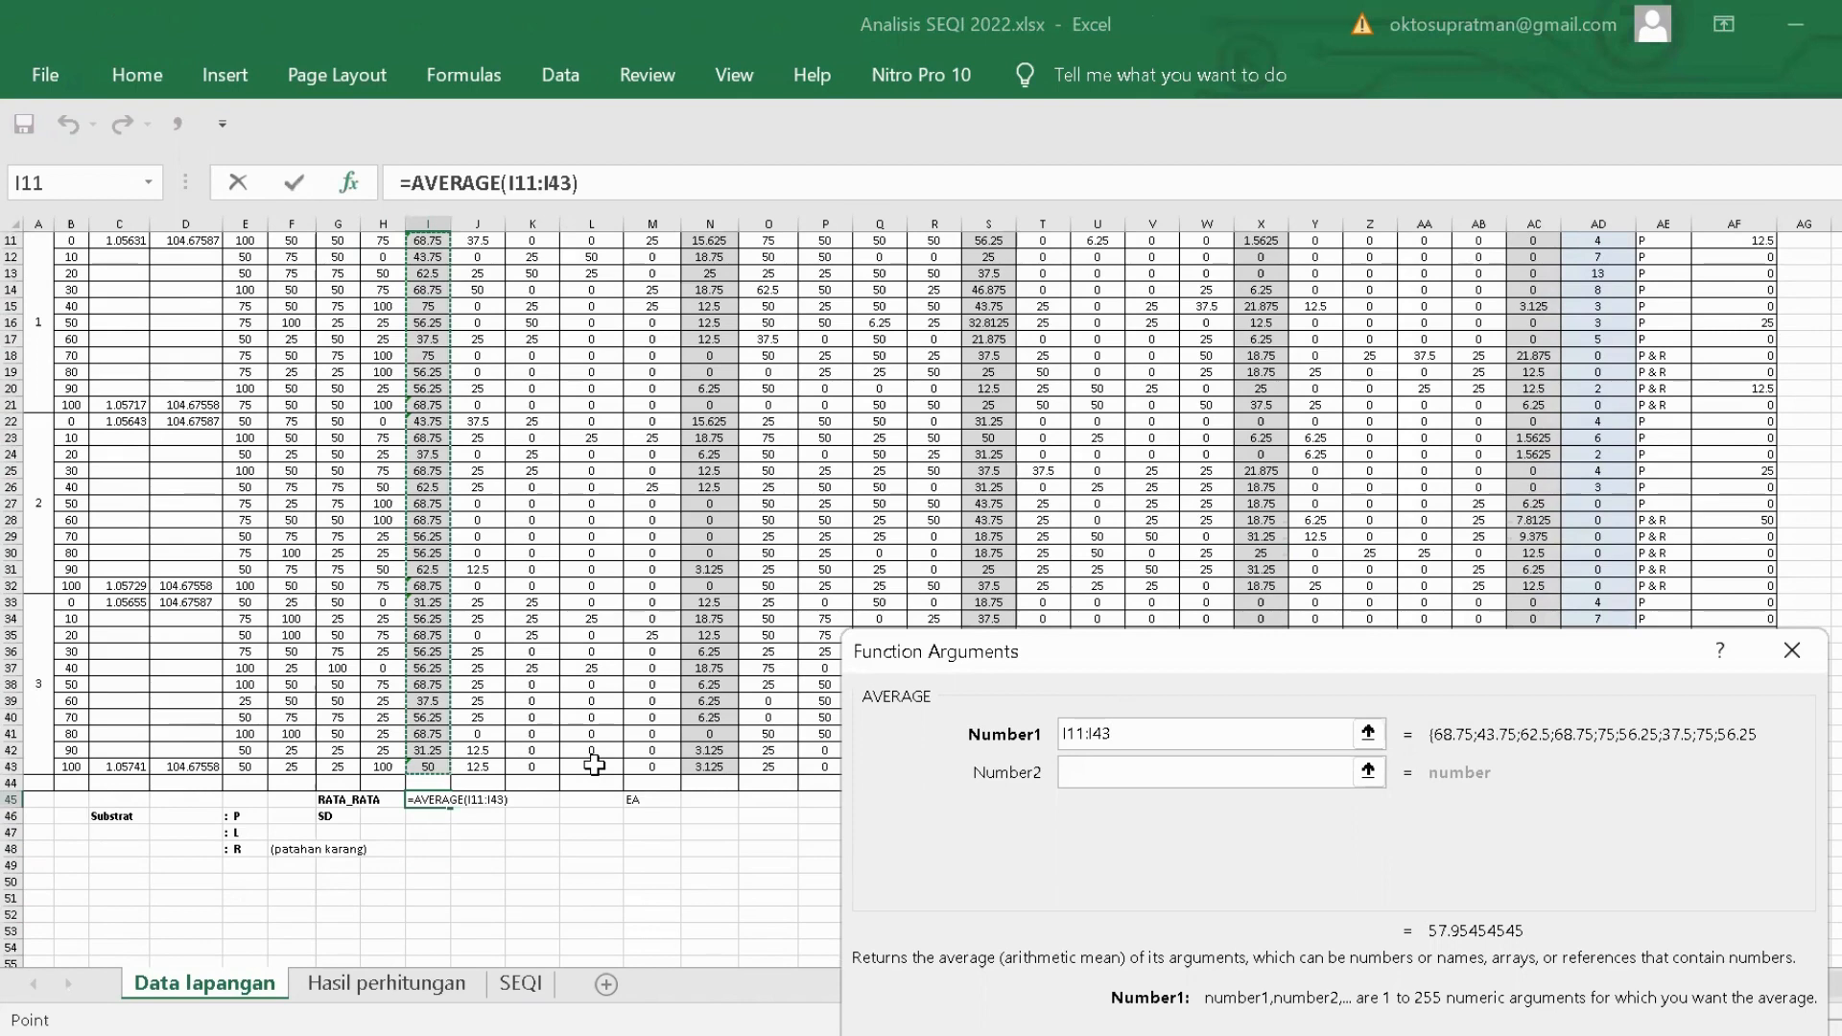
{"action": "key", "text": "Return"}
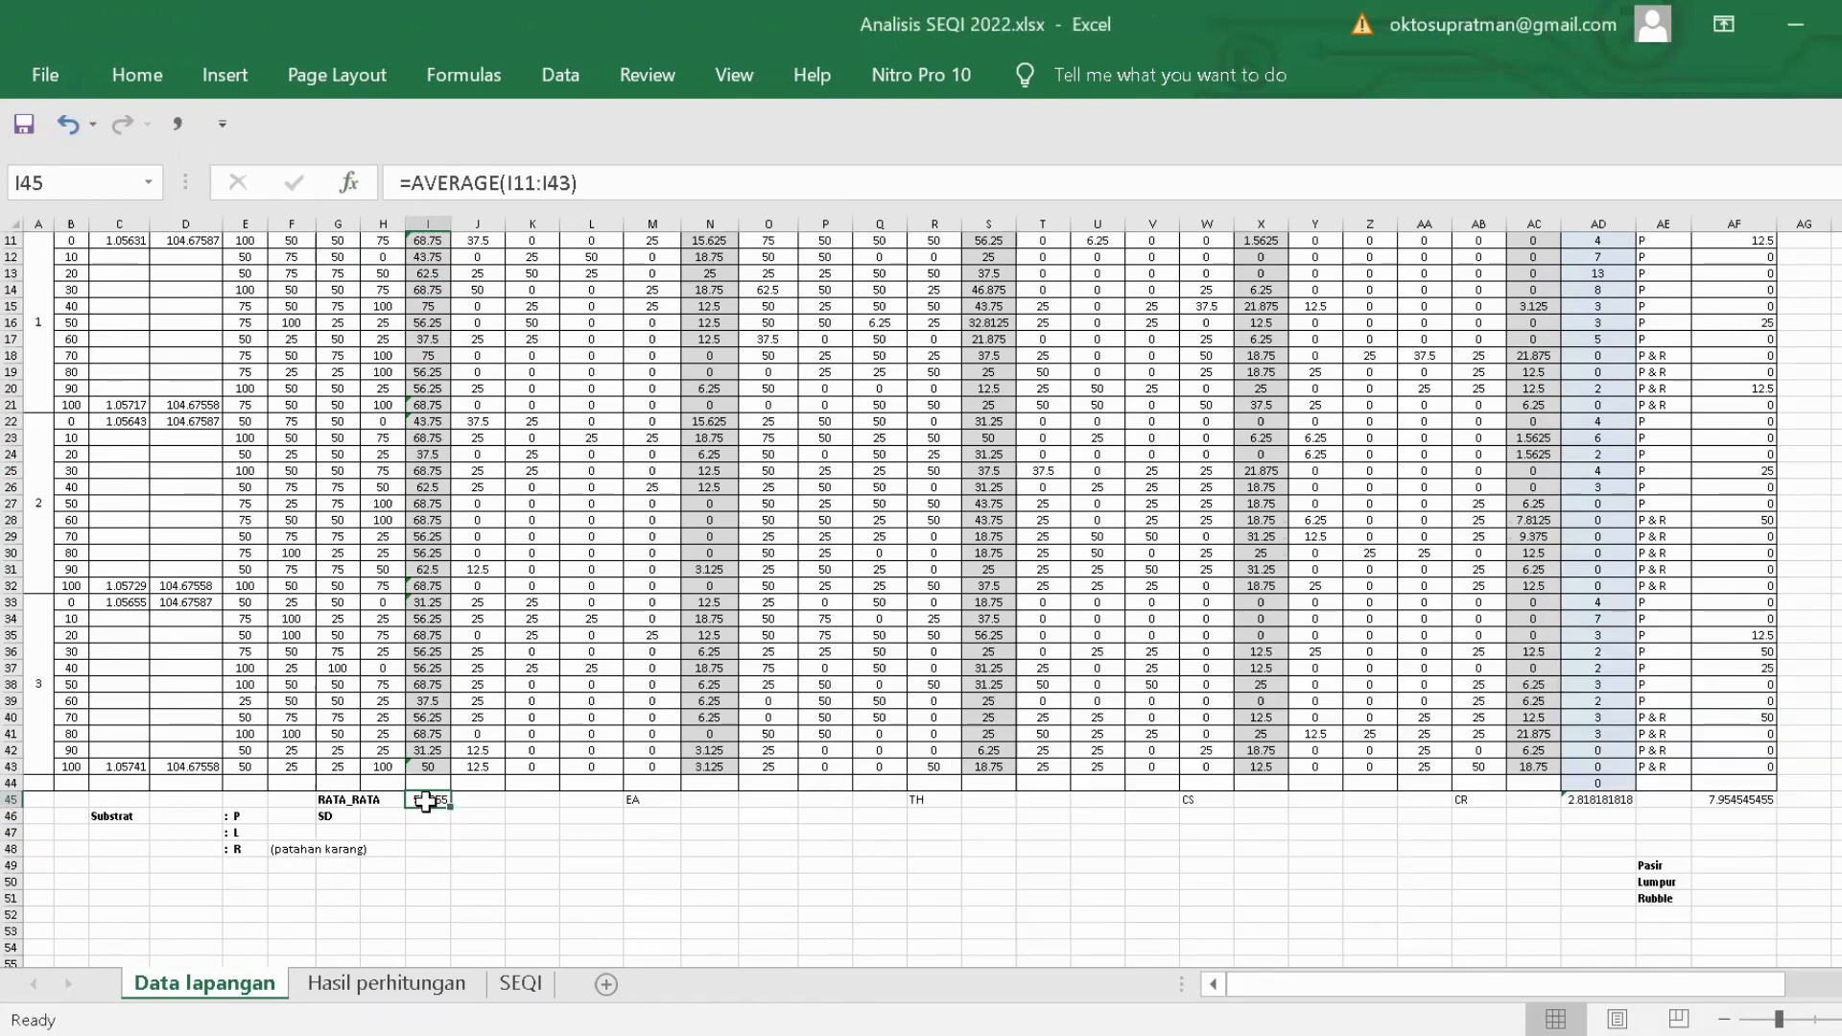
Make the overall Kotak average in I45 bold.
{"action": "left_click", "coordinate": [140, 74]}
{"action": "left_click", "coordinate": [171, 178]}
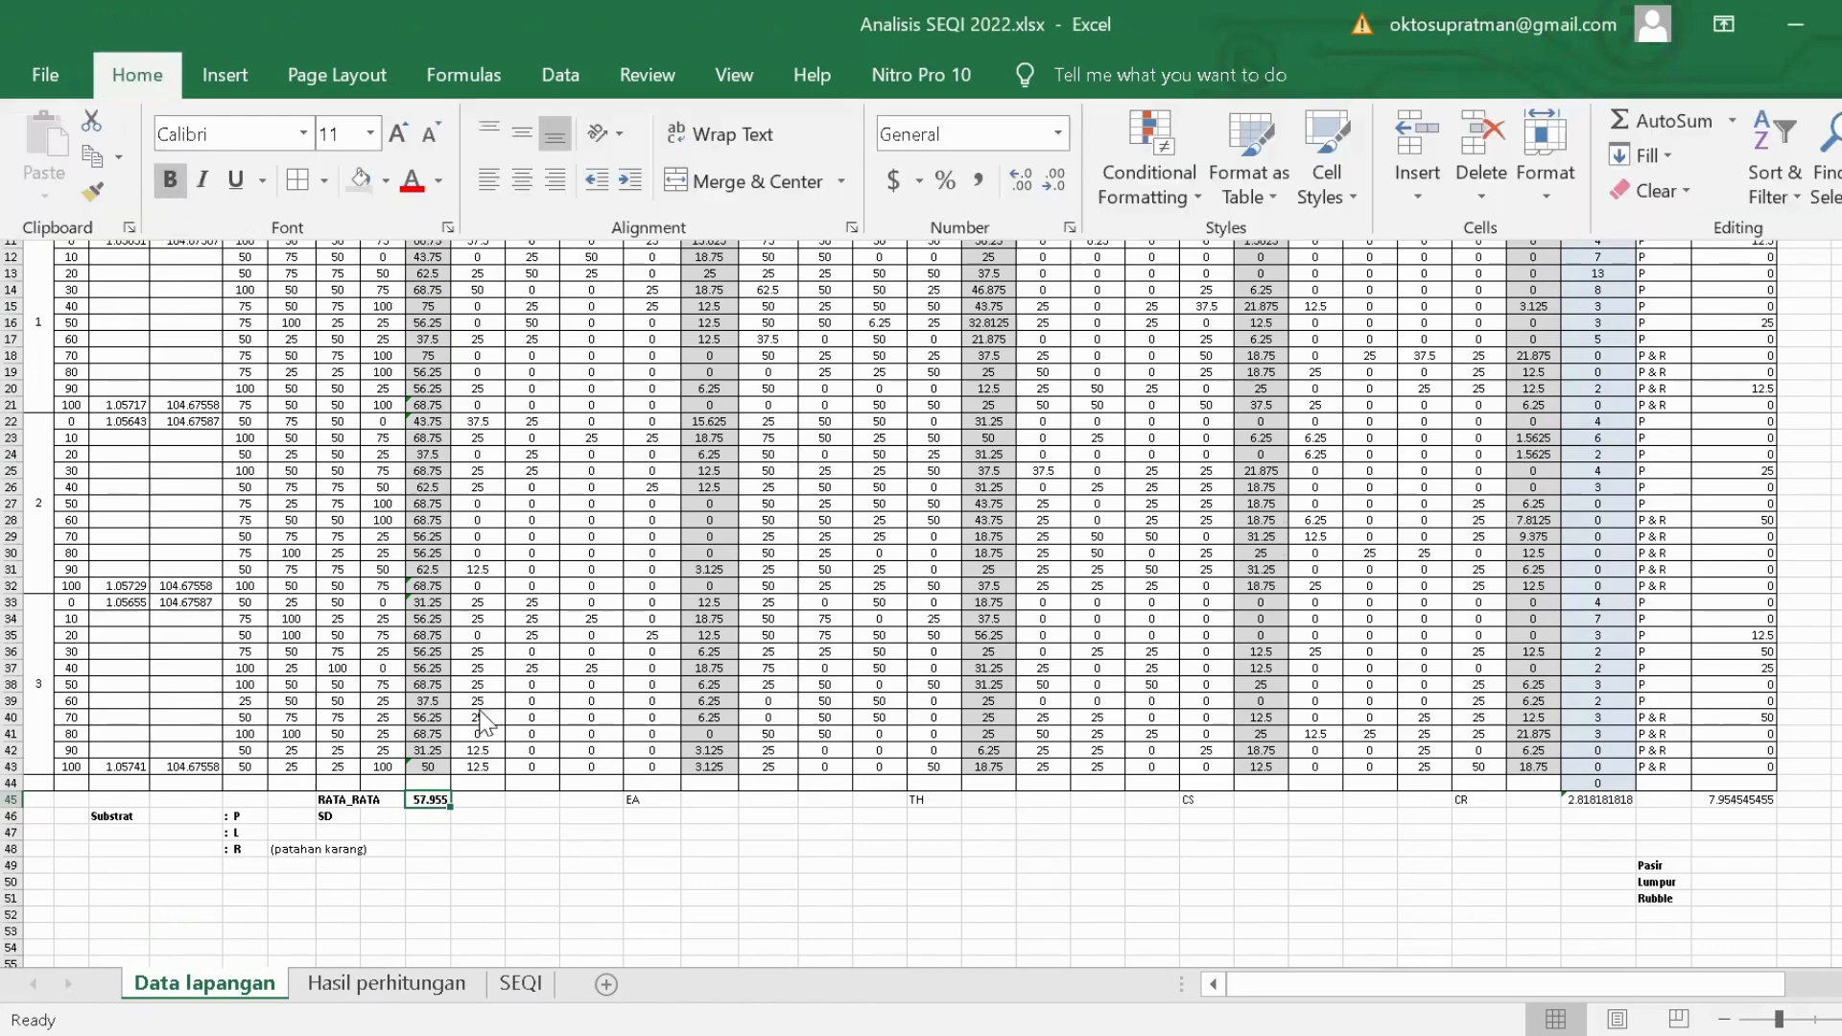
{"action": "left_click", "coordinate": [518, 833]}
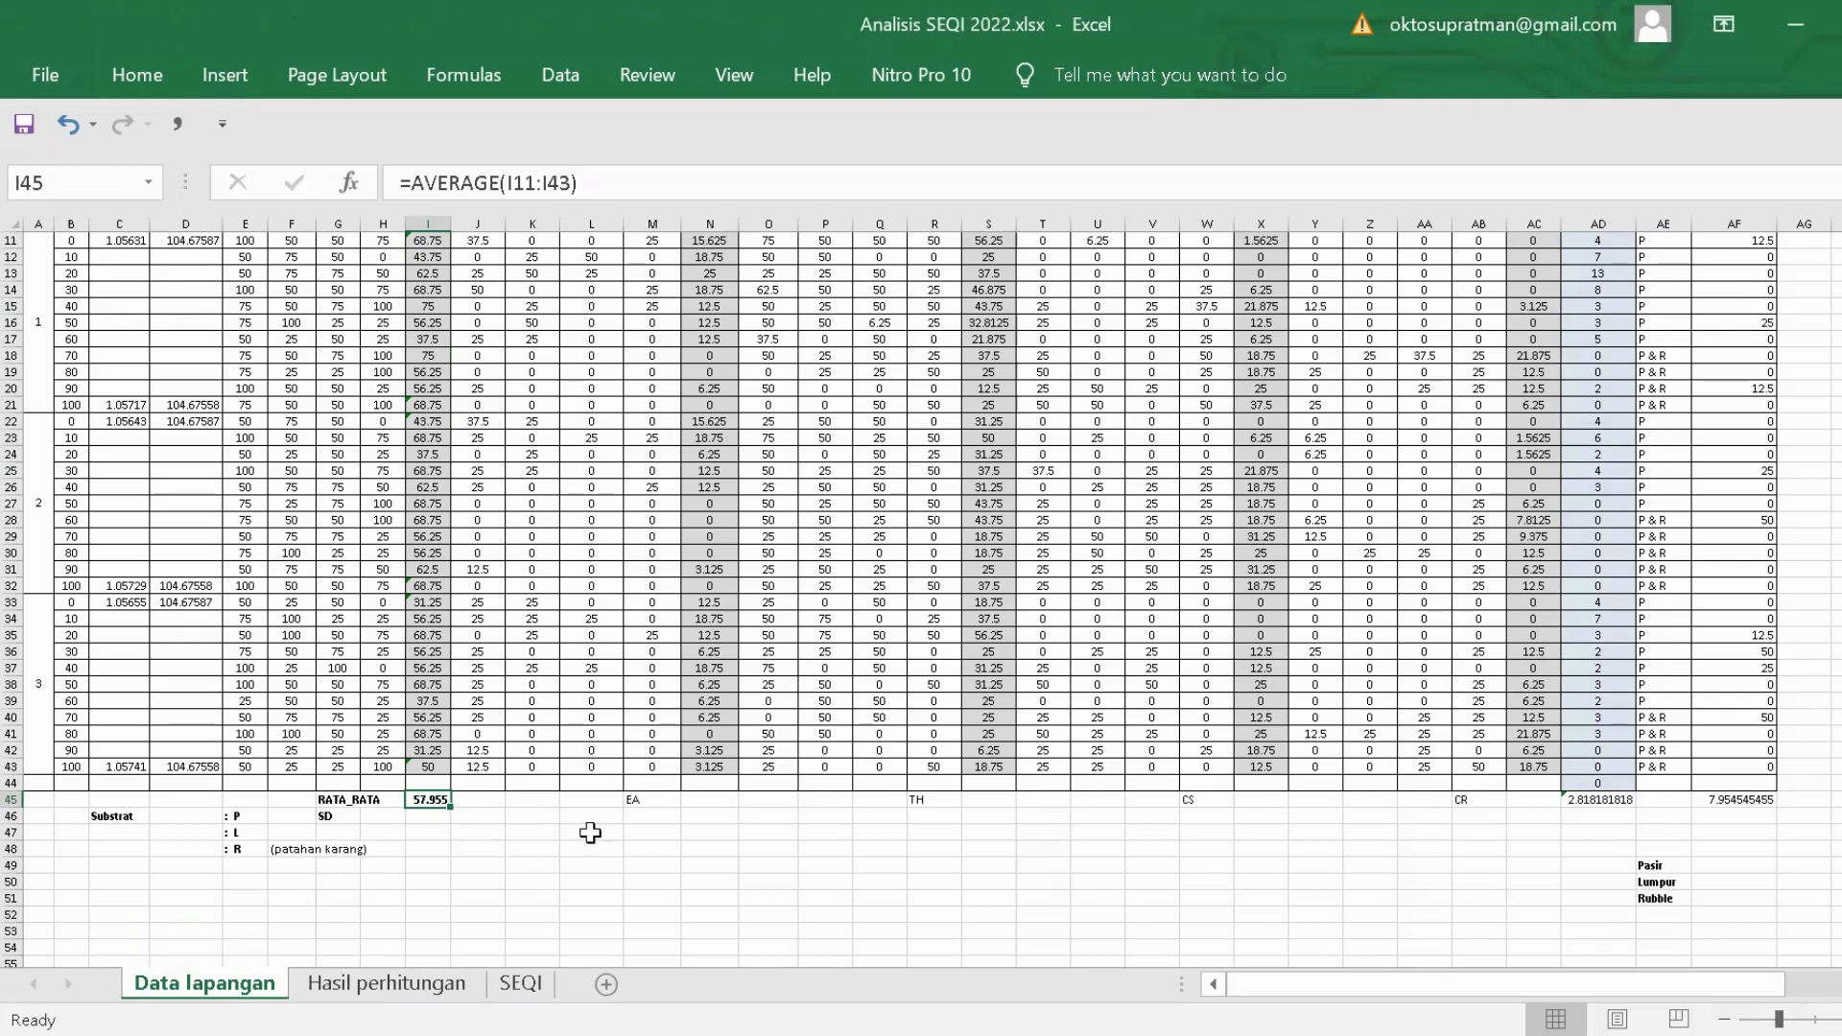
Enter the formula =AVERAGE(N11:N43) in N45 for the overall Ea average.
{"action": "left_click", "coordinate": [692, 802]}
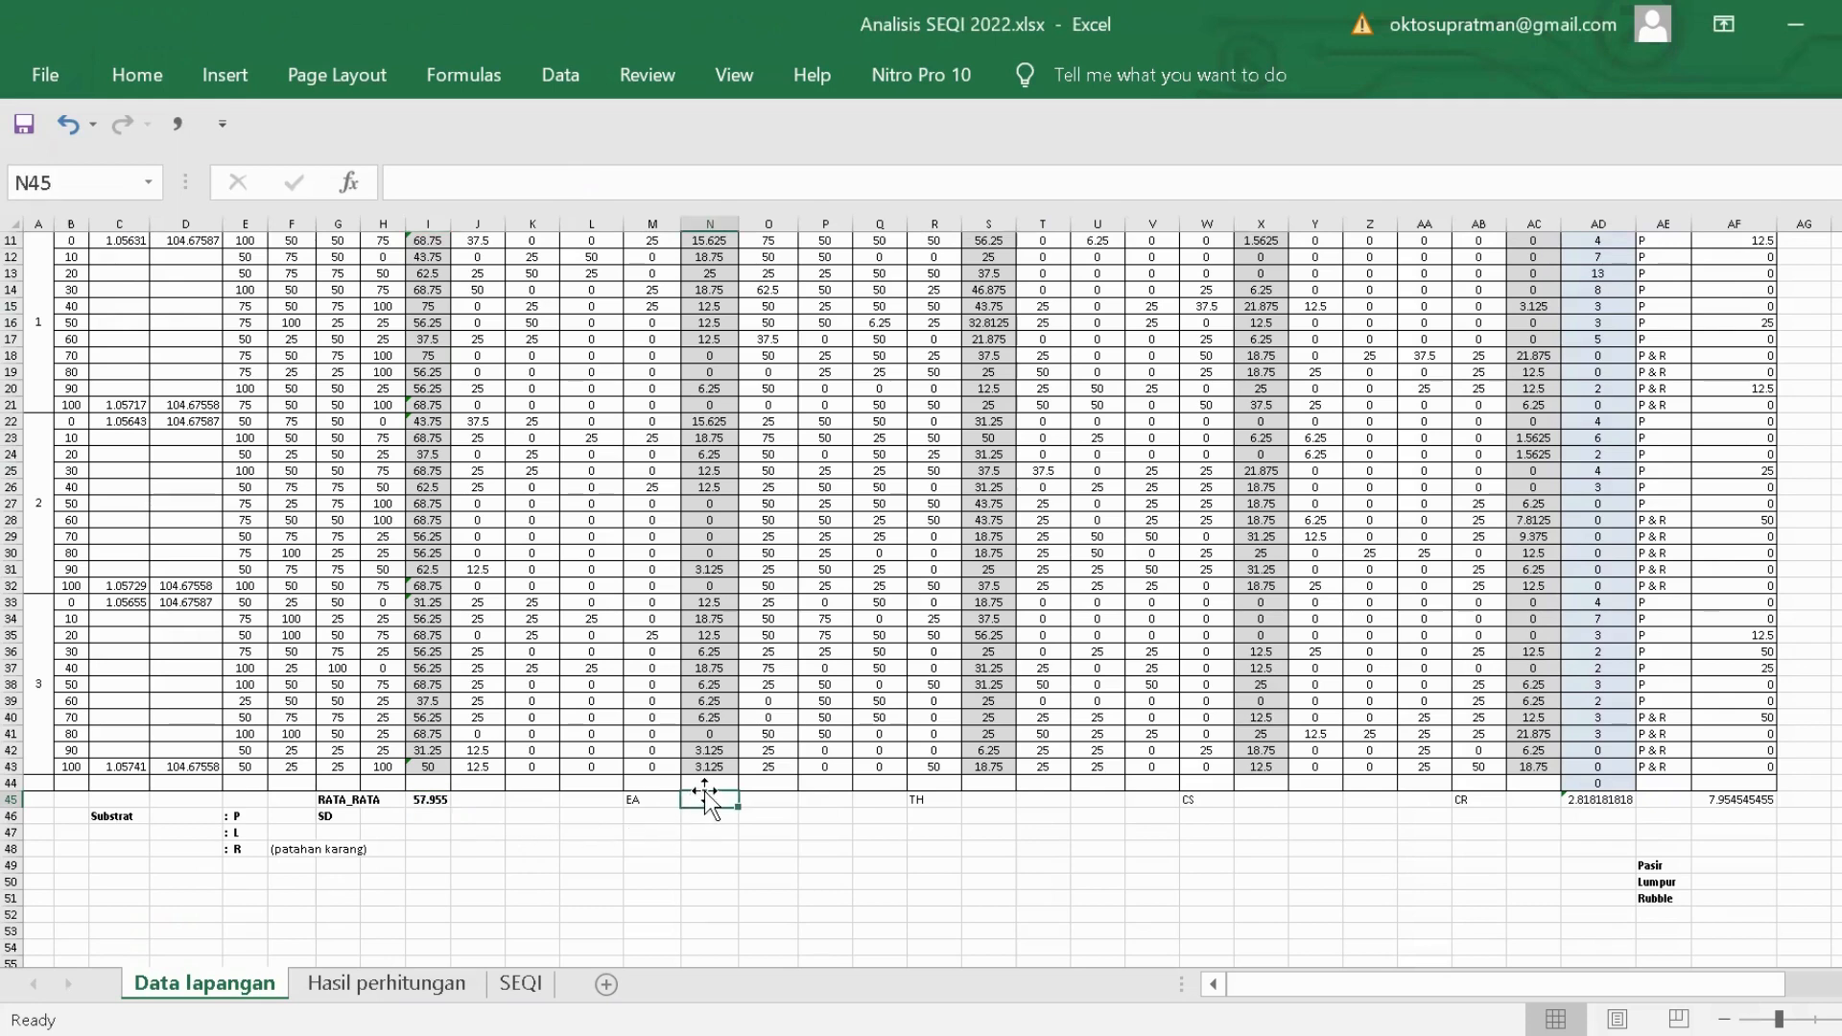
{"action": "type", "text": "="}
{"action": "scroll", "coordinate": [710, 710], "scroll_direction": "up", "scroll_amount": 4}
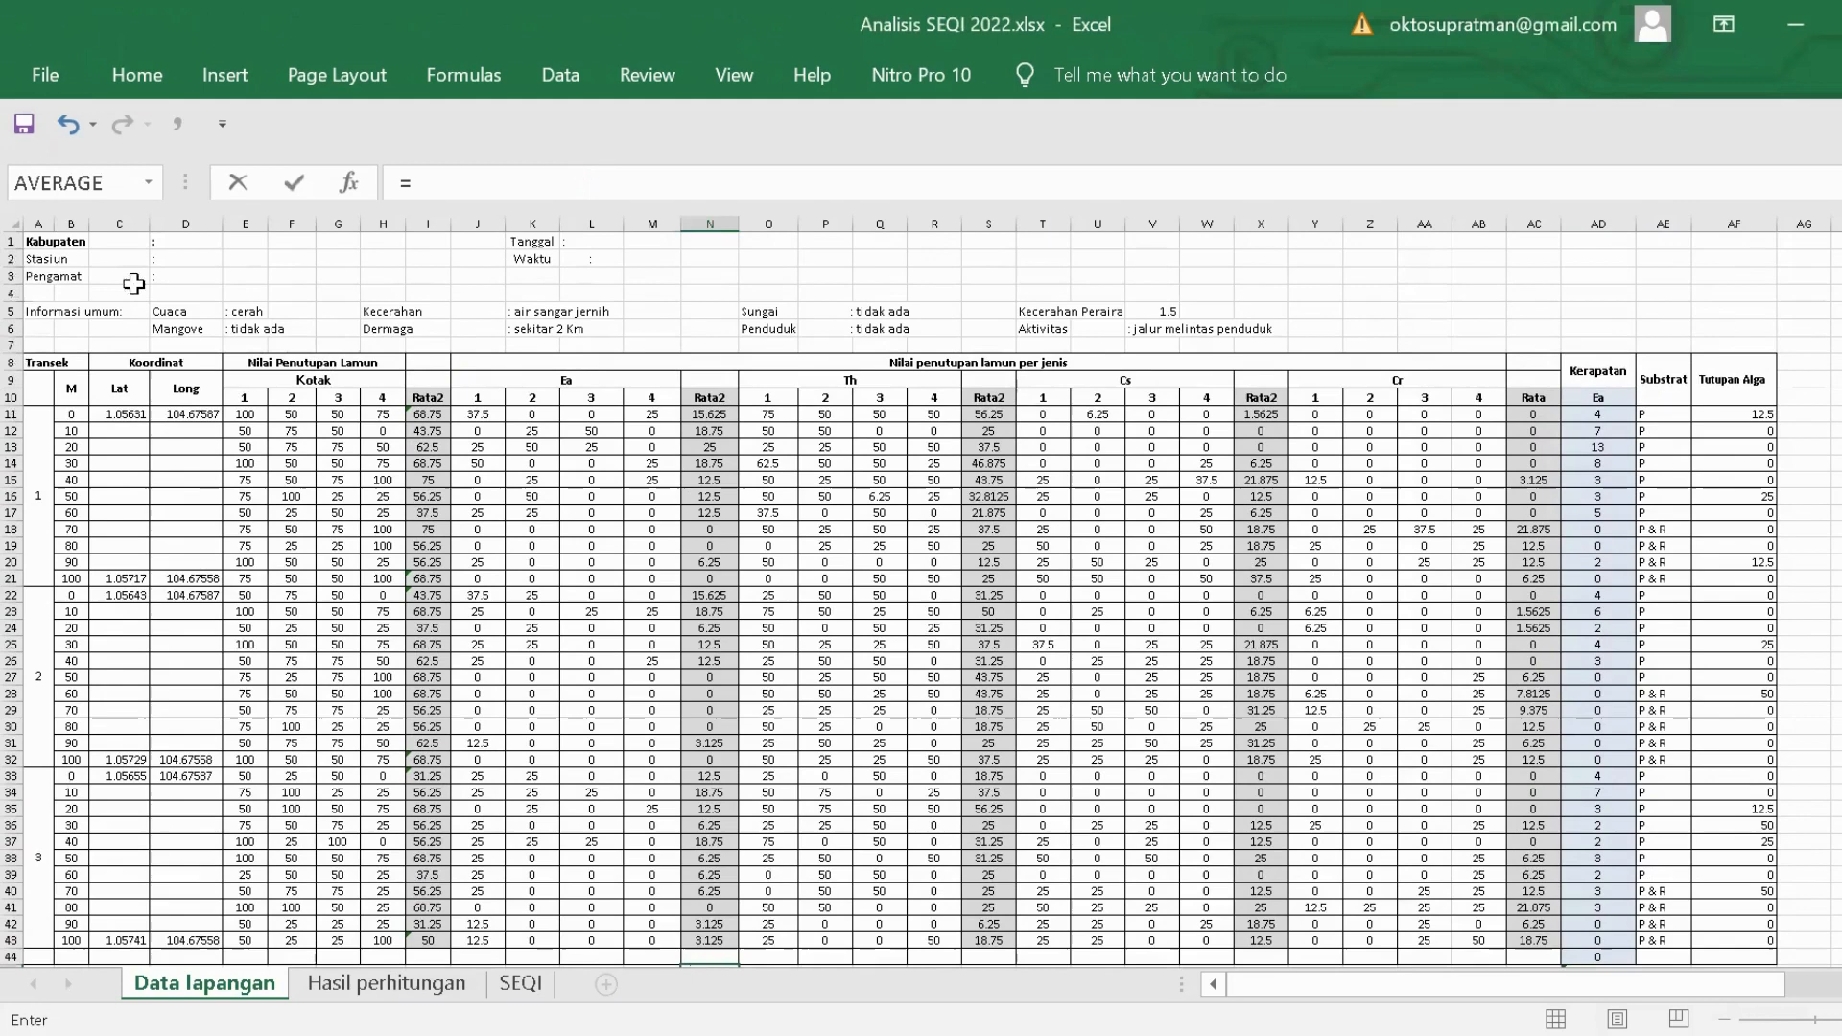
{"action": "left_click", "coordinate": [69, 181]}
{"action": "scroll", "coordinate": [725, 436], "scroll_direction": "up", "scroll_amount": 7}
{"action": "left_click", "coordinate": [709, 394]}
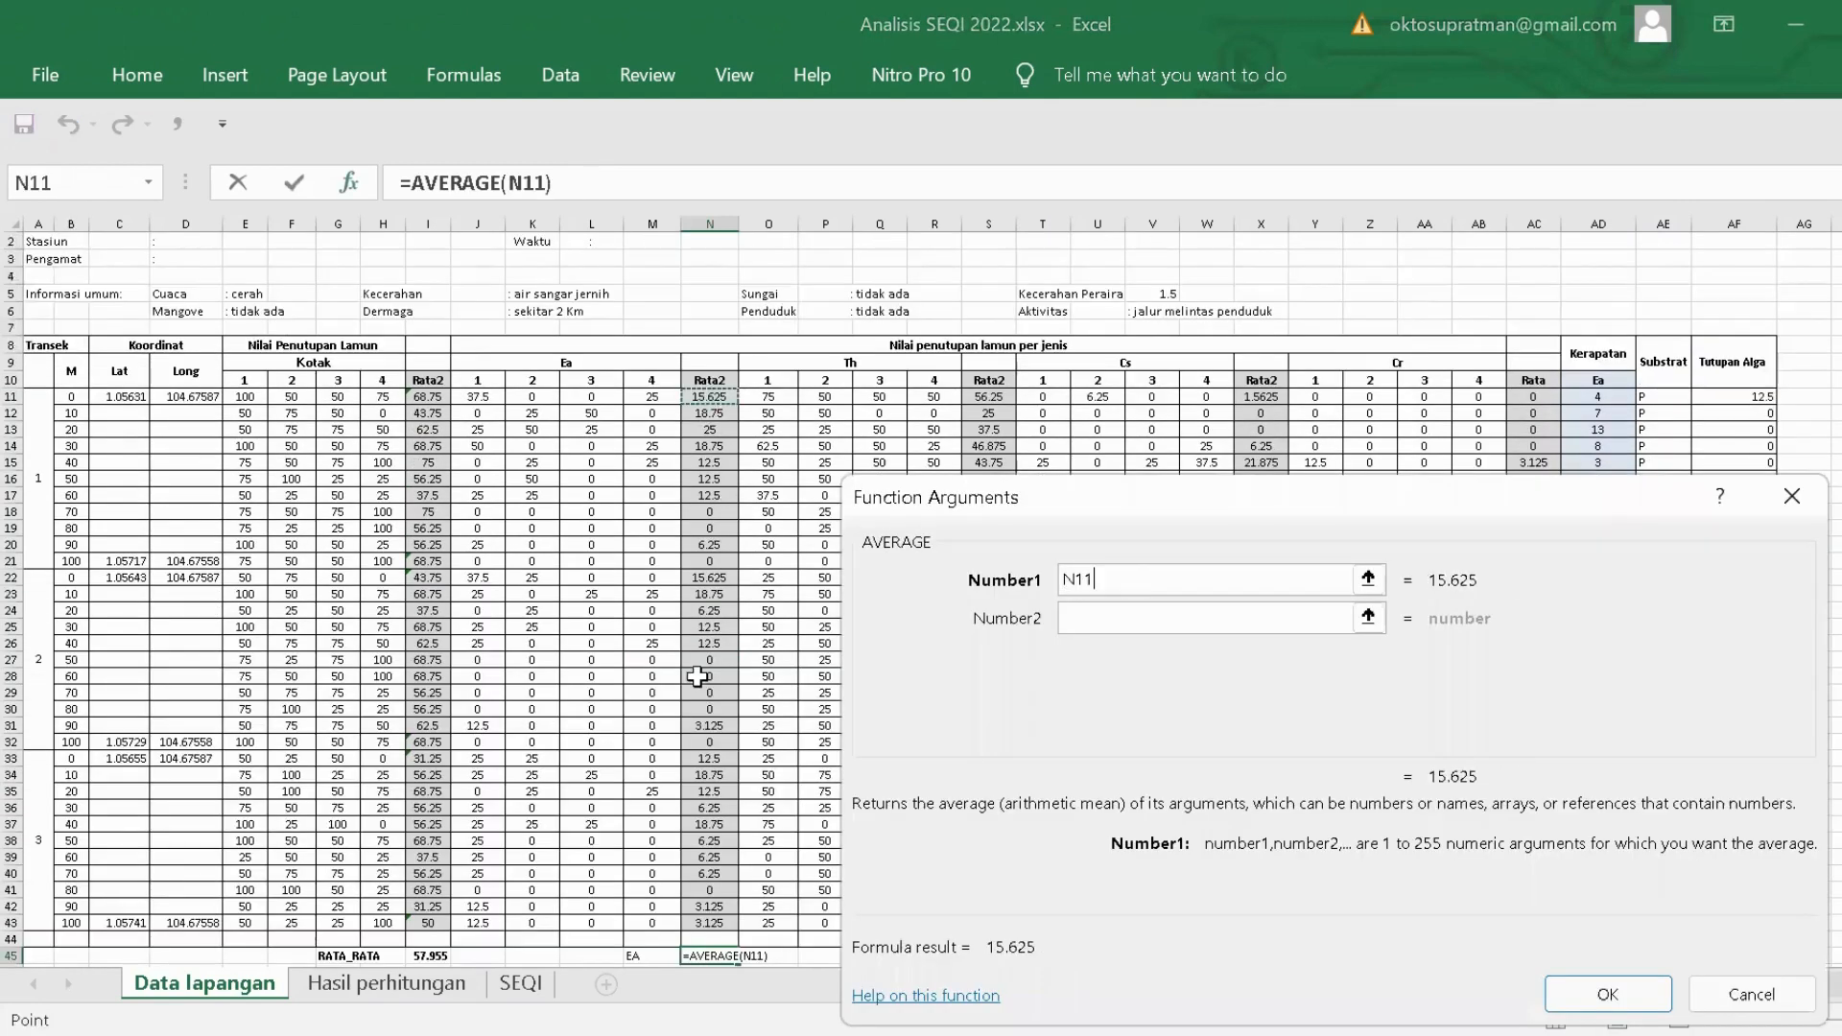
{"action": "scroll", "coordinate": [695, 730], "scroll_direction": "down", "scroll_amount": 1}
{"action": "key", "text": "ctrl+shift+Down"}
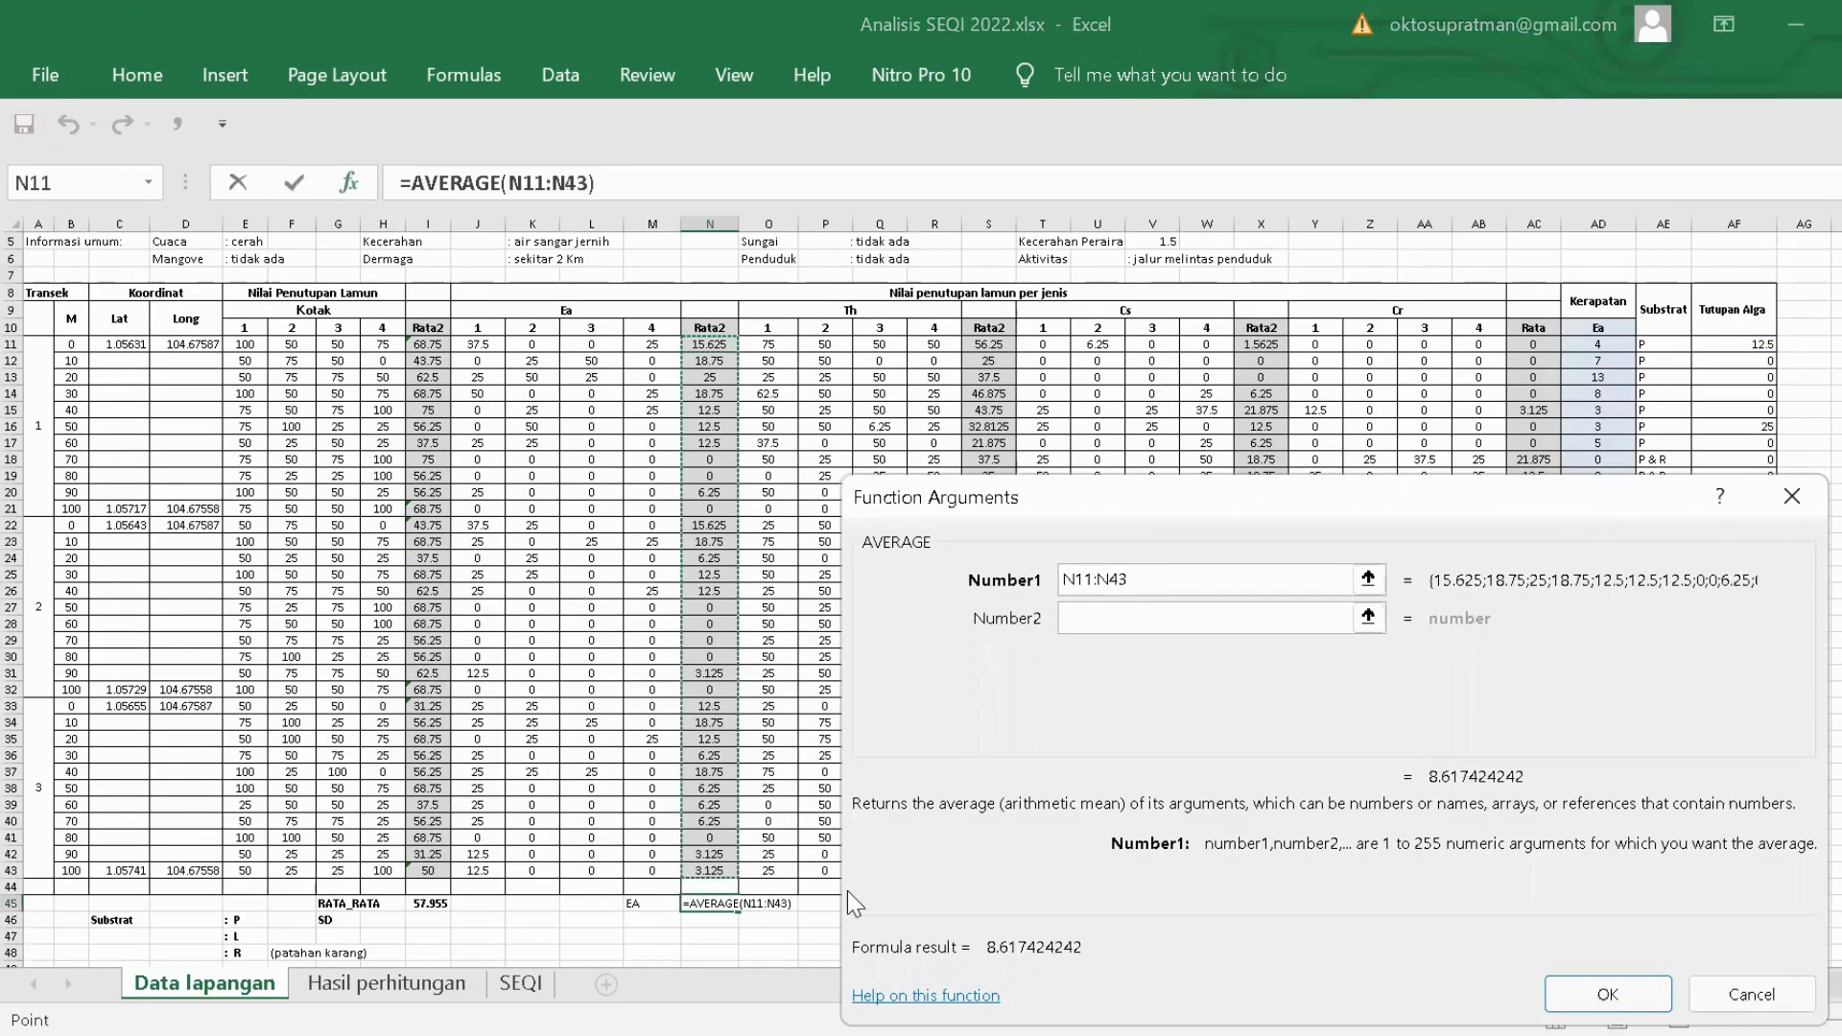
{"action": "key", "text": "Return"}
Enter the formula =AVERAGE(S11:S43) in S45 for the overall Th average.
{"action": "left_click", "coordinate": [987, 904]}
{"action": "type", "text": "=AVERAGE(S11:S44"}
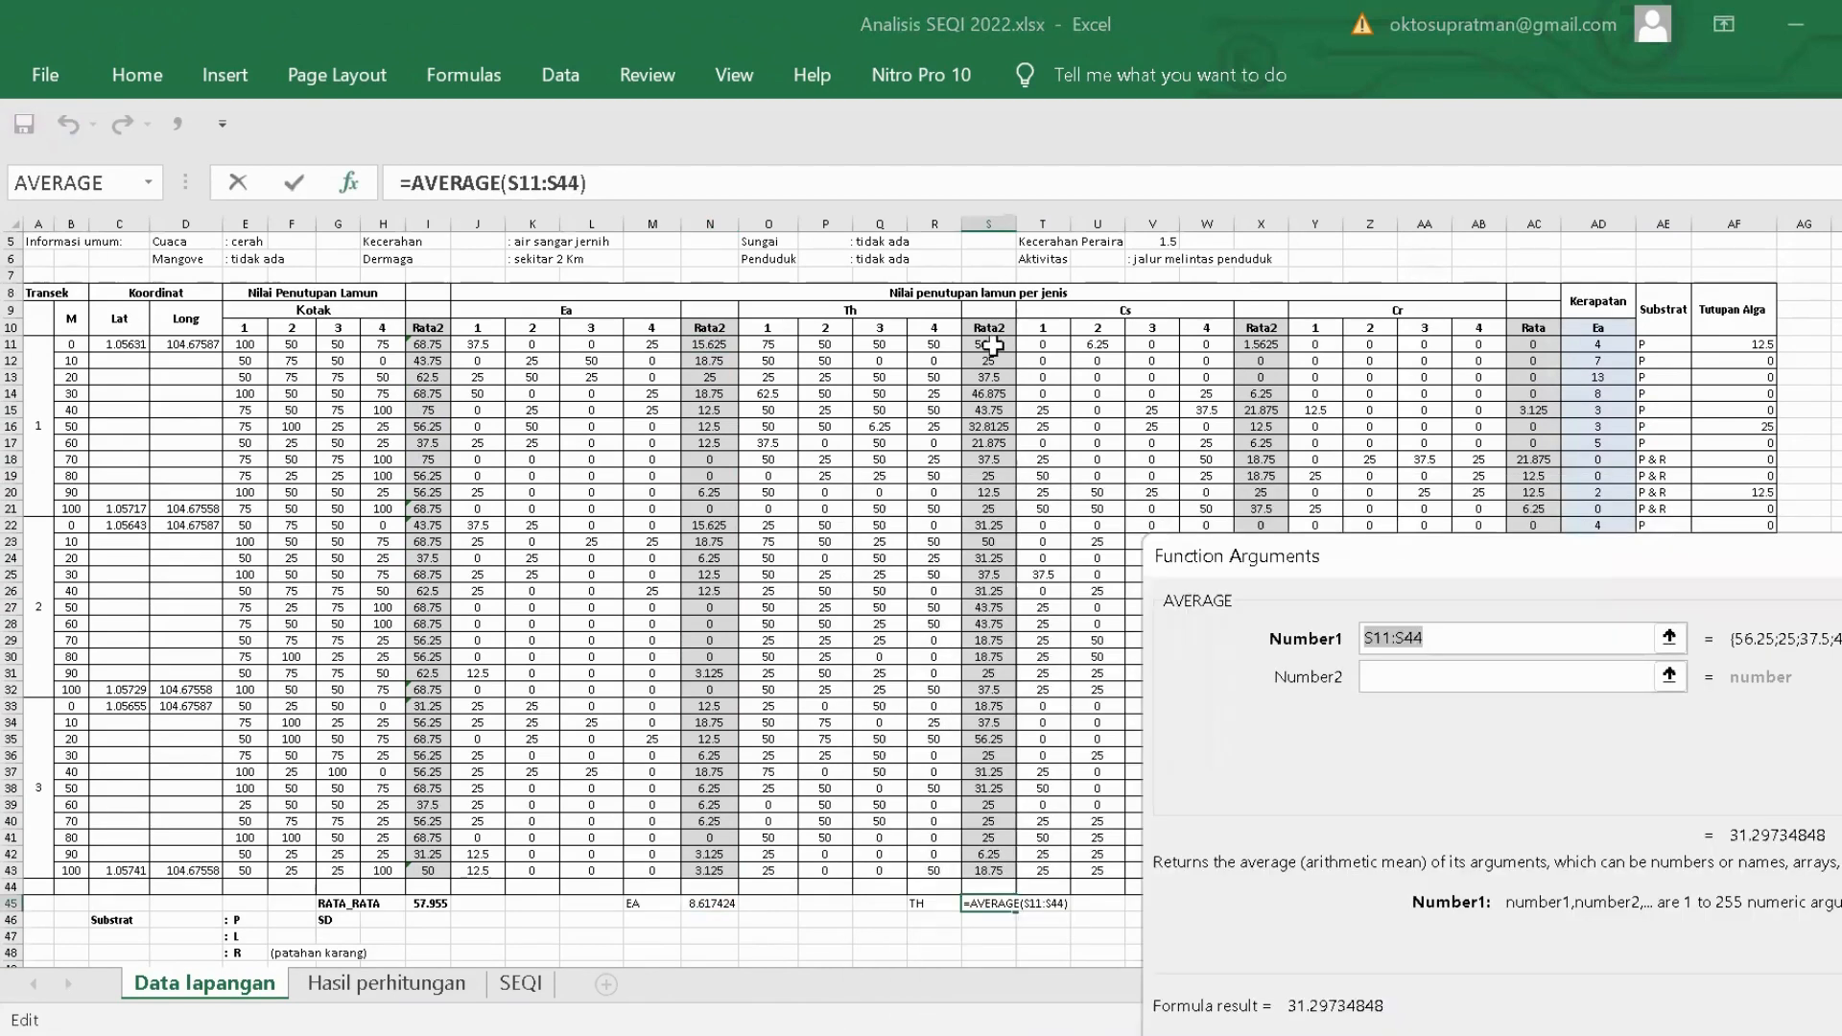
{"action": "left_click_drag", "start_coordinate": [988, 343], "coordinate": [993, 870]}
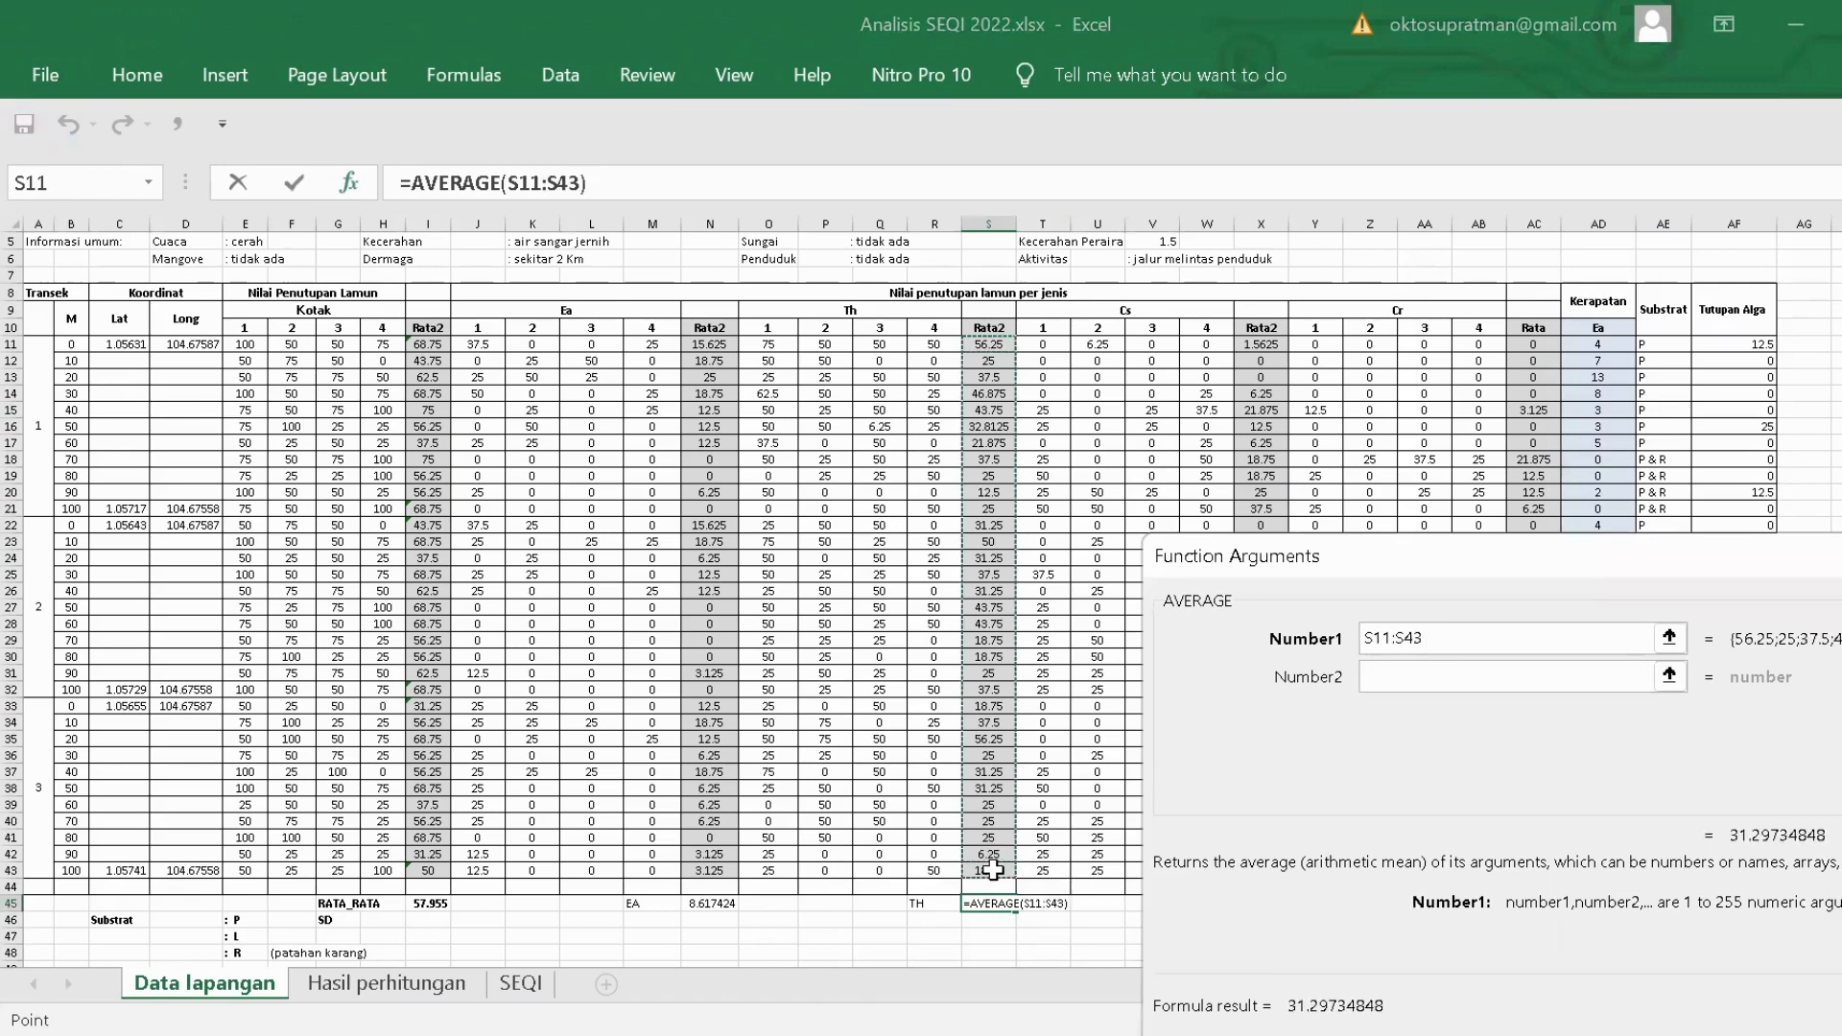
{"action": "key", "text": "Return"}
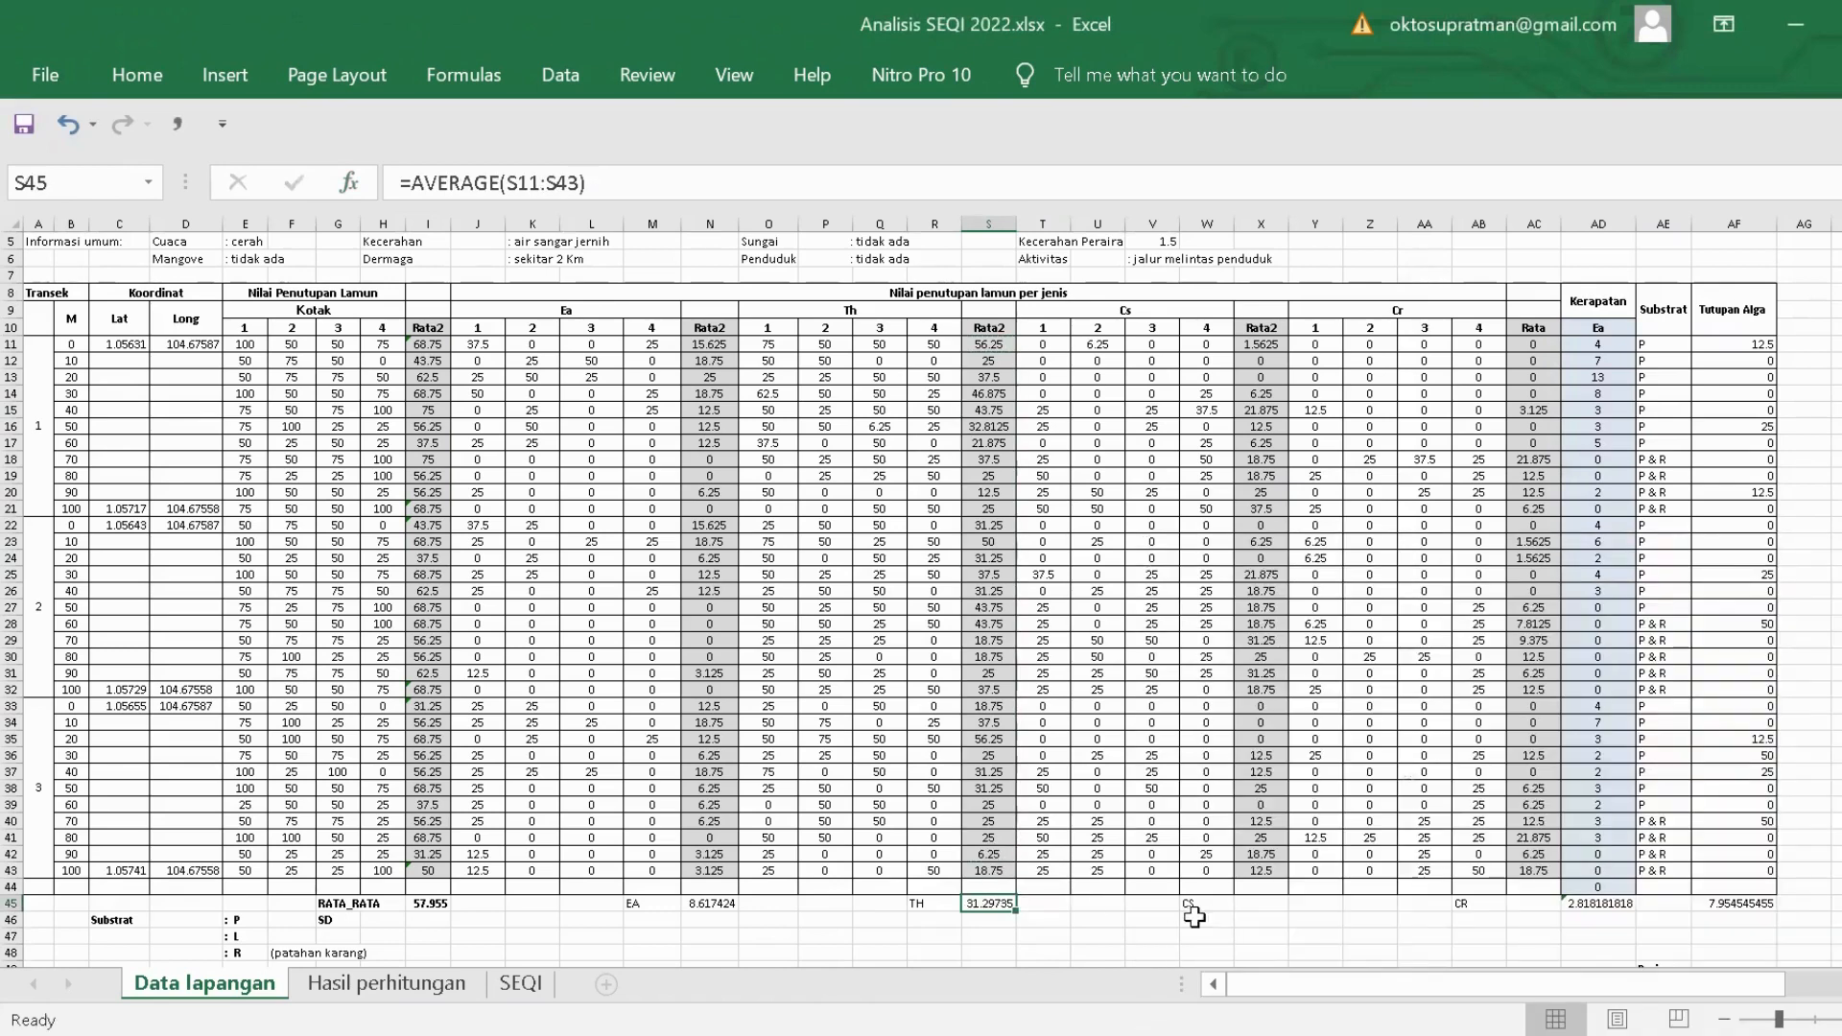
Enter the formula =AVERAGE(X11:X43) in X45 for the overall Cs average.
{"action": "left_click", "coordinate": [1275, 904]}
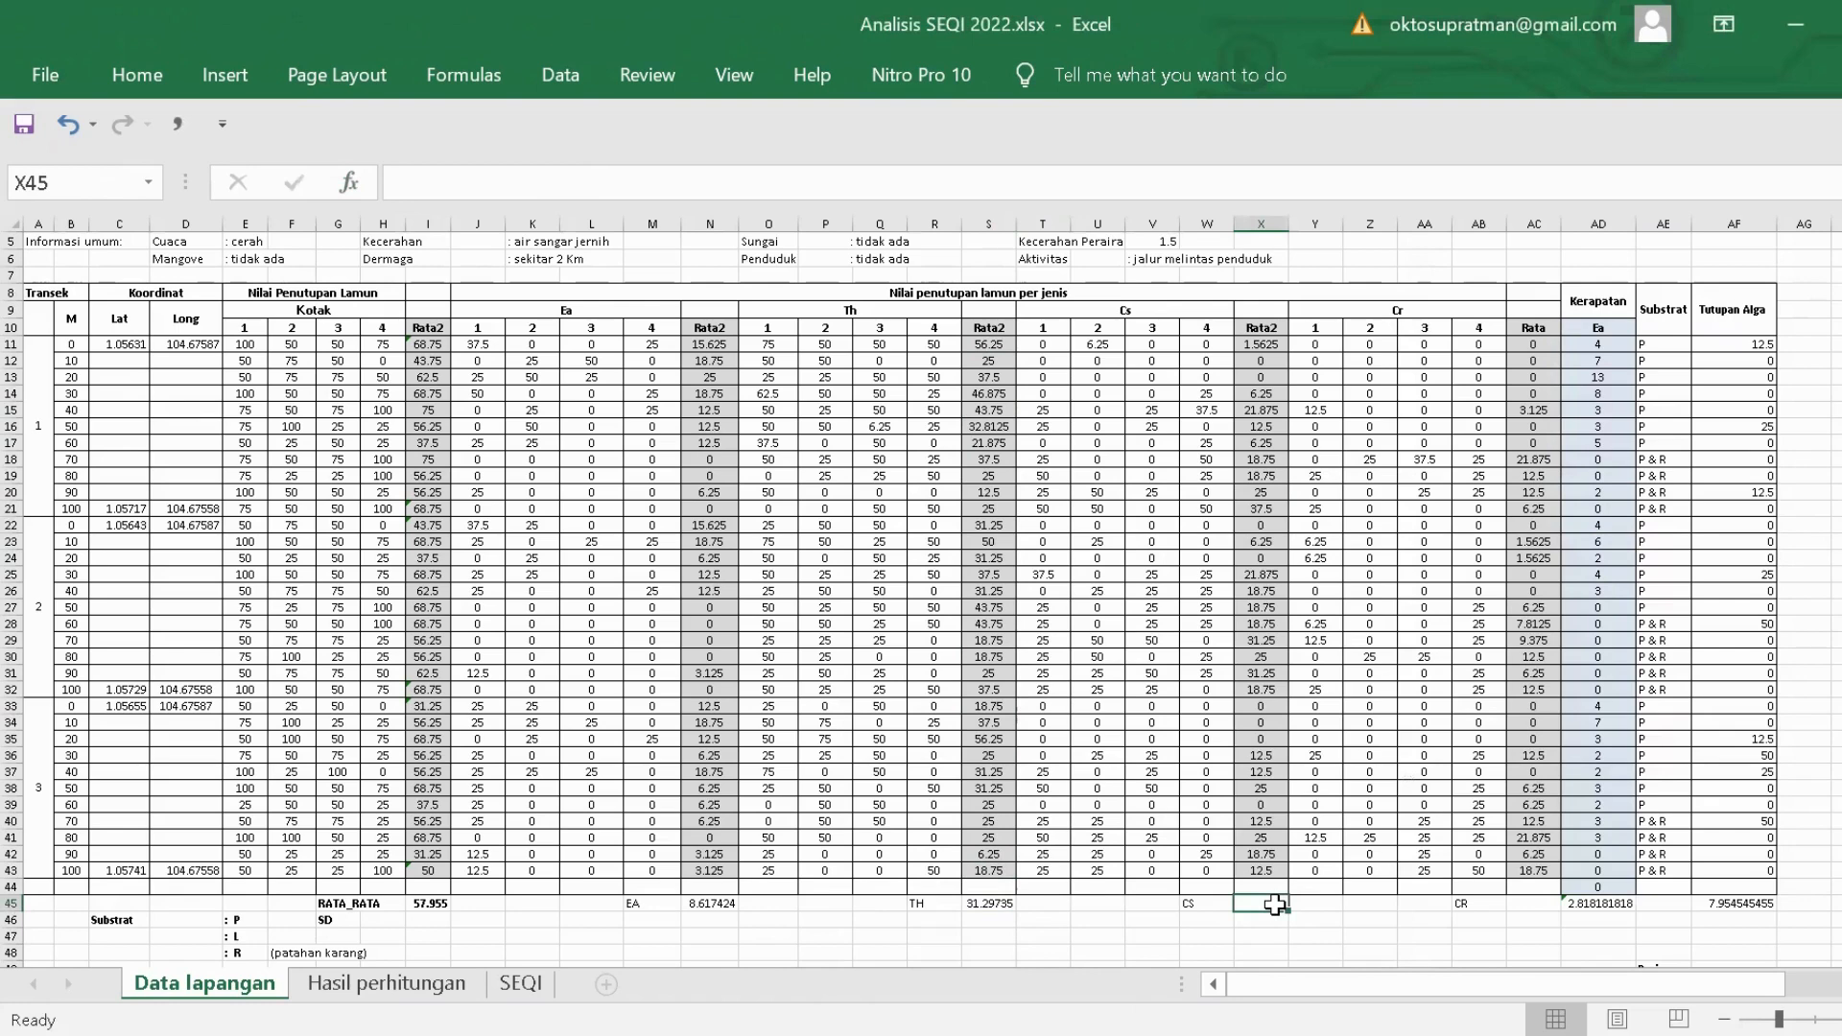
{"action": "type", "text": "=AVERAGE(X11:X44"}
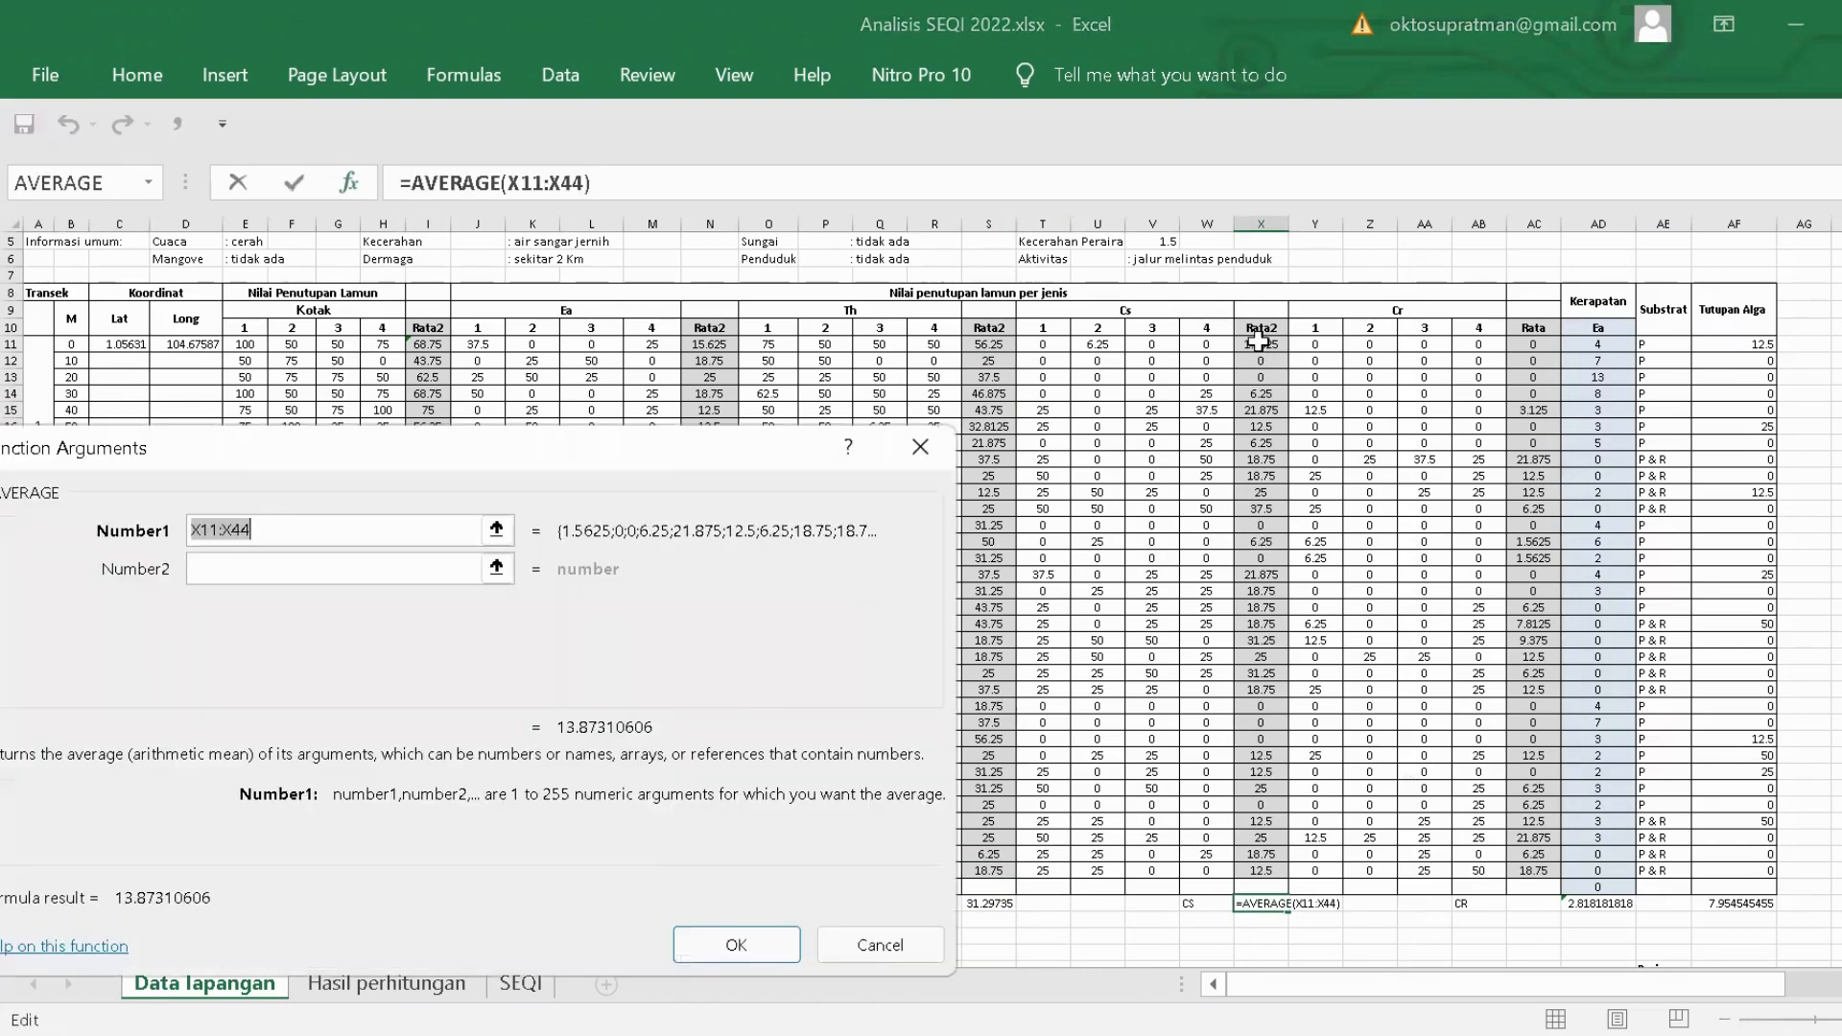
{"action": "left_click", "coordinate": [1261, 346]}
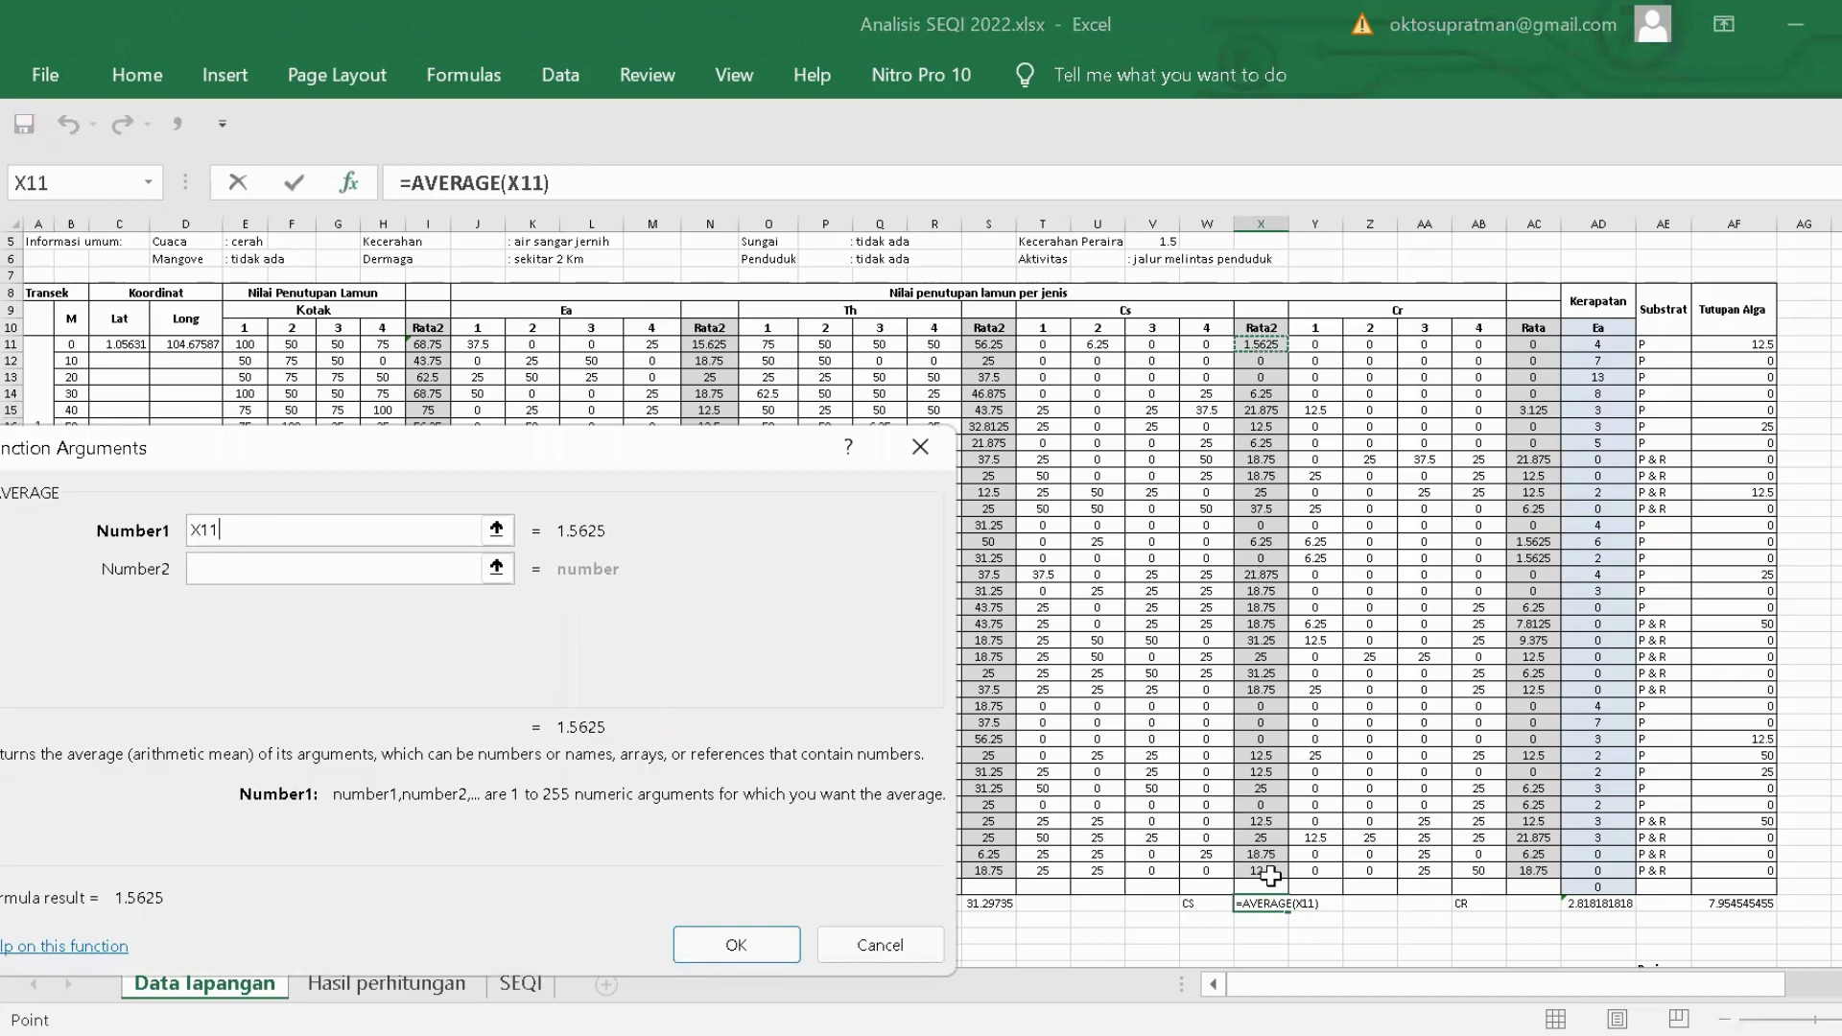
{"action": "left_click_drag", "start_coordinate": [1271, 876], "coordinate": [1270, 870]}
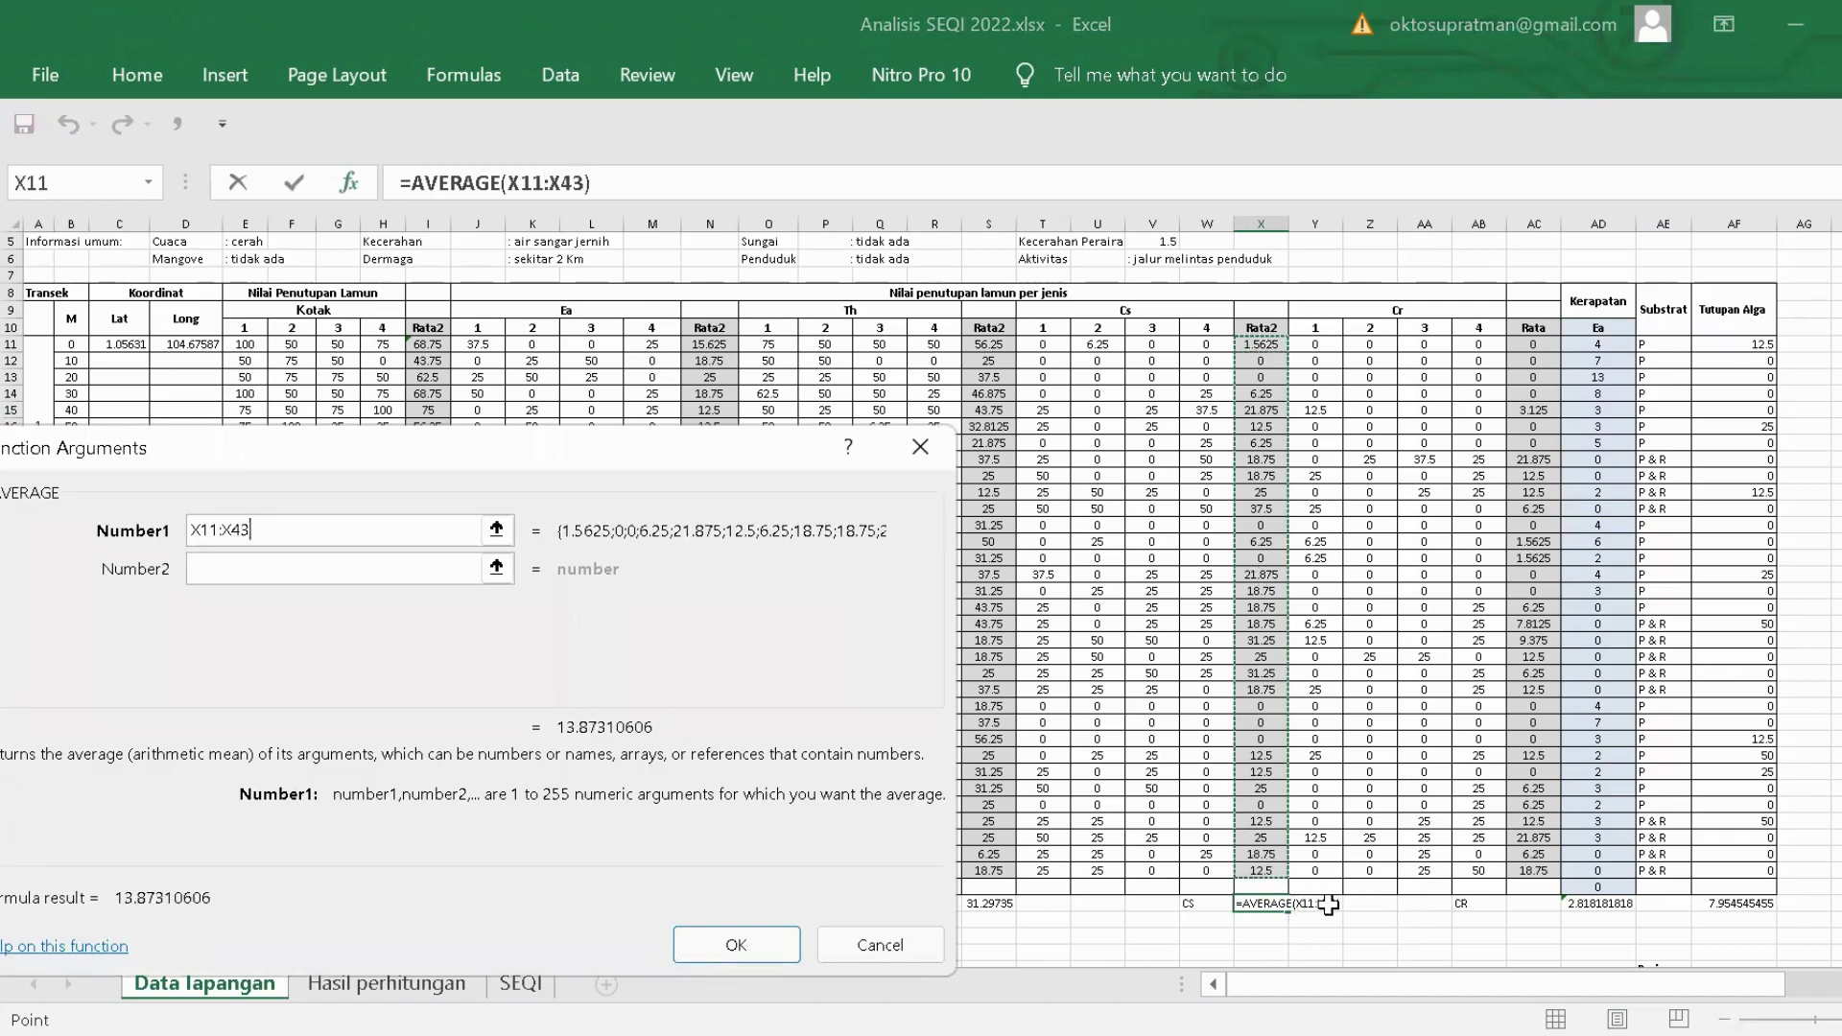
{"action": "key", "text": "Return"}
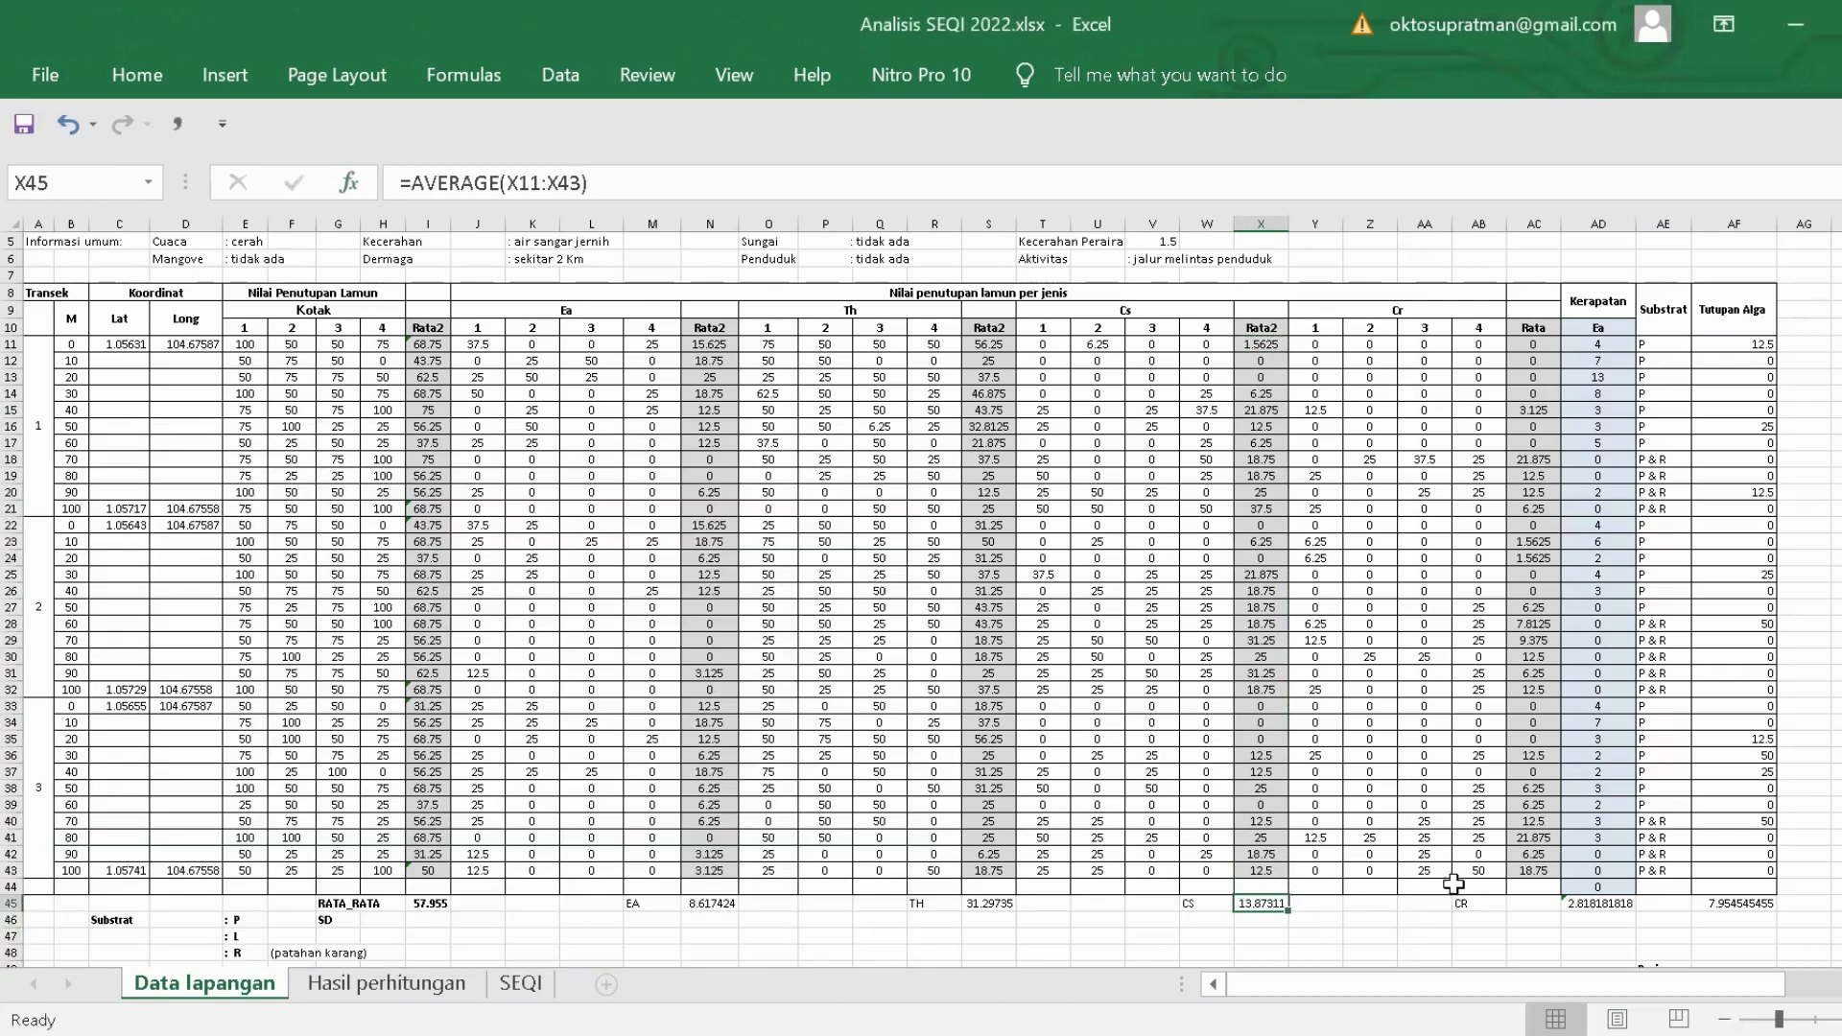
Enter the formula =AVERAGE(AC11:AC43) in AC45 for the overall Cr average.
{"action": "left_click", "coordinate": [1525, 905]}
{"action": "type", "text": "="}
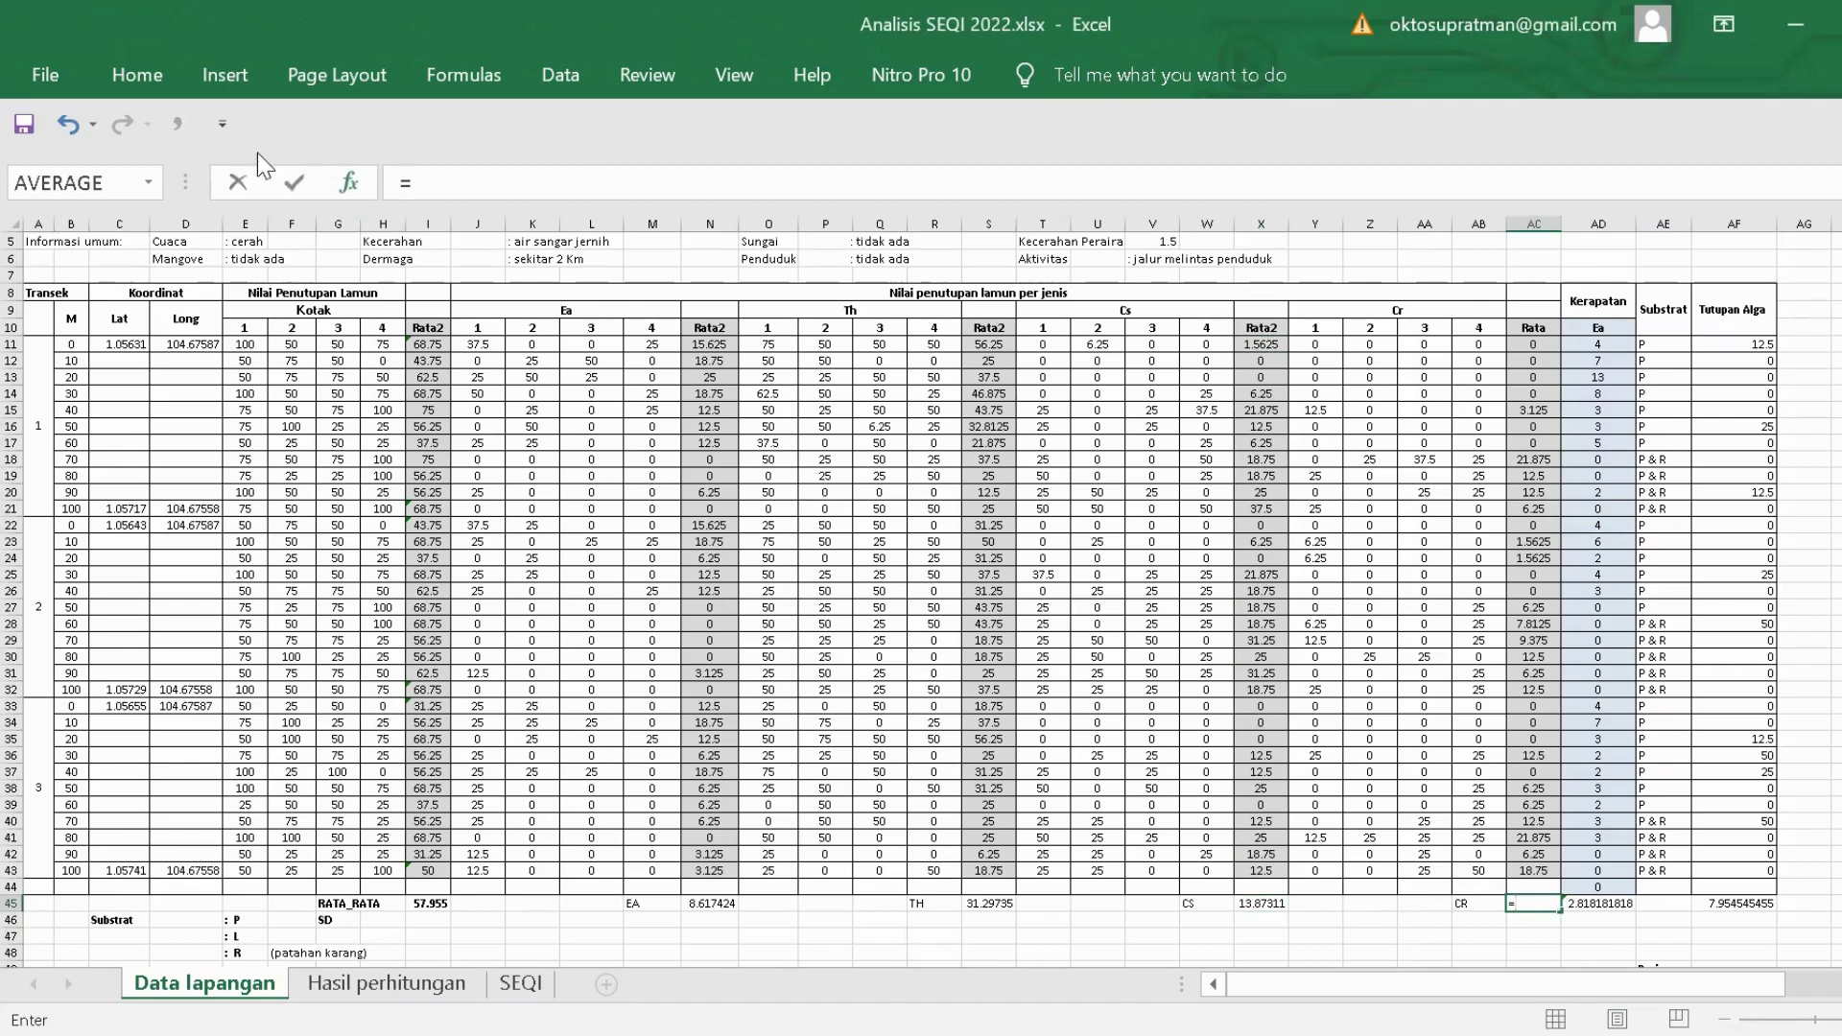
{"action": "left_click", "coordinate": [89, 185]}
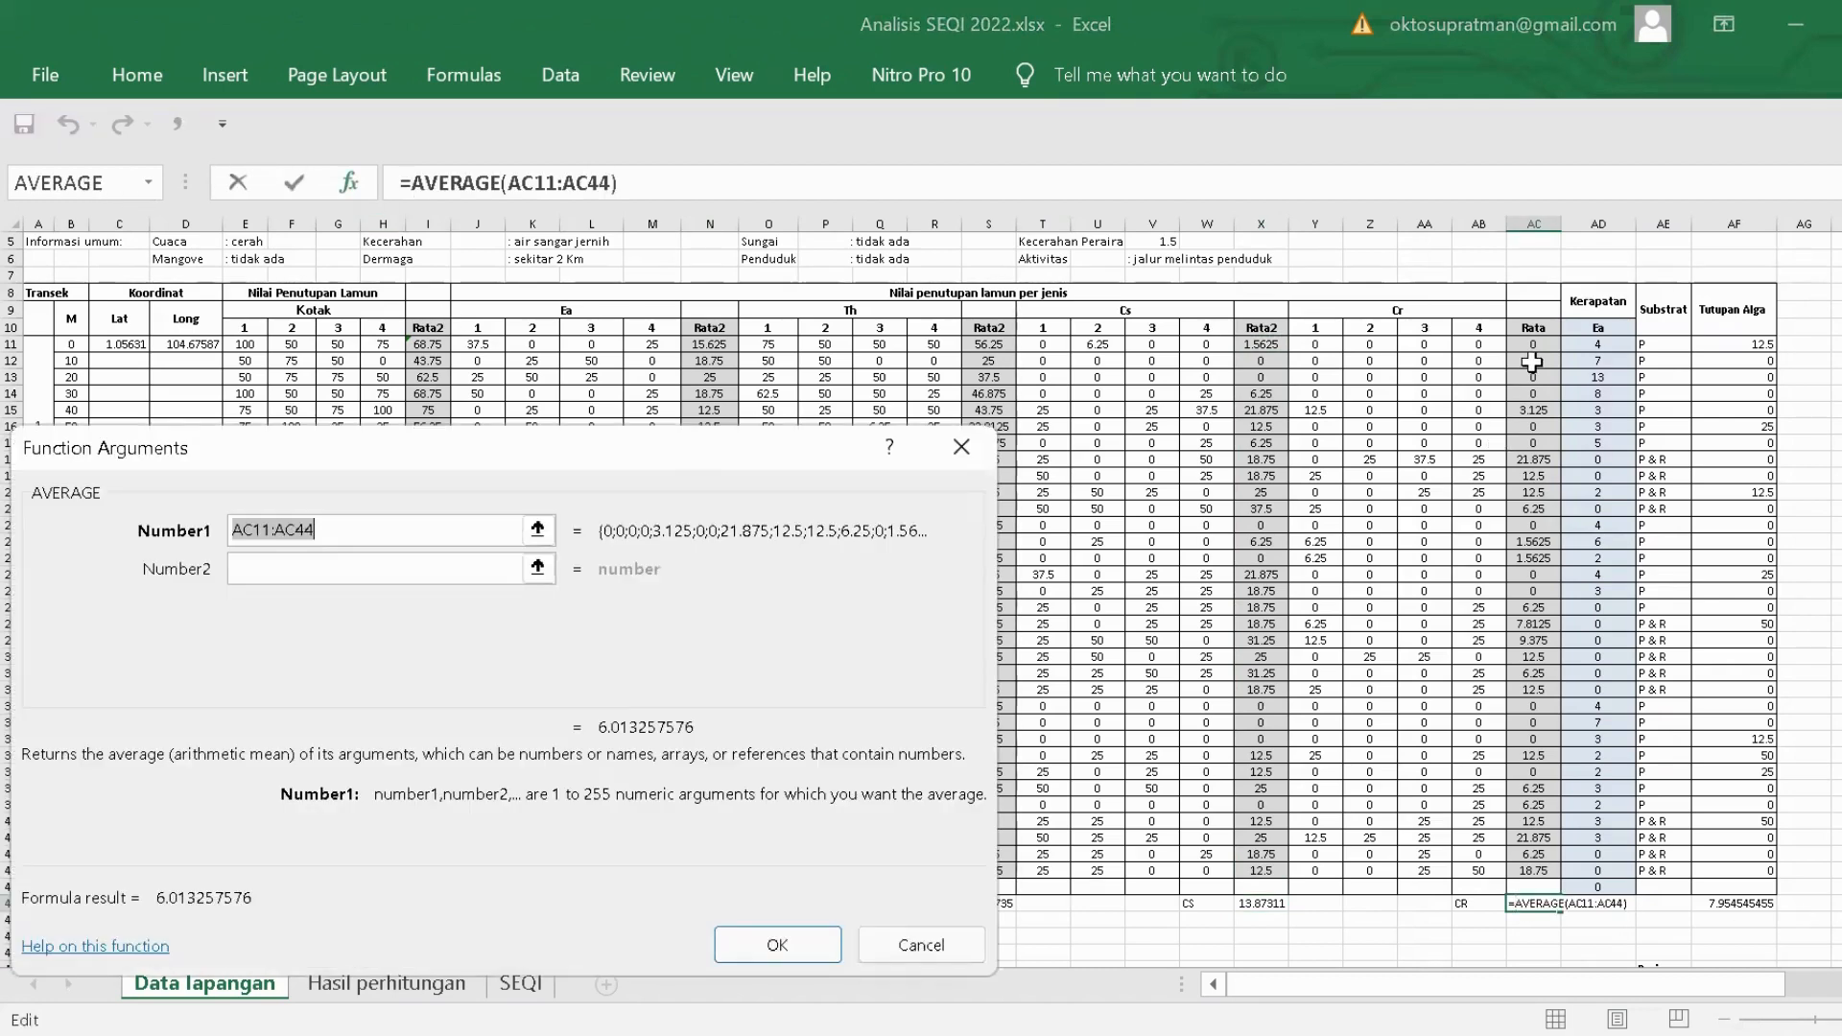
{"action": "left_click", "coordinate": [1533, 344]}
{"action": "left_click", "coordinate": [1522, 871], "text": "shift"}
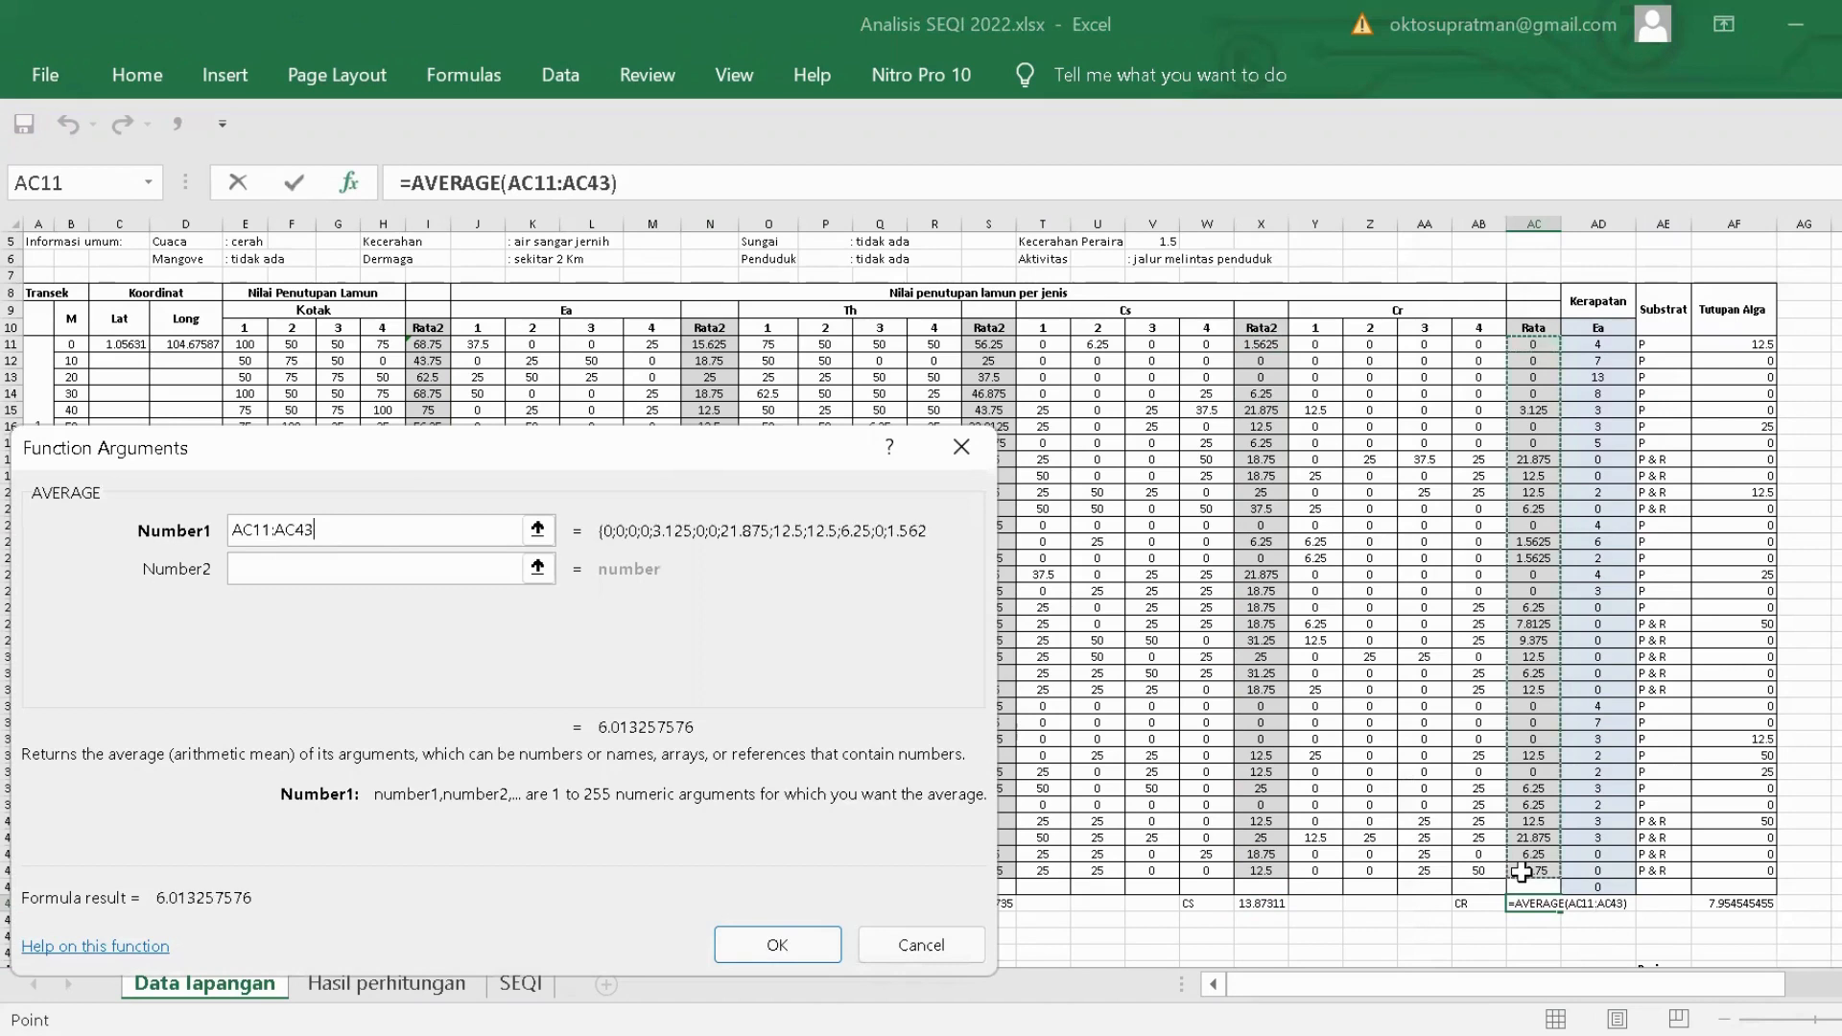
{"action": "key", "text": "Return"}
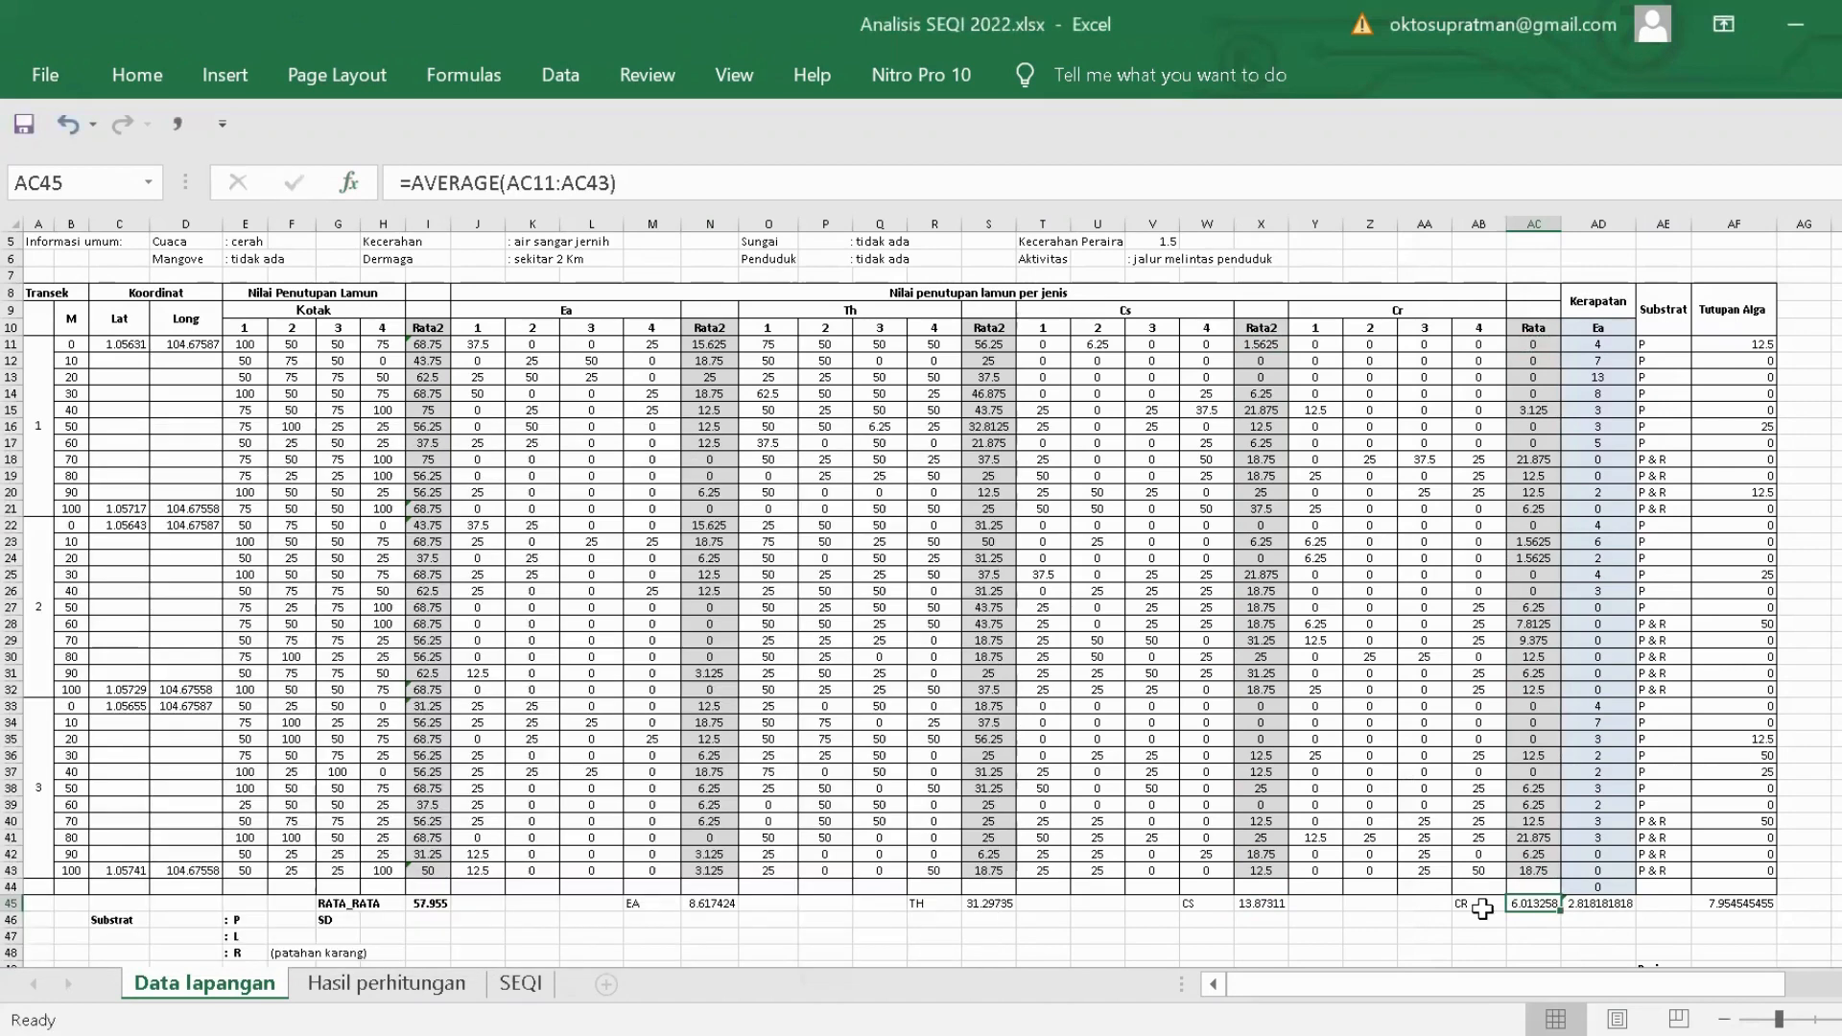
Link the average seagrass cover in C9 of the Hasil perhitungan sheet to I45 of Data lapangan.
{"action": "left_click", "coordinate": [422, 901]}
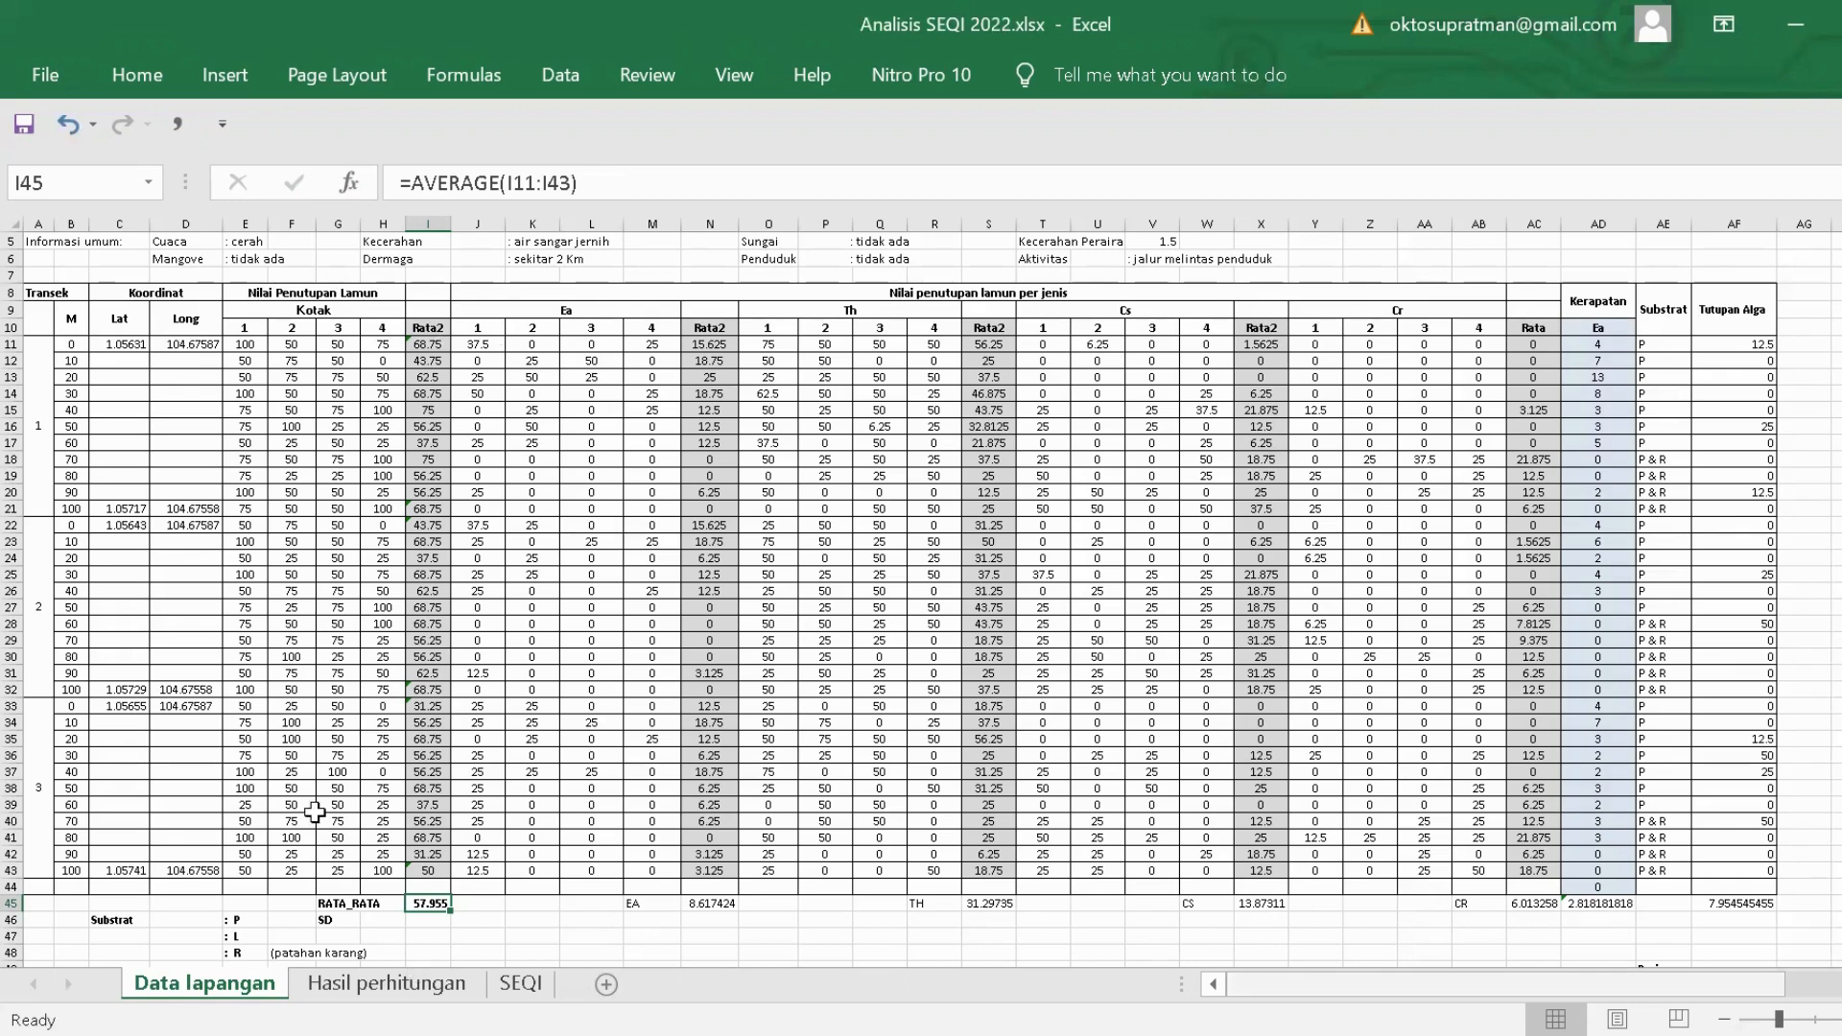
{"action": "key", "text": "ctrl+Page_Down"}
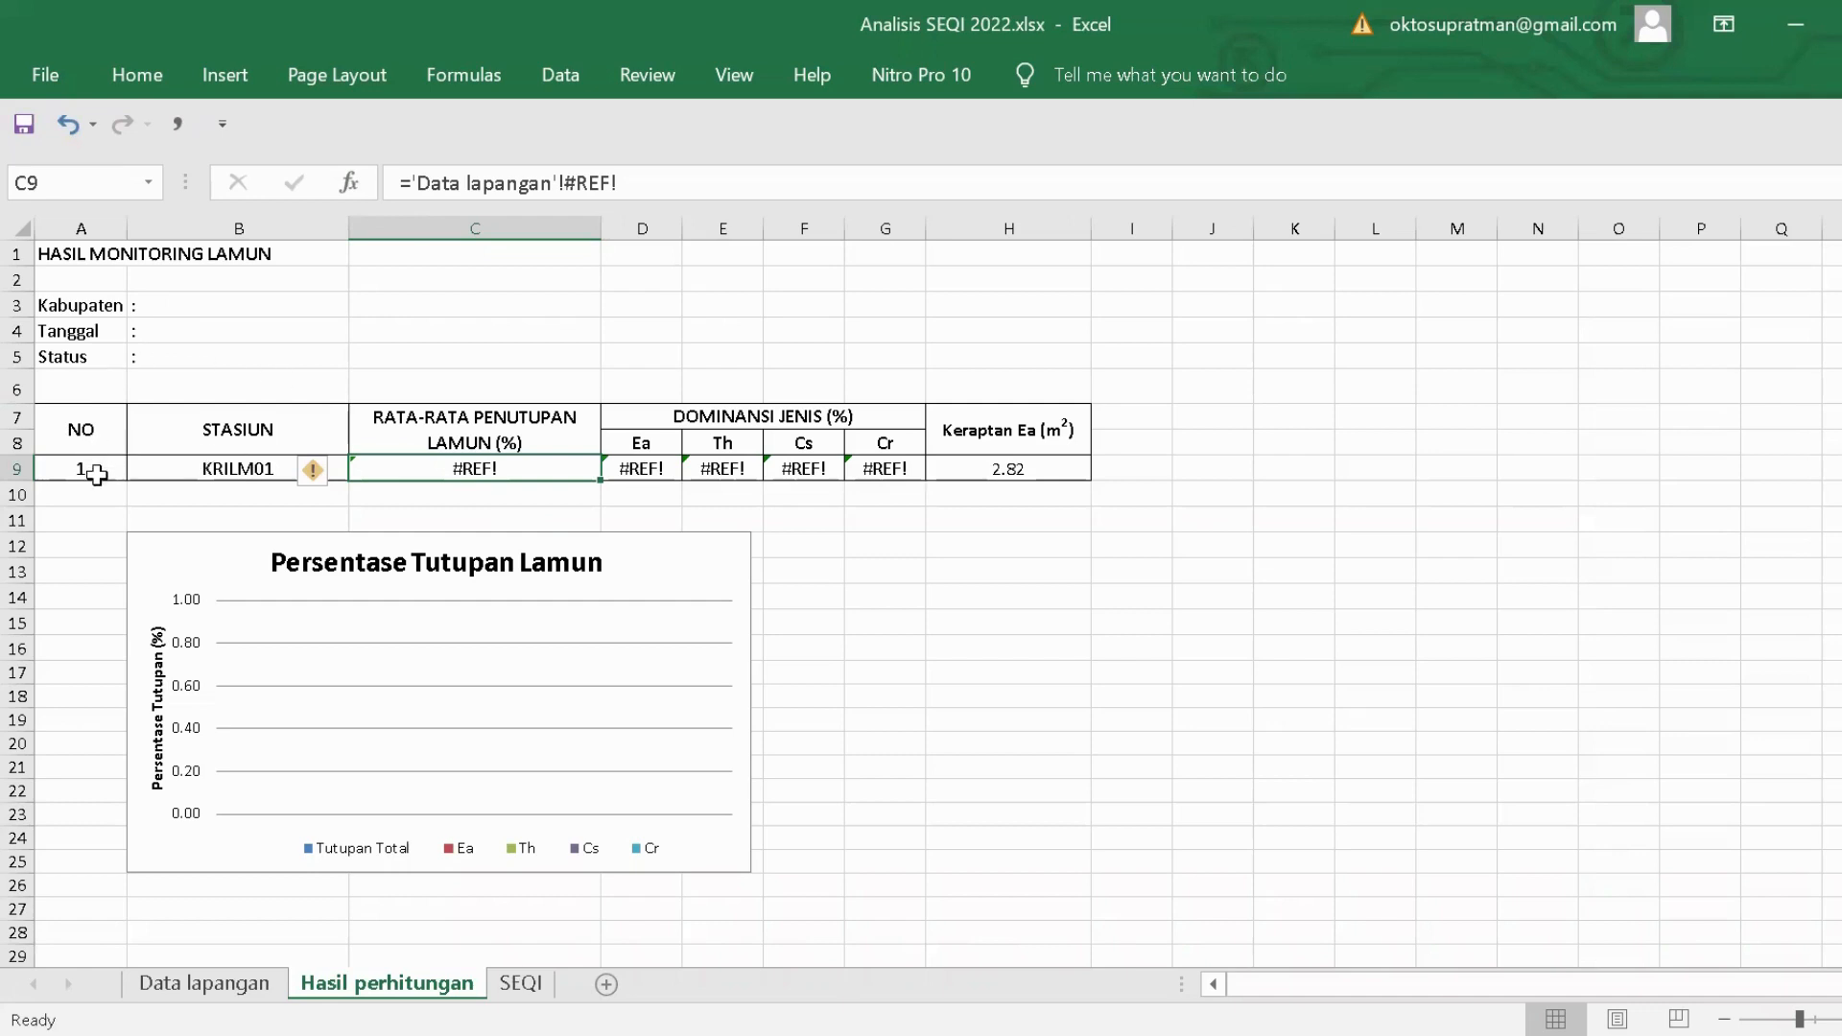
{"action": "left_click", "coordinate": [202, 477]}
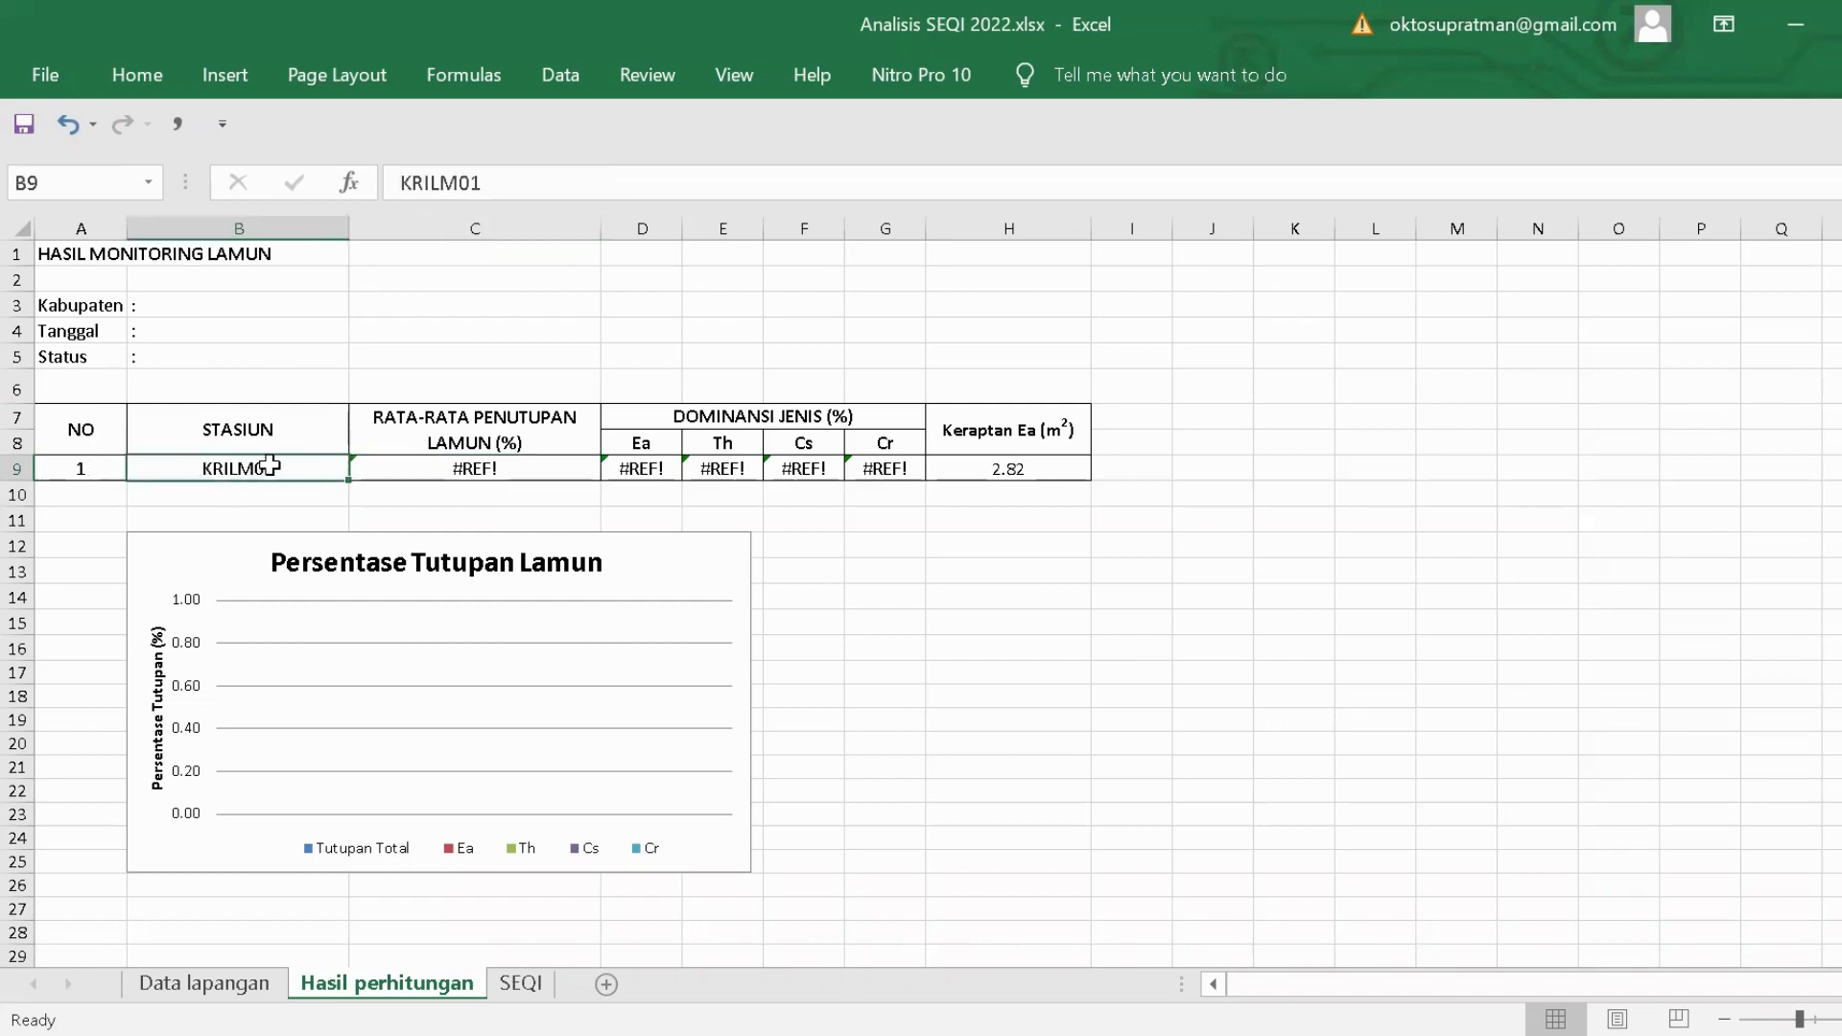
{"action": "left_click", "coordinate": [468, 473]}
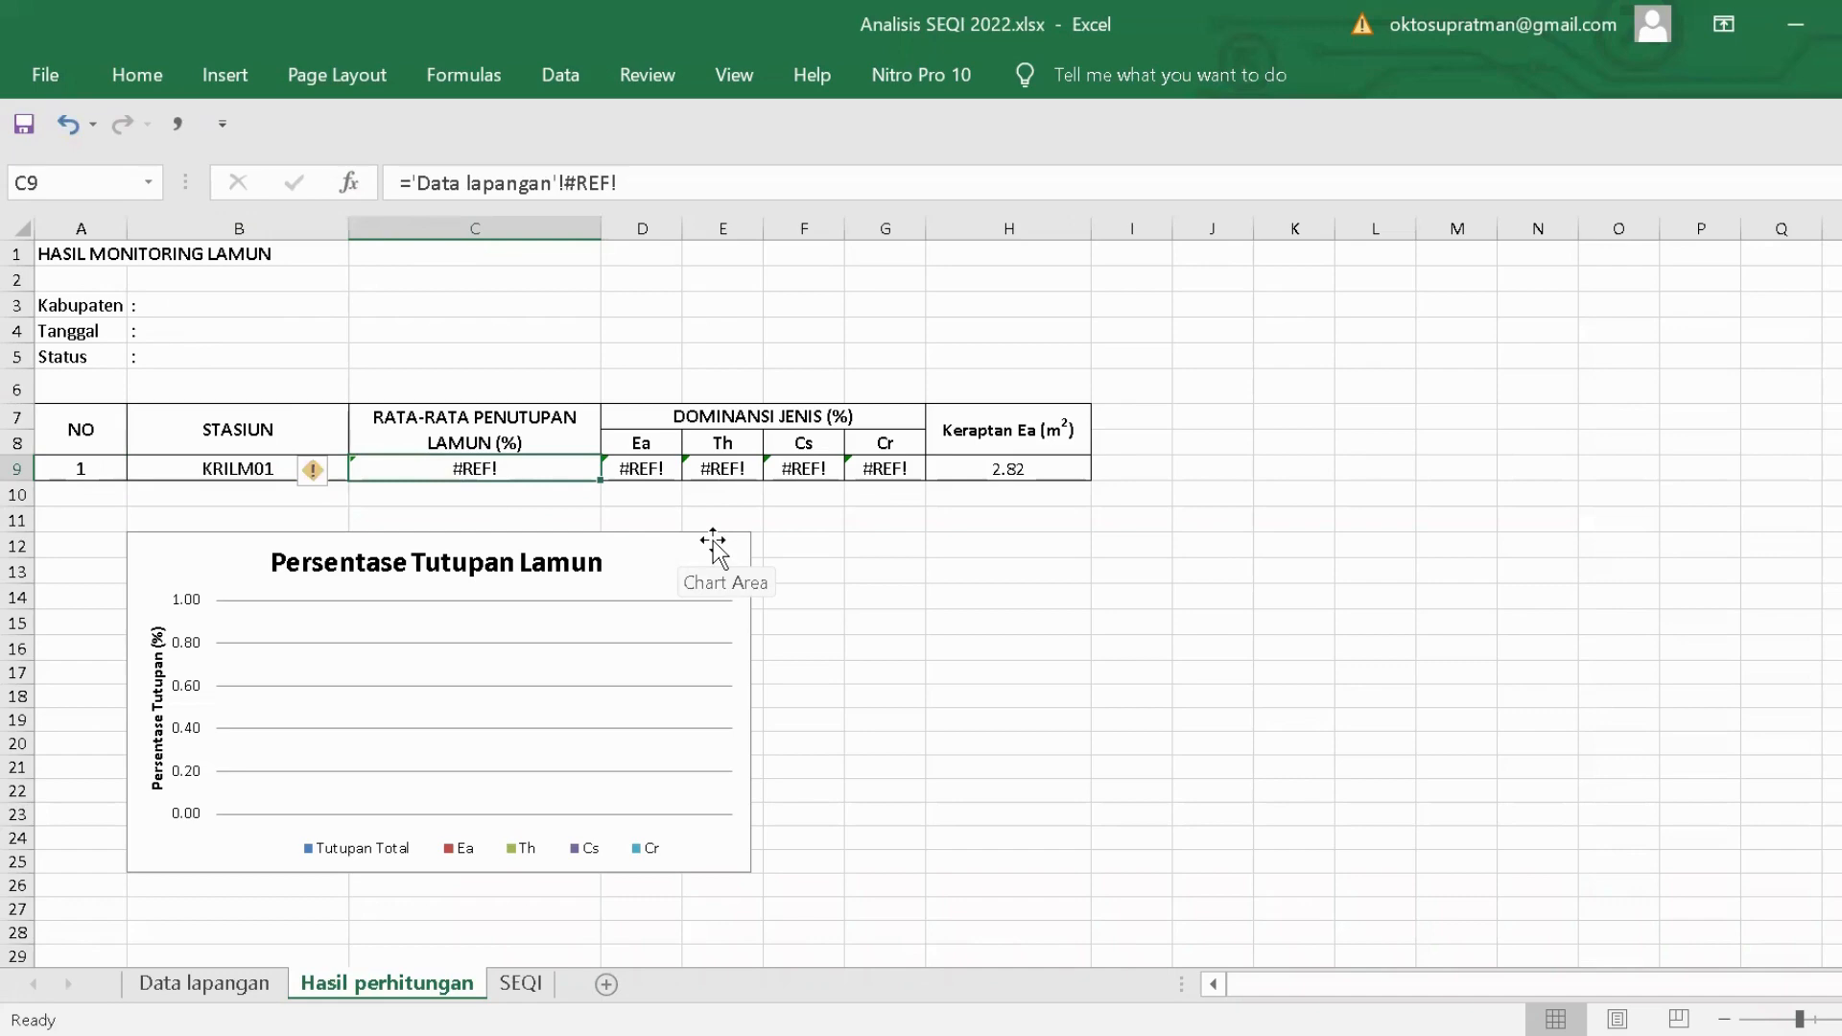
{"action": "type", "text": "="}
{"action": "left_click", "coordinate": [204, 983]}
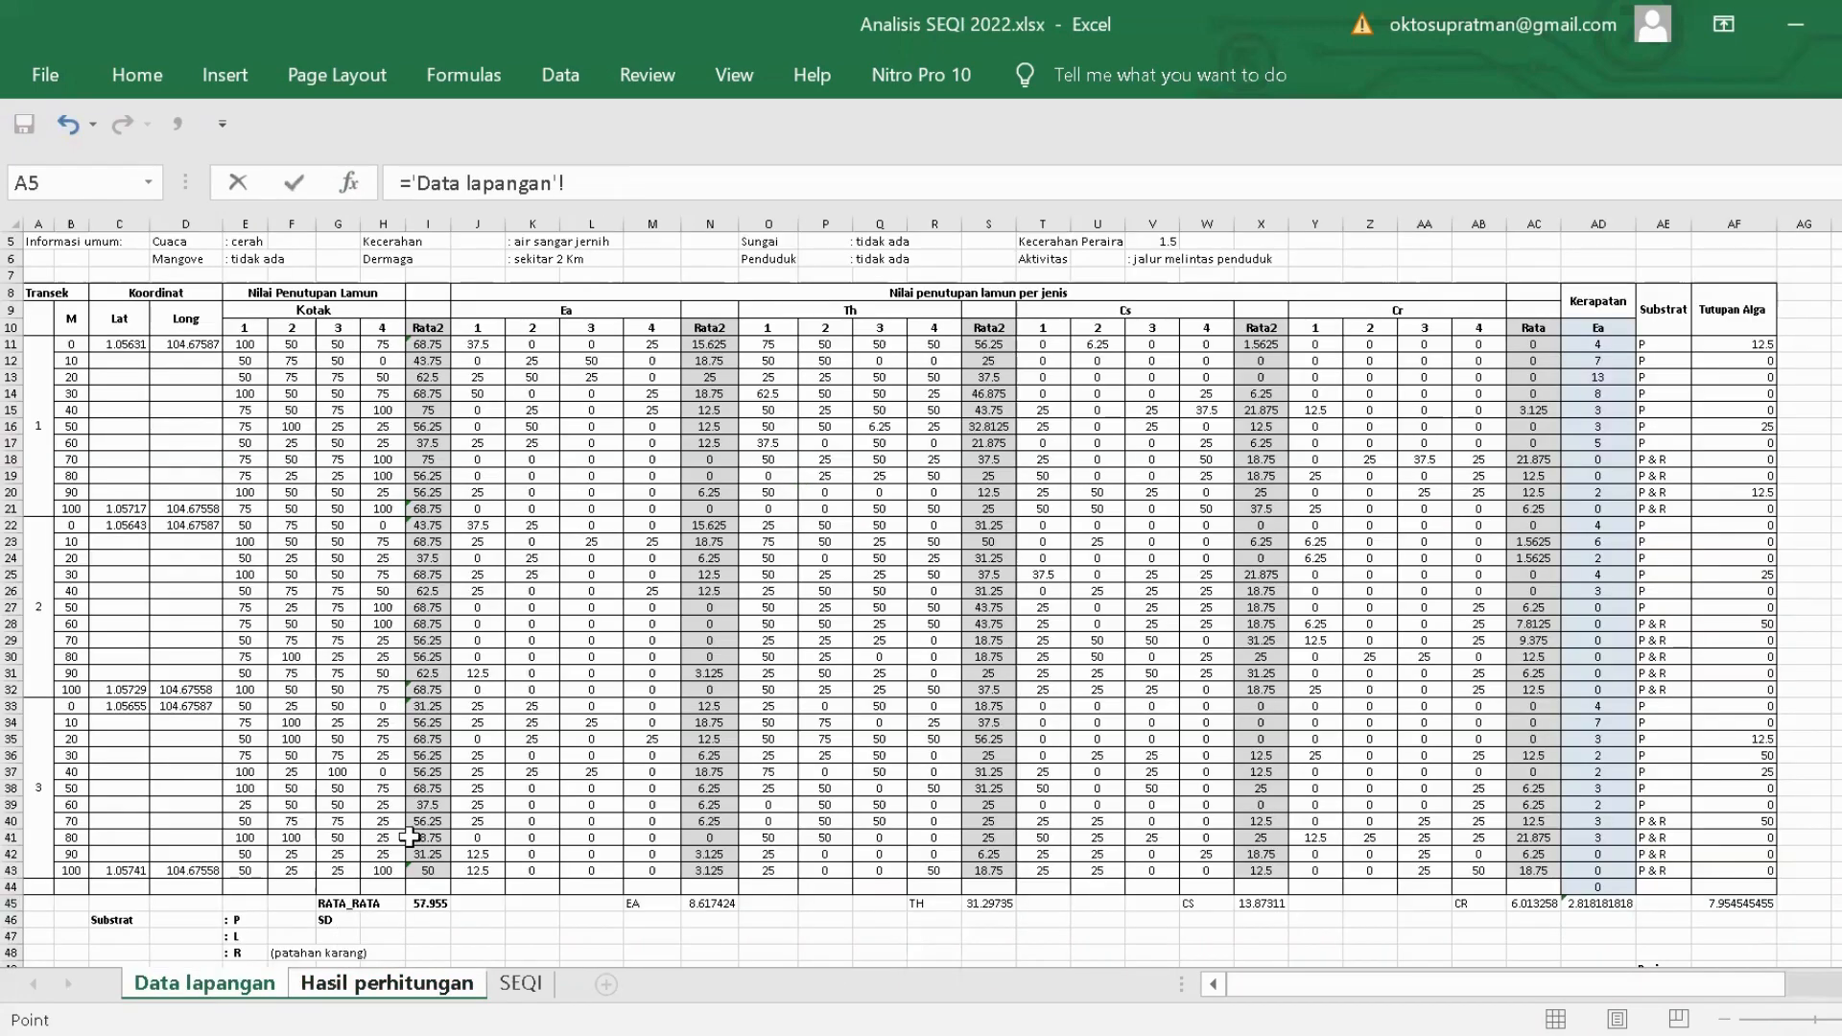
{"action": "scroll", "coordinate": [409, 837], "scroll_direction": "down", "scroll_amount": 1}
{"action": "left_click", "coordinate": [428, 851]}
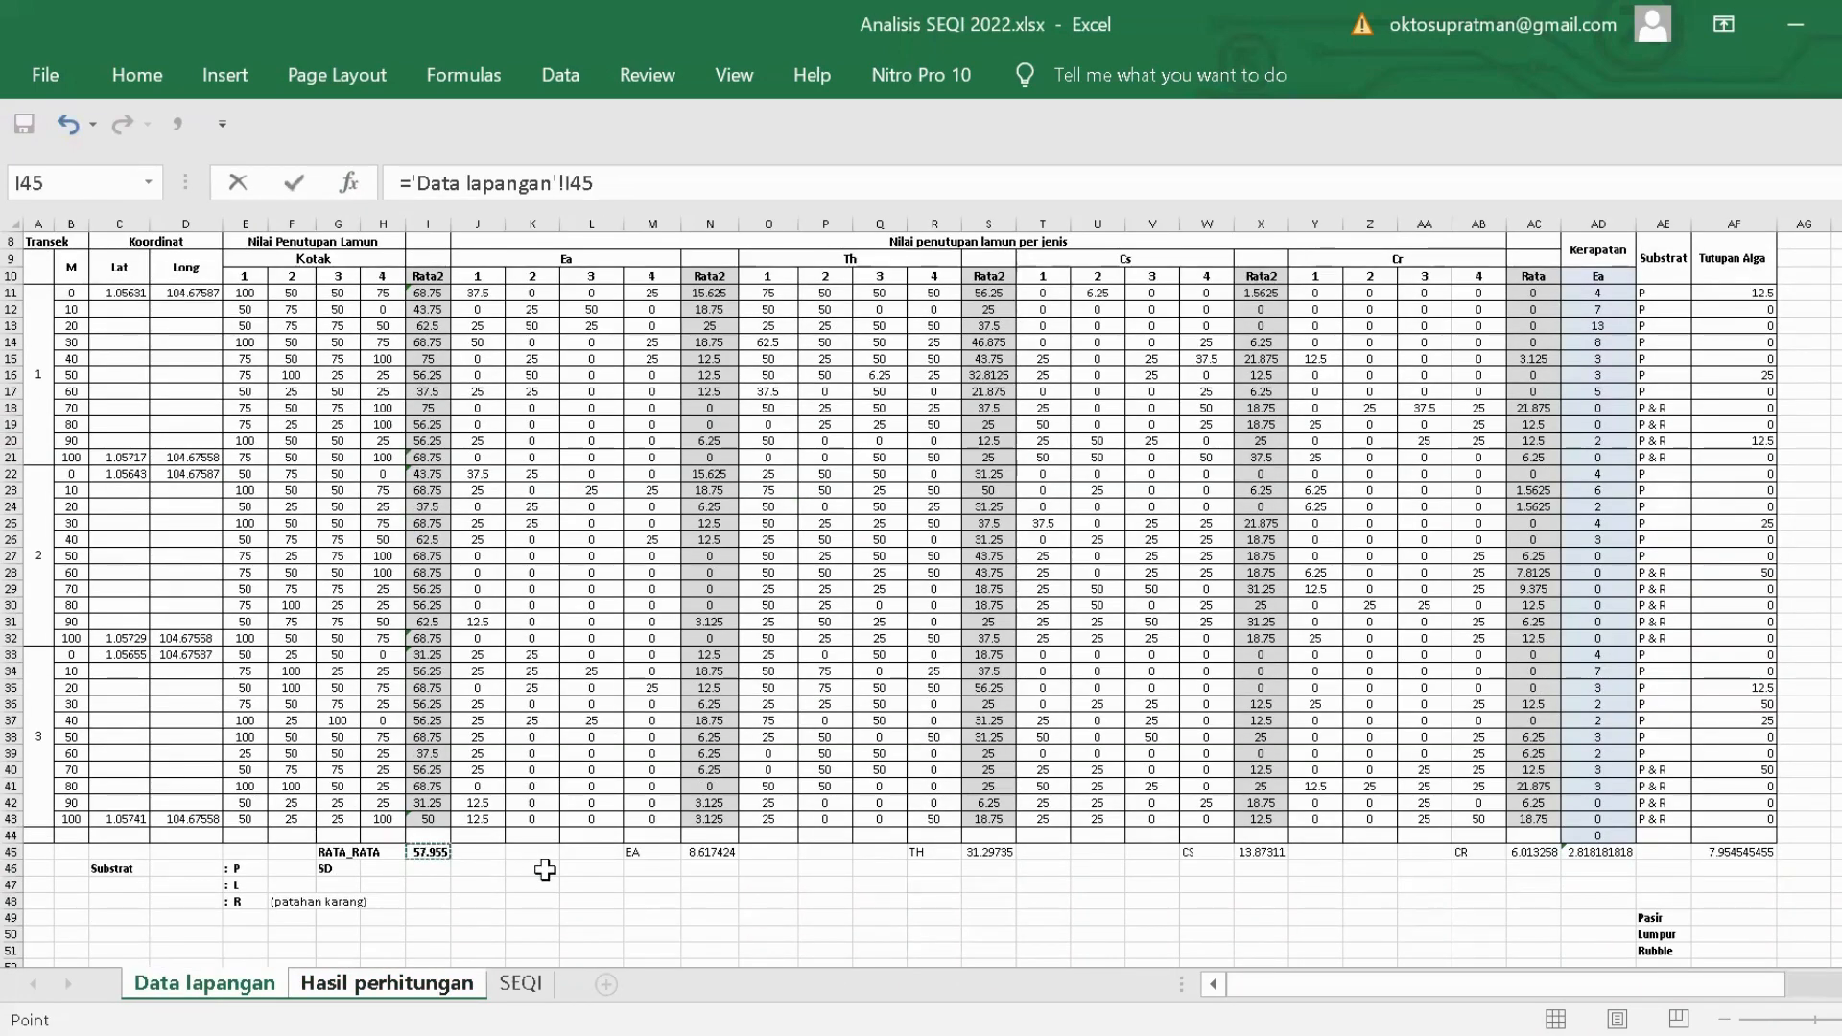
{"action": "key", "text": "Return"}
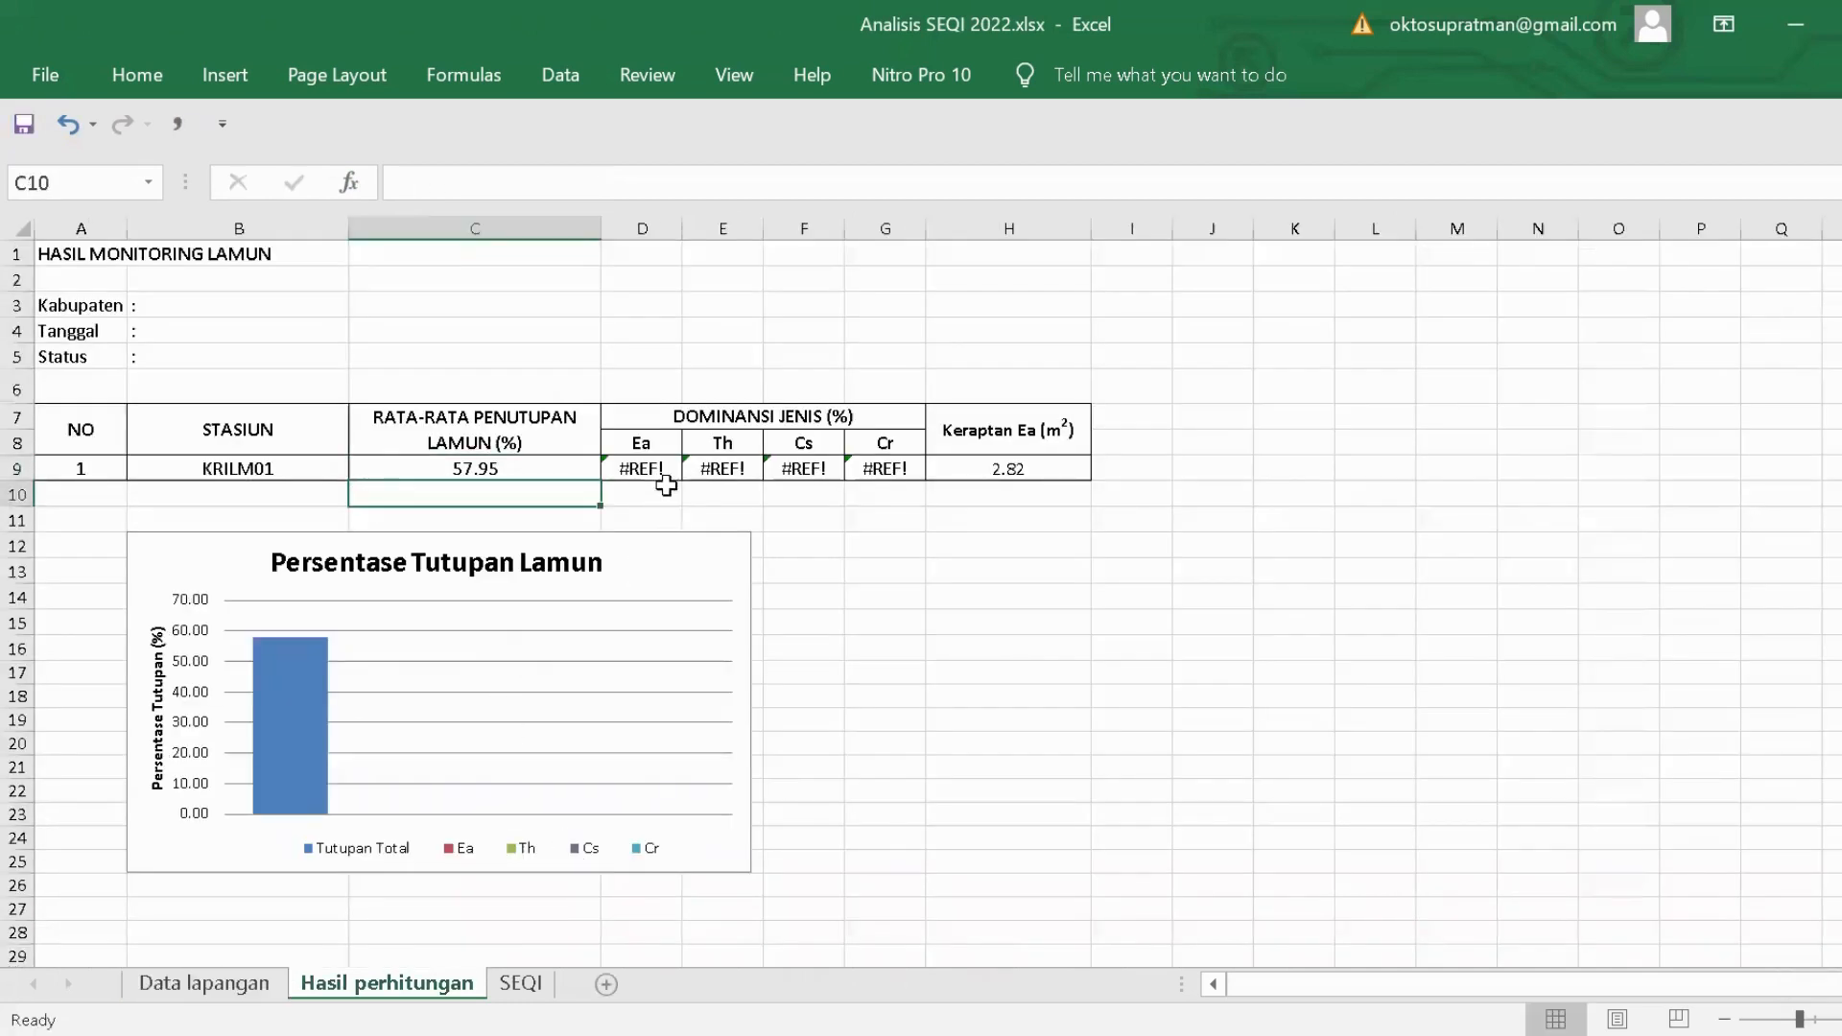
Link the Ea dominance in D9 of Hasil perhitungan to N45 of Data lapangan.
{"action": "left_click", "coordinate": [642, 465]}
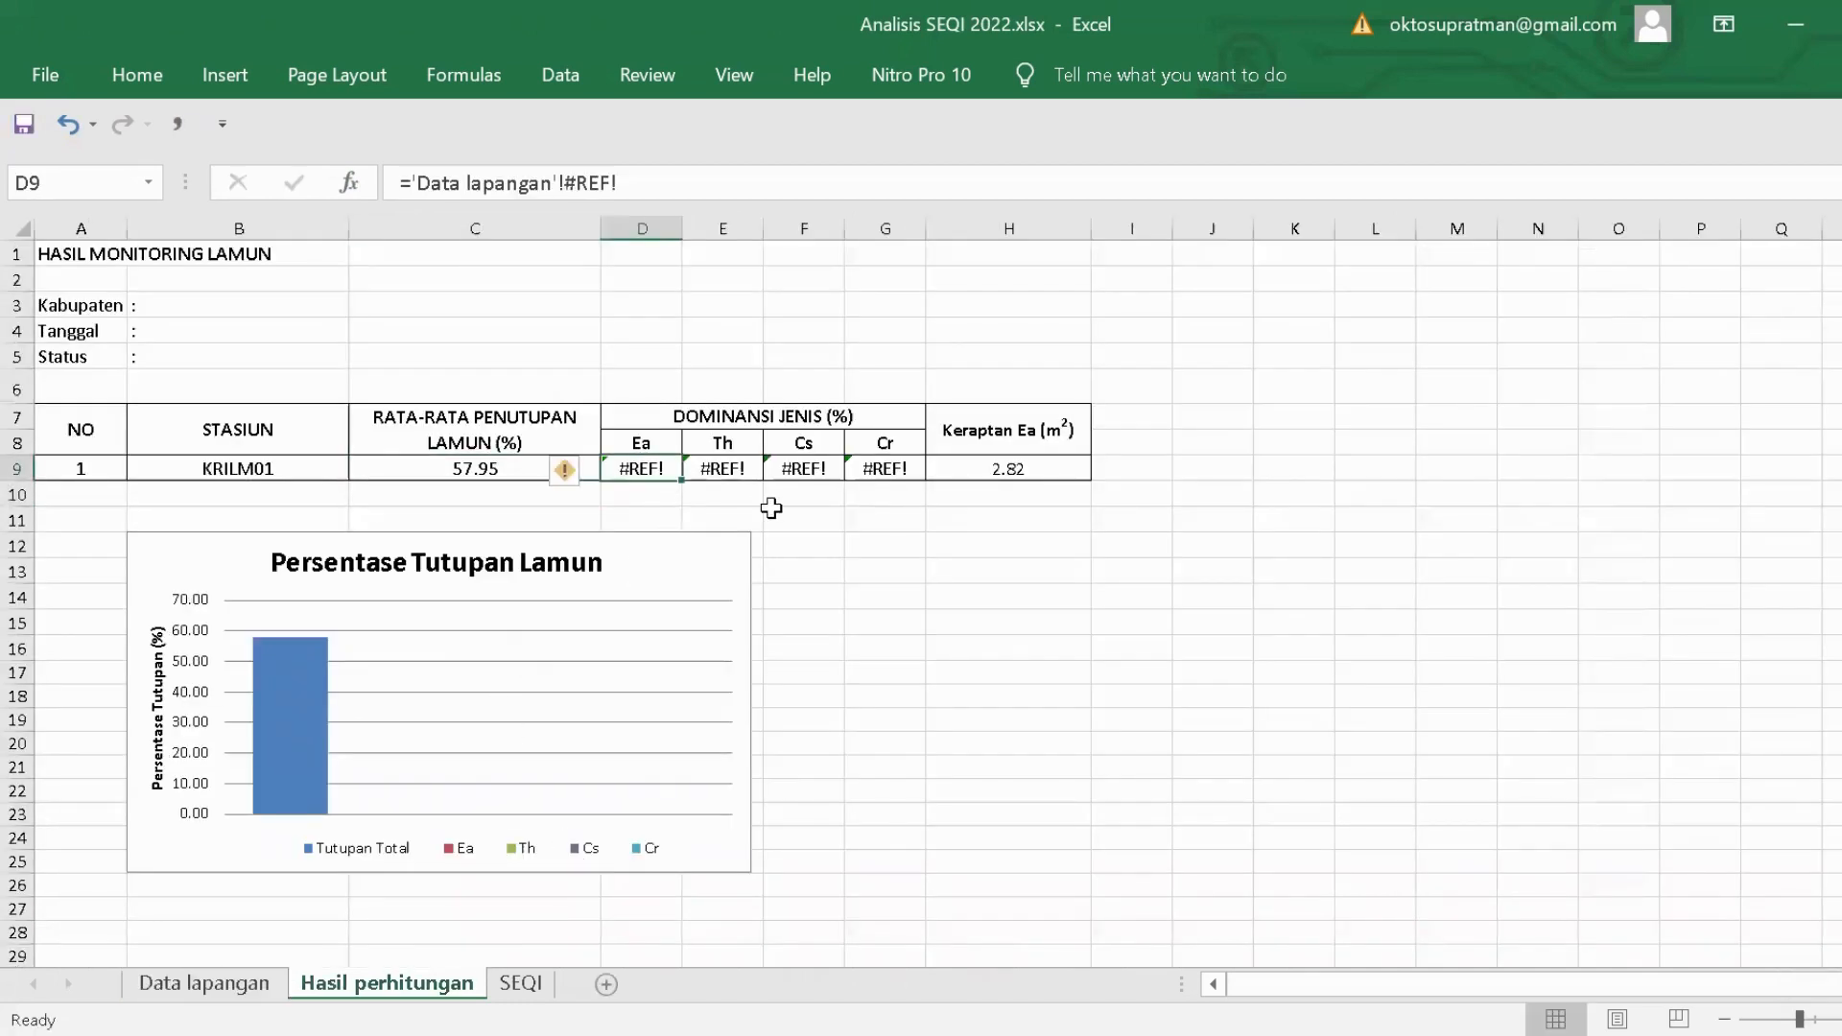
{"action": "type", "text": "="}
{"action": "left_click", "coordinate": [259, 988]}
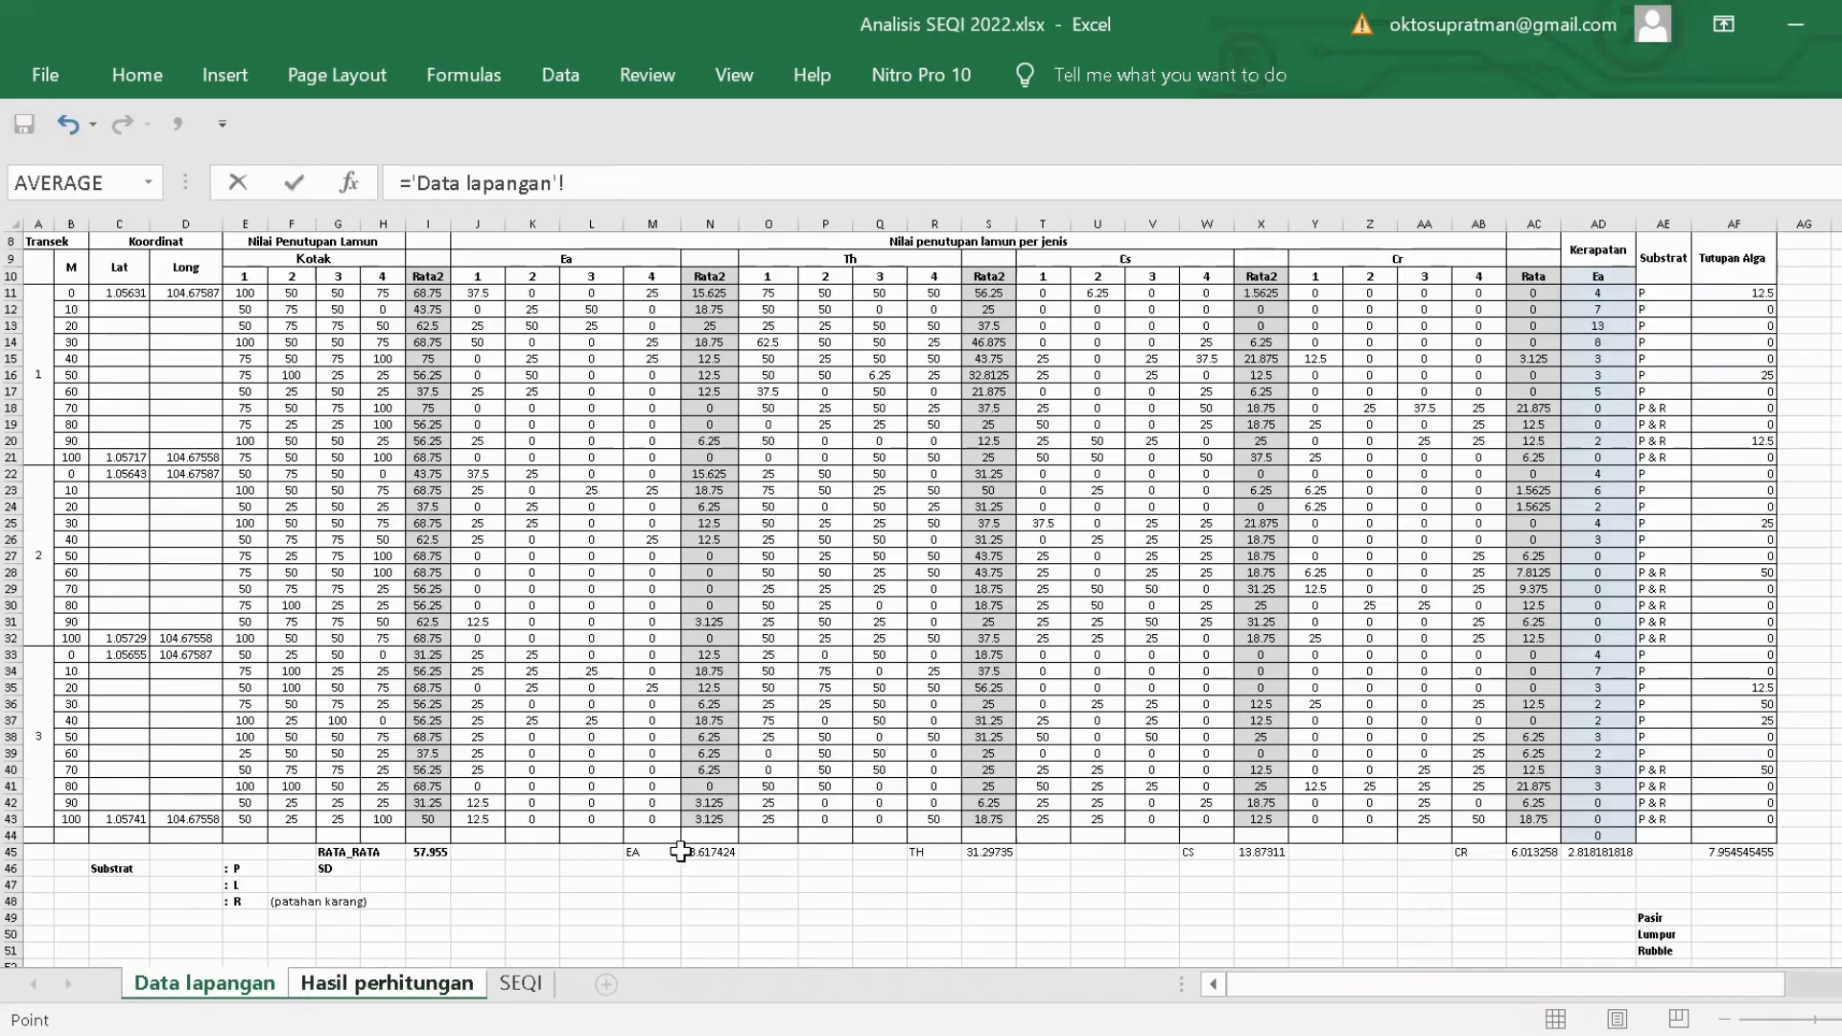
{"action": "left_click", "coordinate": [689, 852]}
{"action": "key", "text": "Return"}
Link the Th dominance in E9 of Hasil perhitungan to S45 of Data lapangan.
{"action": "left_click", "coordinate": [699, 467]}
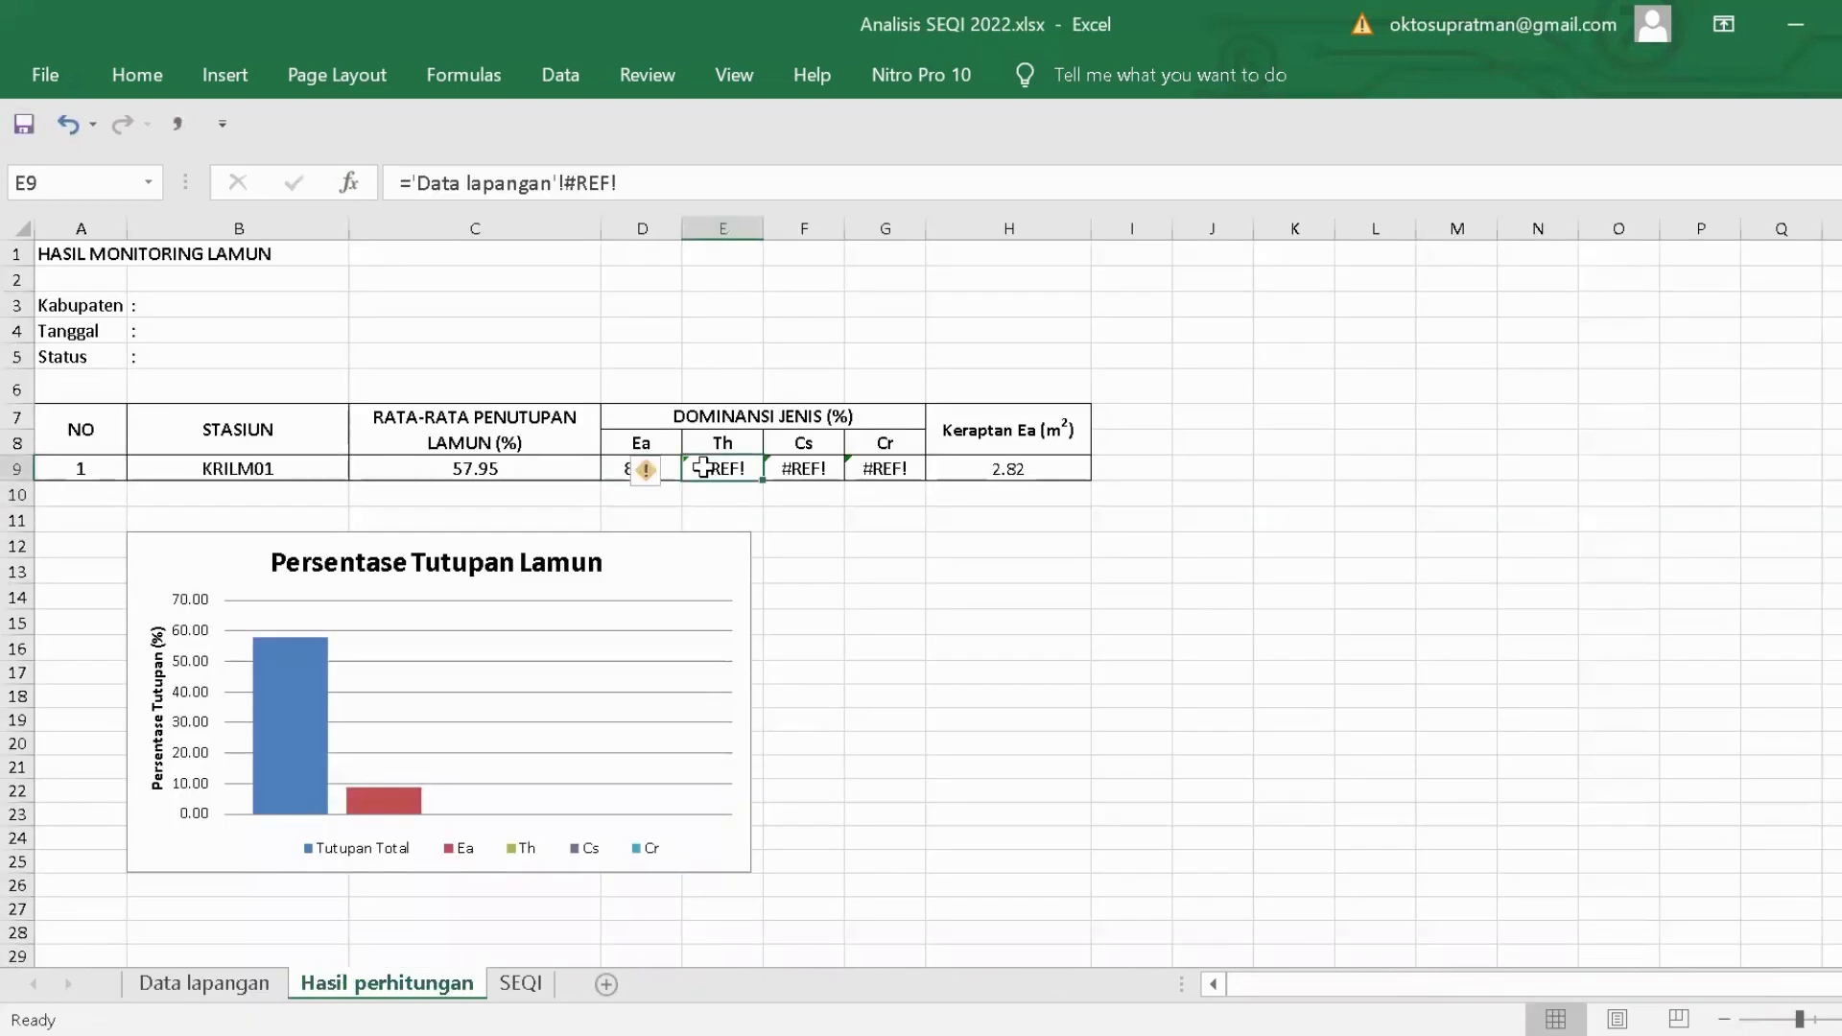
{"action": "type", "text": "="}
{"action": "left_click", "coordinate": [196, 985]}
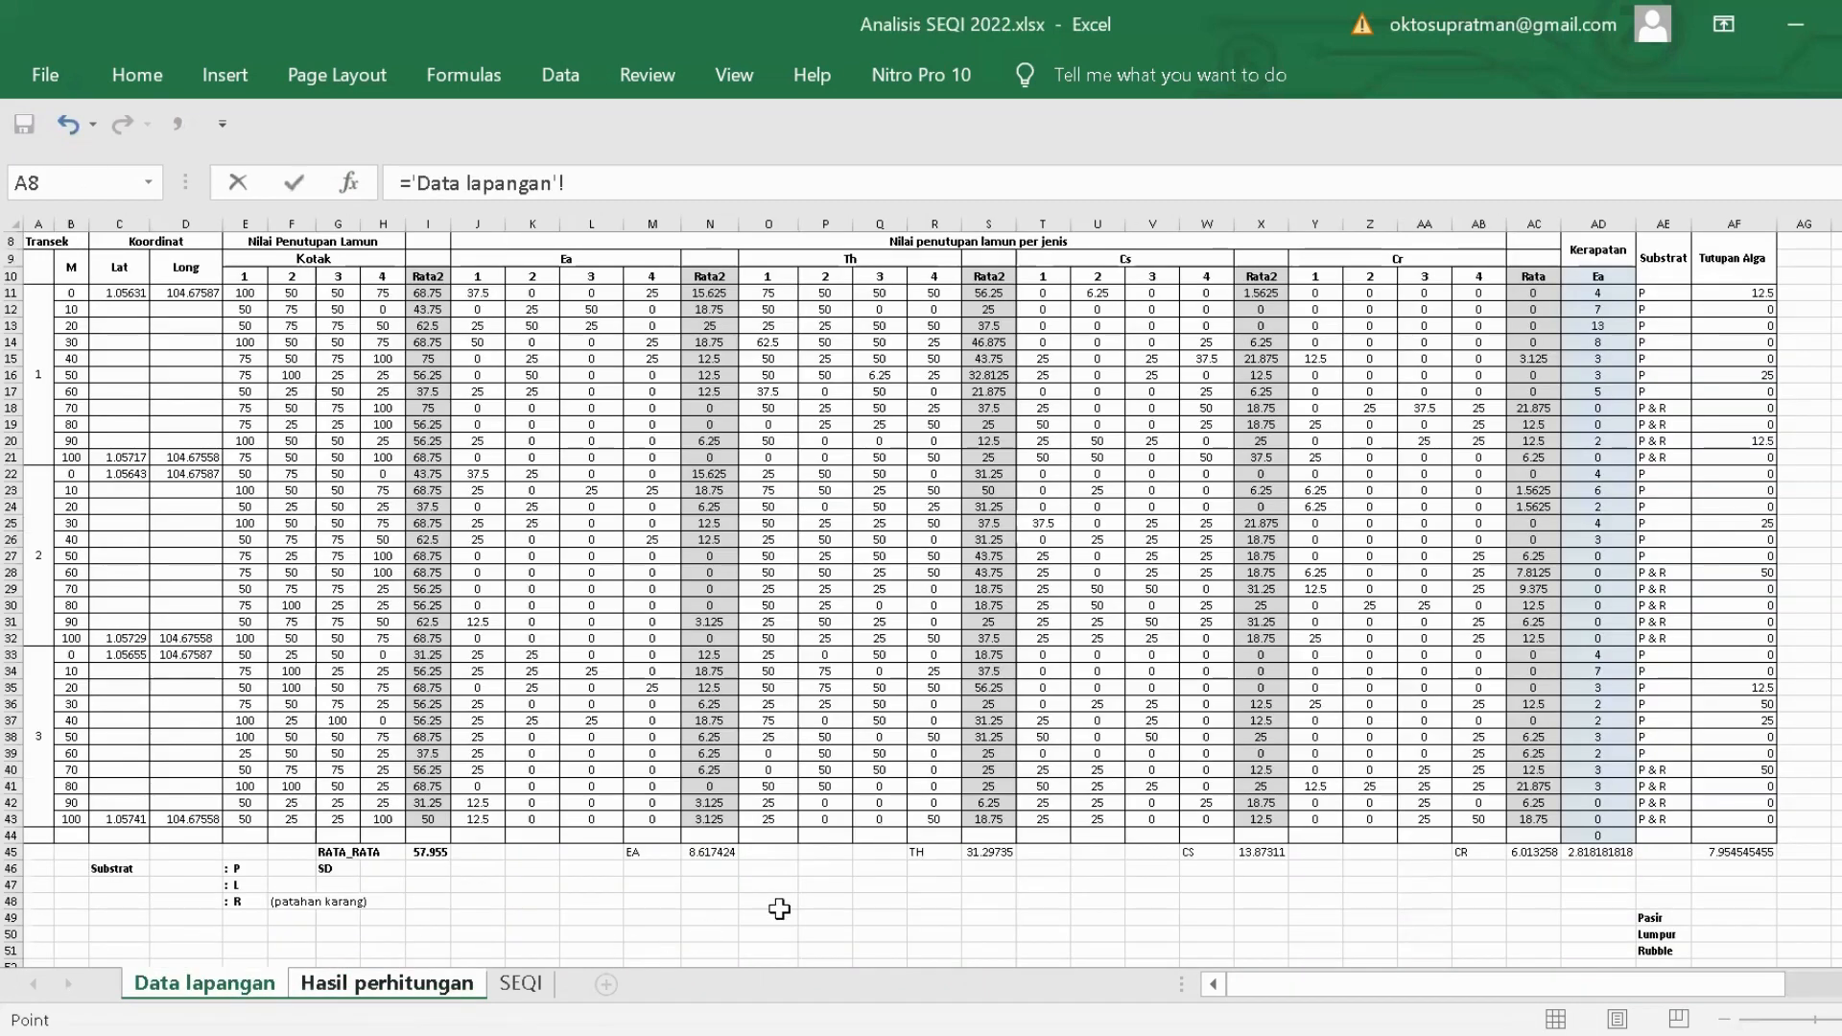
{"action": "left_click", "coordinate": [980, 852]}
{"action": "key", "text": "Return"}
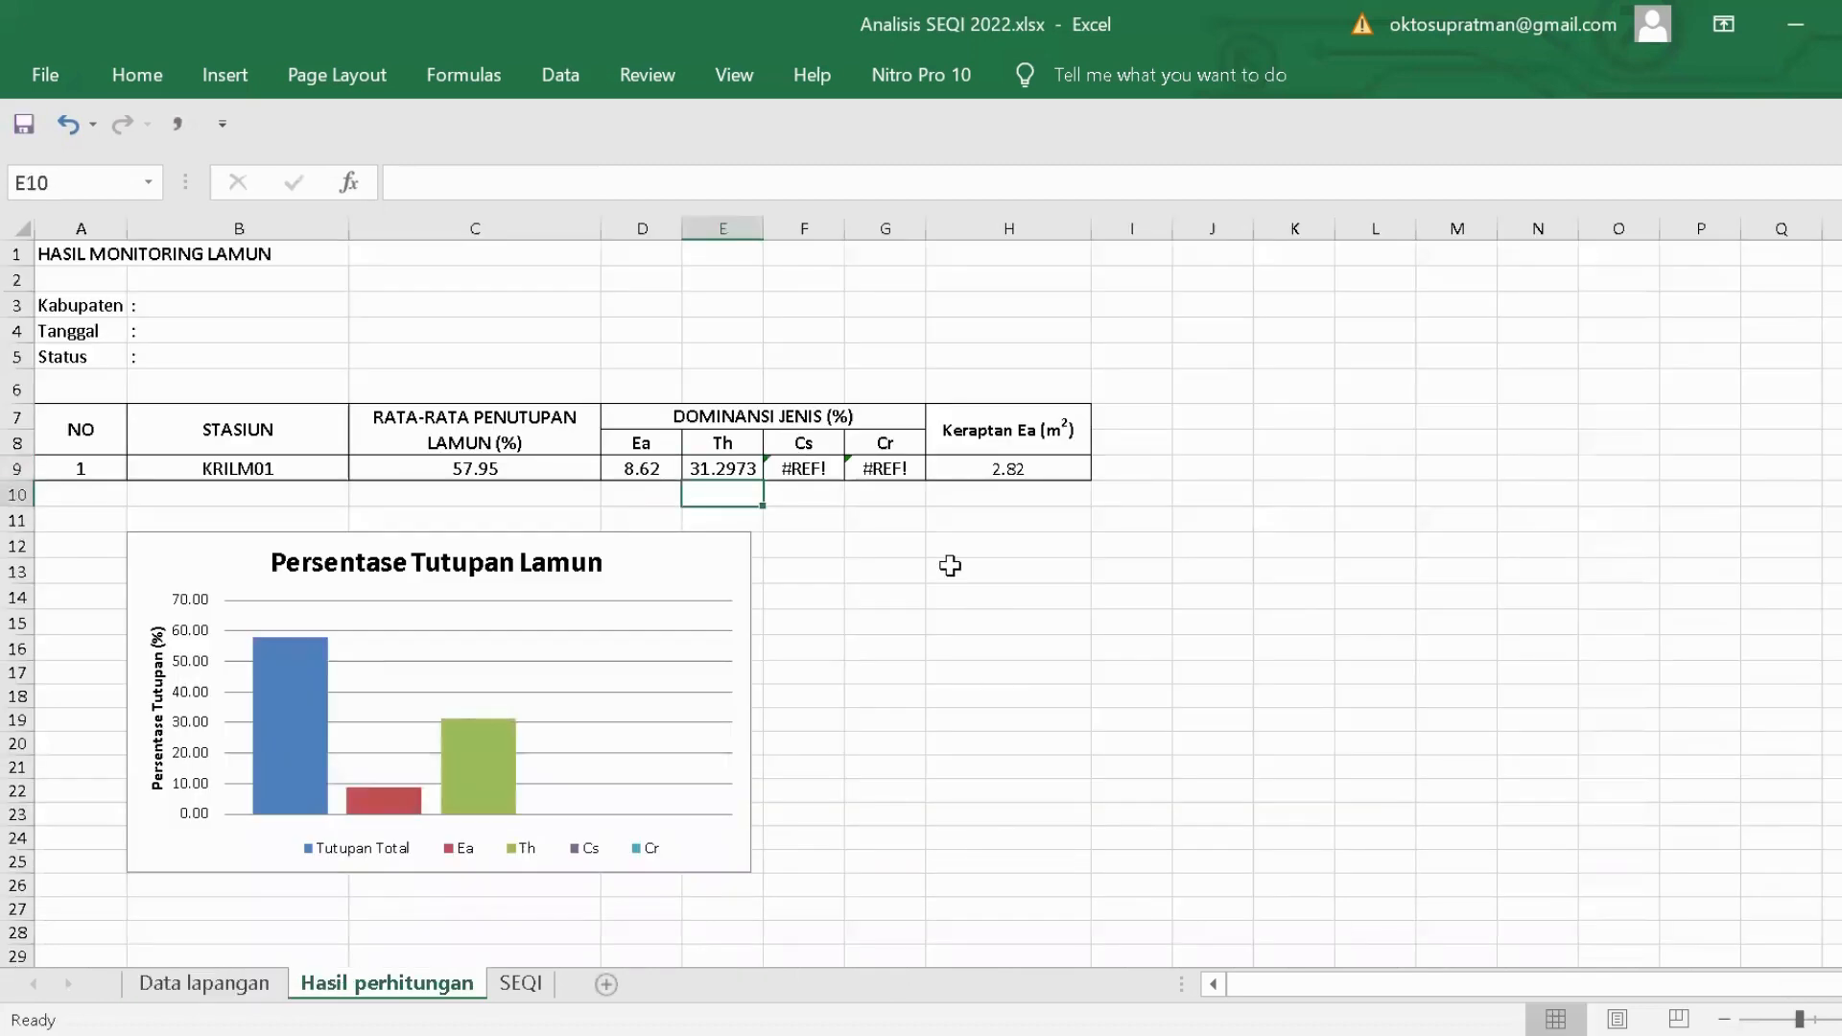
Link the Cs dominance in F9 of Hasil perhitungan to X45 of Data lapangan.
{"action": "left_click", "coordinate": [815, 468]}
{"action": "type", "text": "="}
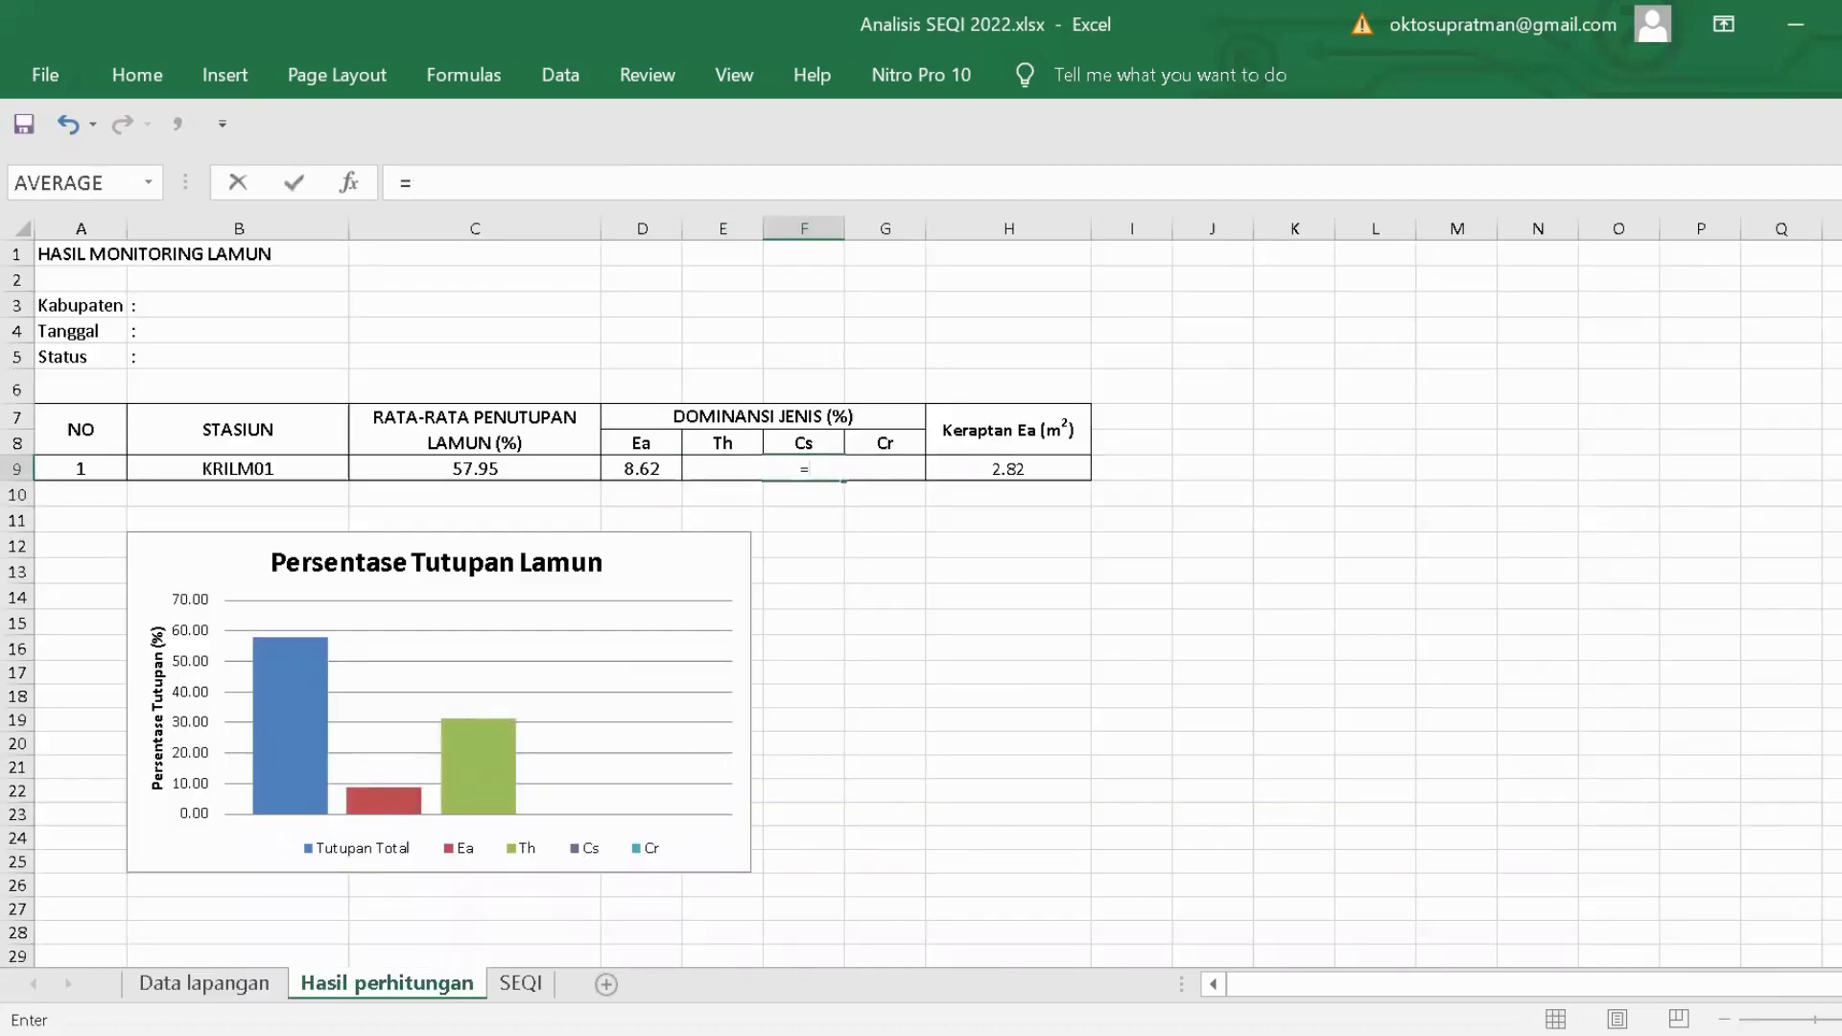
{"action": "left_click", "coordinate": [196, 985]}
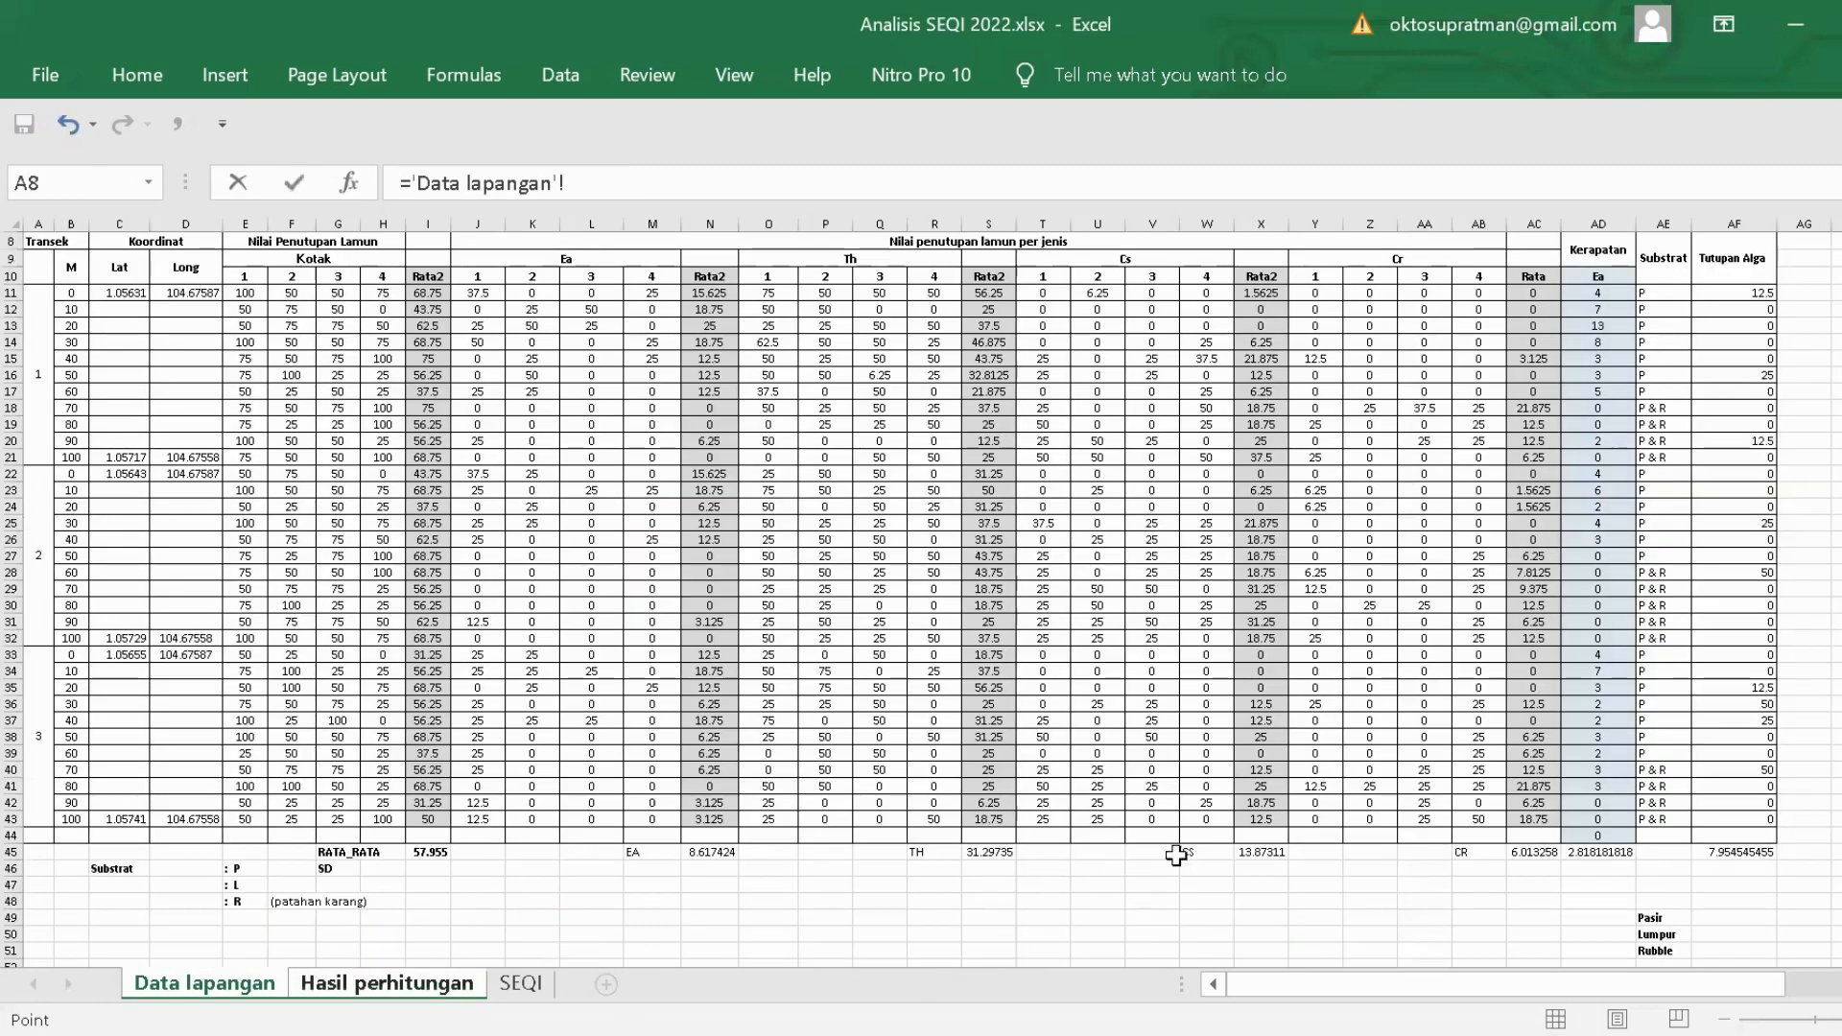
{"action": "left_click", "coordinate": [1252, 852]}
{"action": "key", "text": "Return"}
Link the Cr dominance in G9 of Hasil perhitungan to AC45 of Data lapangan.
{"action": "left_click", "coordinate": [885, 468]}
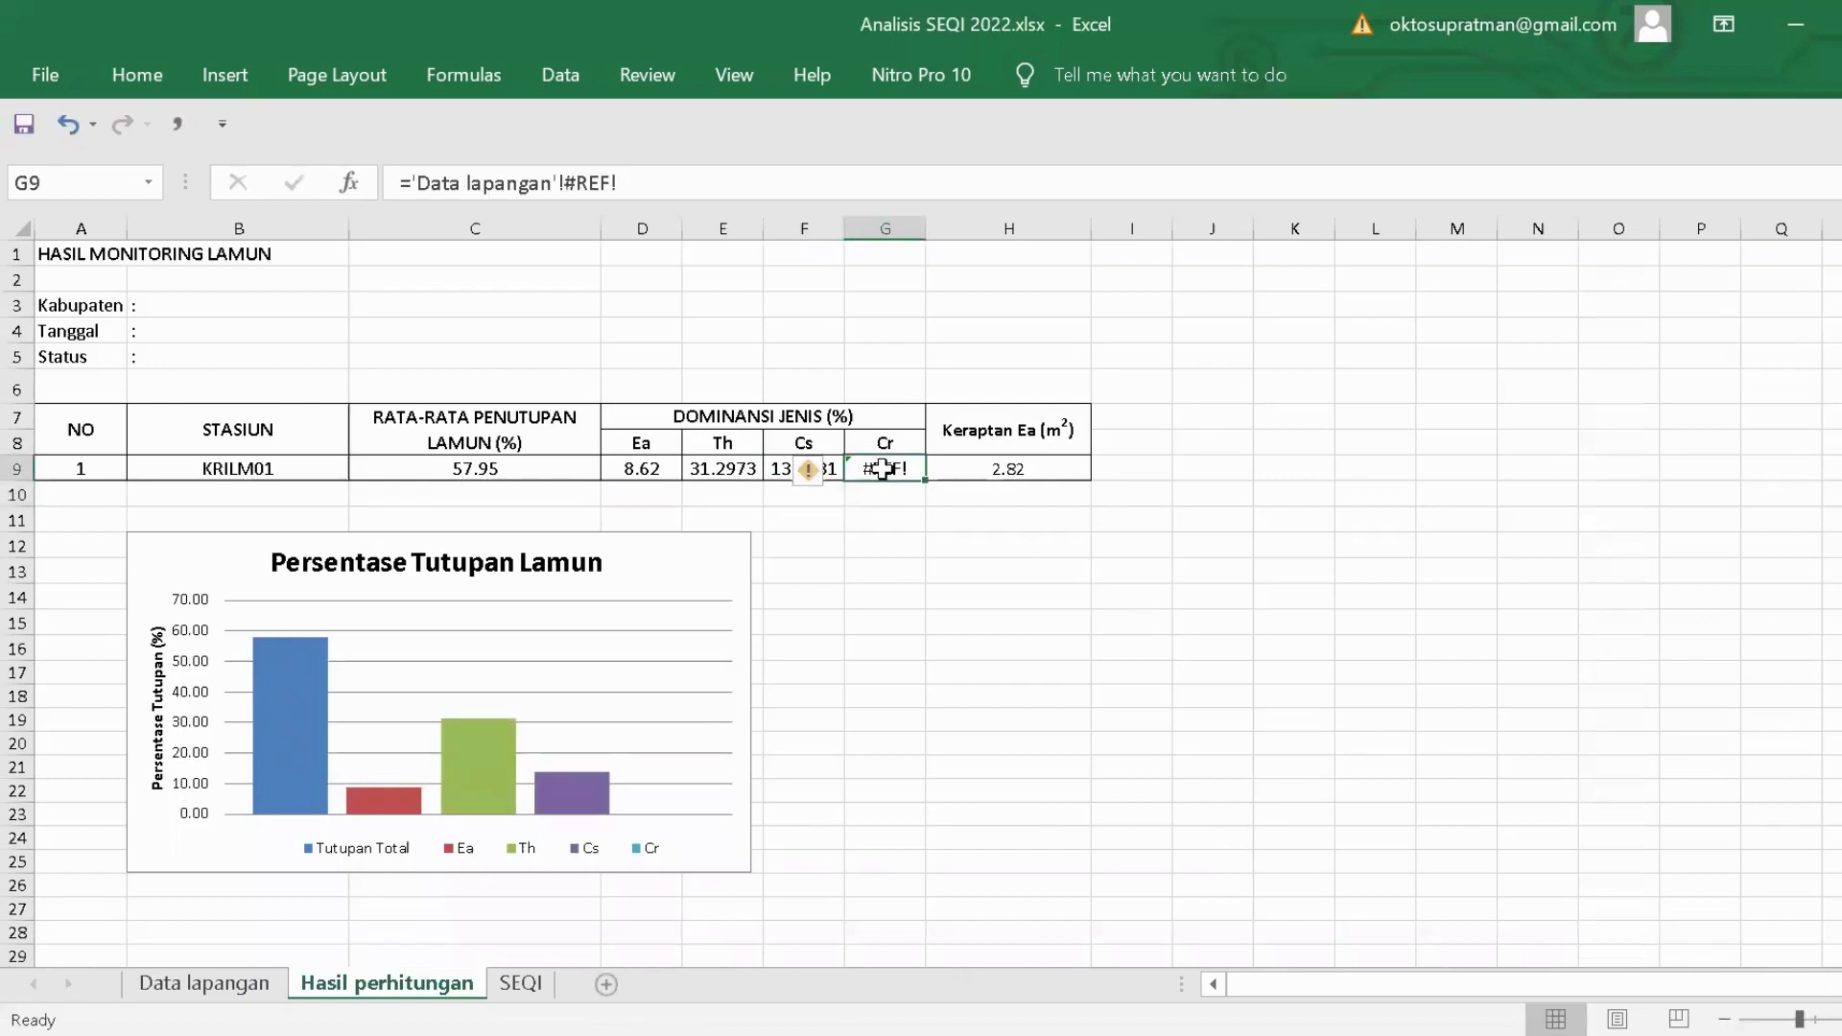
{"action": "type", "text": "="}
{"action": "left_click", "coordinate": [197, 986]}
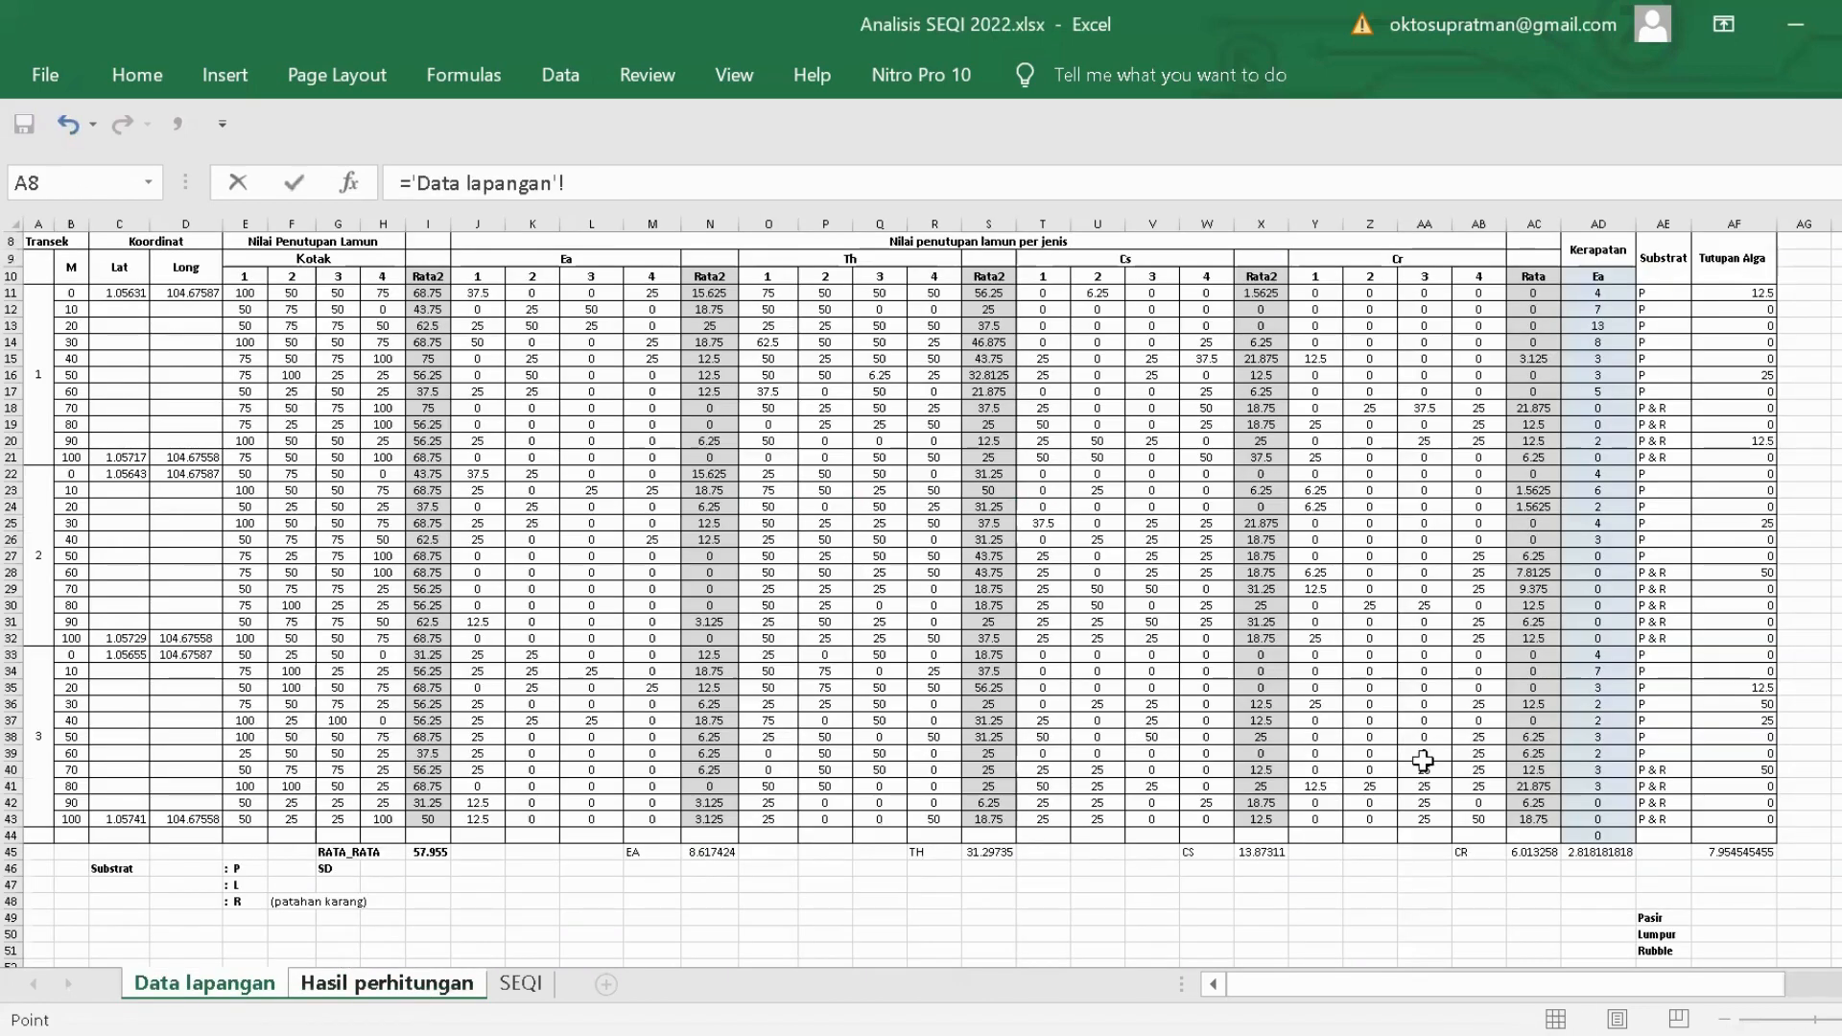
{"action": "left_click", "coordinate": [1532, 852]}
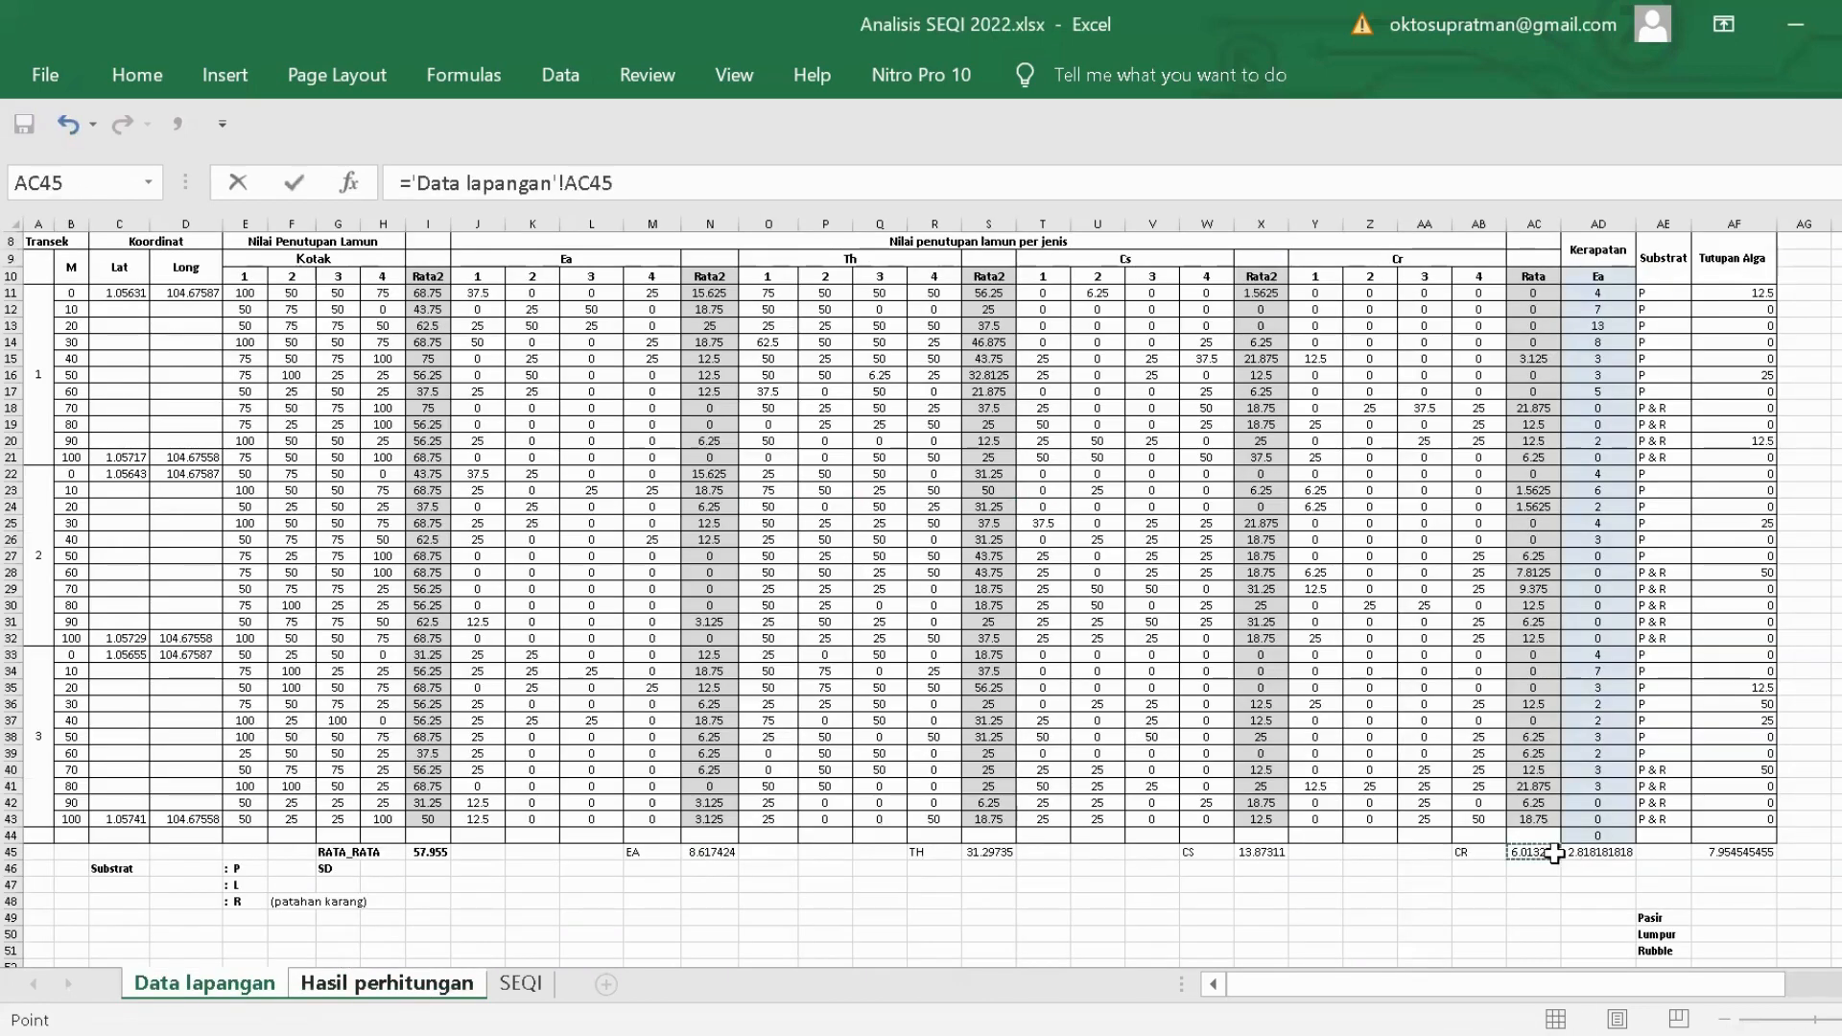
{"action": "key", "text": "Return"}
Check the source reference of the Ea density in H9 and review the Data lapangan sheet.
{"action": "left_click", "coordinate": [1016, 464]}
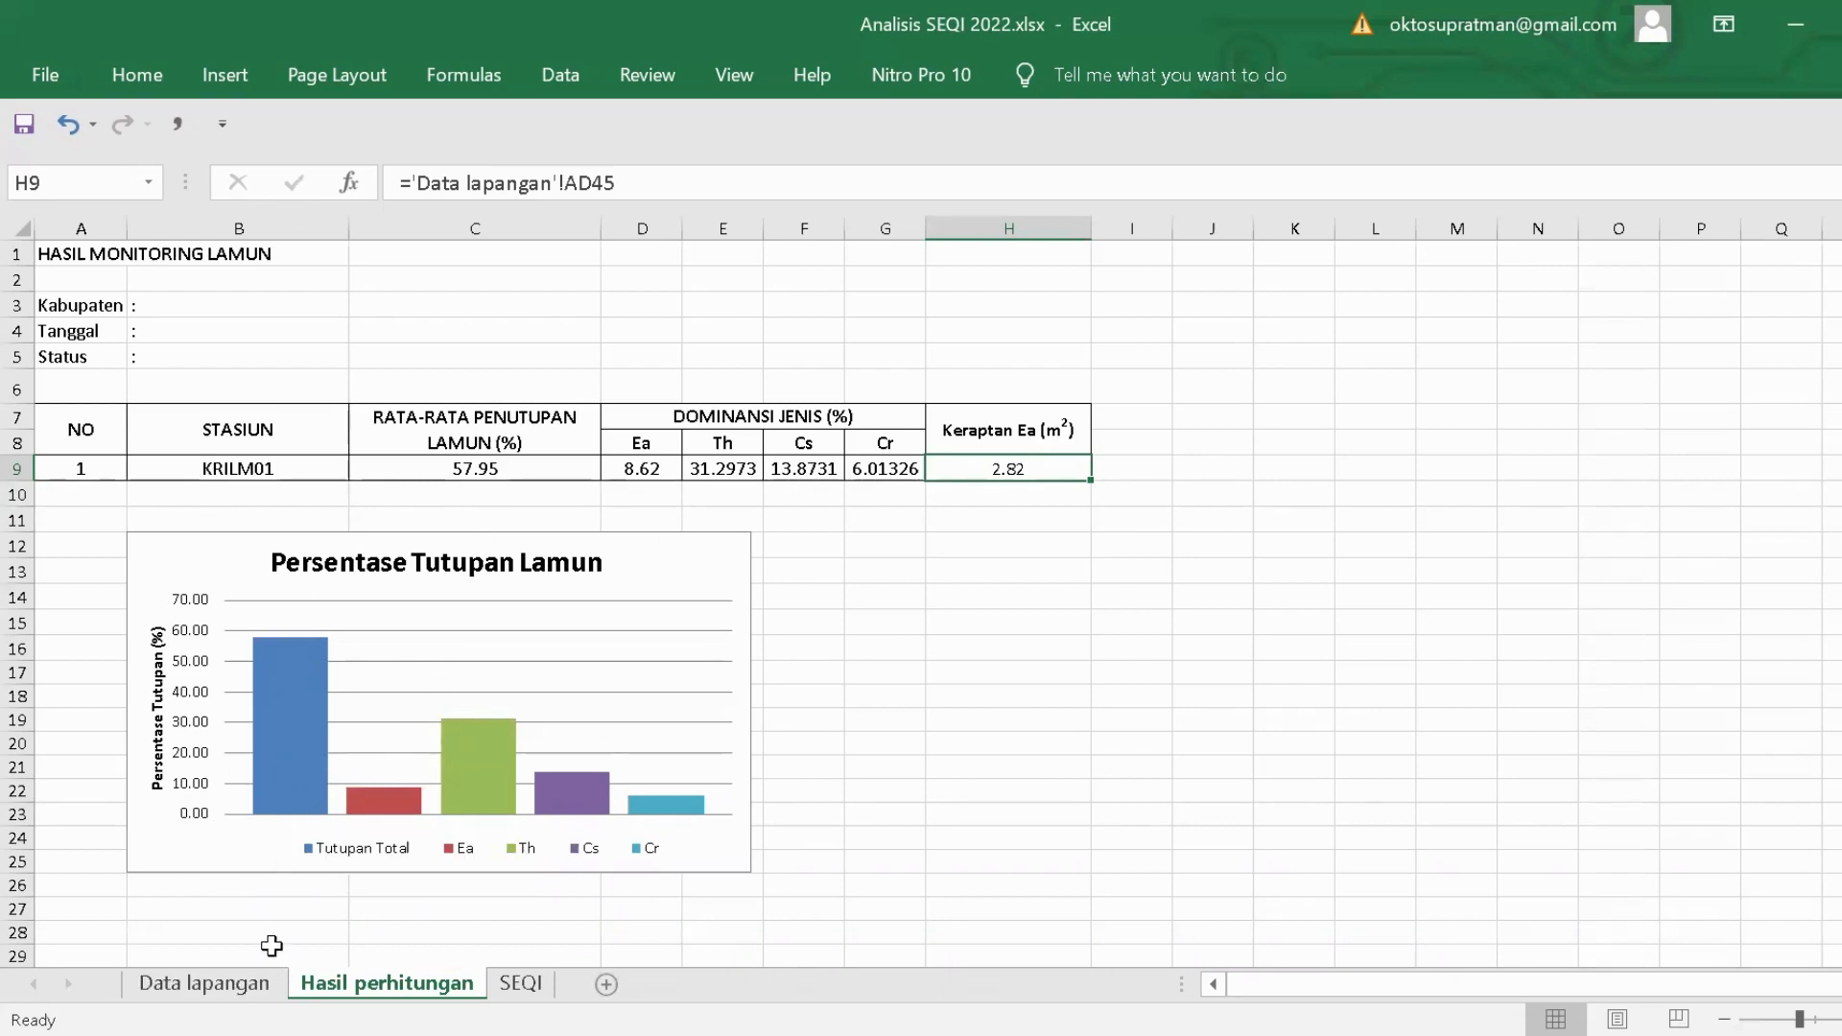
{"action": "key", "text": "ctrl+Page_Up"}
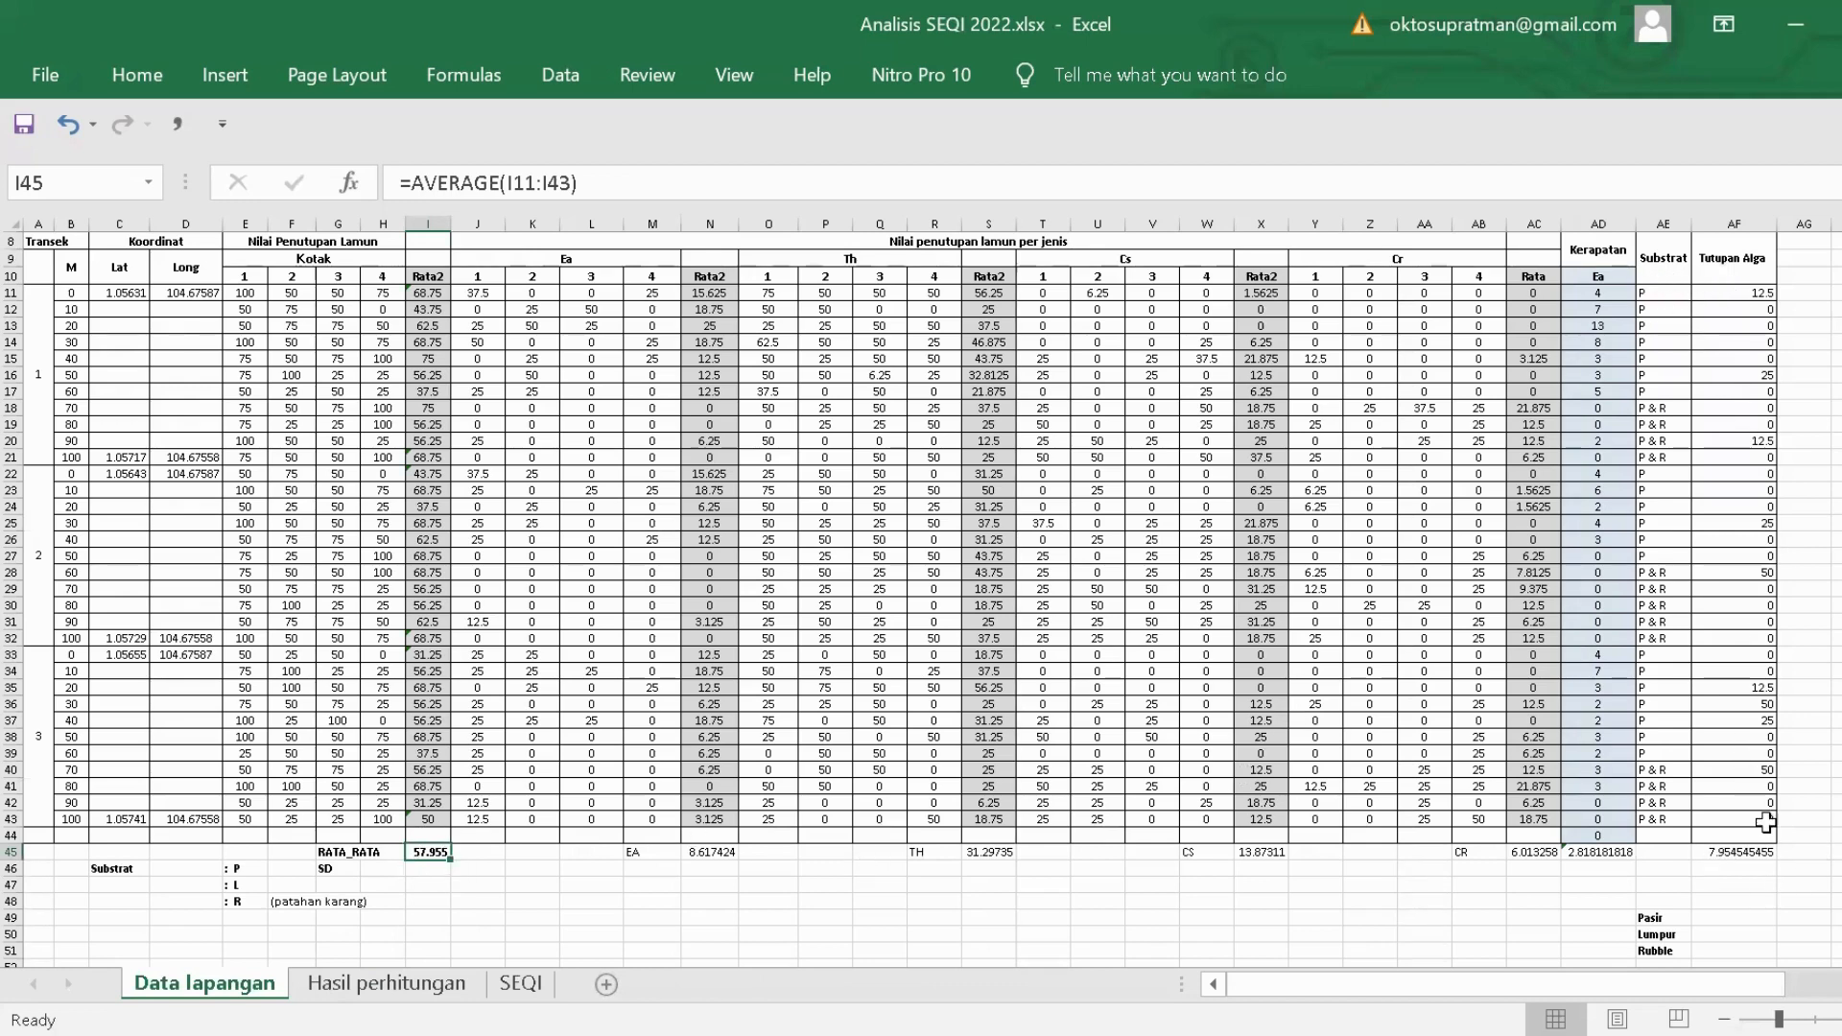
{"action": "scroll", "coordinate": [1744, 777], "scroll_direction": "up", "scroll_amount": 3}
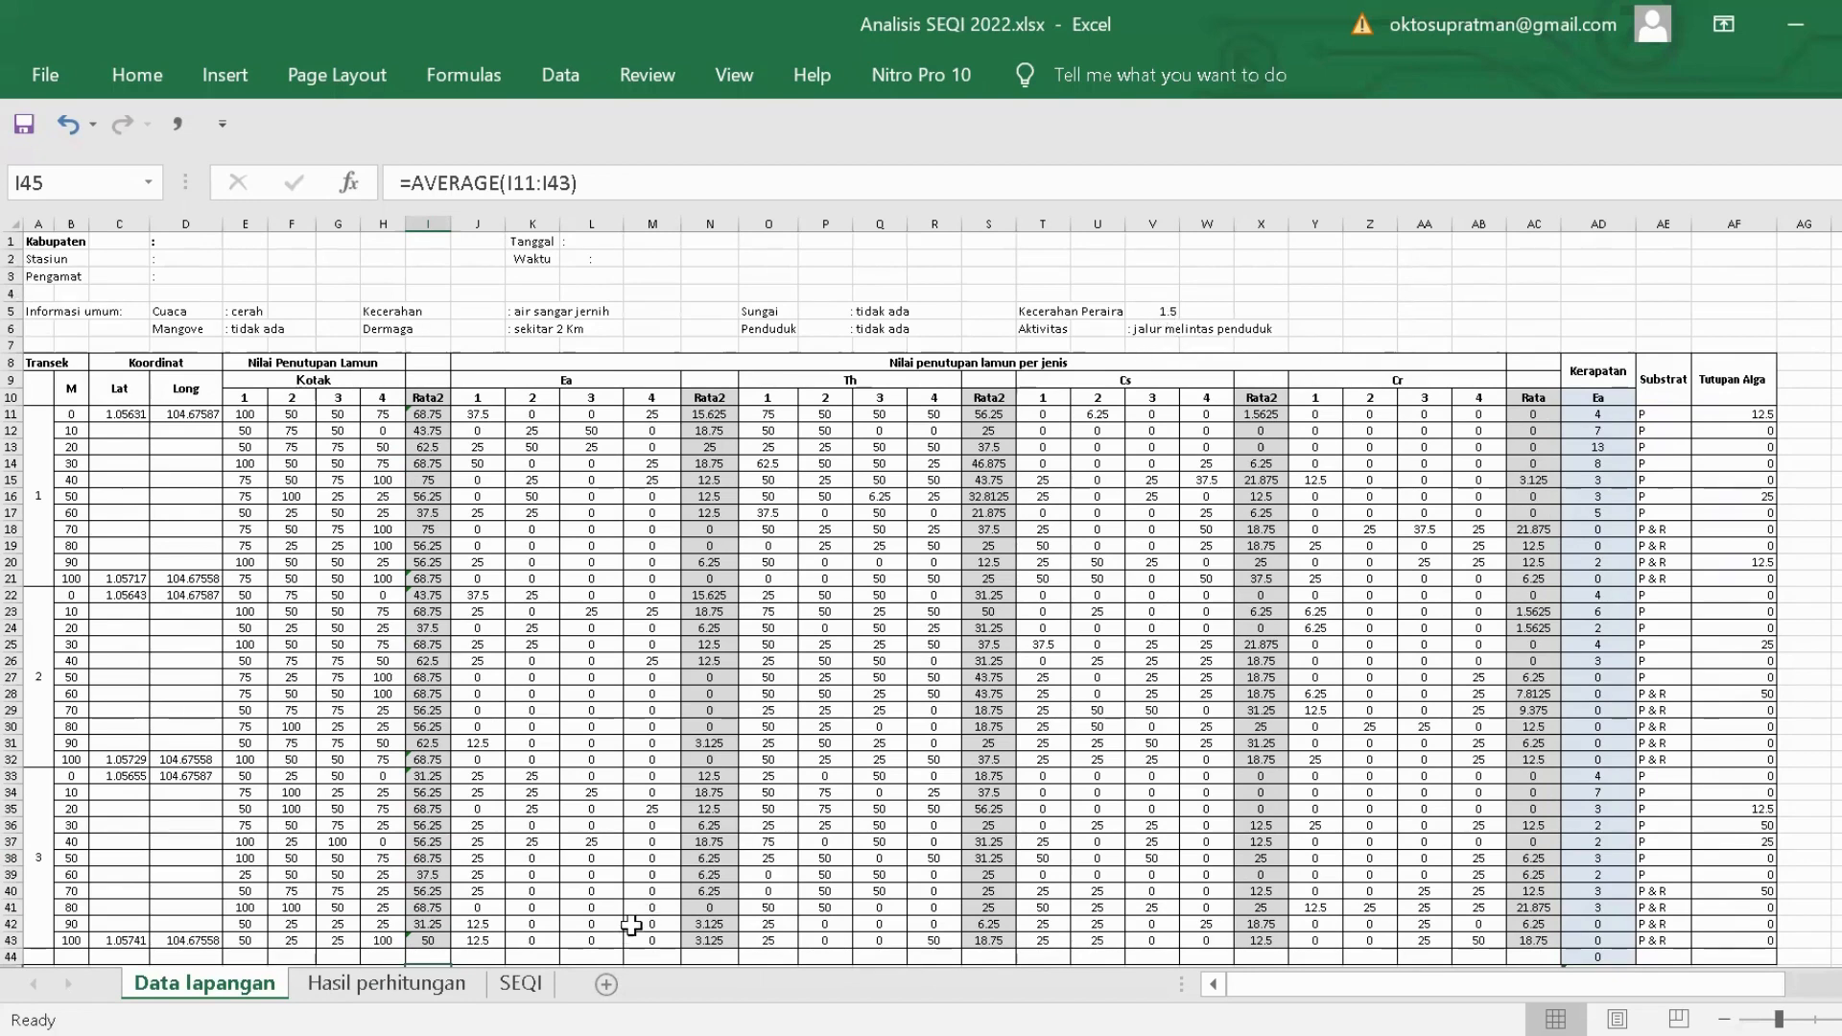
{"action": "scroll", "coordinate": [617, 933], "scroll_direction": "down", "scroll_amount": 1}
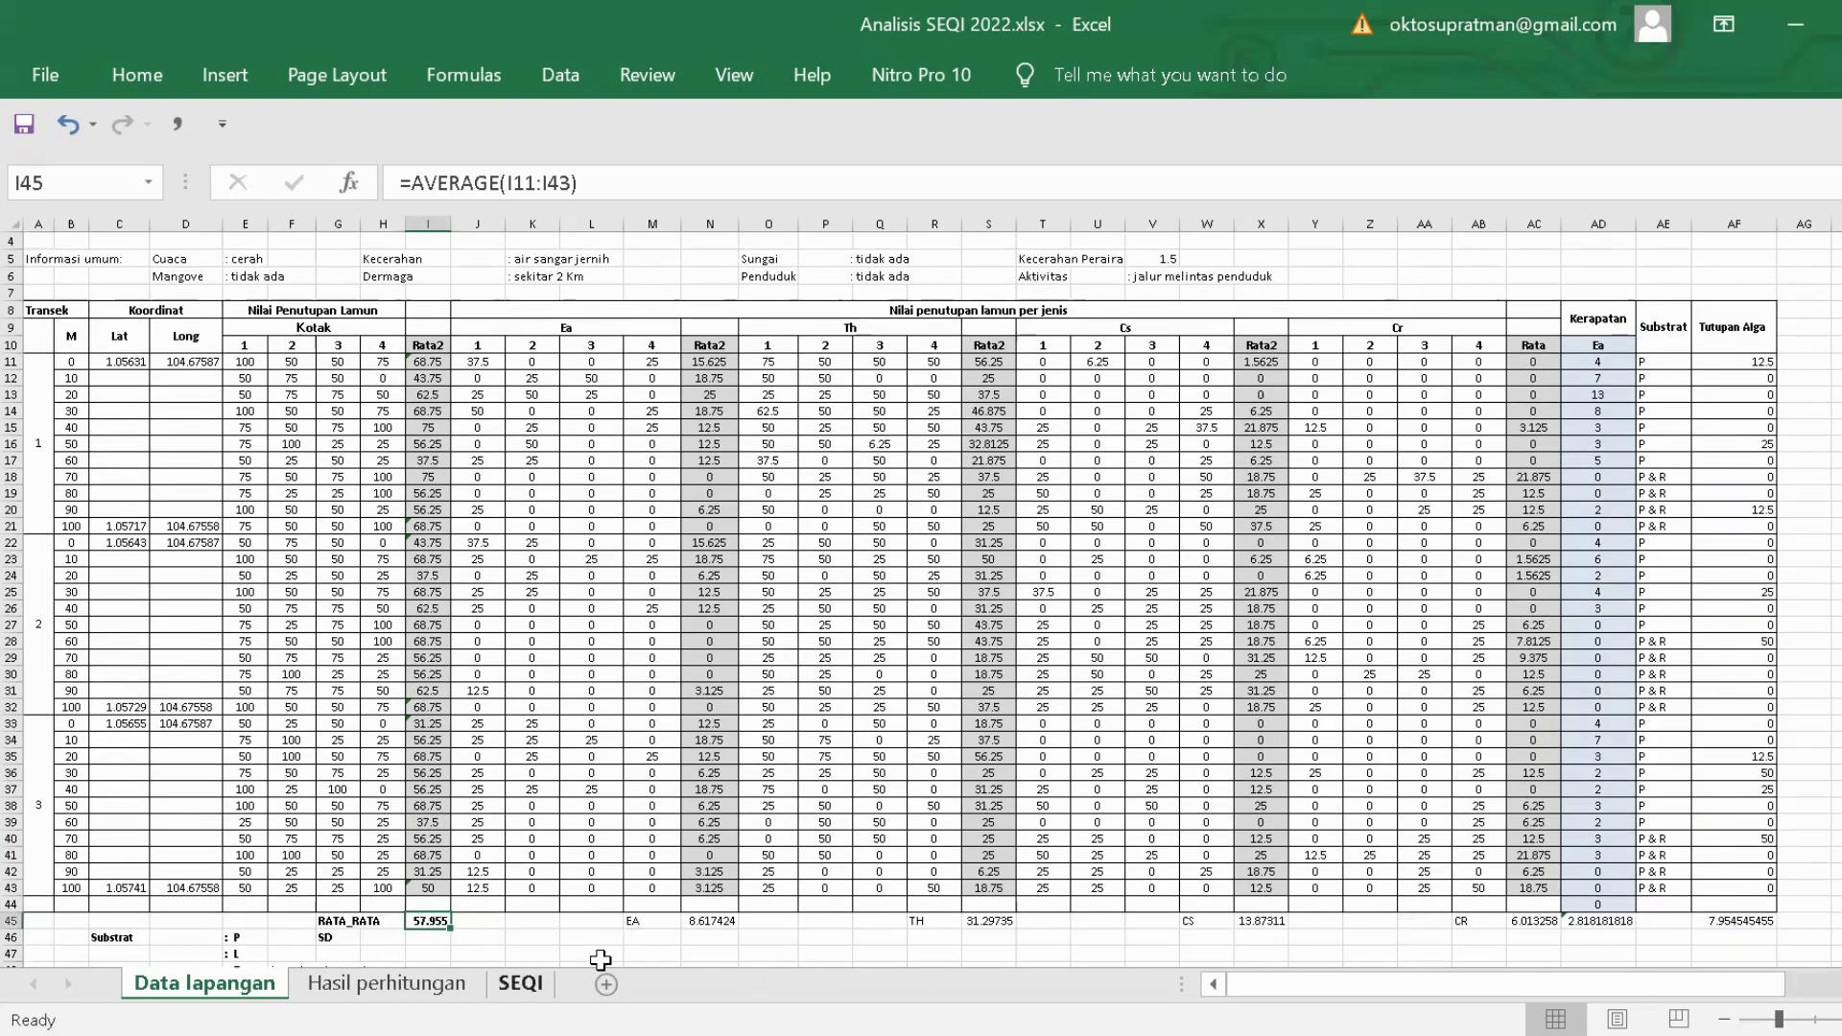
Check the species columns in Data lapangan and enter 4 as the Kekayaan Spesies result in C4 of the SEQI sheet.
{"action": "left_click", "coordinate": [519, 984]}
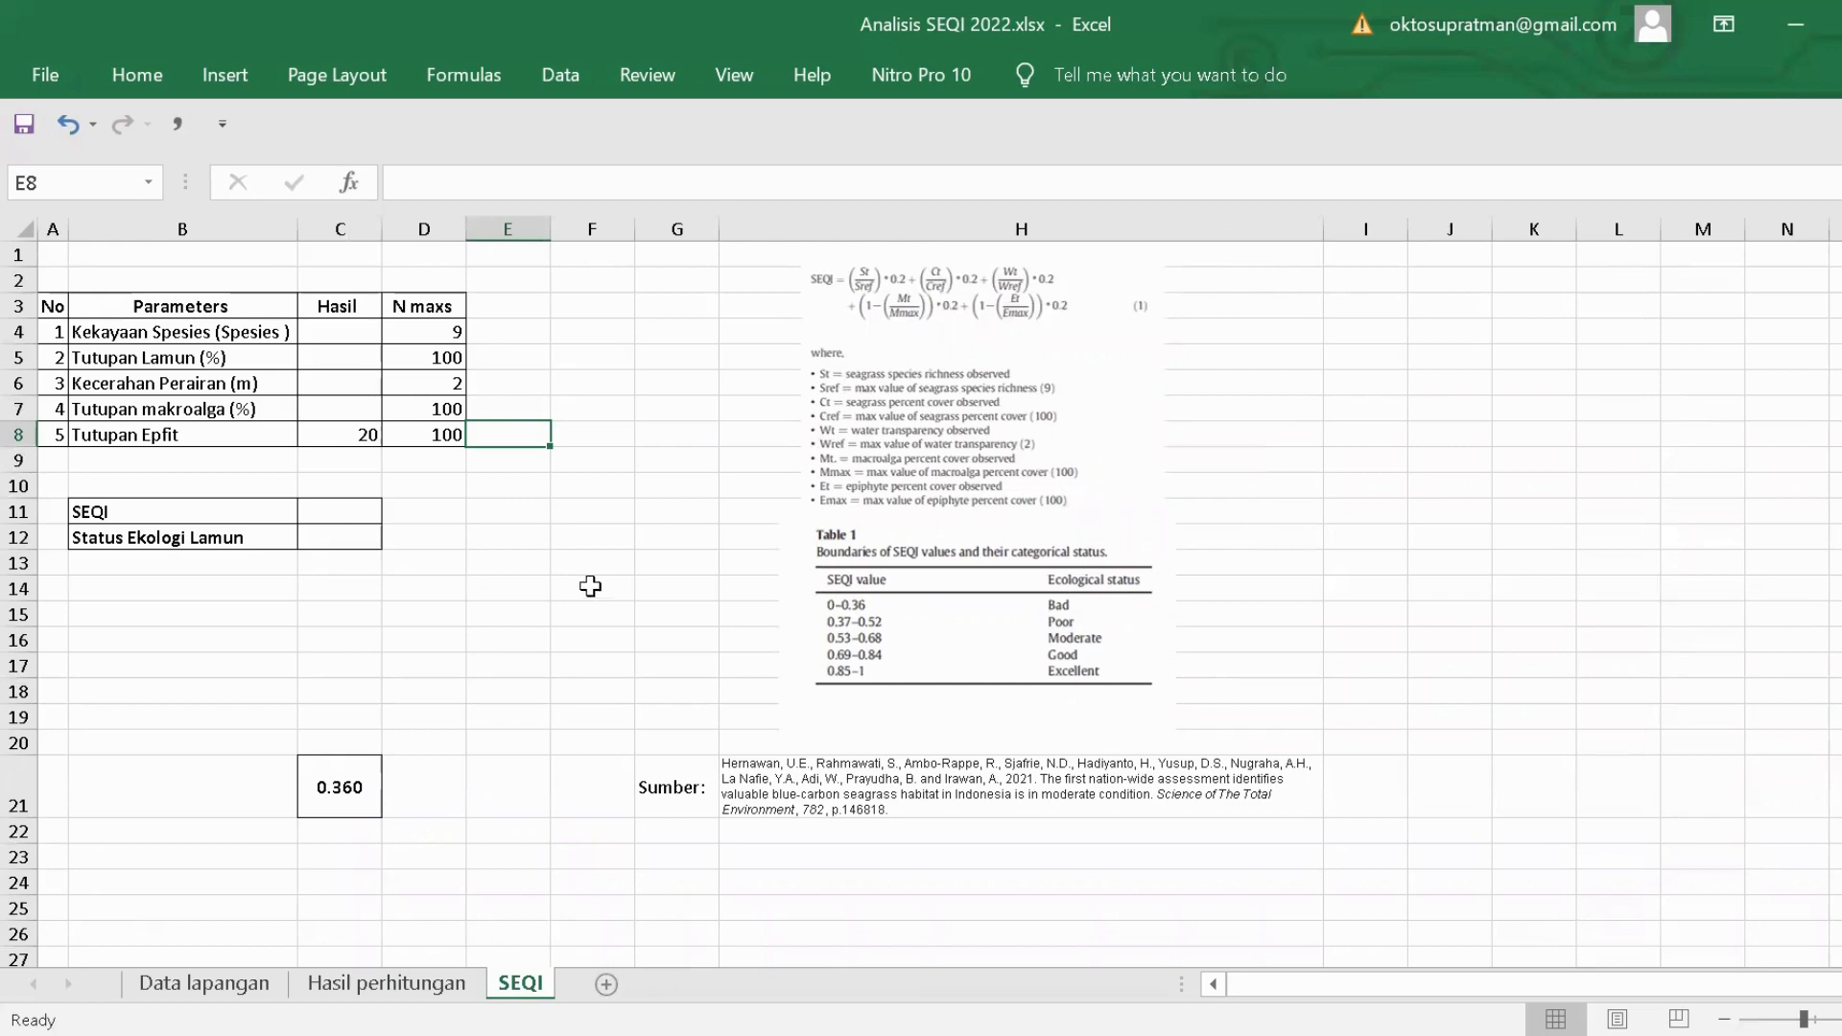
{"action": "left_click", "coordinate": [341, 331]}
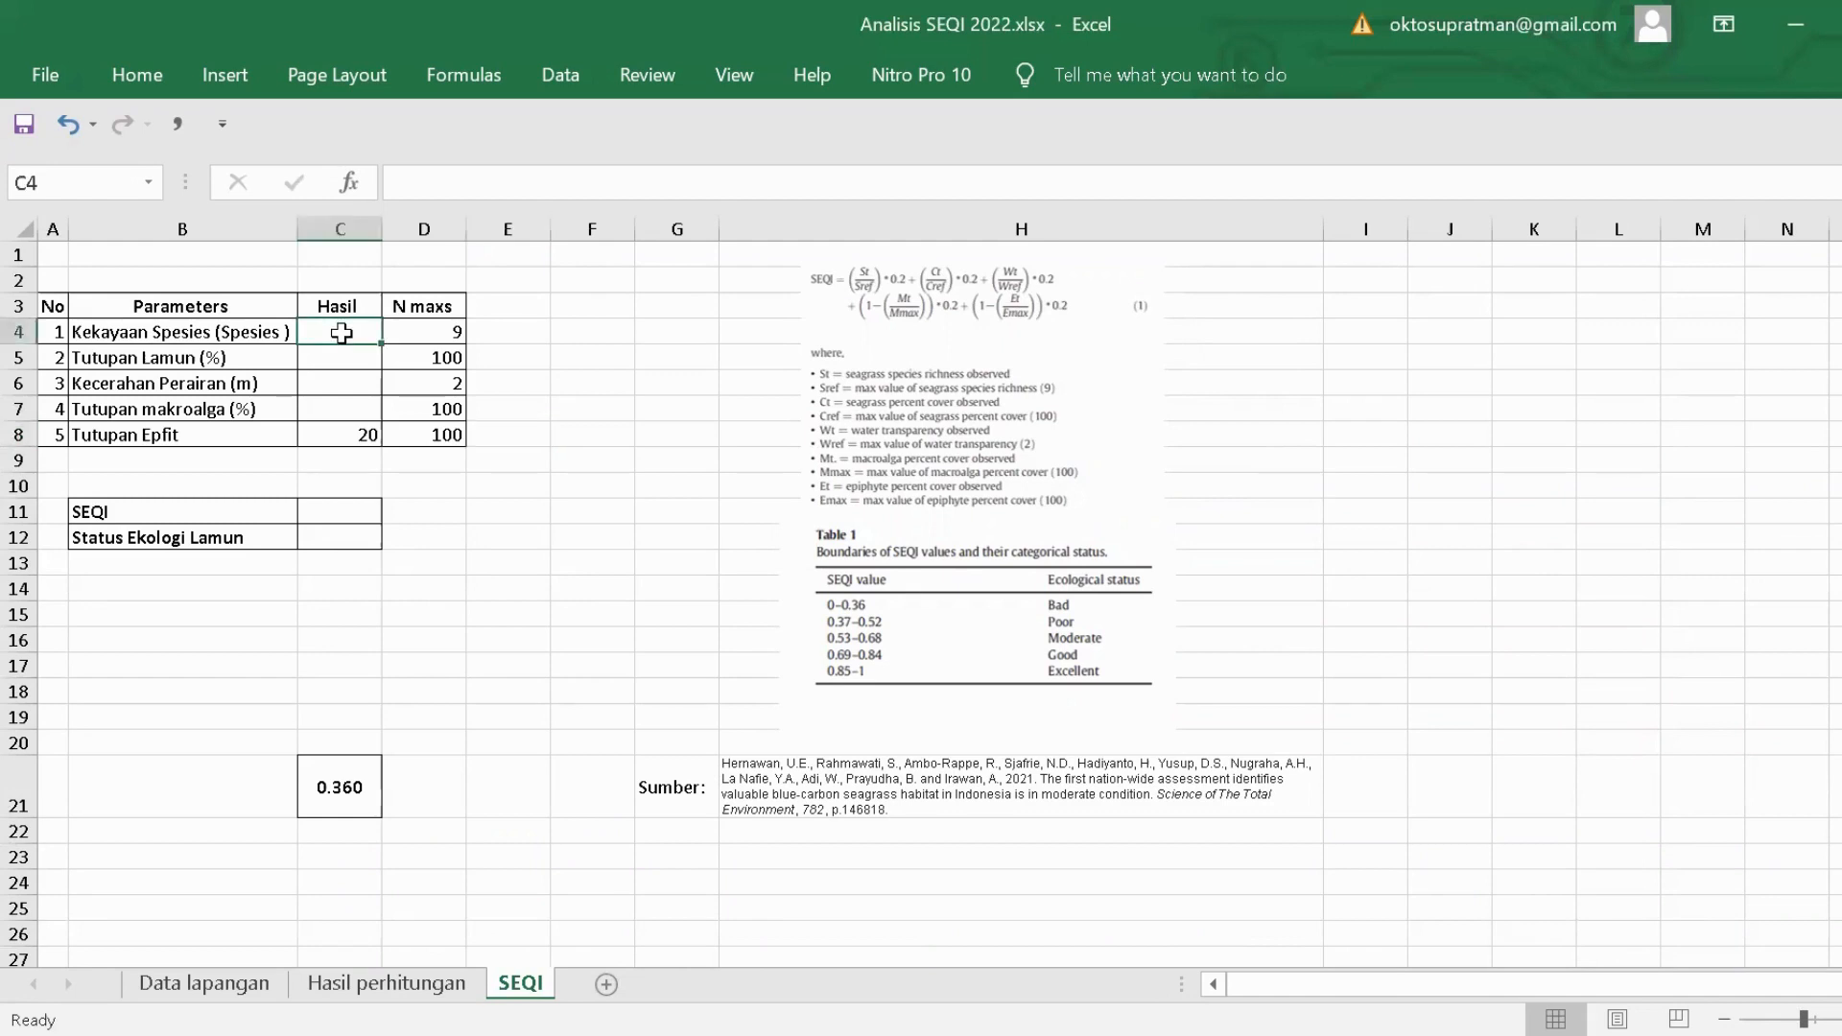
{"action": "left_click", "coordinate": [232, 985]}
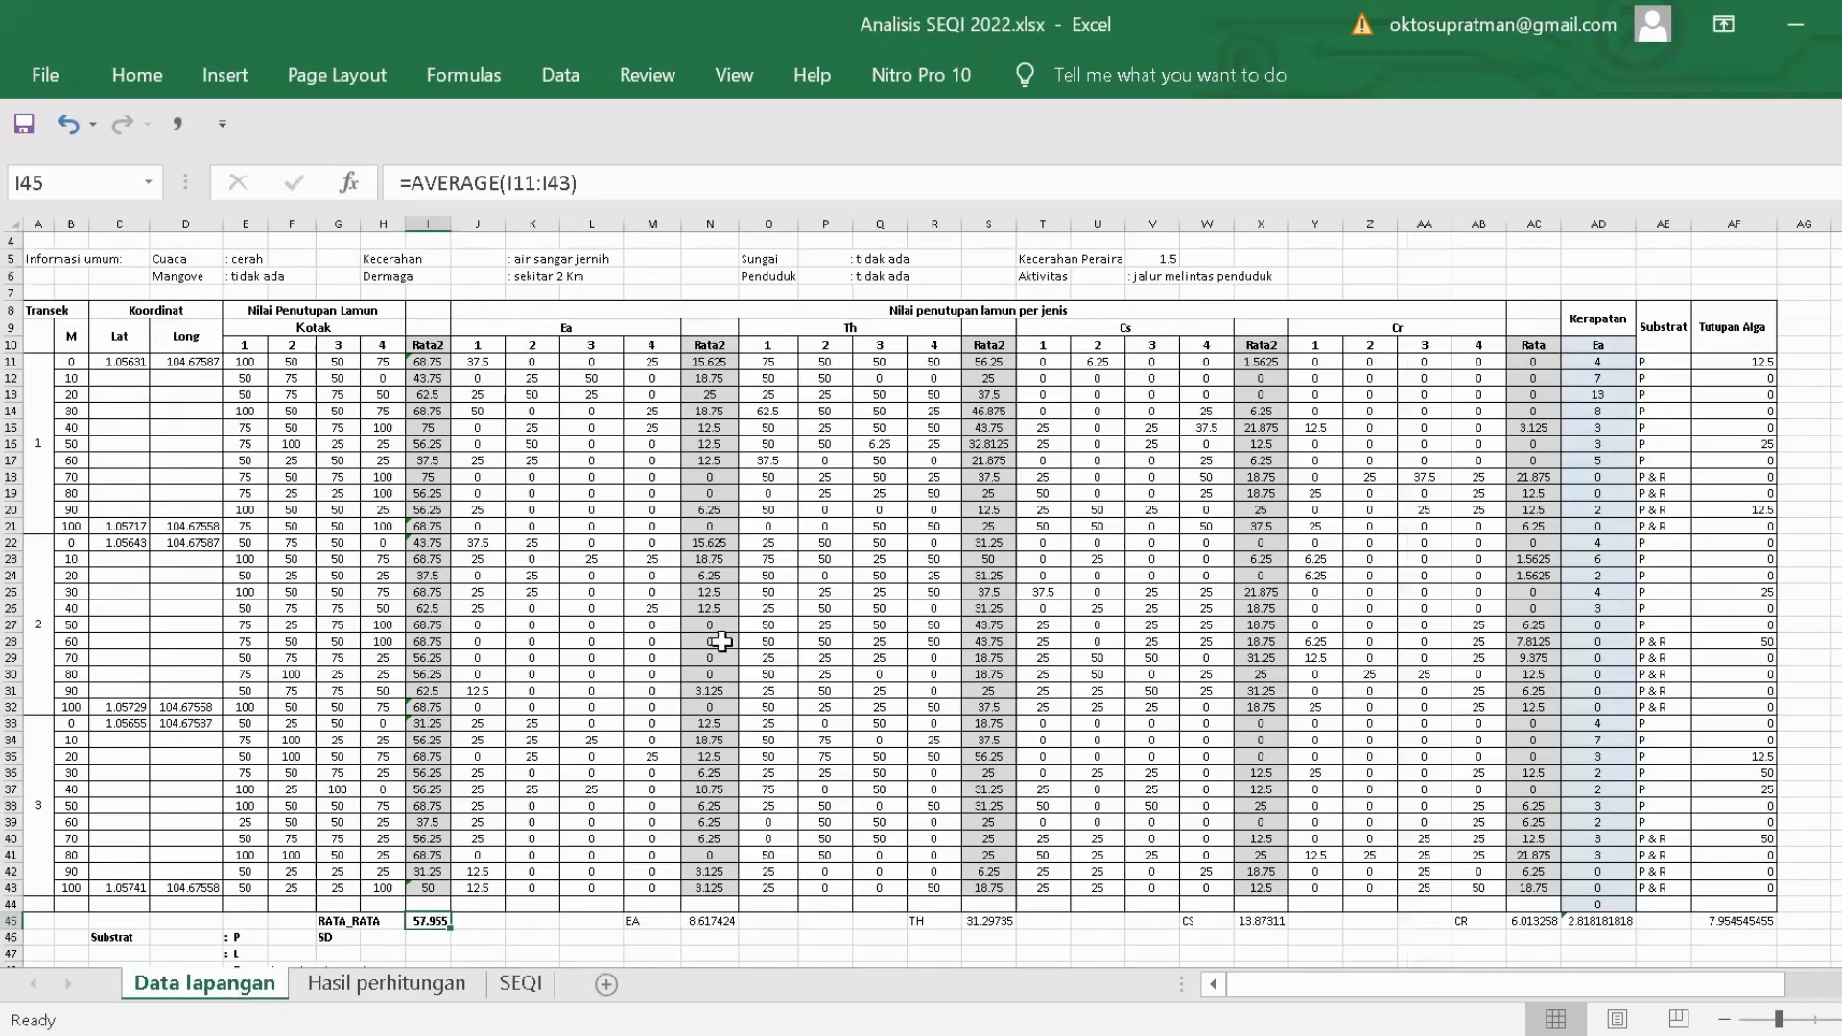
{"action": "scroll", "coordinate": [823, 518], "scroll_direction": "up", "scroll_amount": 1}
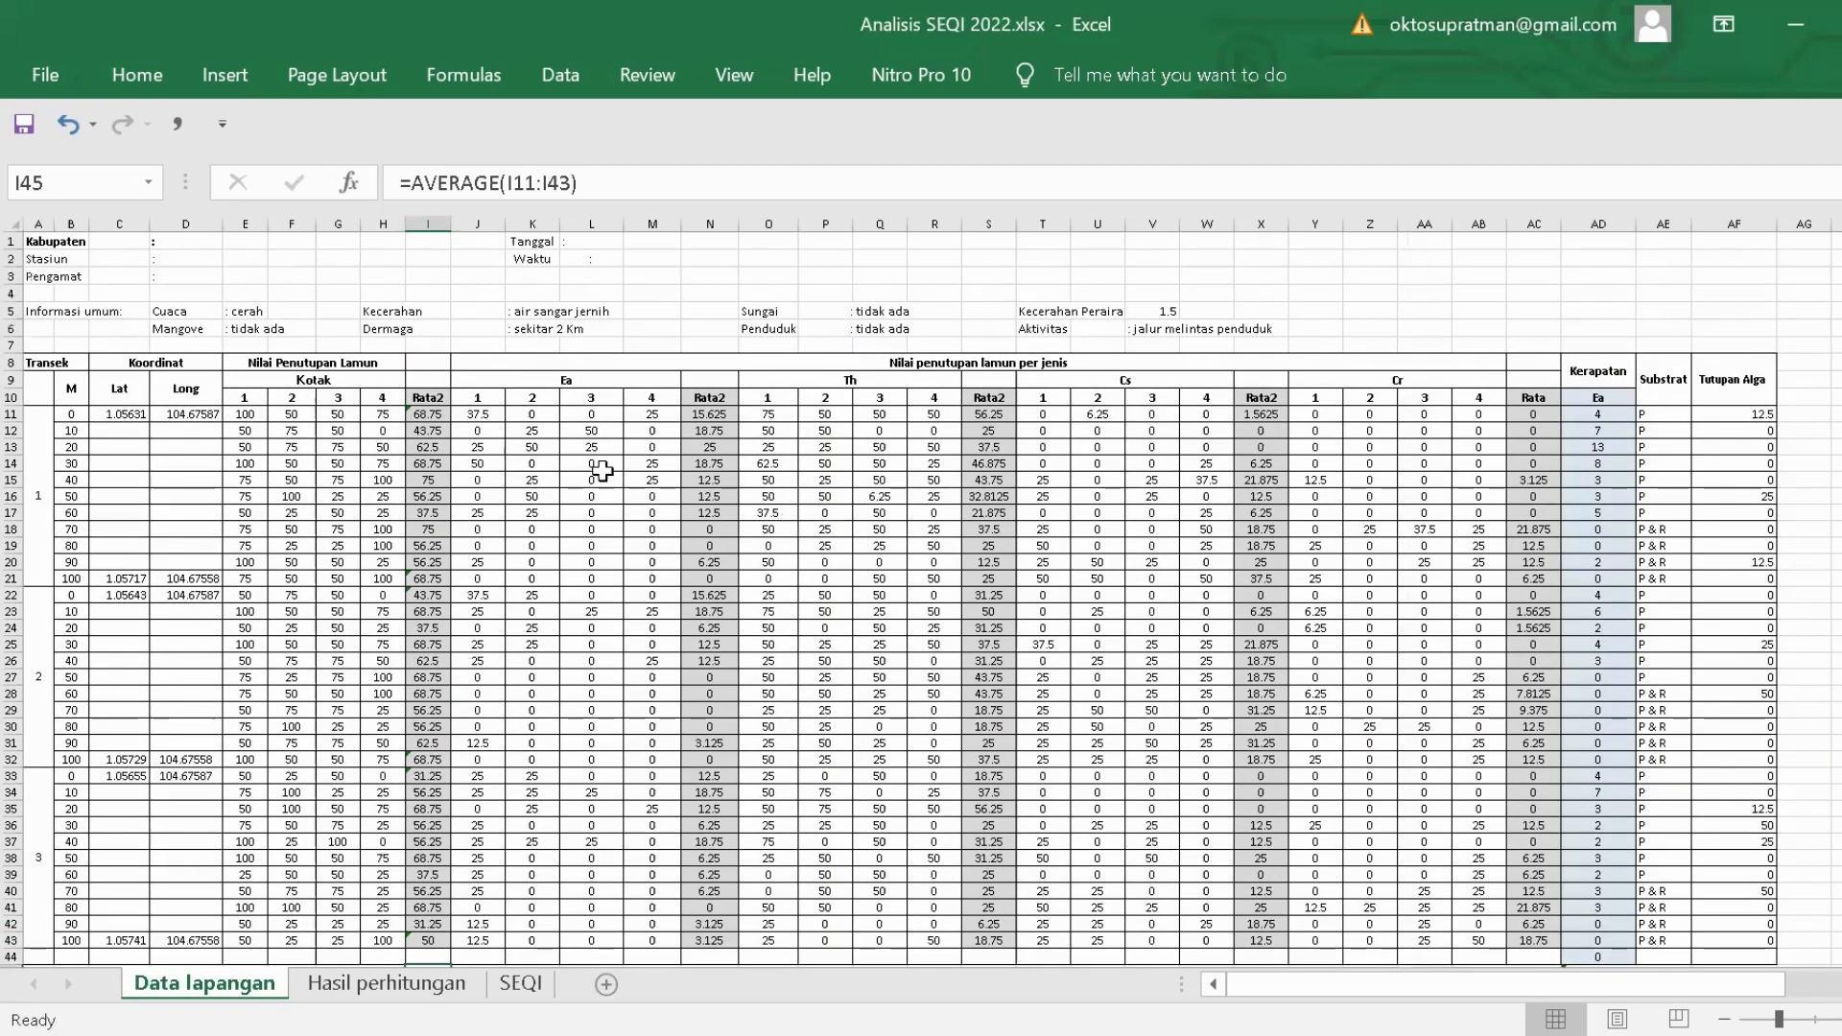
{"action": "left_click", "coordinate": [638, 379]}
{"action": "left_click", "coordinate": [825, 377]}
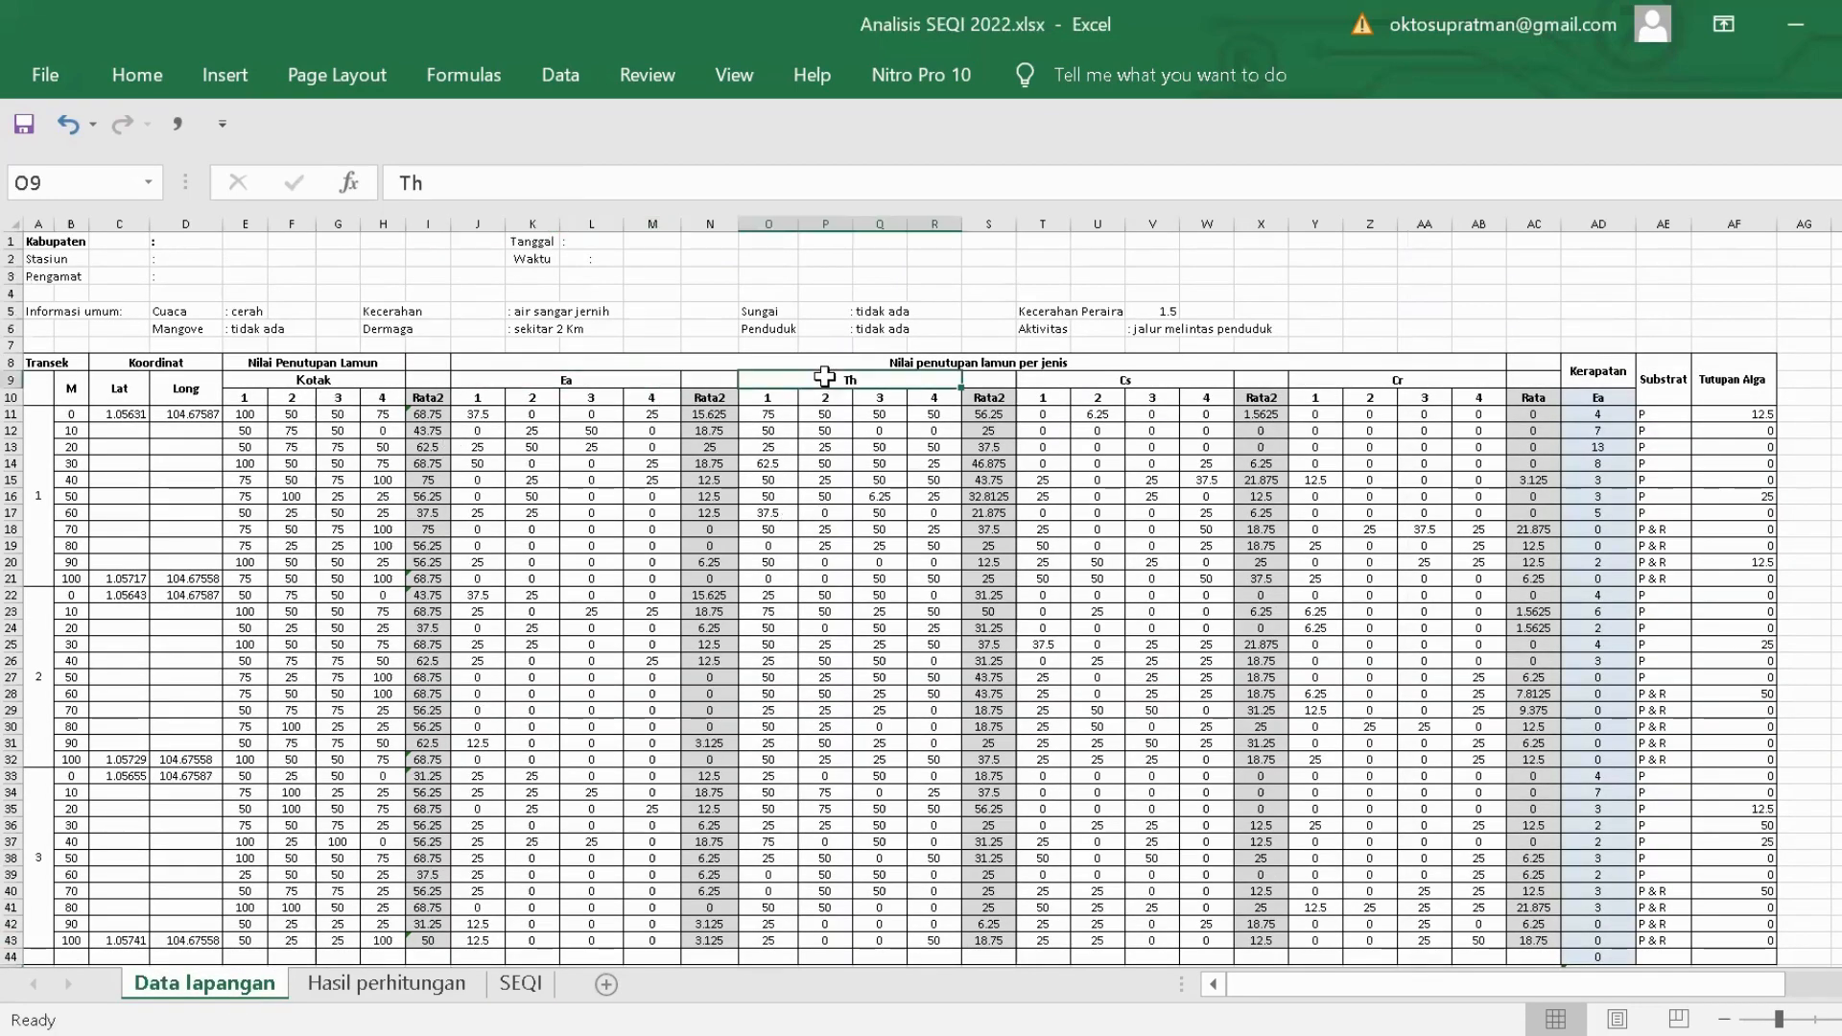
{"action": "left_click", "coordinate": [1091, 379]}
{"action": "left_click", "coordinate": [1480, 380]}
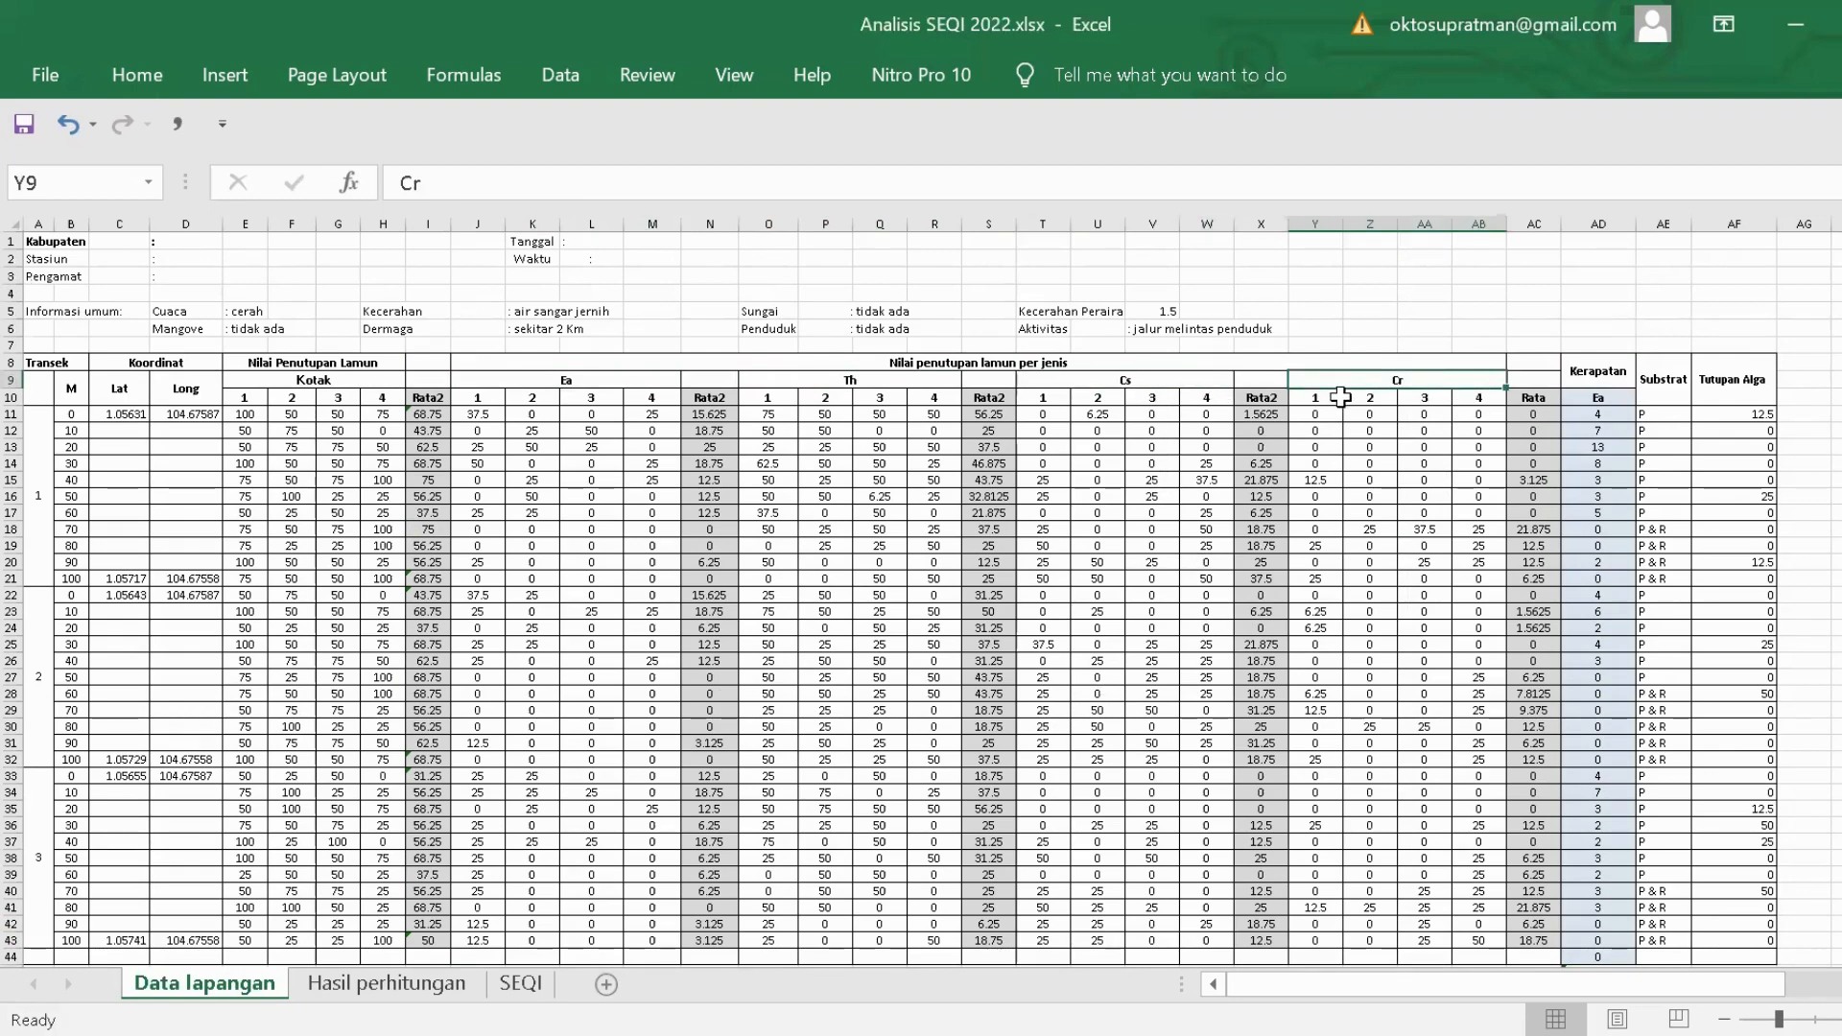
{"action": "left_click", "coordinate": [386, 983]}
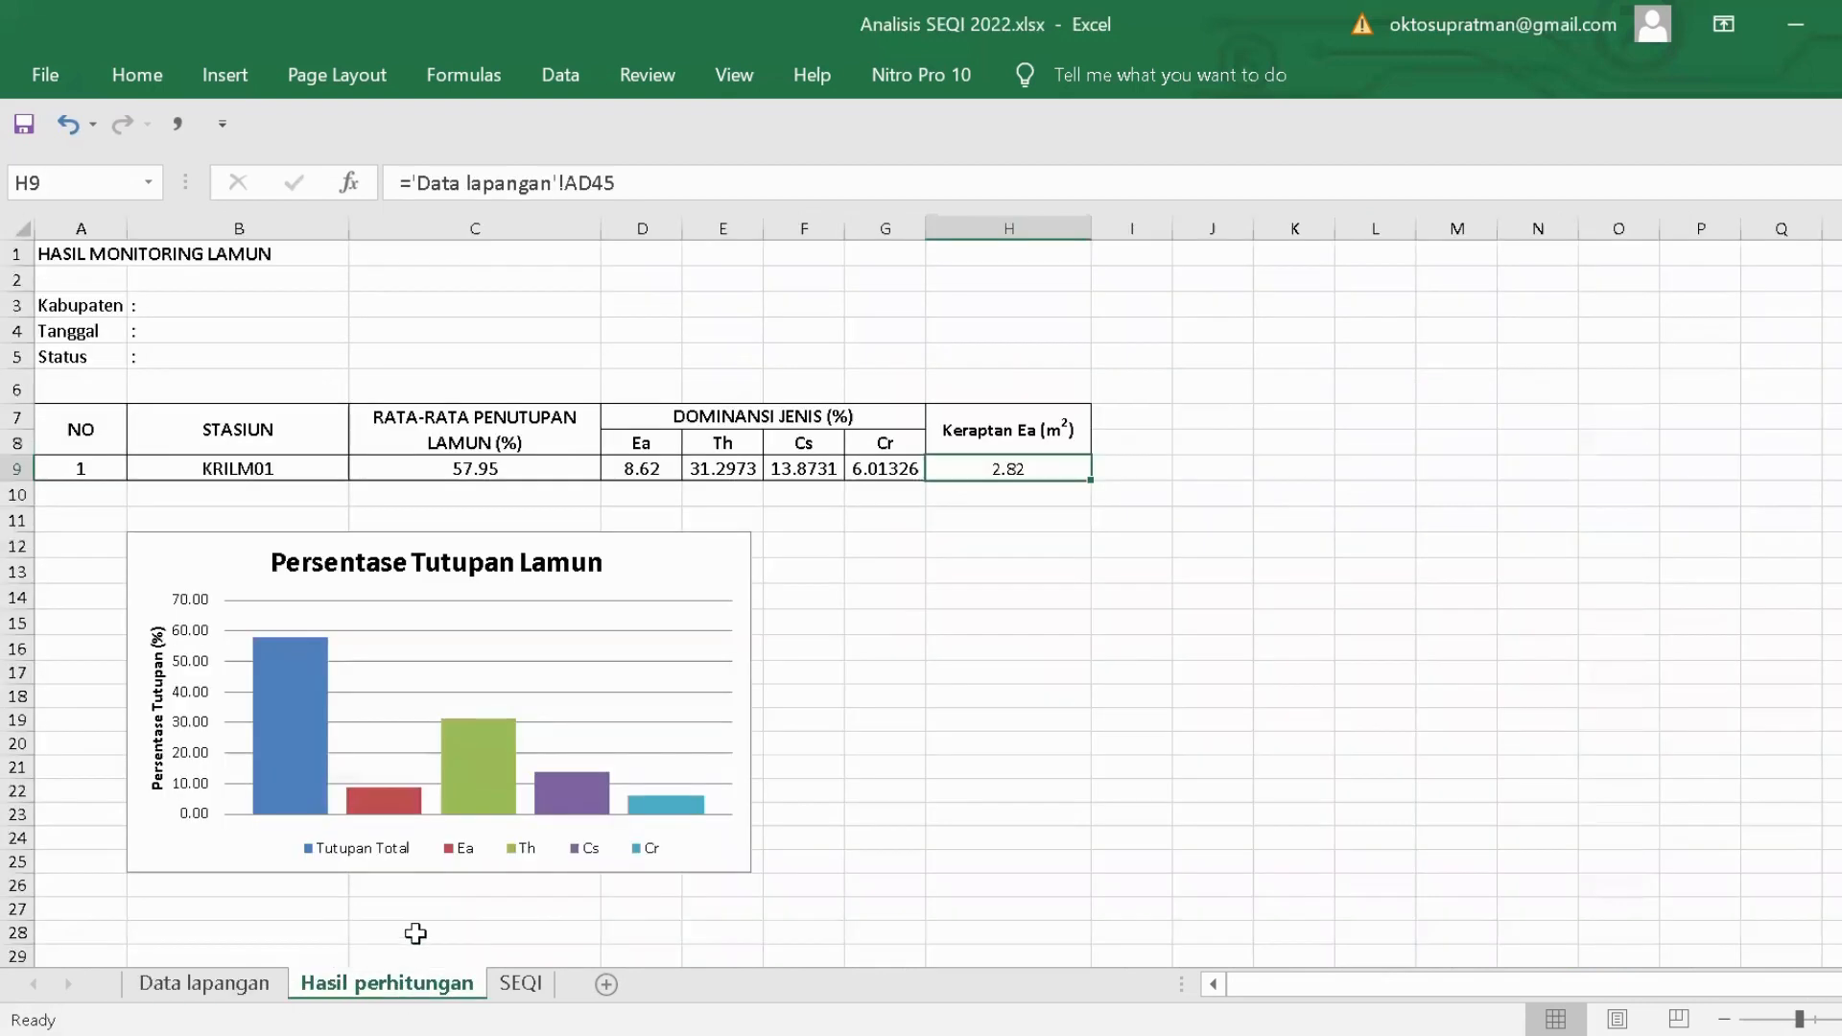
{"action": "left_click", "coordinate": [520, 985]}
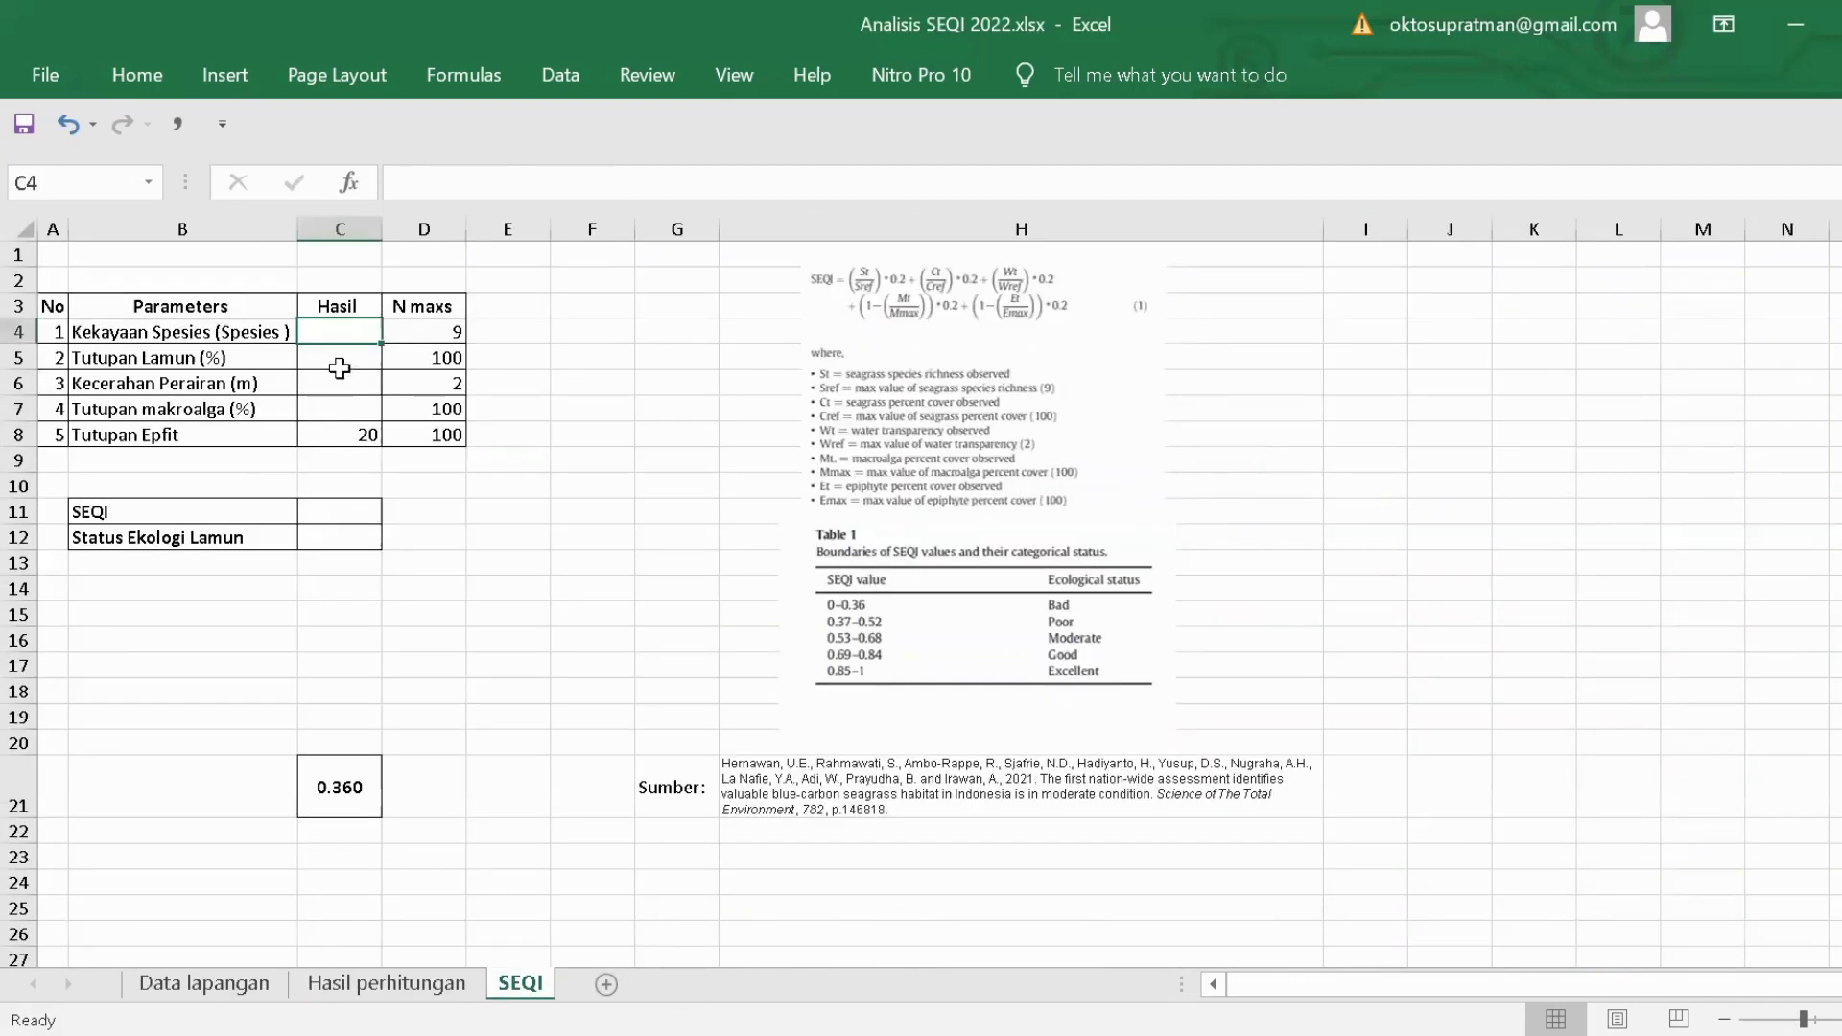
{"action": "type", "text": "4"}
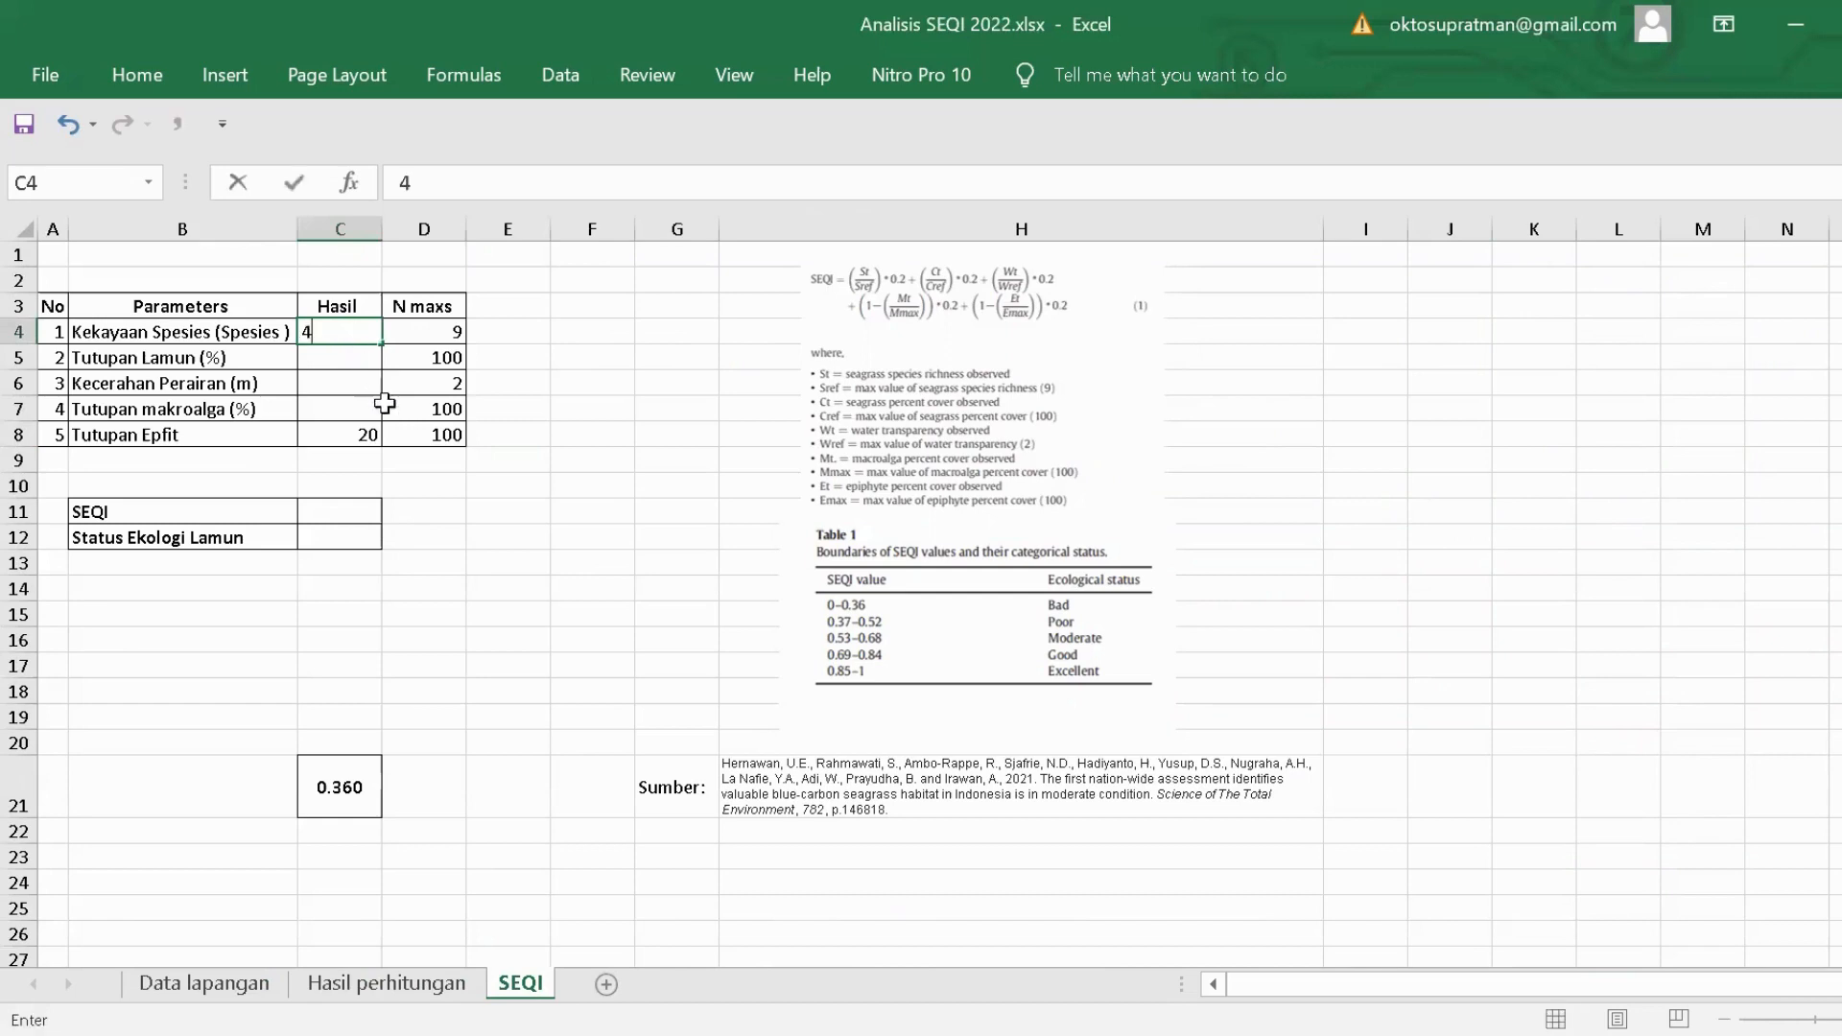
{"action": "key", "text": "Return"}
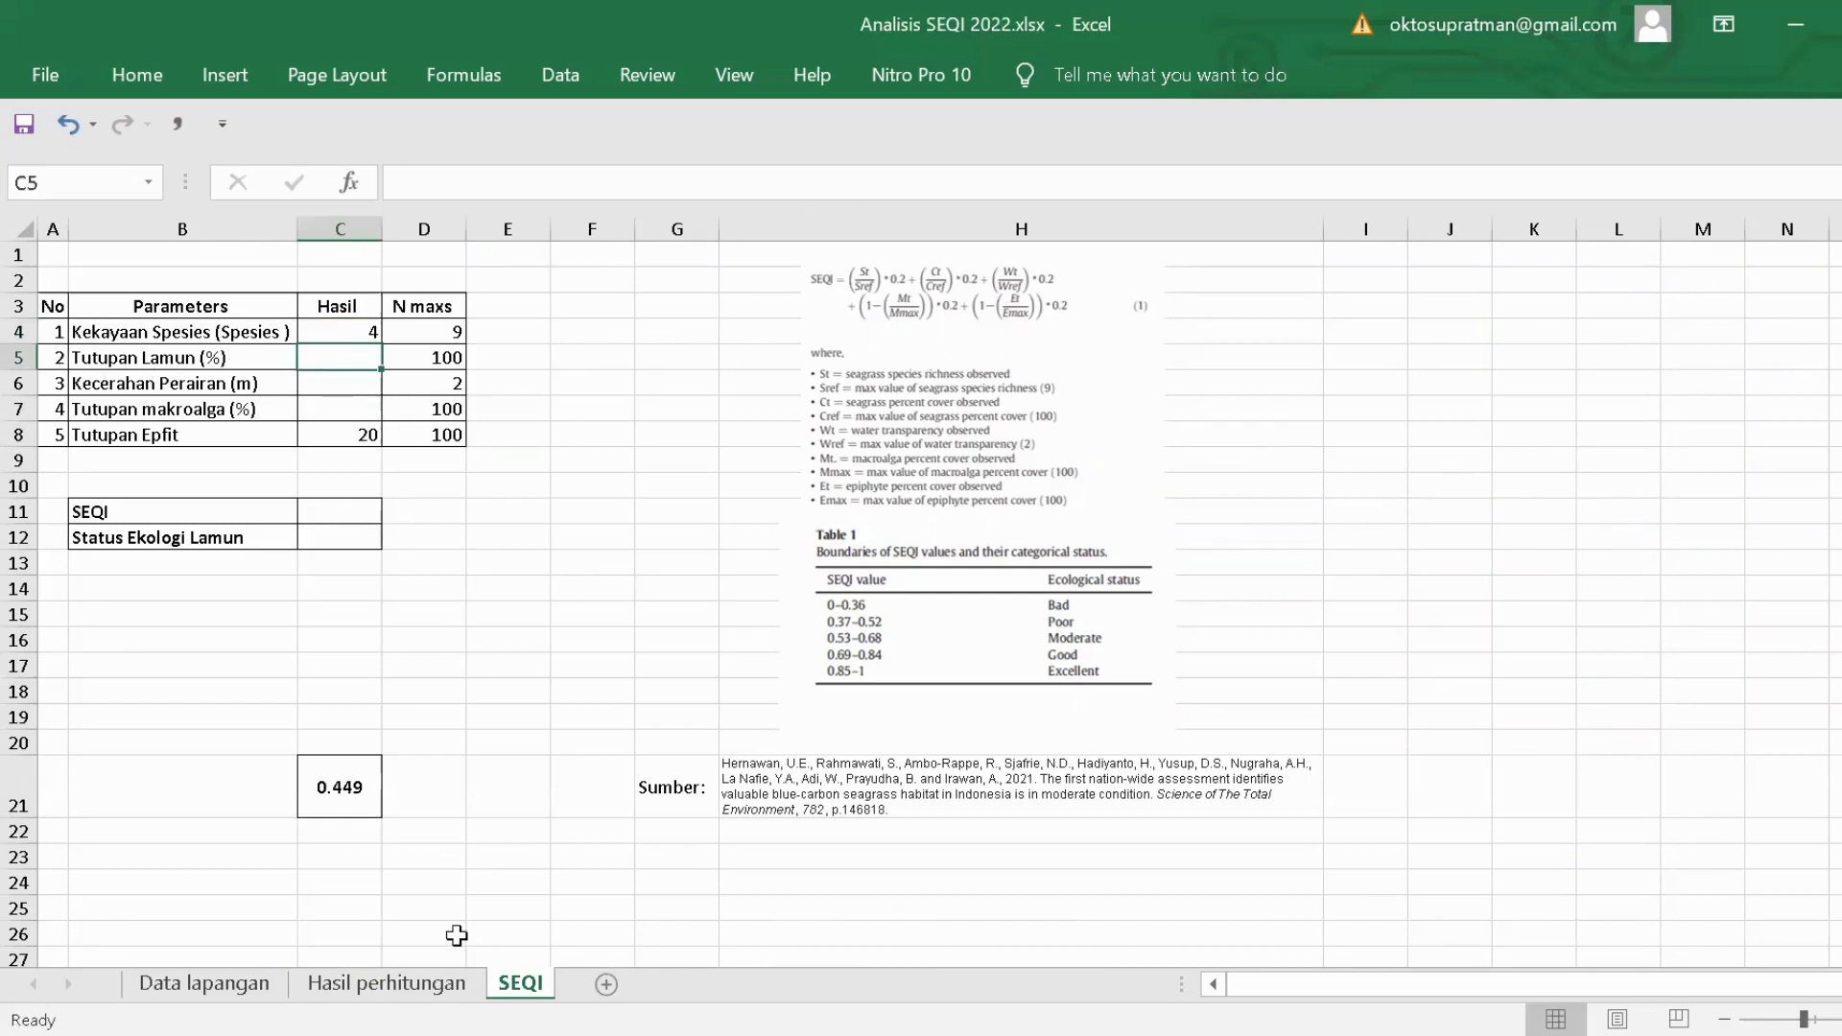
Link the Tutupan Lamun result in C5 of SEQI to the average cover in C9 of Hasil perhitungan.
{"action": "left_click", "coordinate": [210, 985]}
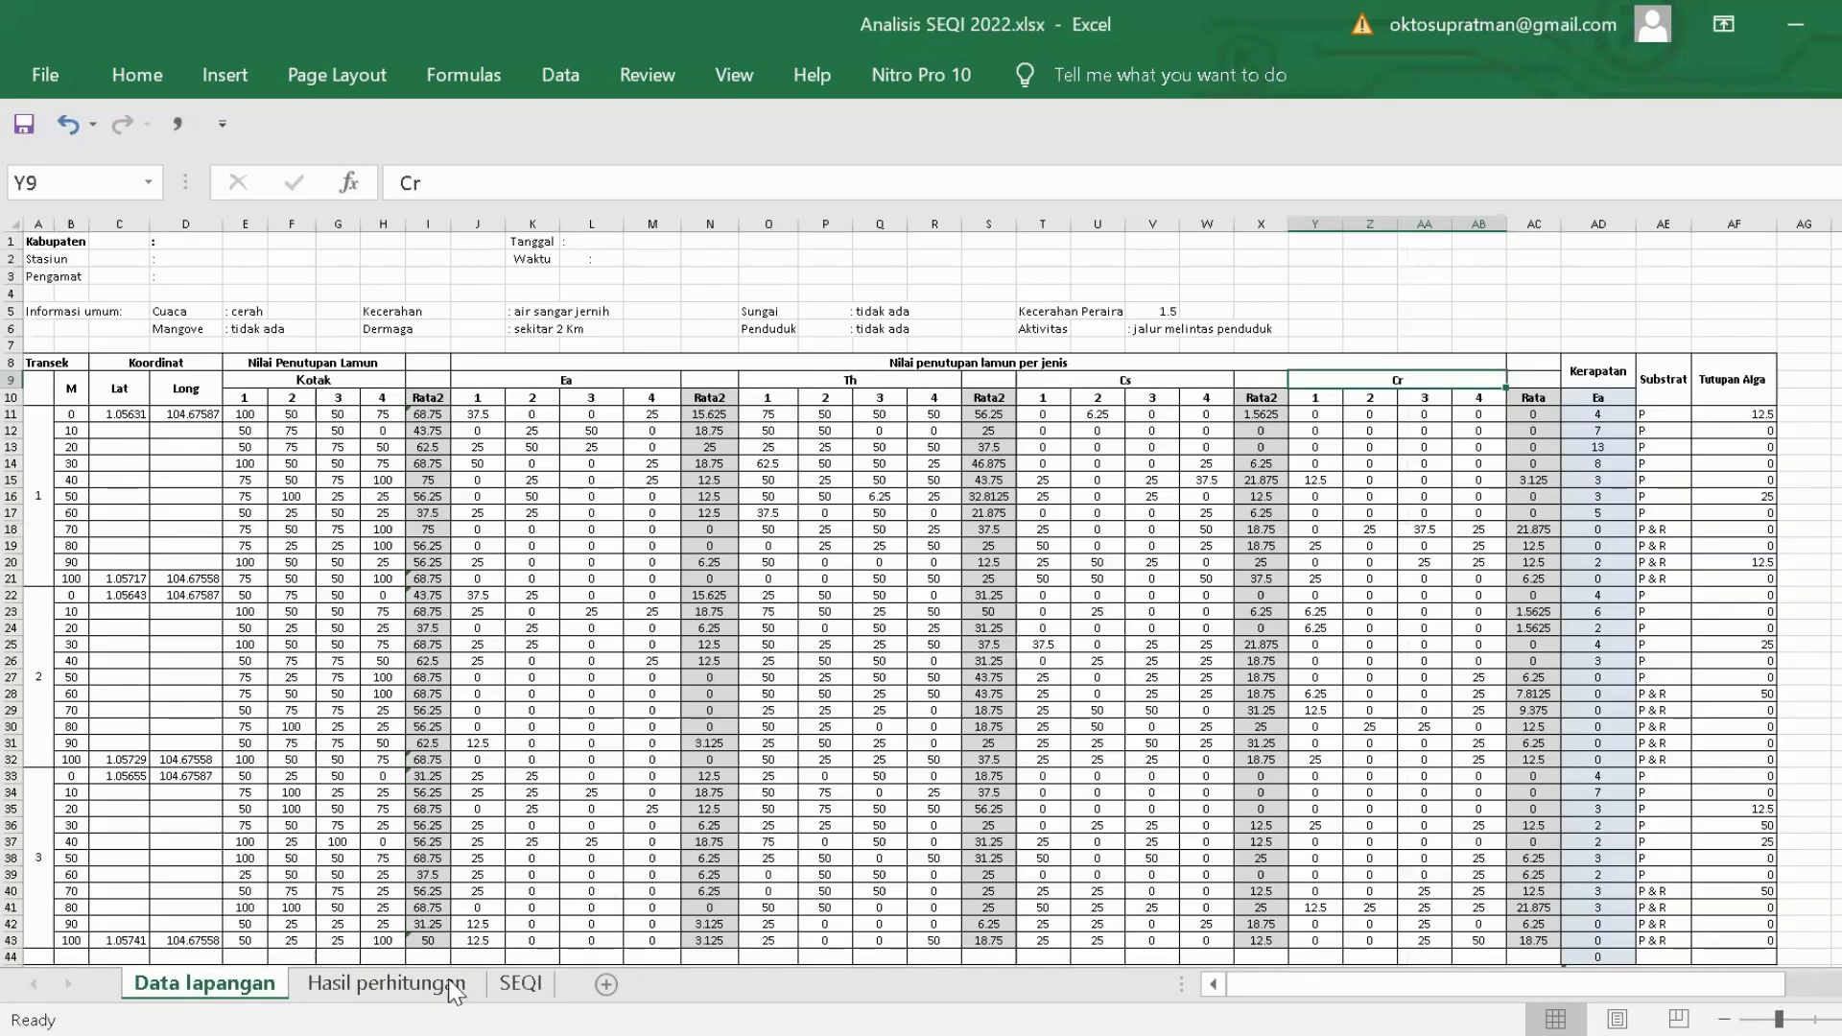
{"action": "left_click", "coordinate": [387, 983]}
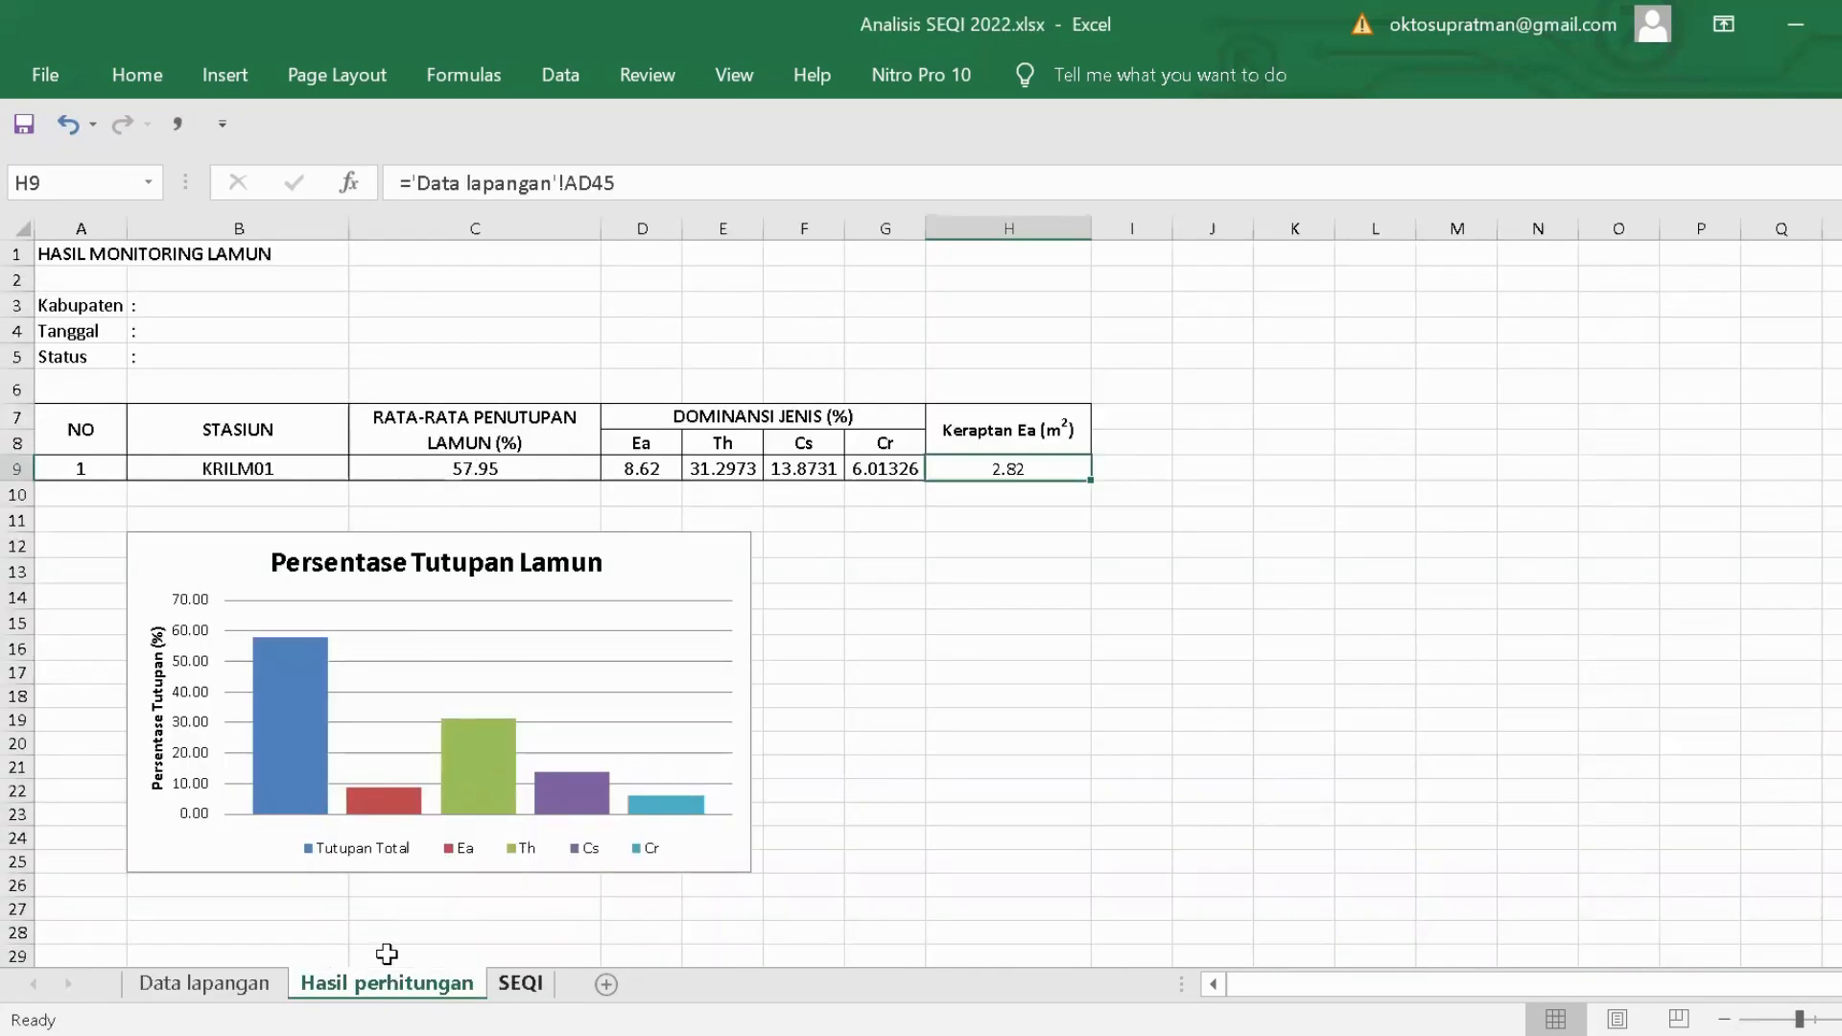
{"action": "left_click", "coordinate": [525, 987]}
{"action": "type", "text": "="}
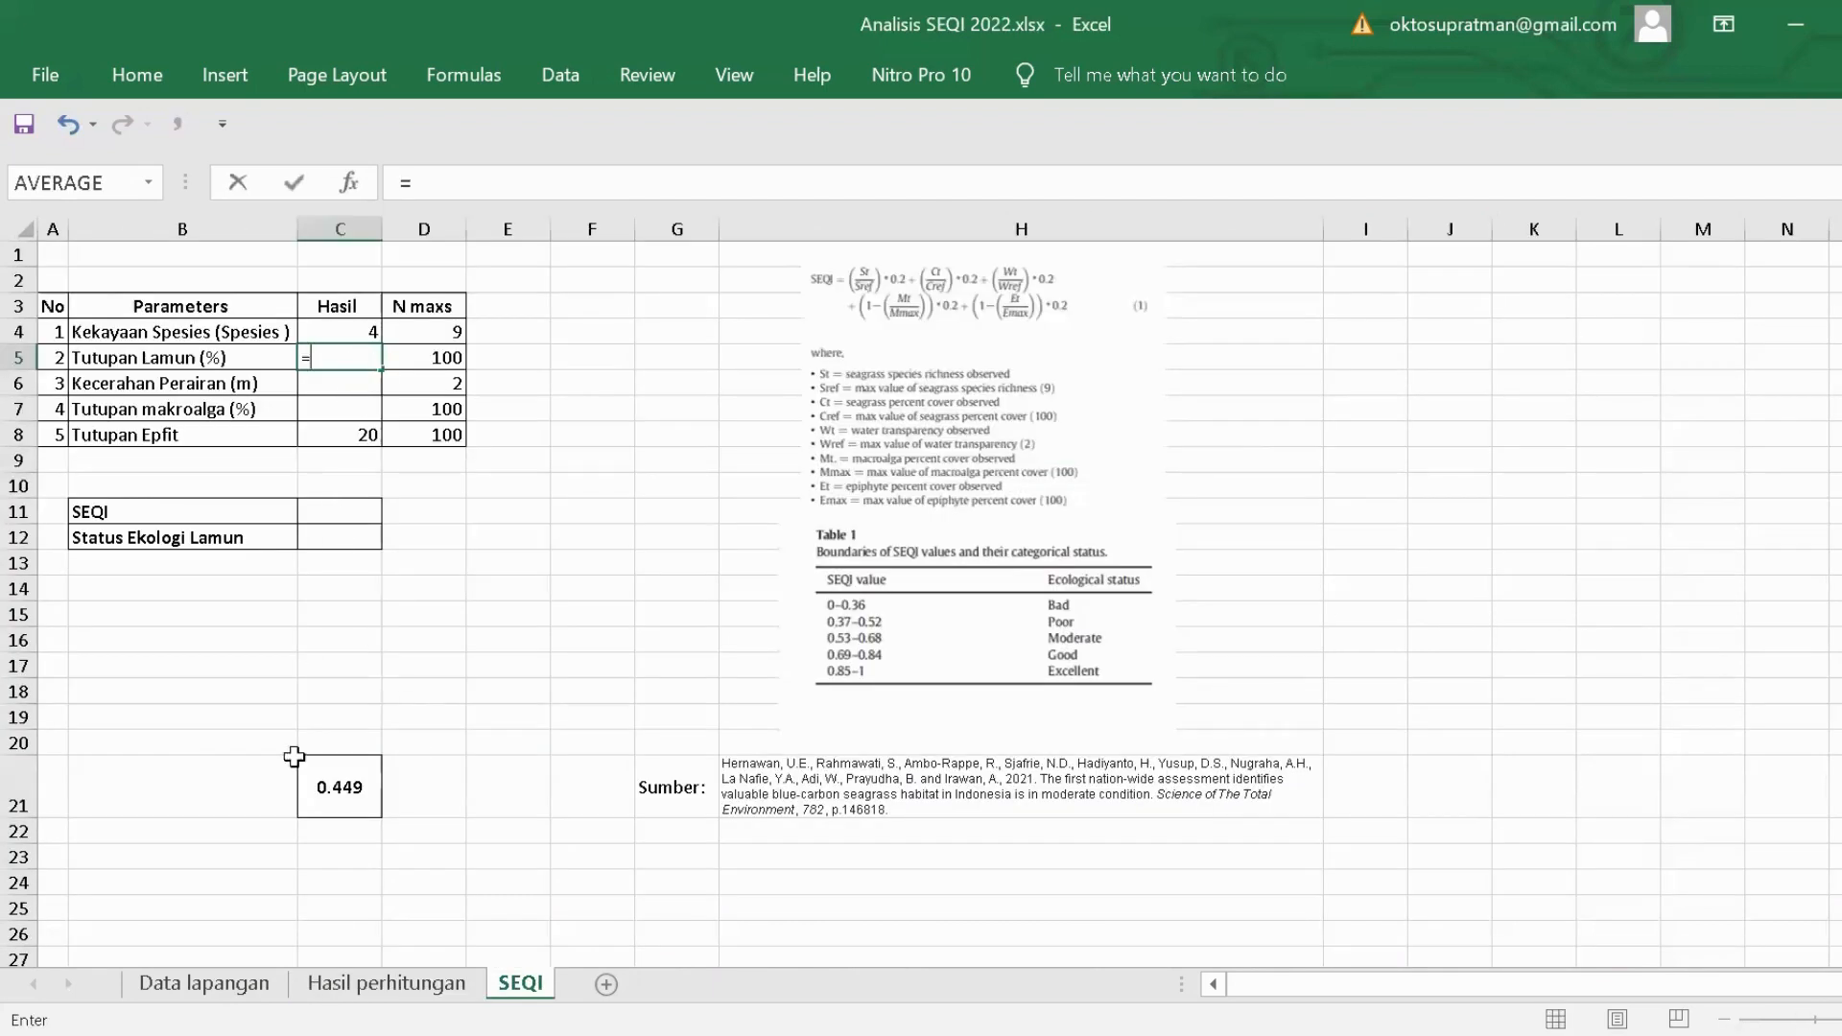
{"action": "left_click", "coordinate": [357, 985]}
{"action": "left_click", "coordinate": [530, 467]}
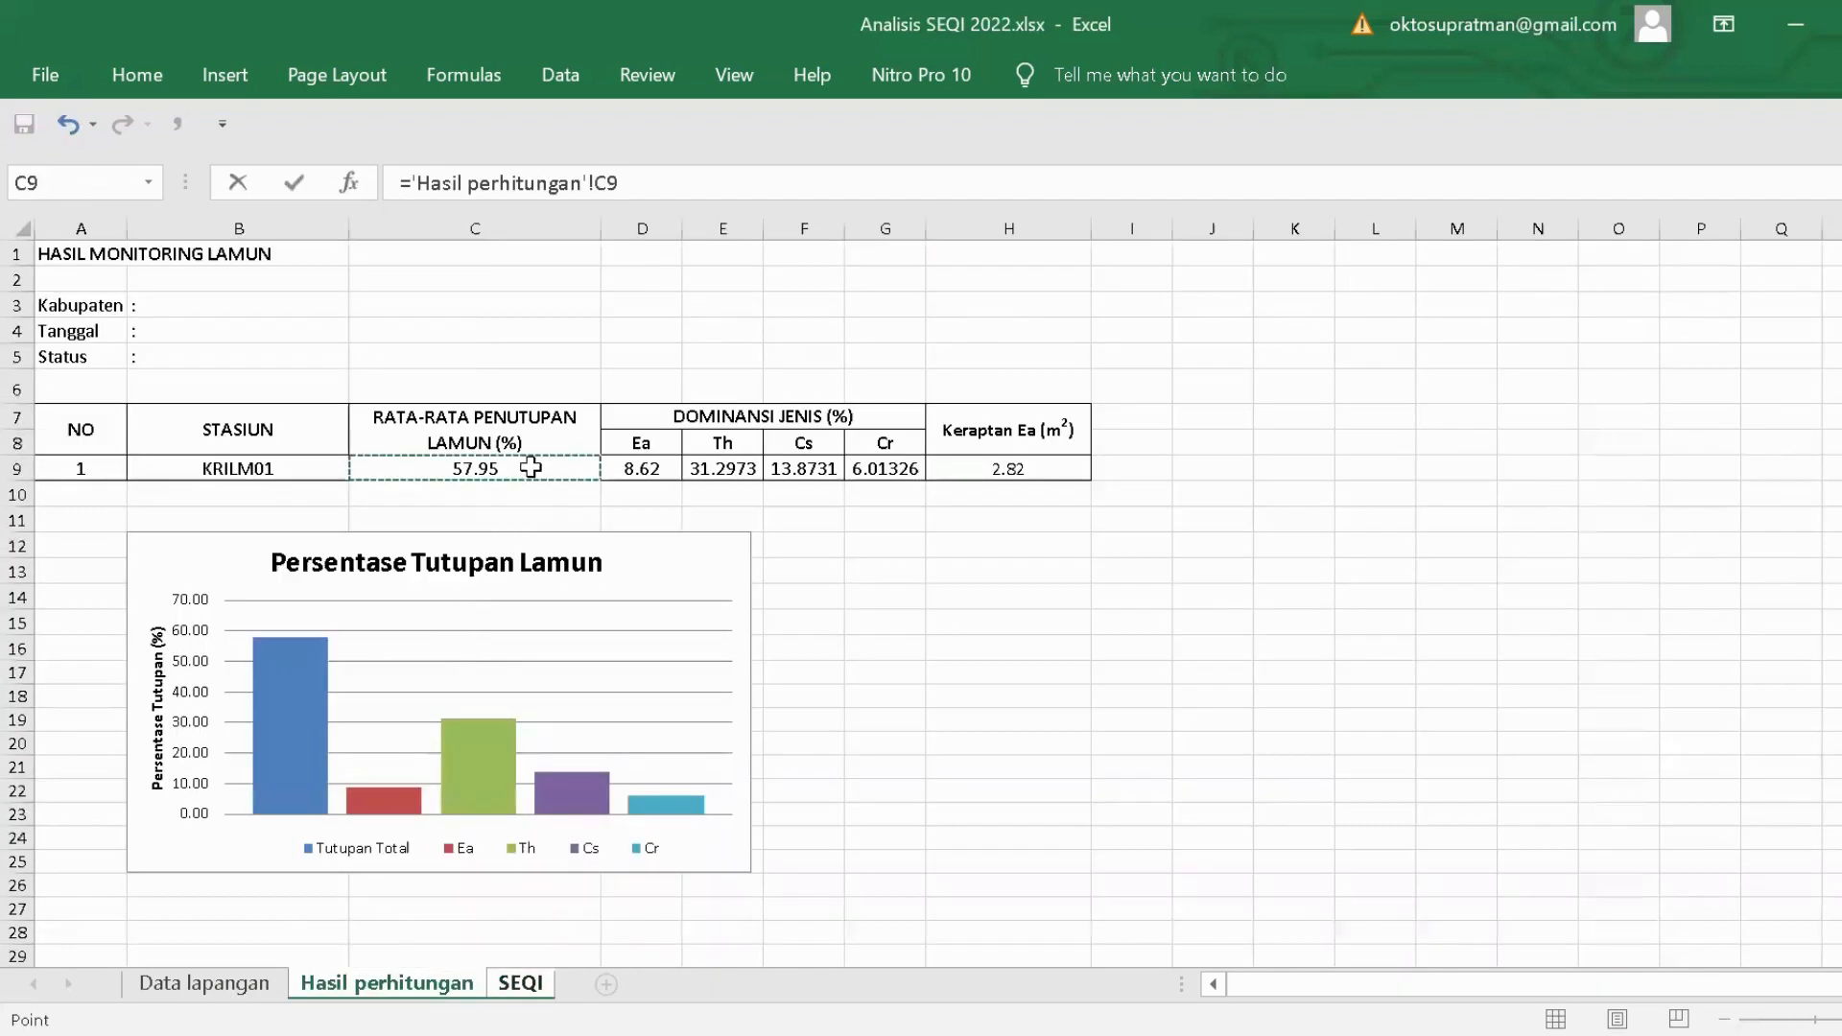
{"action": "key", "text": "Return"}
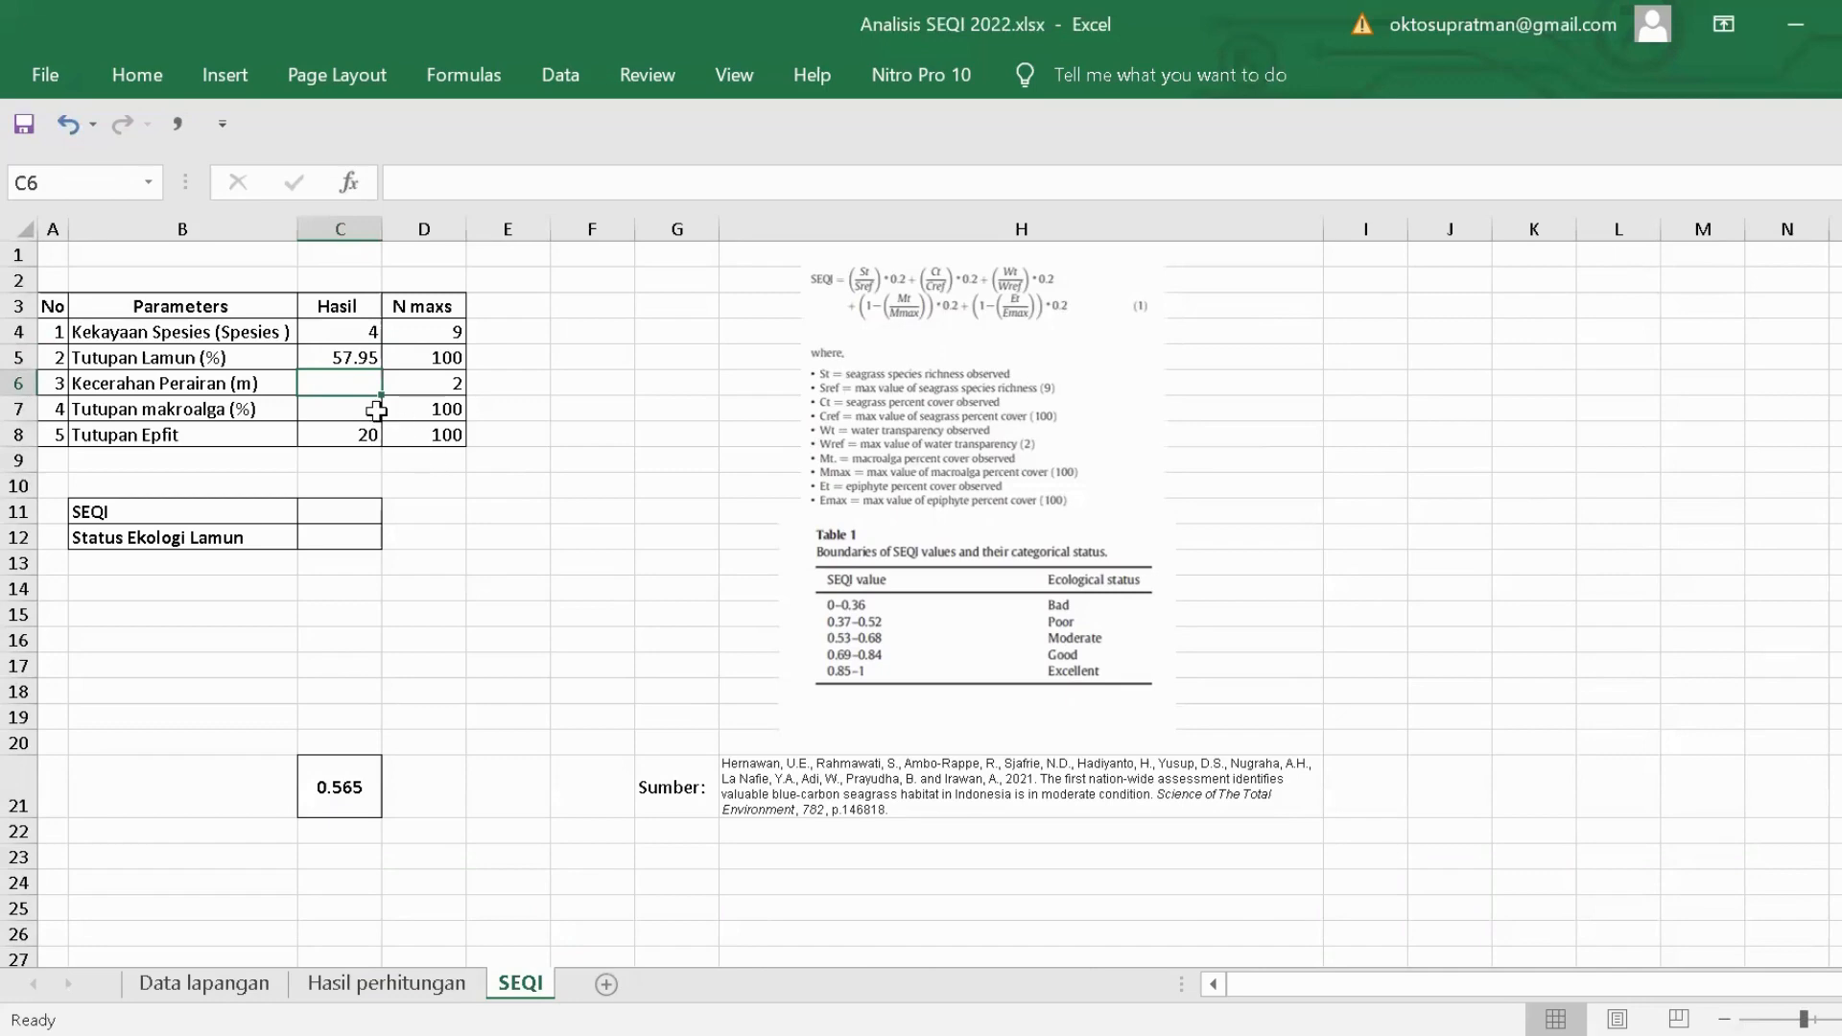
Link the Kecerahan Perairan result in C6 of SEQI to the water transparency value in the Data lapangan header.
{"action": "type", "text": "="}
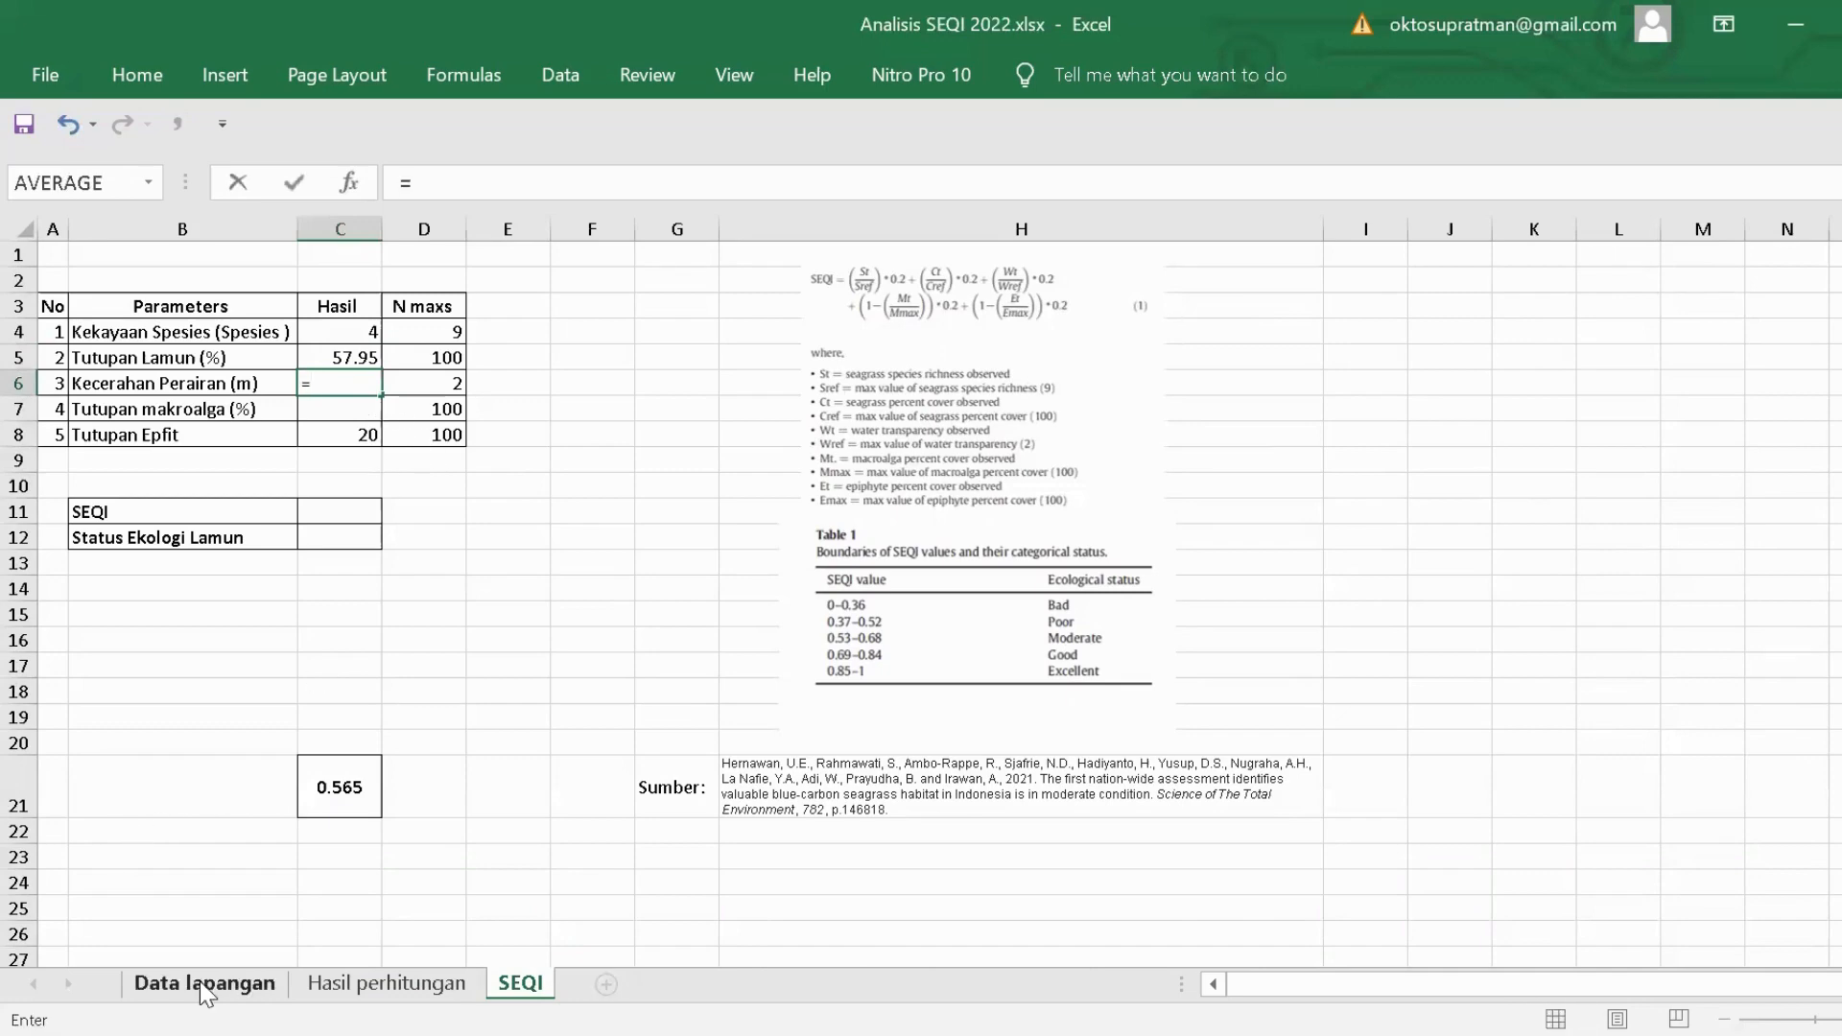
{"action": "left_click", "coordinate": [197, 983]}
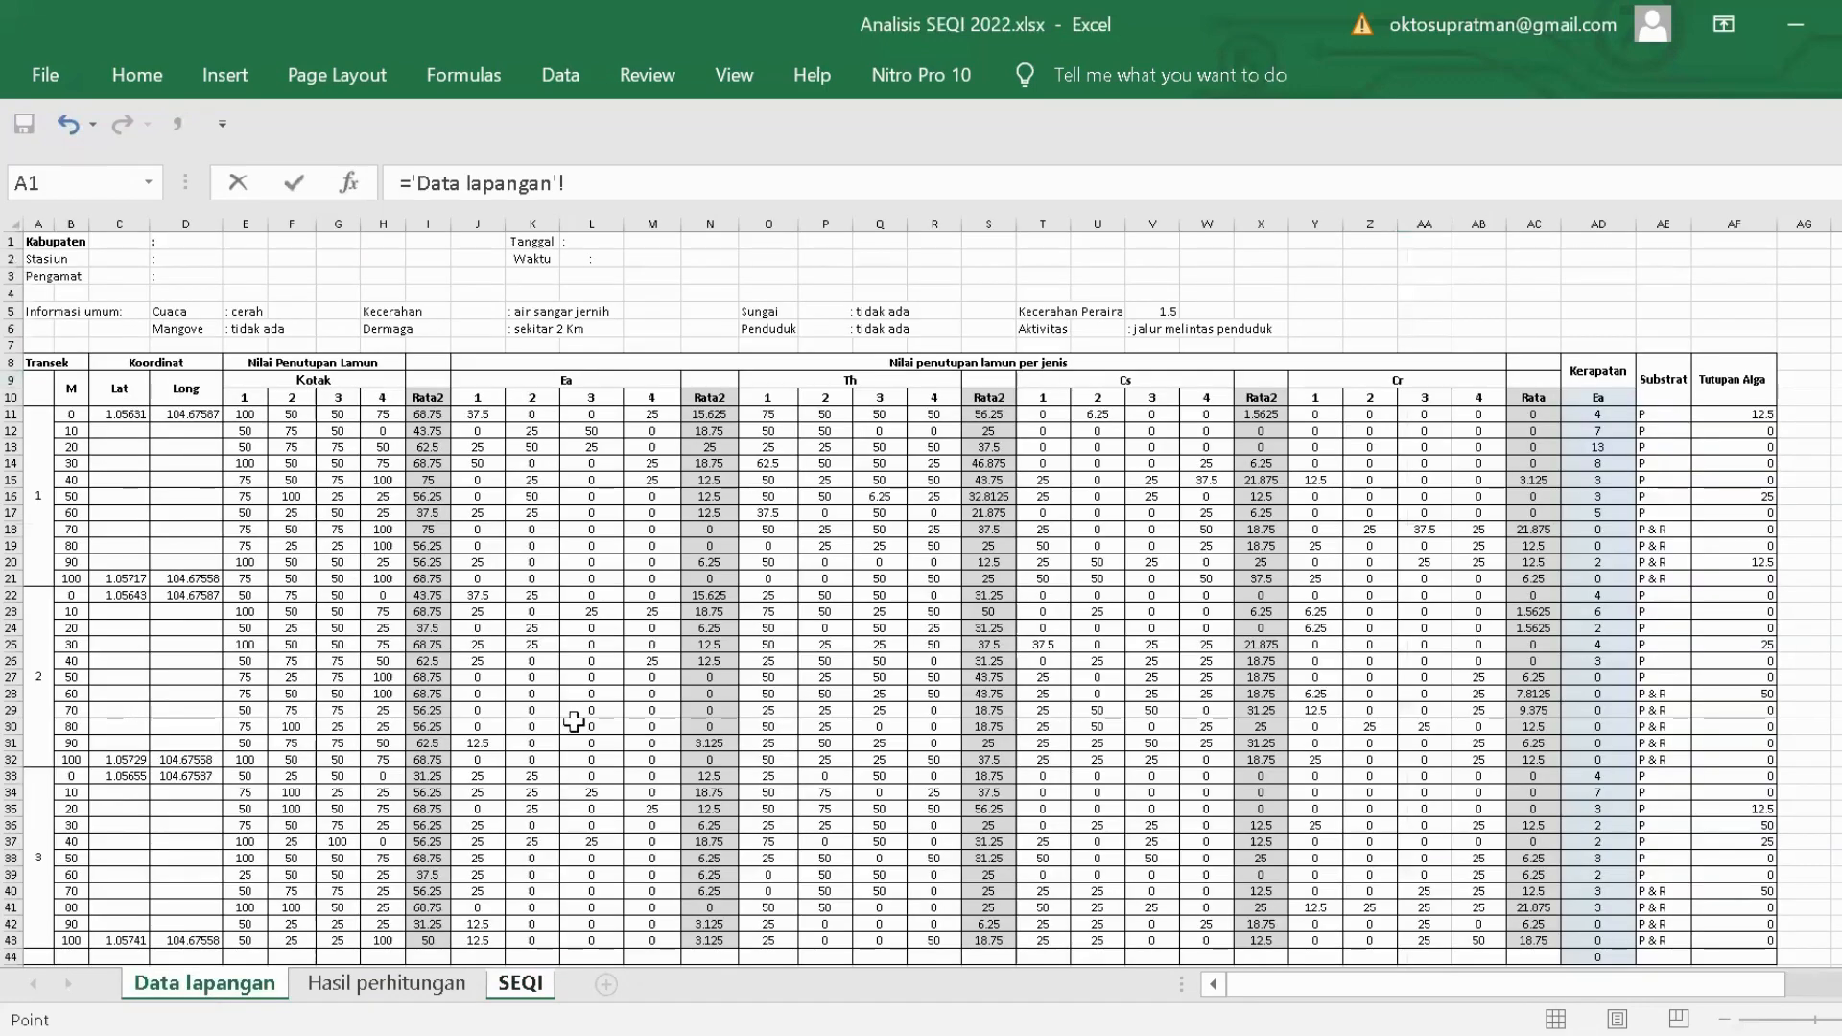
{"action": "left_click", "coordinate": [1143, 312]}
{"action": "key", "text": "Return"}
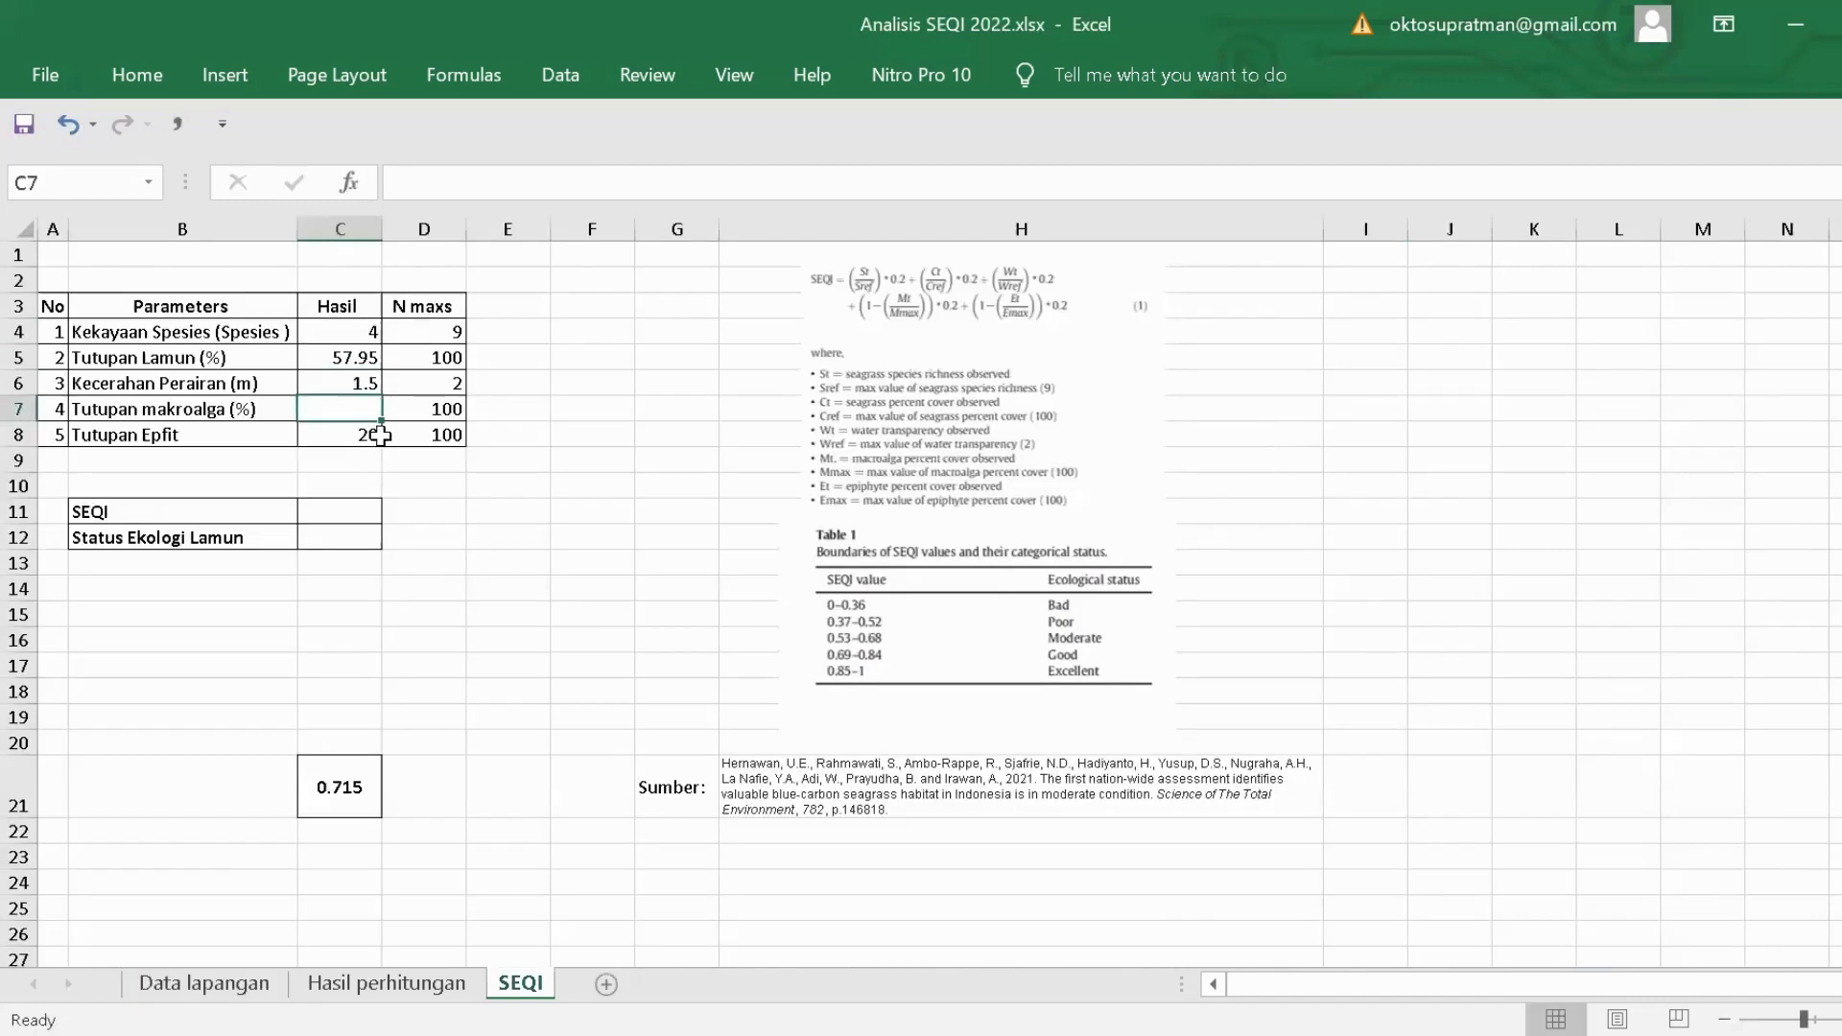
Link the Tutupan makroalga result in C7 of SEQI to the algae cover average in AF45 of Data lapangan.
{"action": "type", "text": "="}
{"action": "left_click", "coordinate": [197, 983]}
{"action": "scroll", "coordinate": [1729, 708], "scroll_direction": "down", "scroll_amount": 1}
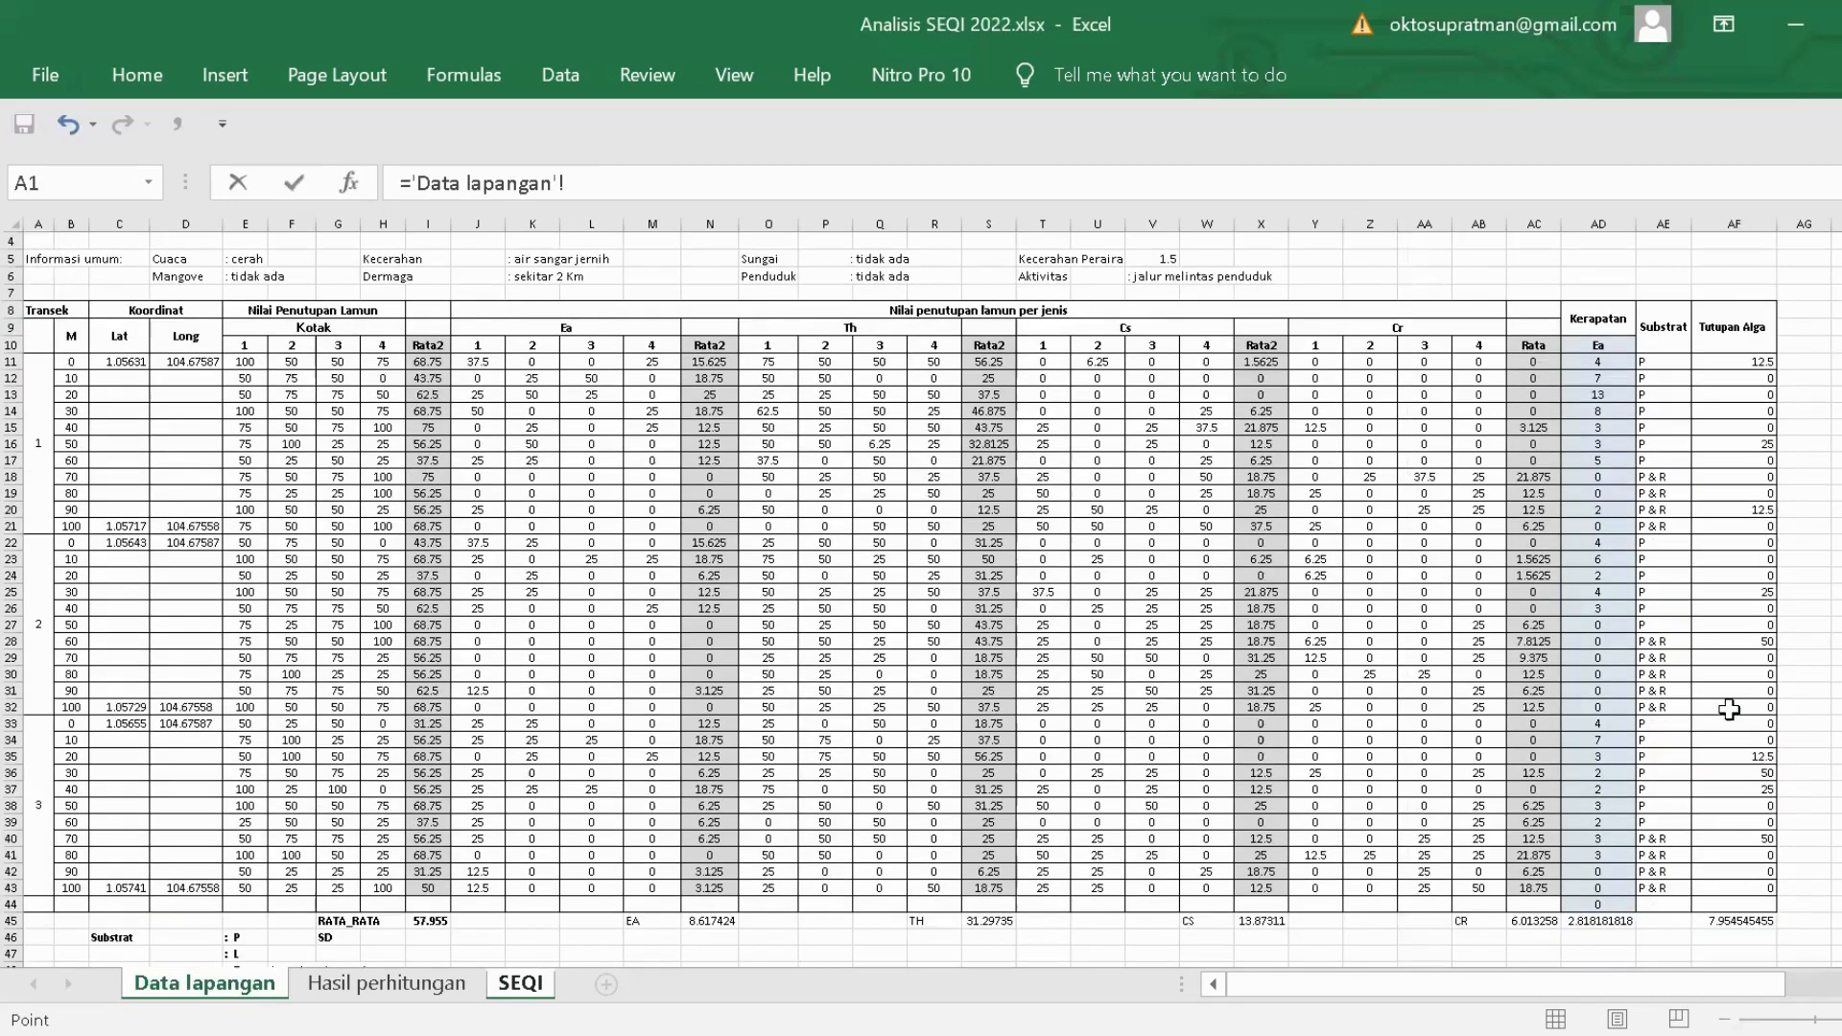
{"action": "scroll", "coordinate": [1728, 709], "scroll_direction": "down", "scroll_amount": 1}
{"action": "left_click", "coordinate": [1724, 870]}
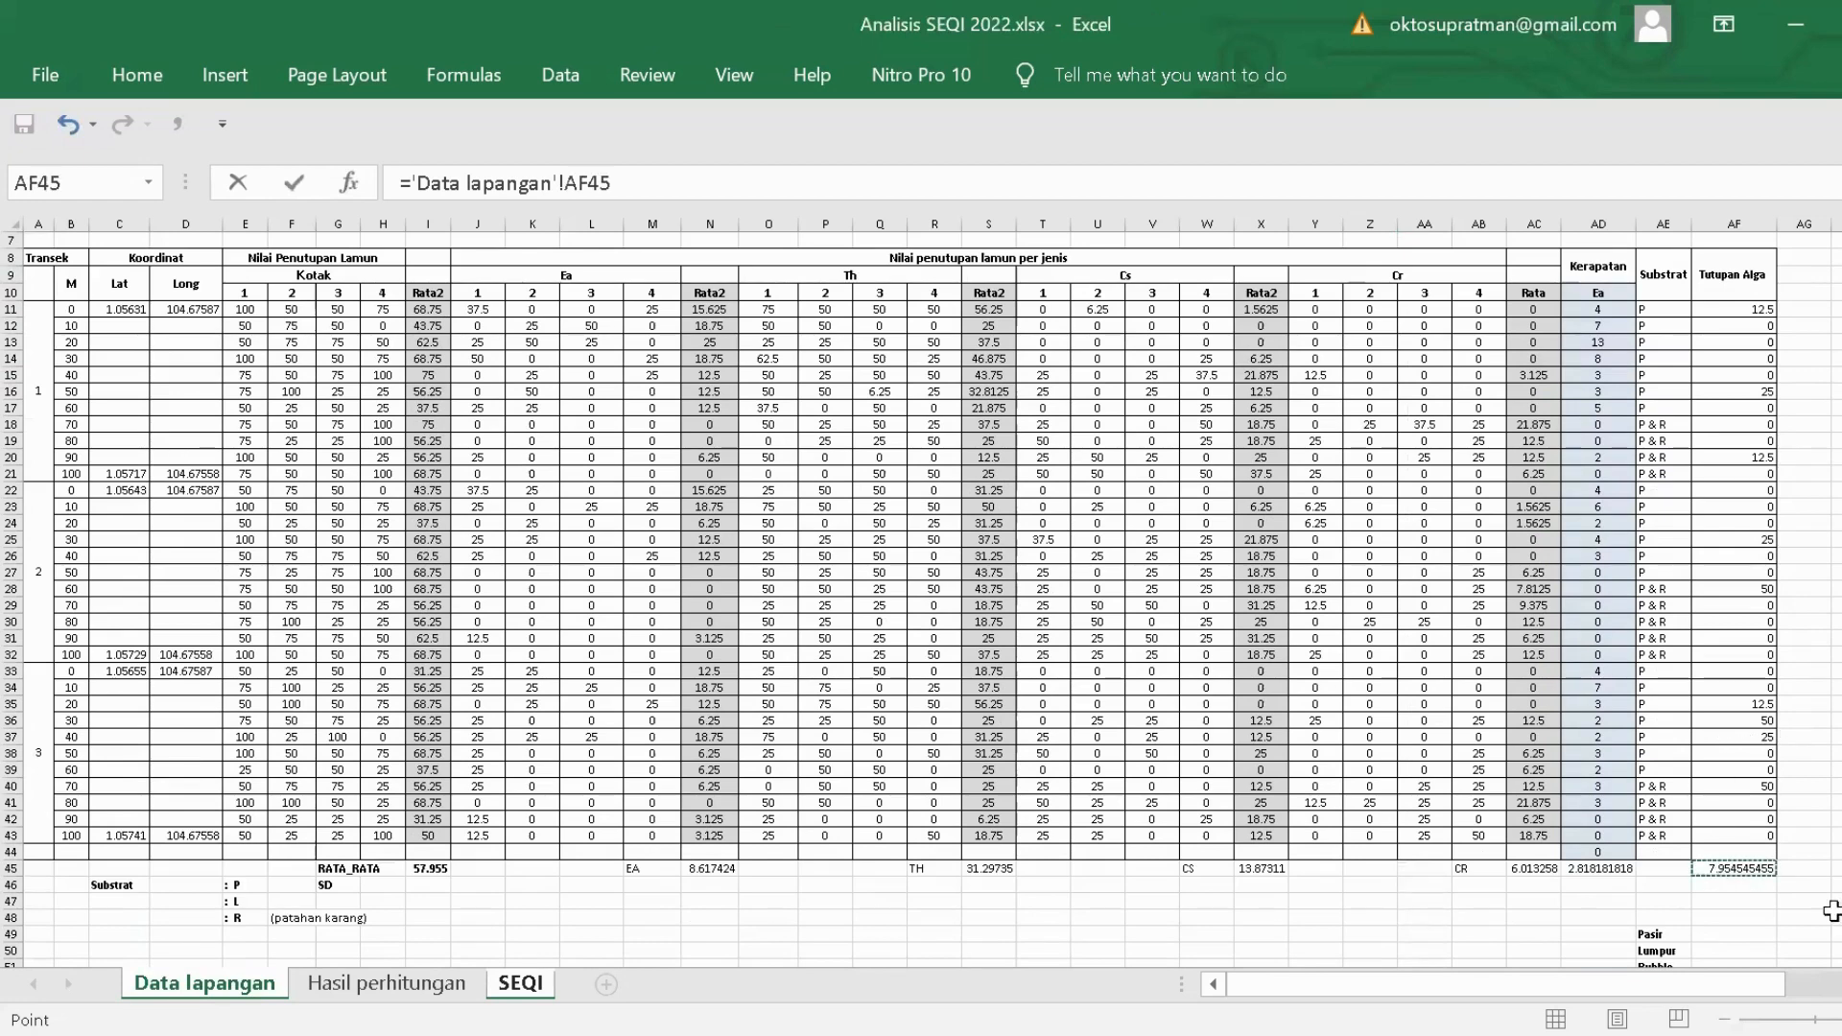
{"action": "key", "text": "Return"}
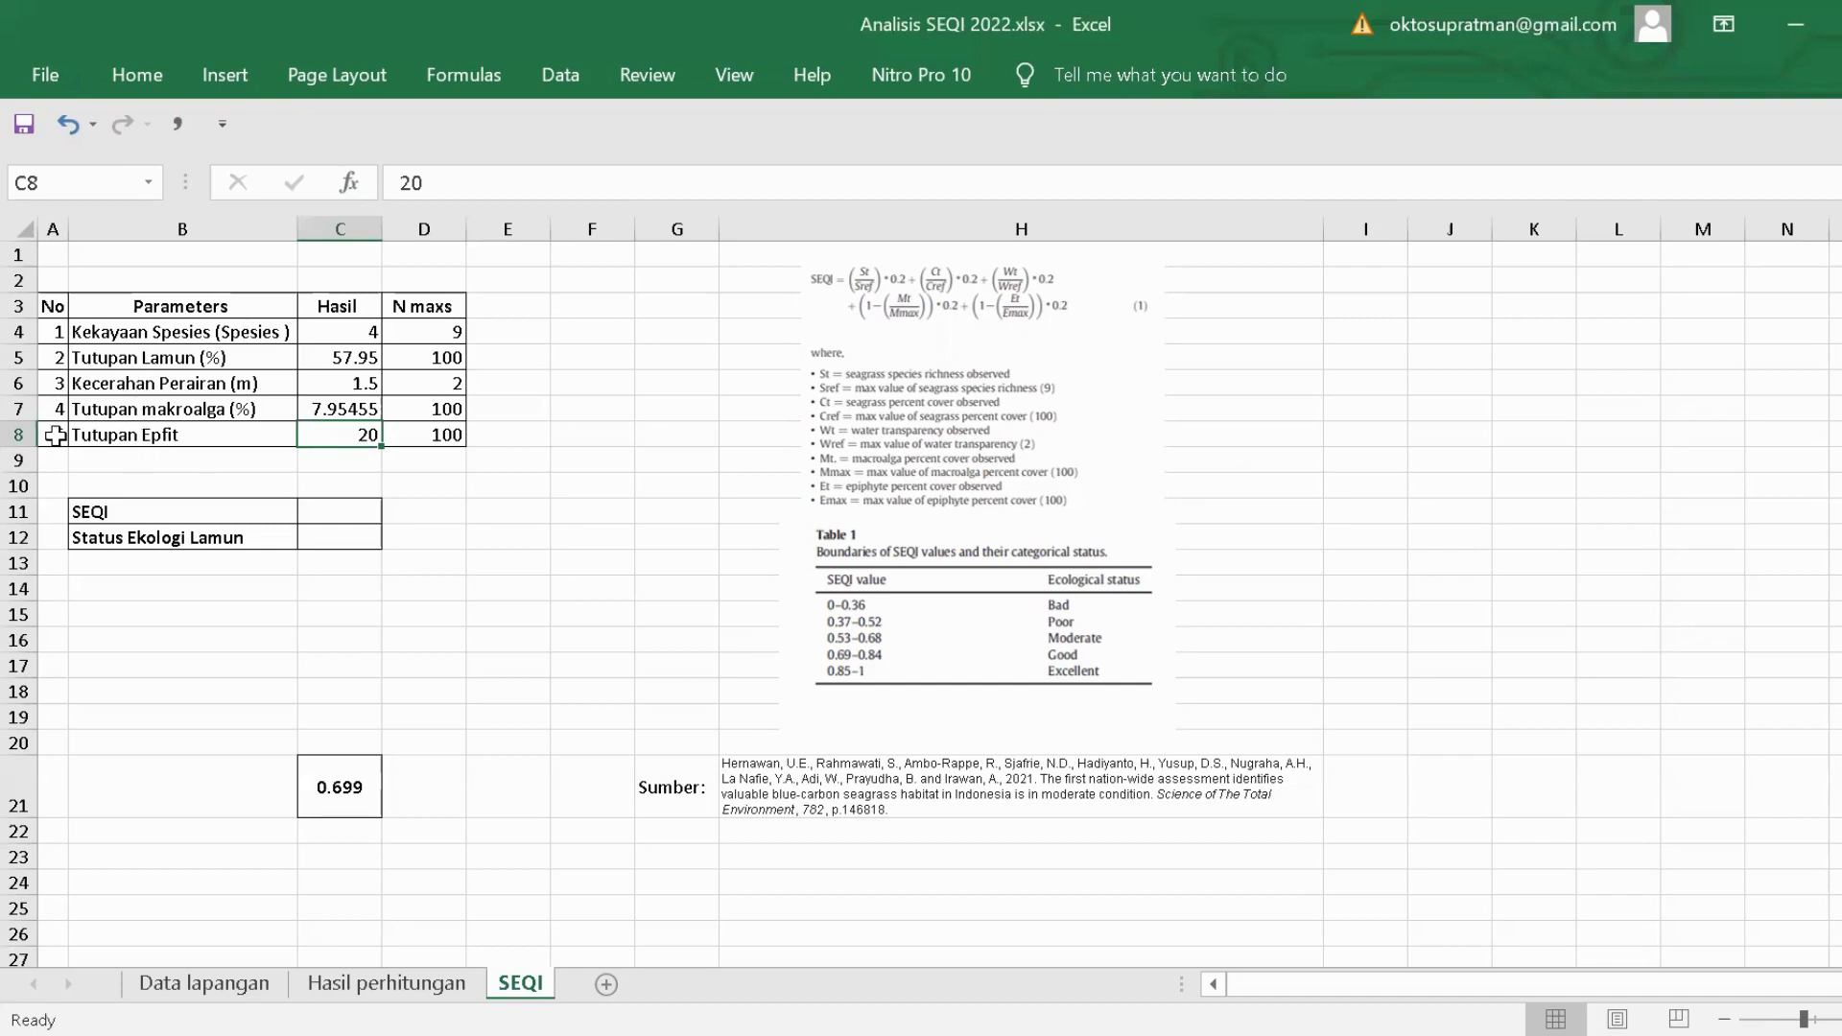
Review the Tutupan Epfit row and compare each parameter's N maxs value with the maximums listed in the SEQI formula reference.
{"action": "left_click_drag", "start_coordinate": [55, 434], "coordinate": [425, 434]}
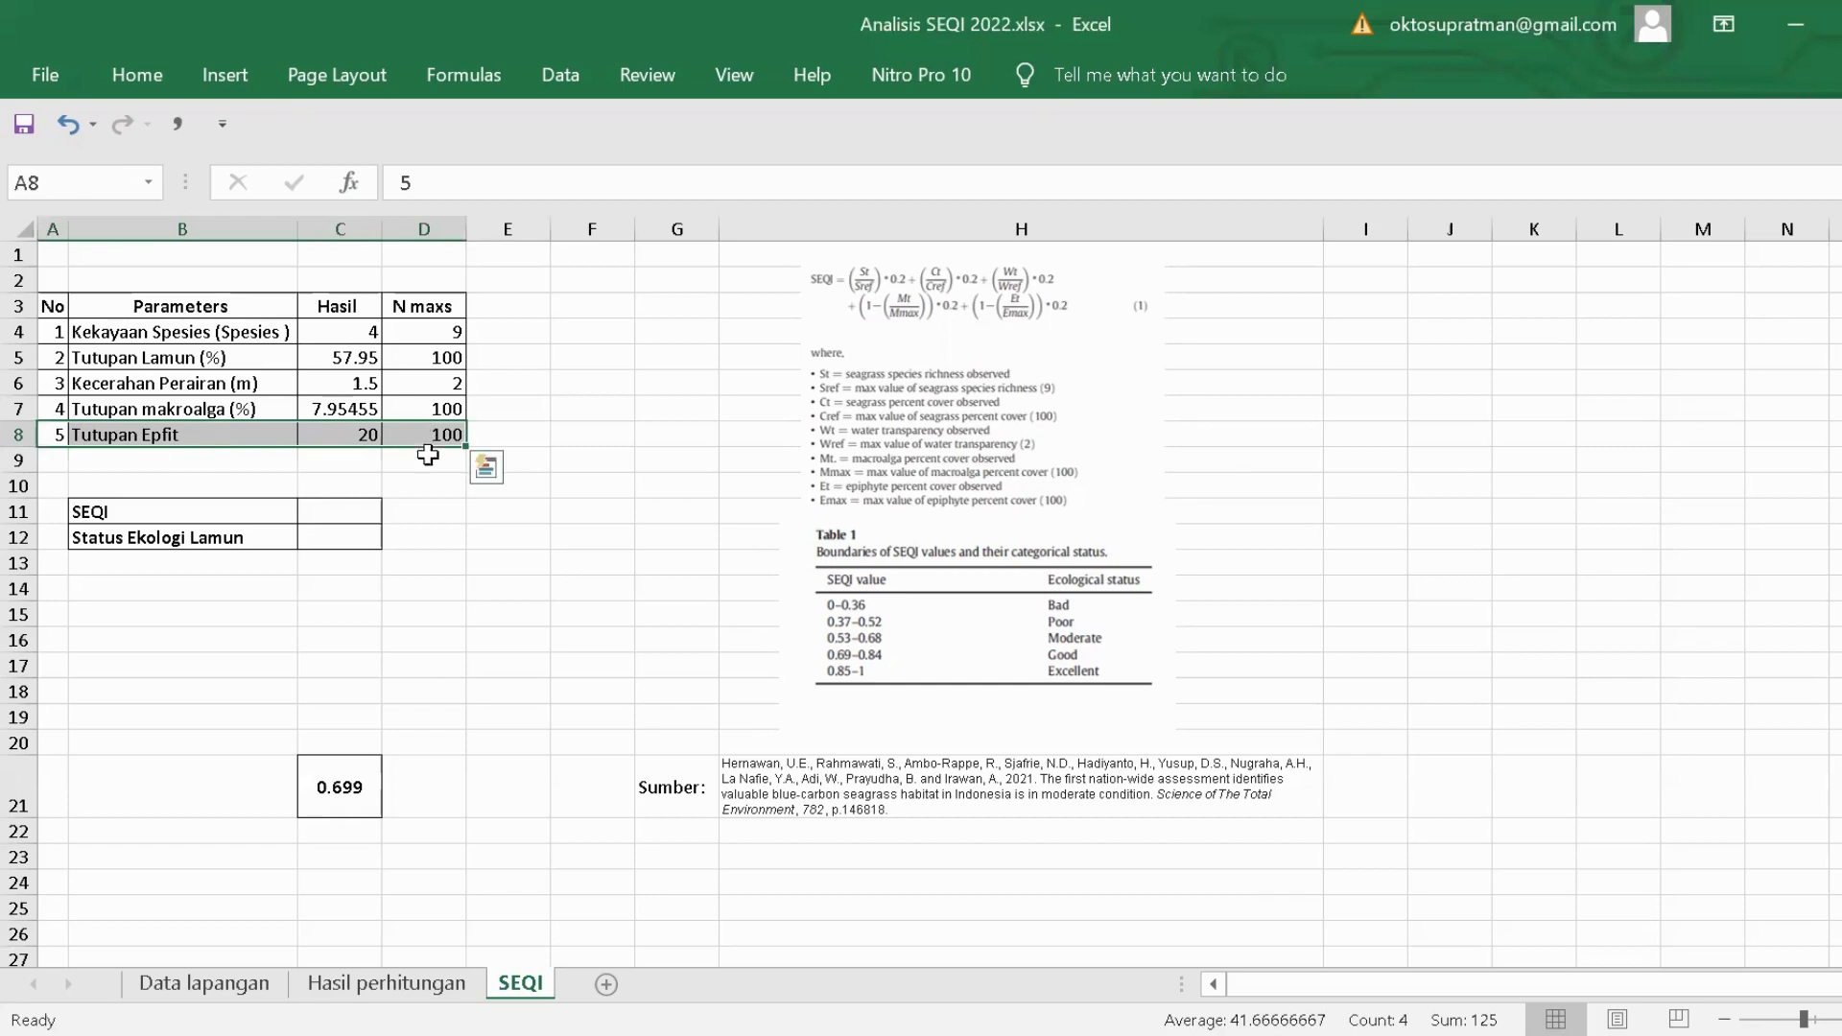
{"action": "left_click", "coordinate": [325, 444]}
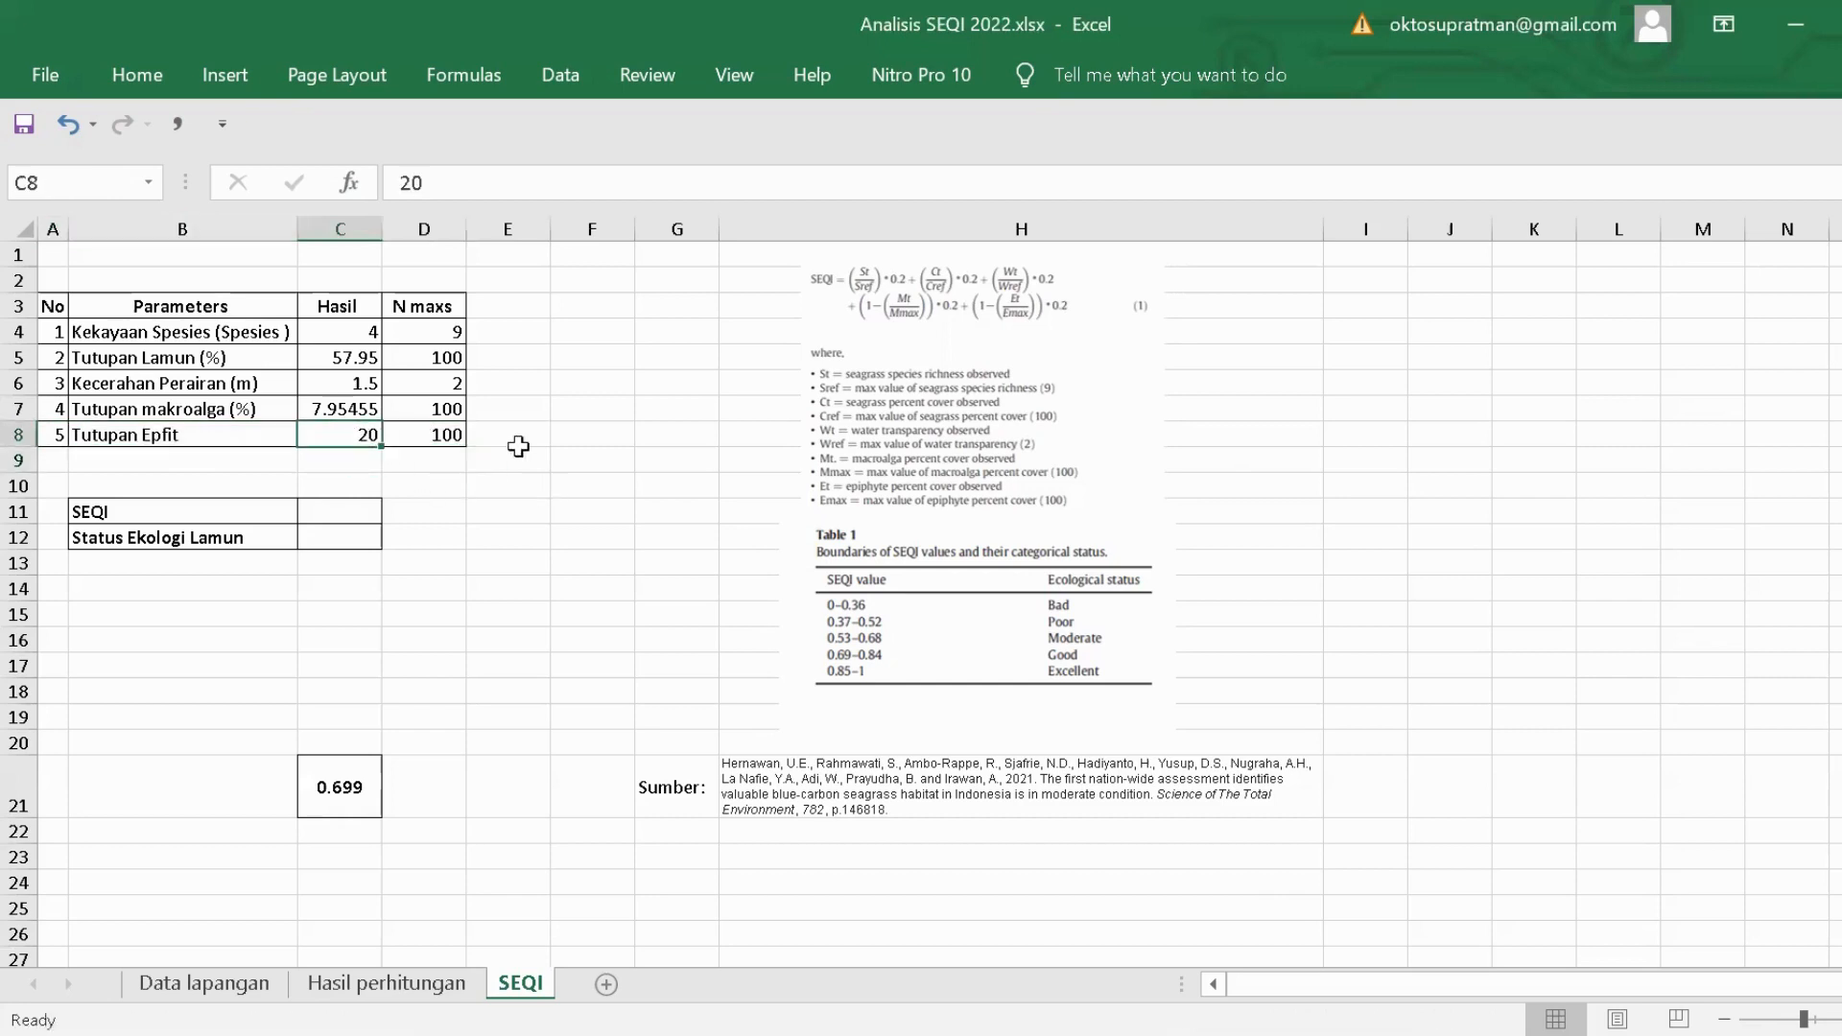
{"action": "left_click", "coordinate": [423, 305]}
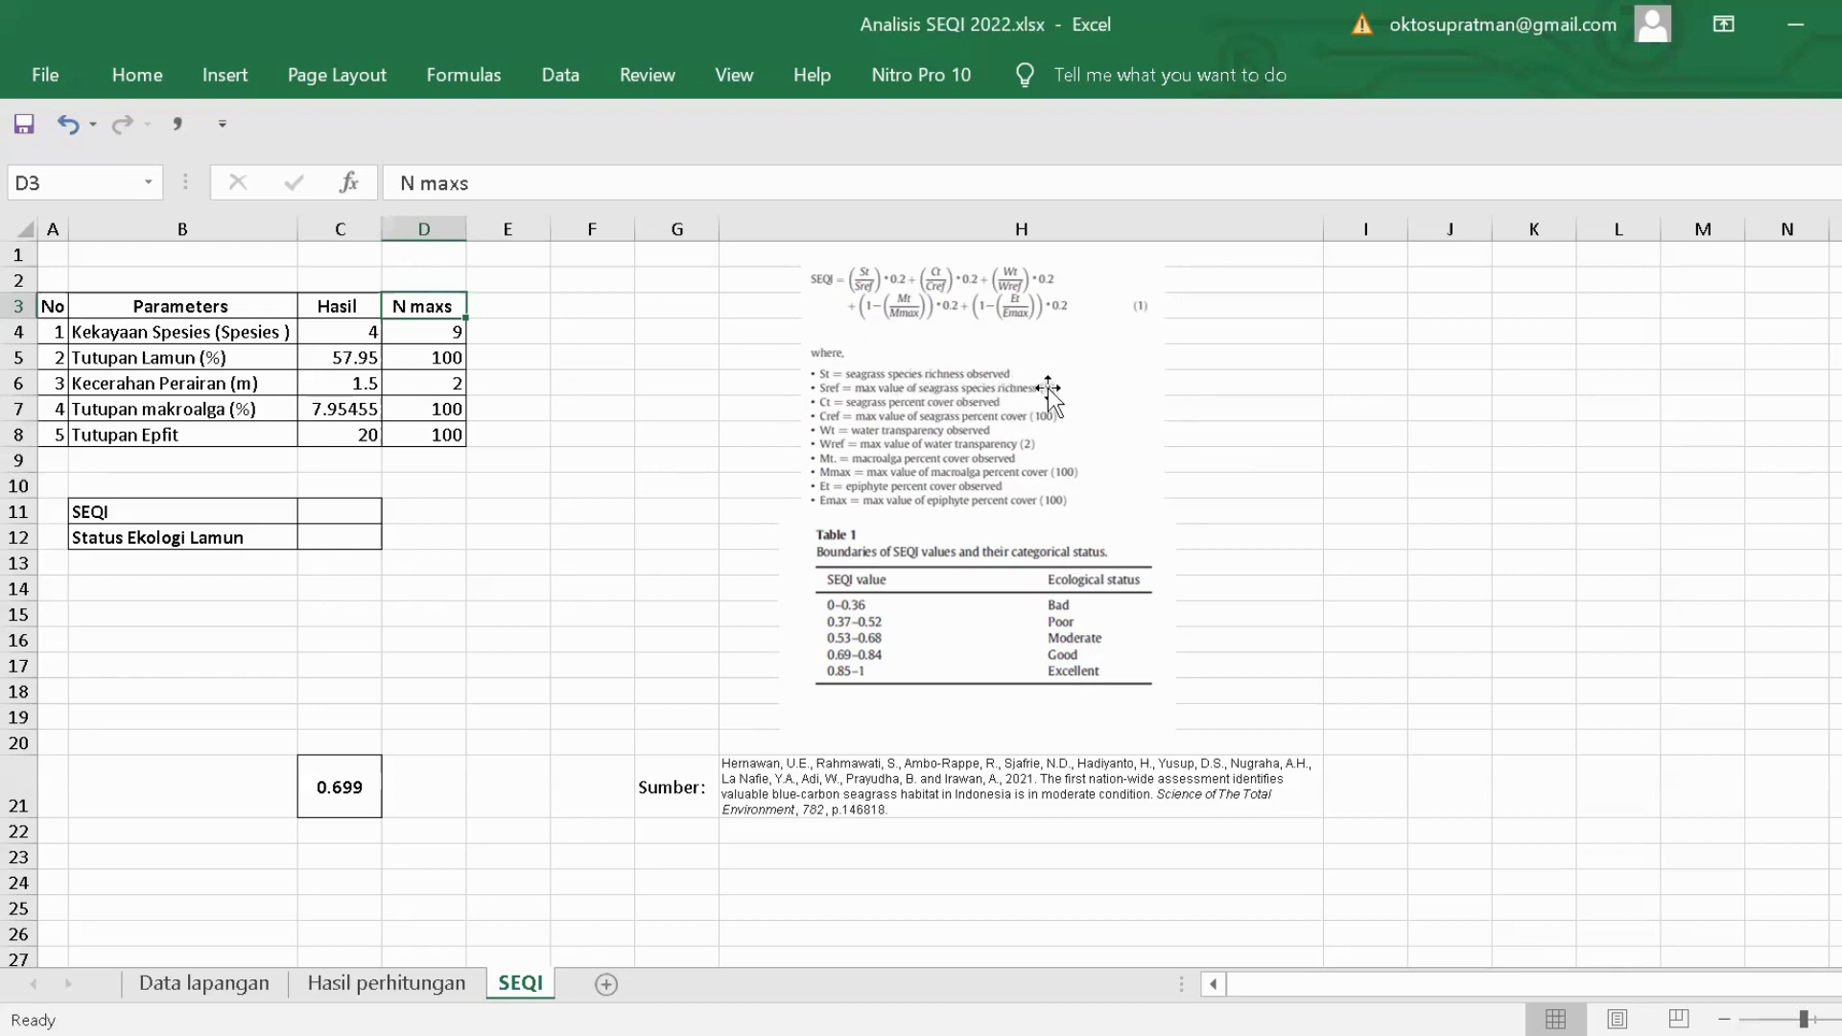
{"action": "left_click", "coordinate": [455, 330]}
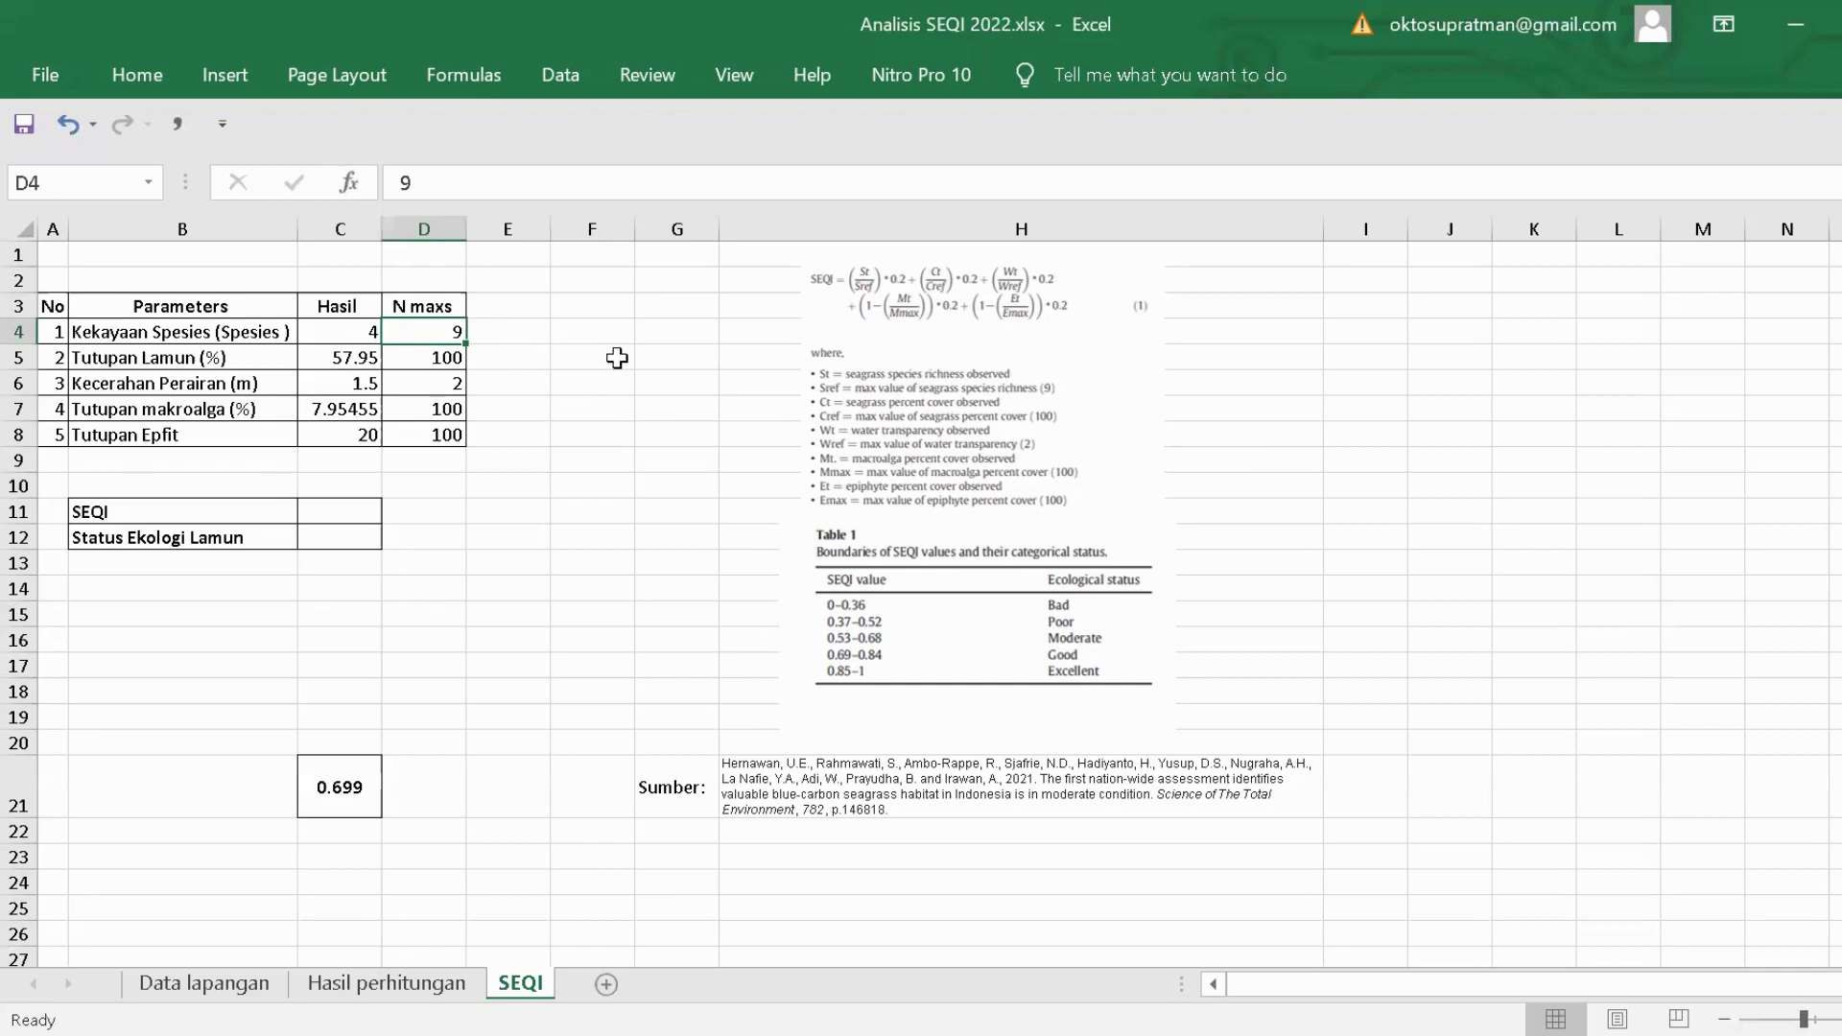
{"action": "left_click", "coordinate": [187, 367]}
{"action": "left_click", "coordinate": [449, 361]}
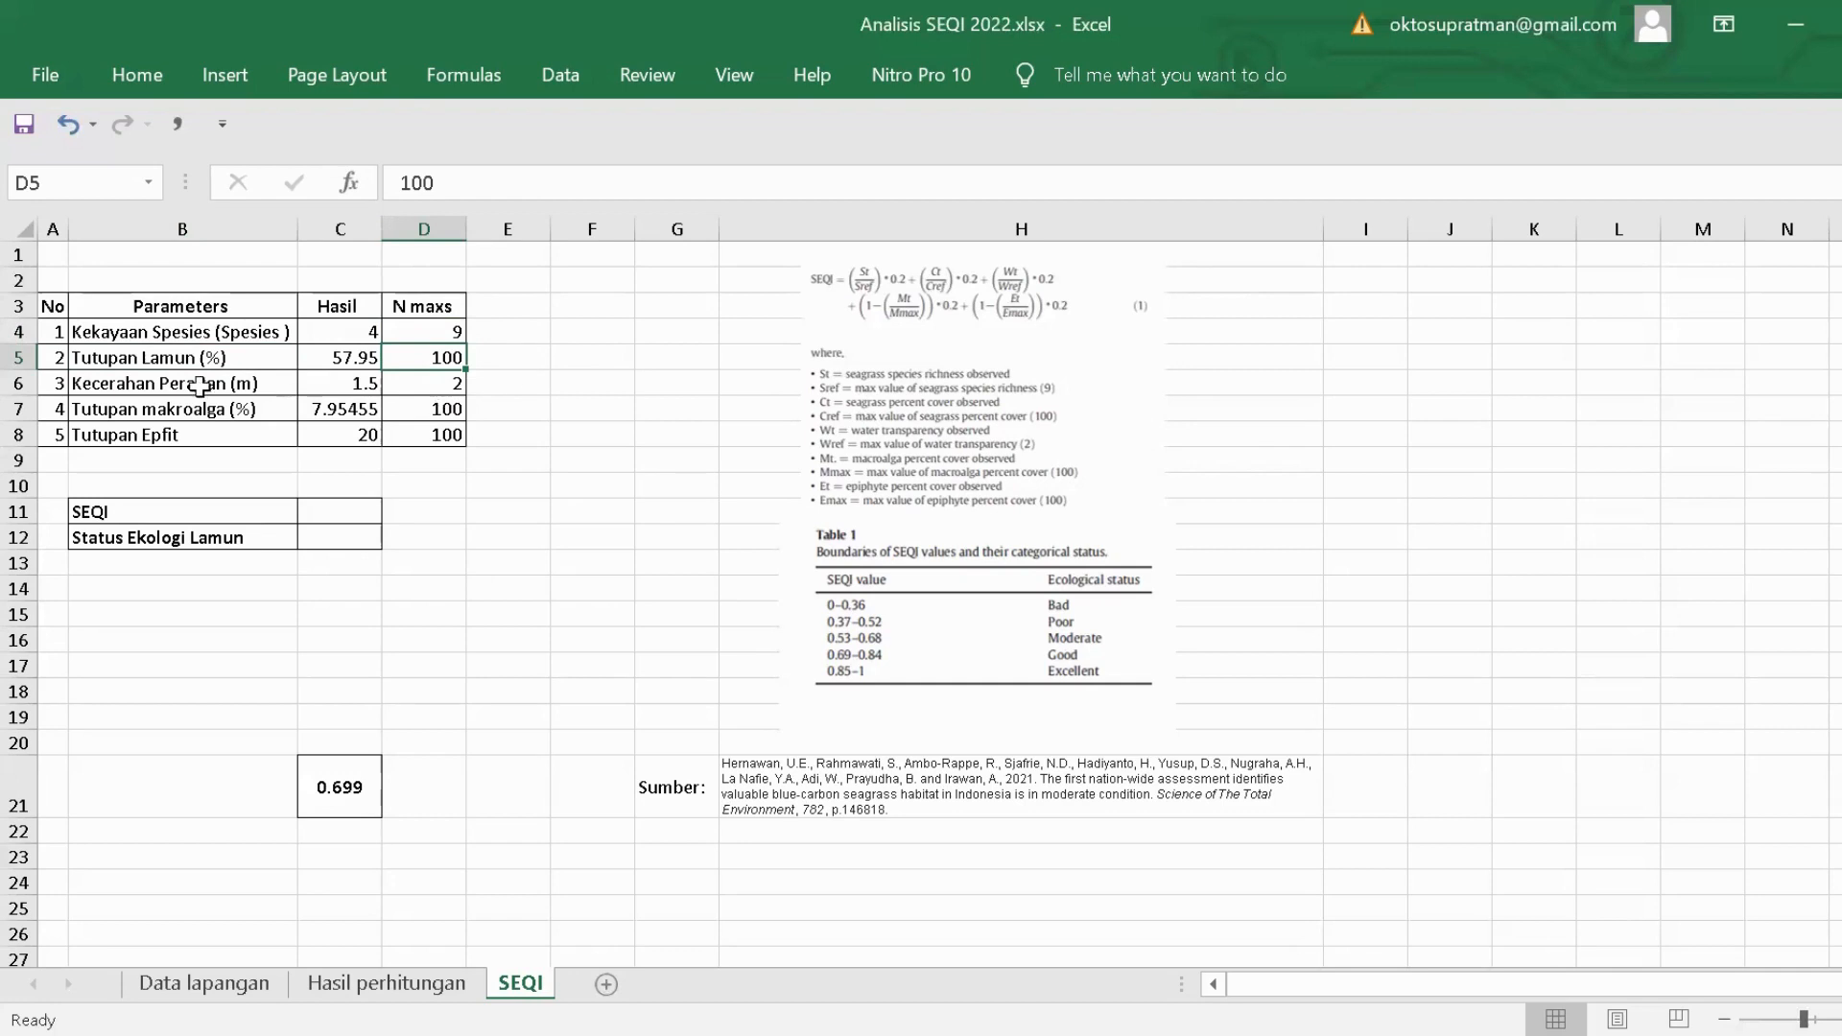
{"action": "left_click", "coordinate": [446, 386]}
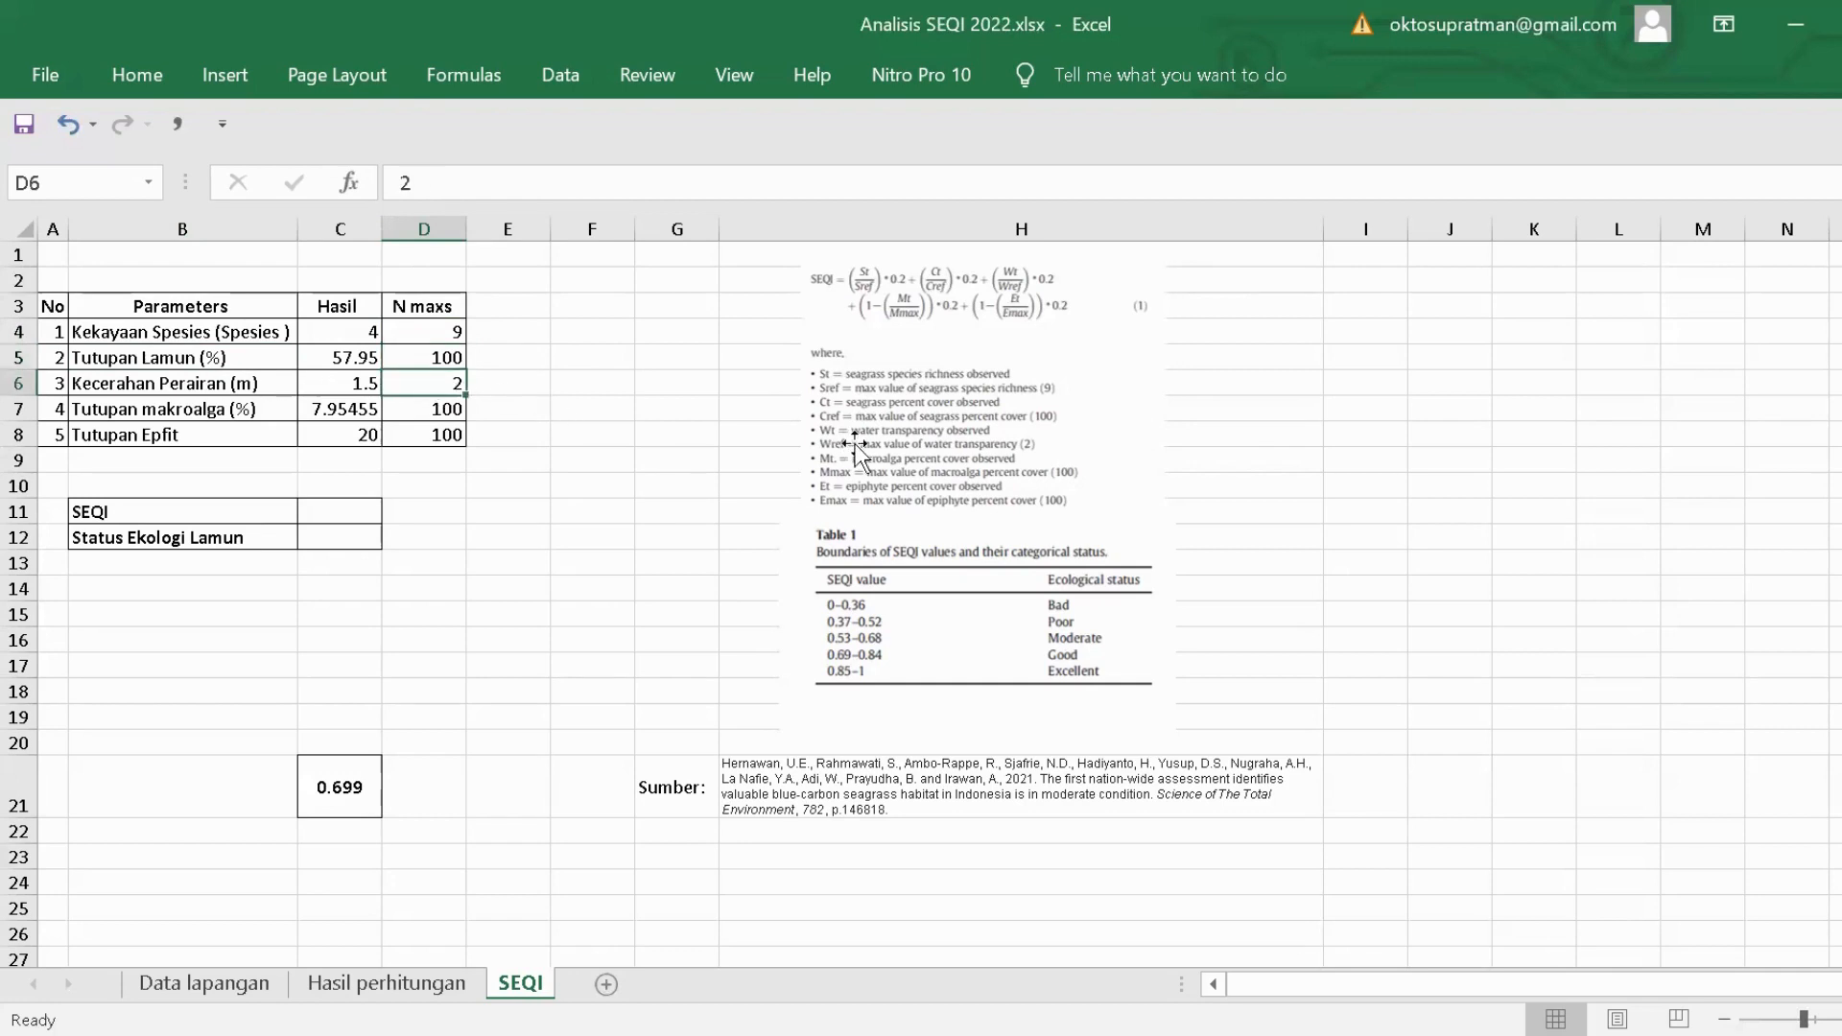
{"action": "left_click", "coordinate": [559, 405]}
{"action": "left_click", "coordinate": [443, 389]}
{"action": "left_click", "coordinate": [93, 414]}
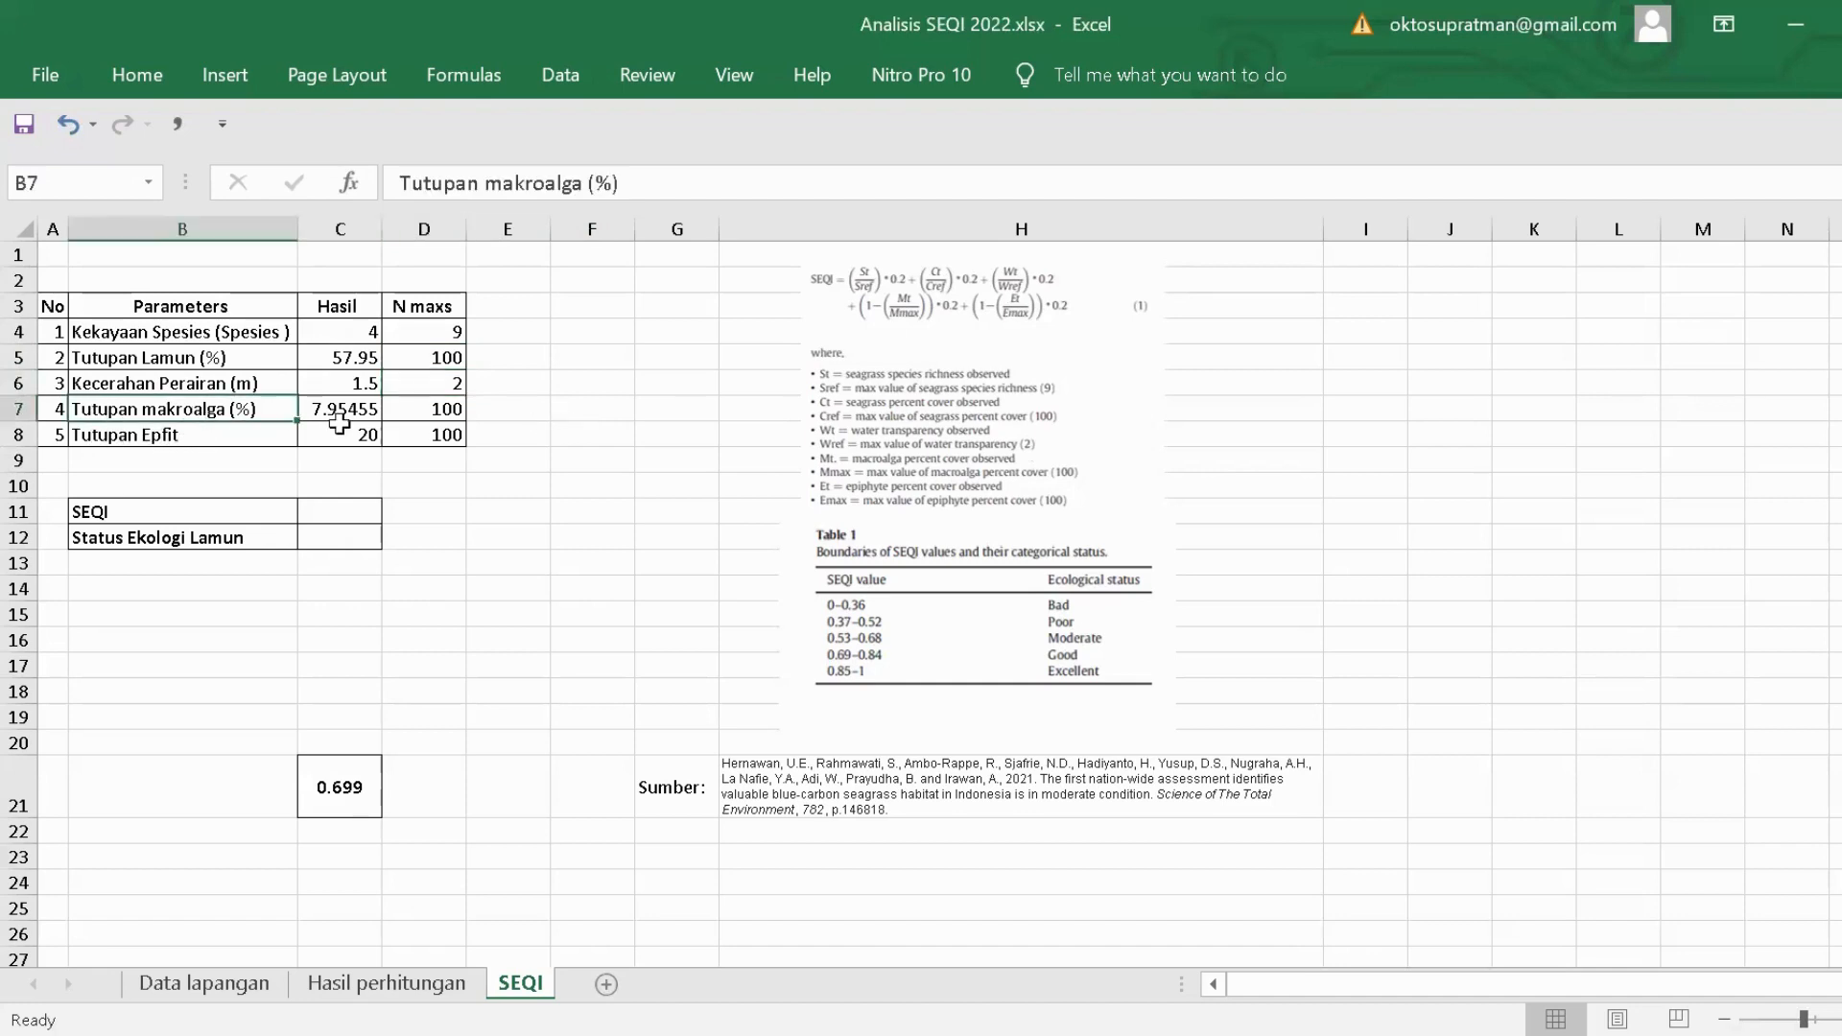
{"action": "left_click", "coordinate": [447, 413]}
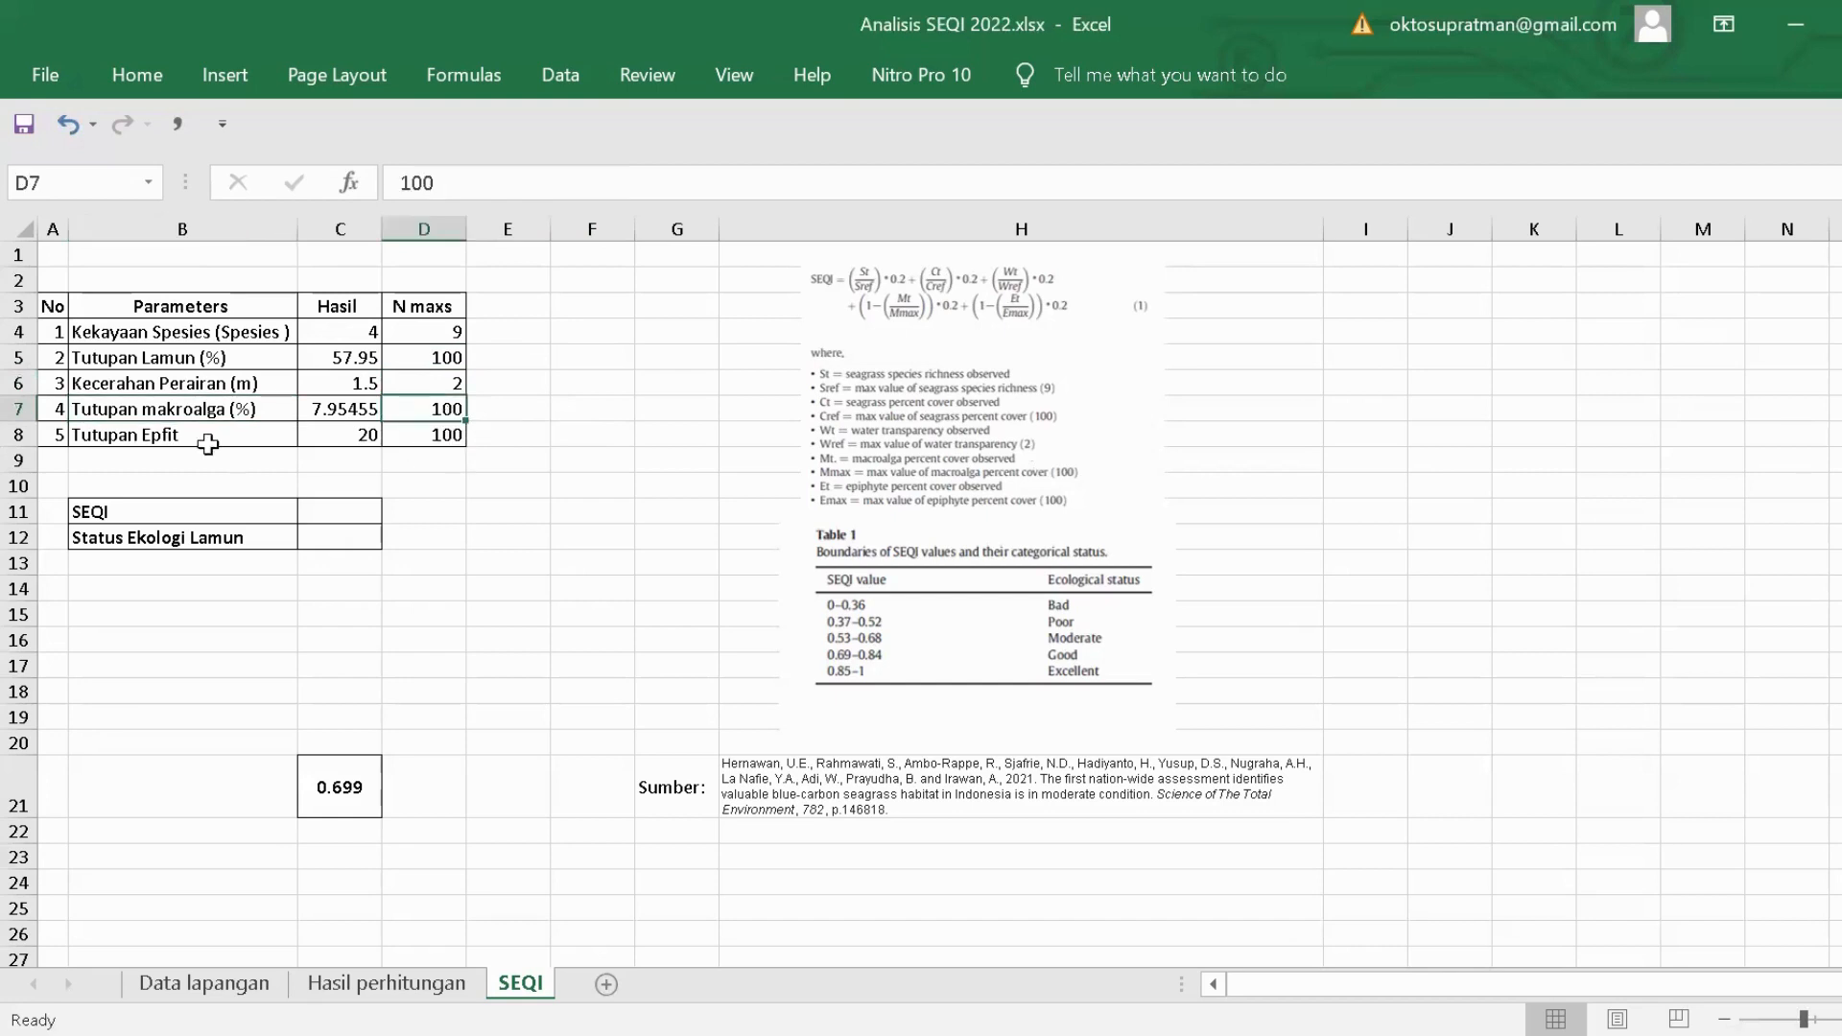
{"action": "left_click", "coordinate": [153, 441]}
{"action": "left_click", "coordinate": [475, 437]}
{"action": "left_click", "coordinate": [444, 440]}
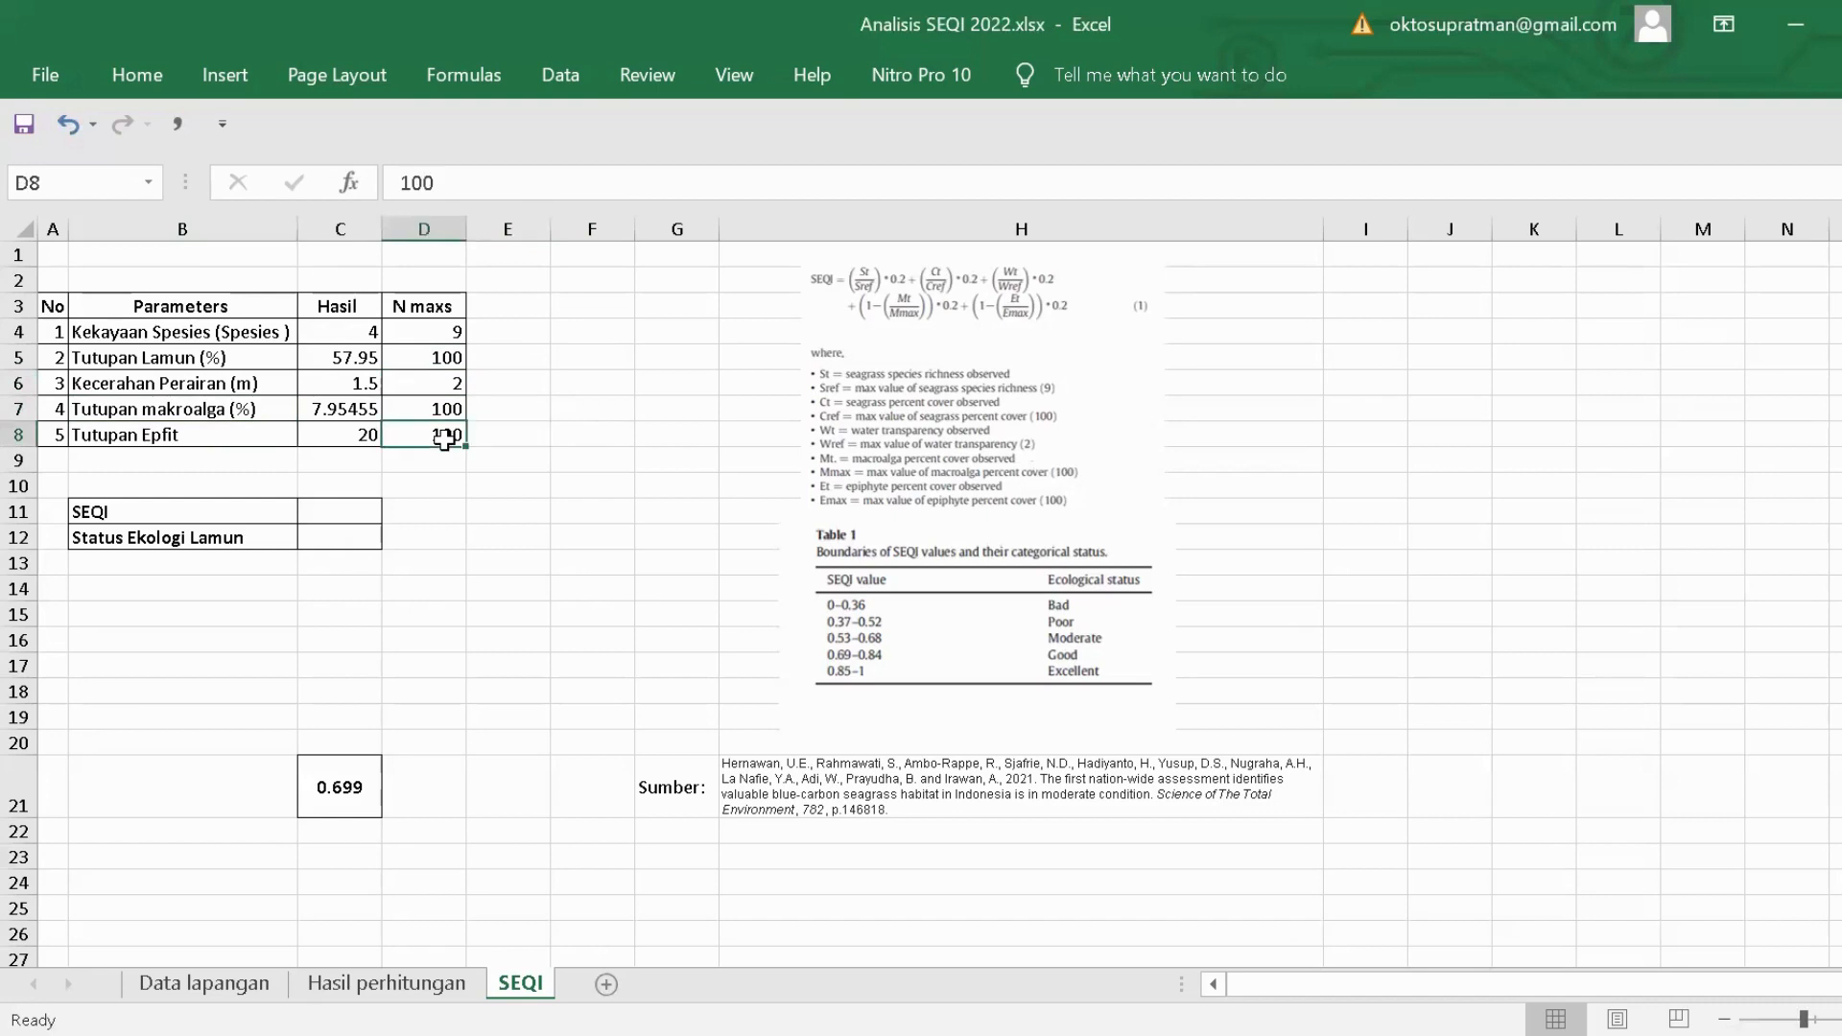
{"action": "left_click_drag", "start_coordinate": [422, 303], "coordinate": [439, 434]}
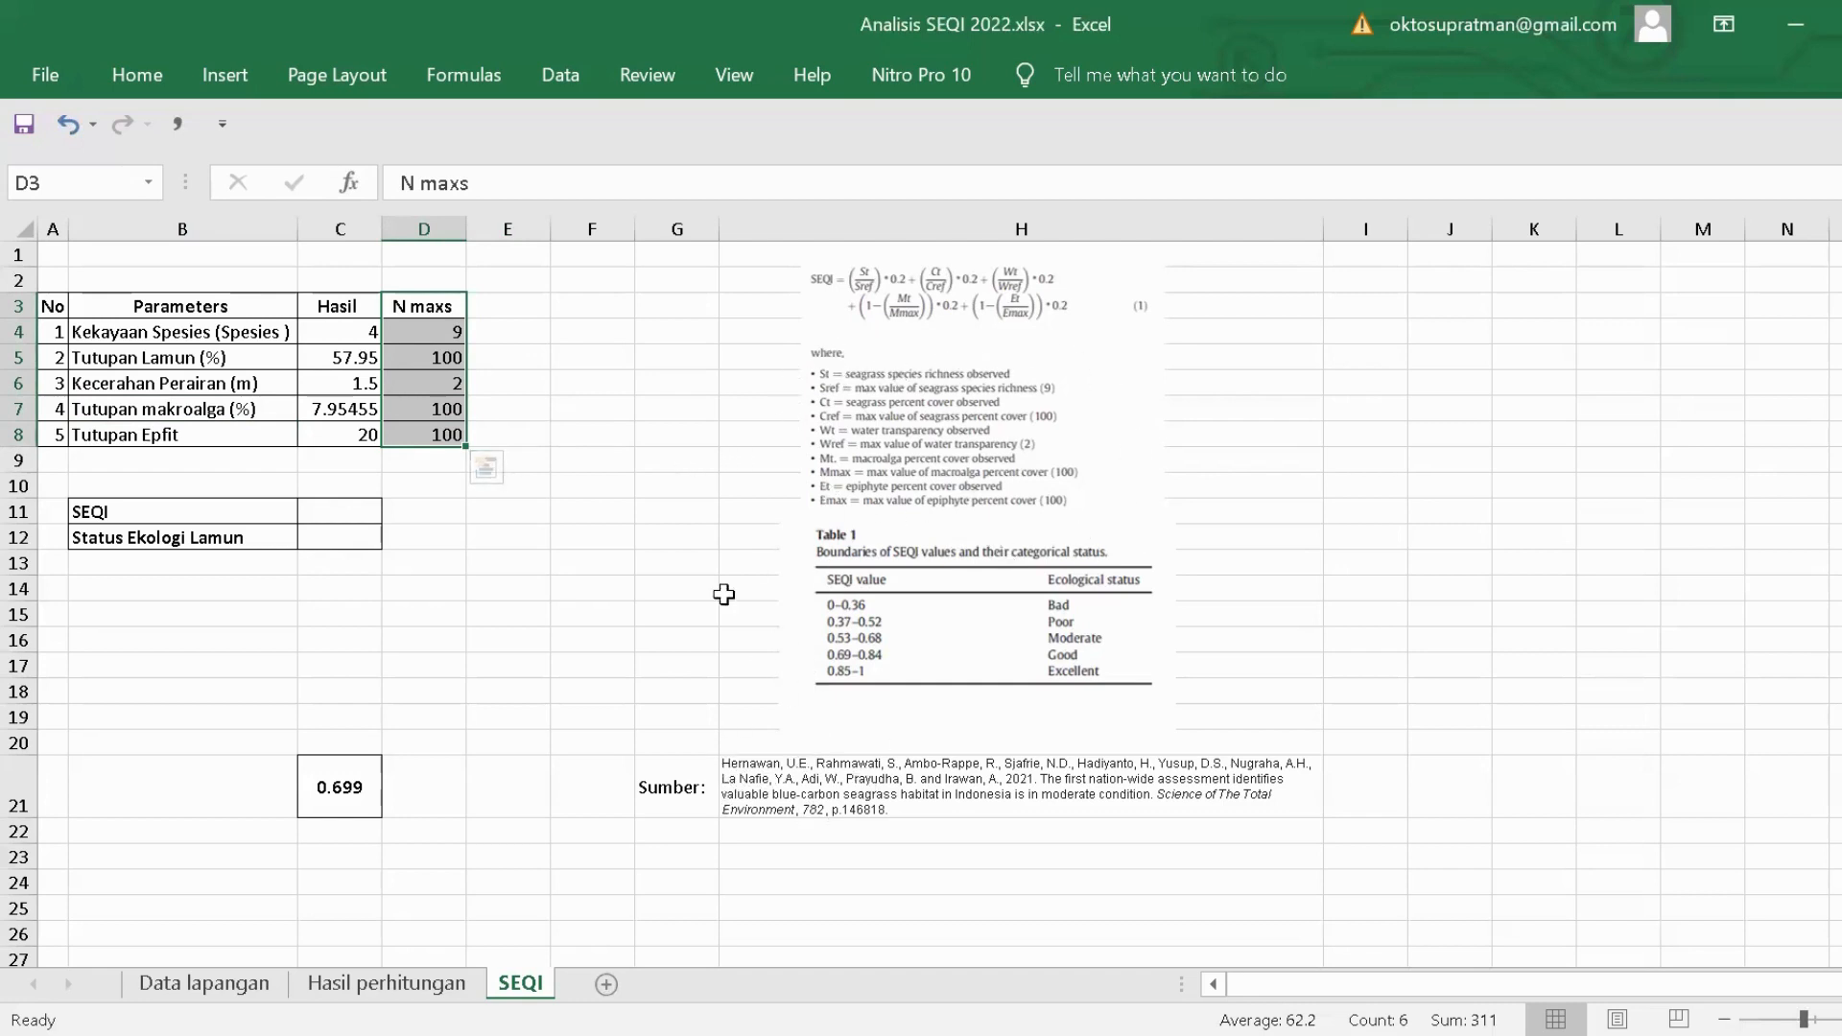
{"action": "left_click", "coordinate": [660, 538]}
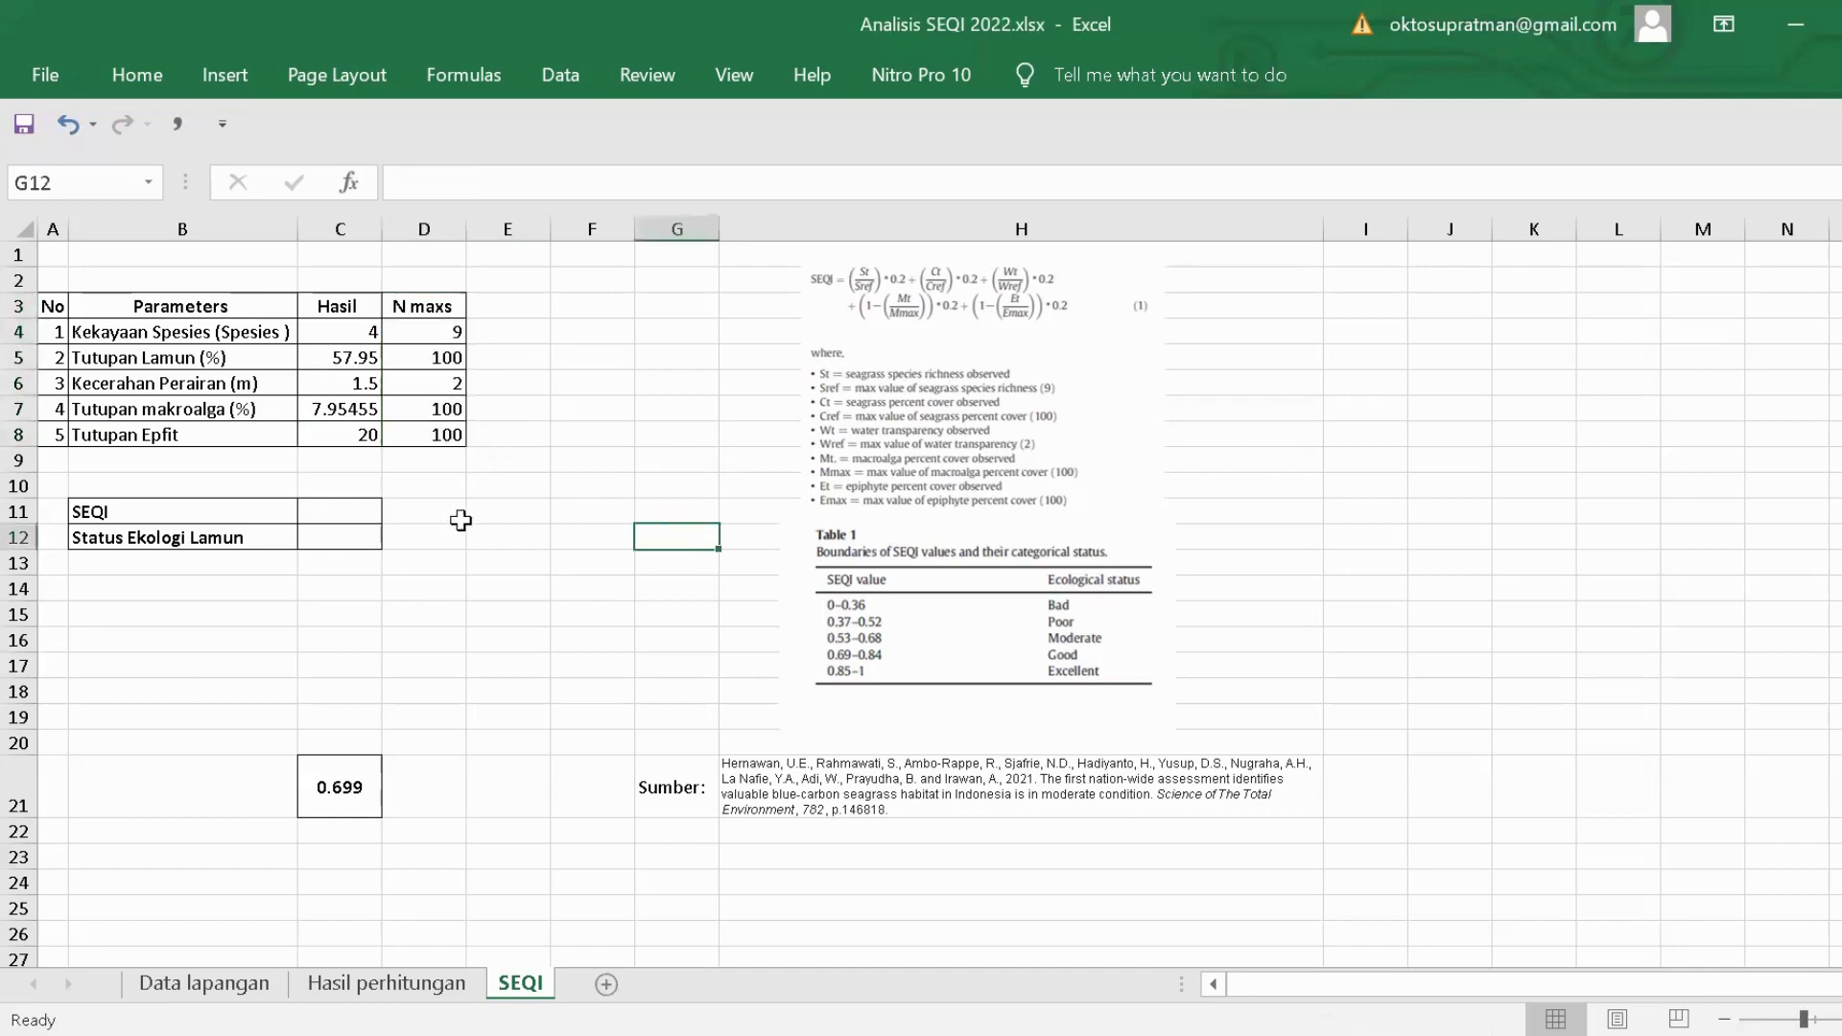
Start the SEQI formula in C11 with the species richness term (C4/D4)*0.2.
{"action": "left_click", "coordinate": [314, 513]}
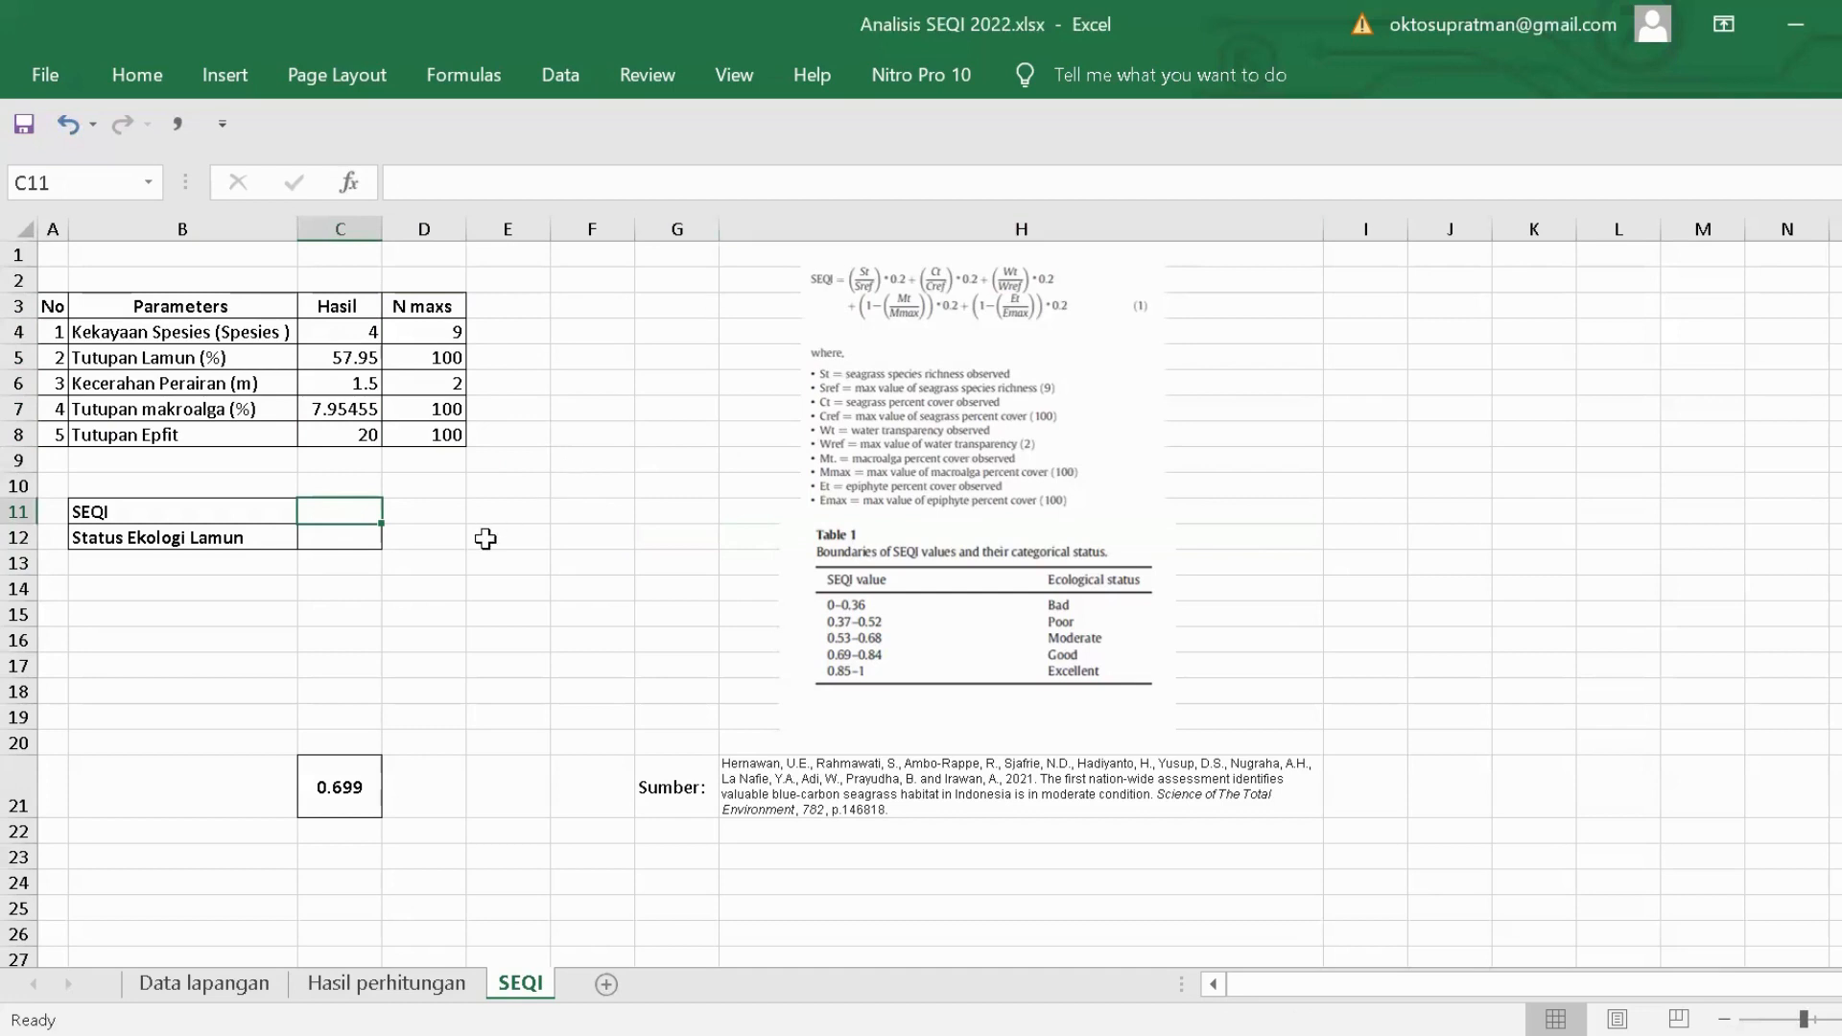
{"action": "type", "text": "=("}
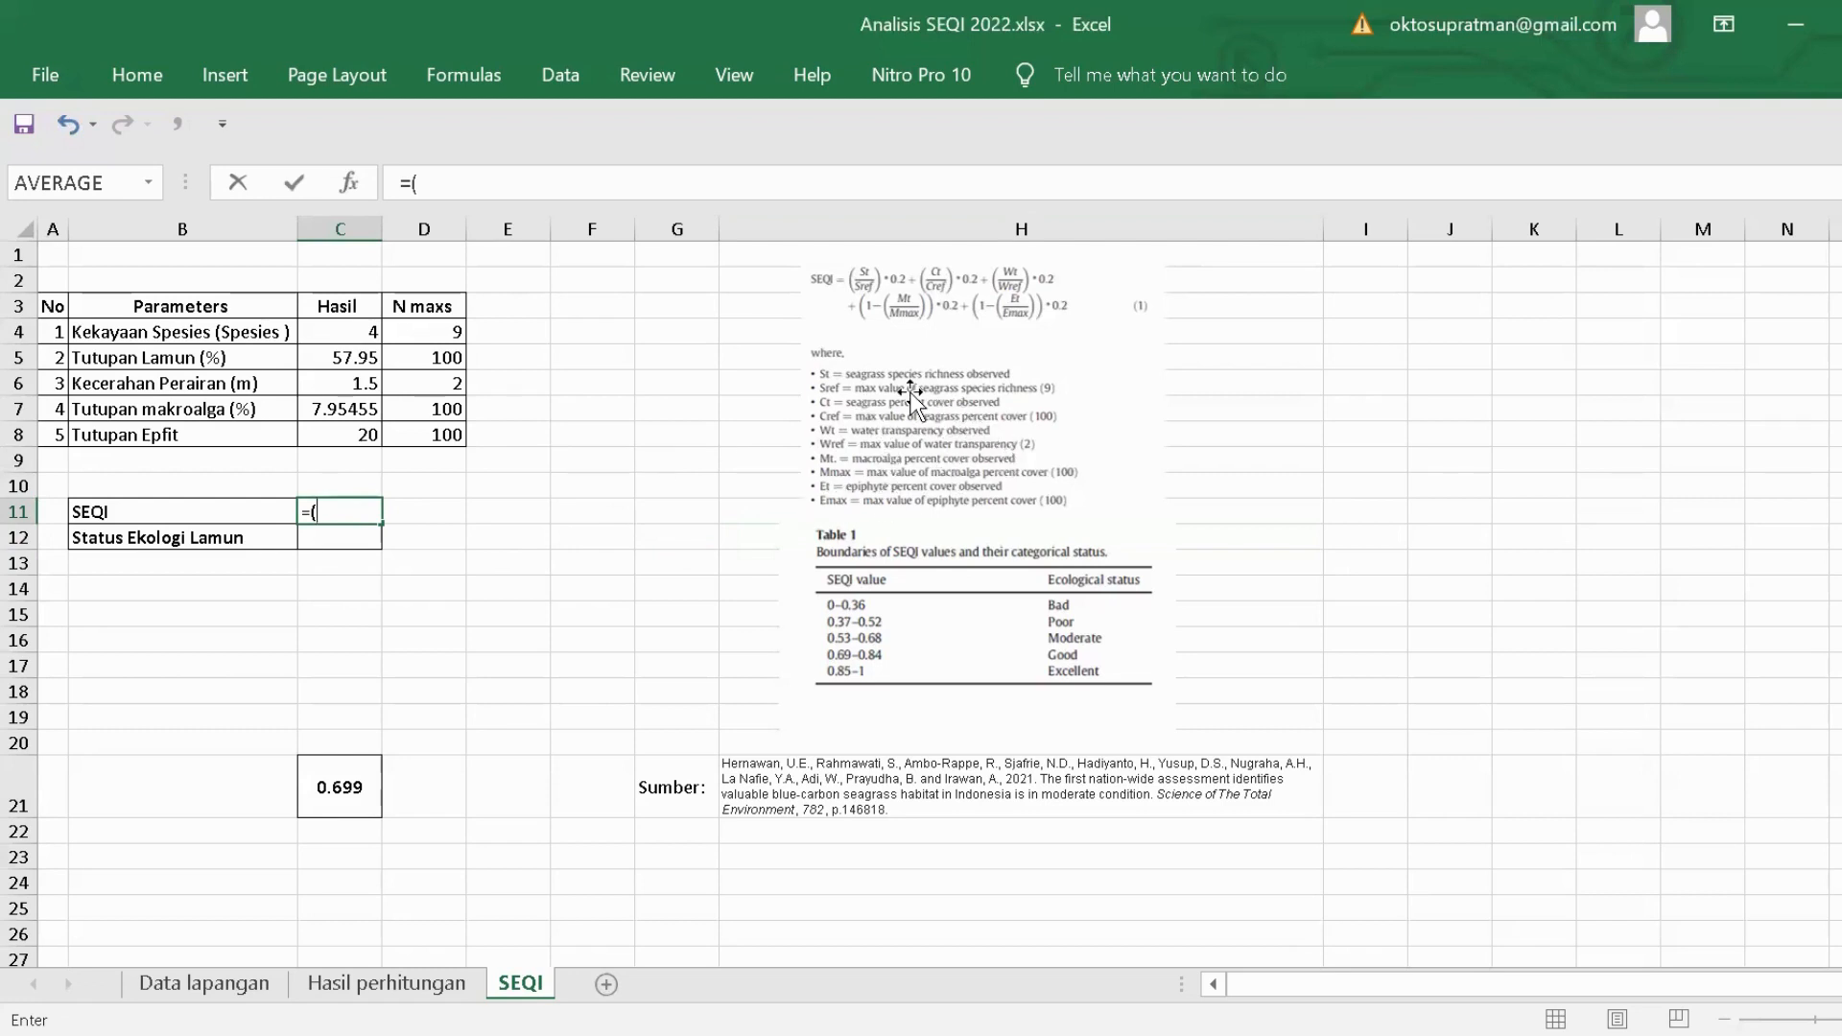
{"action": "left_click", "coordinate": [361, 331]}
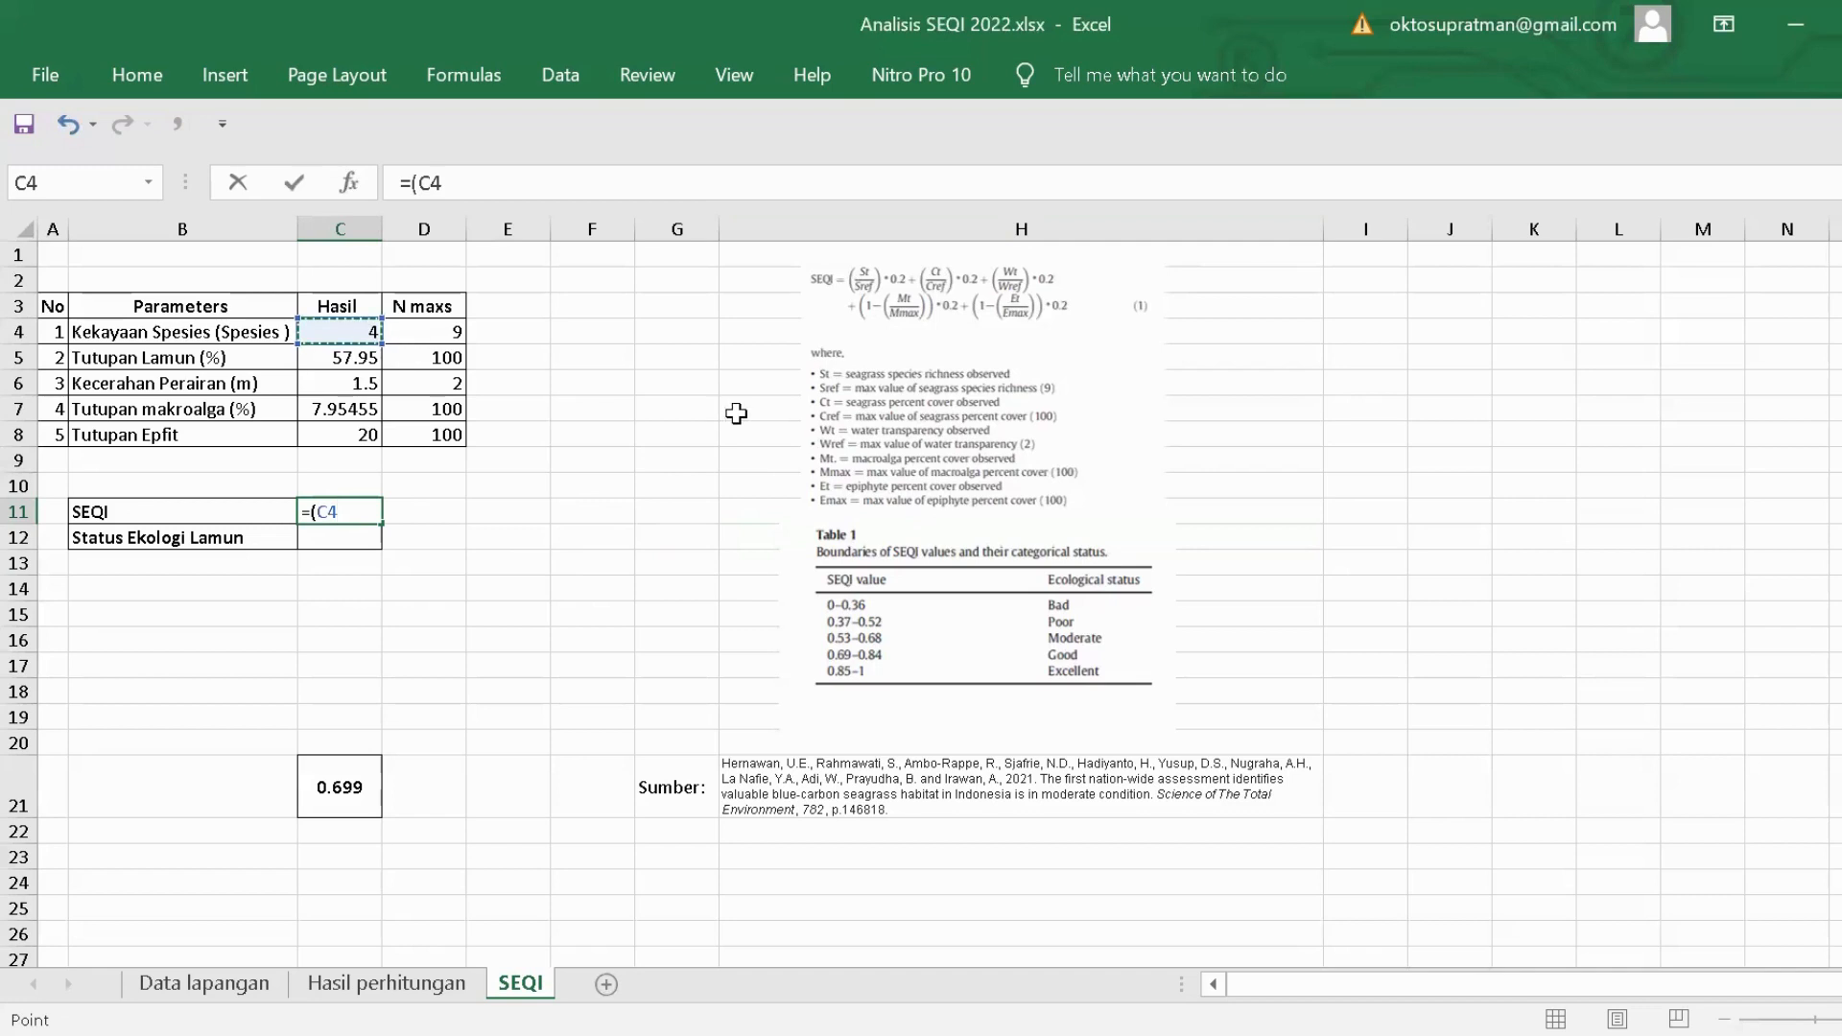
{"action": "type", "text": "/"}
{"action": "left_click", "coordinate": [422, 331]}
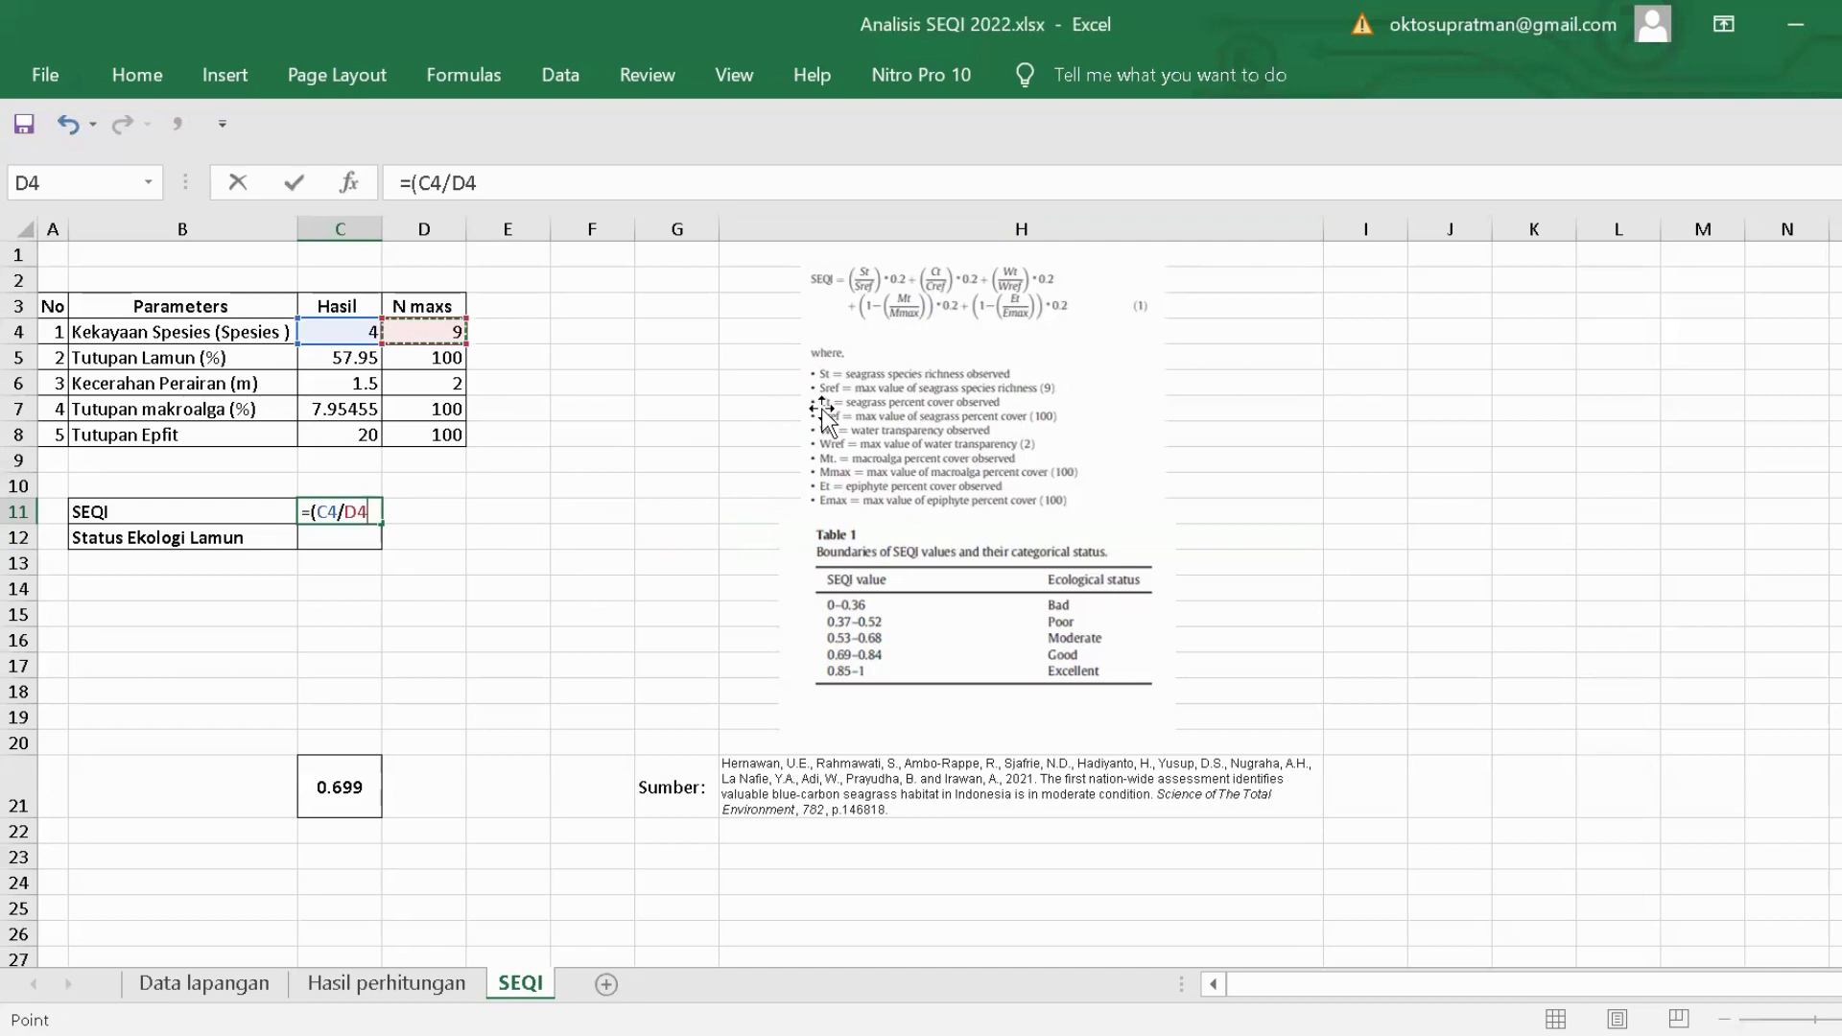
{"action": "type", "text": ")*0.2+("}
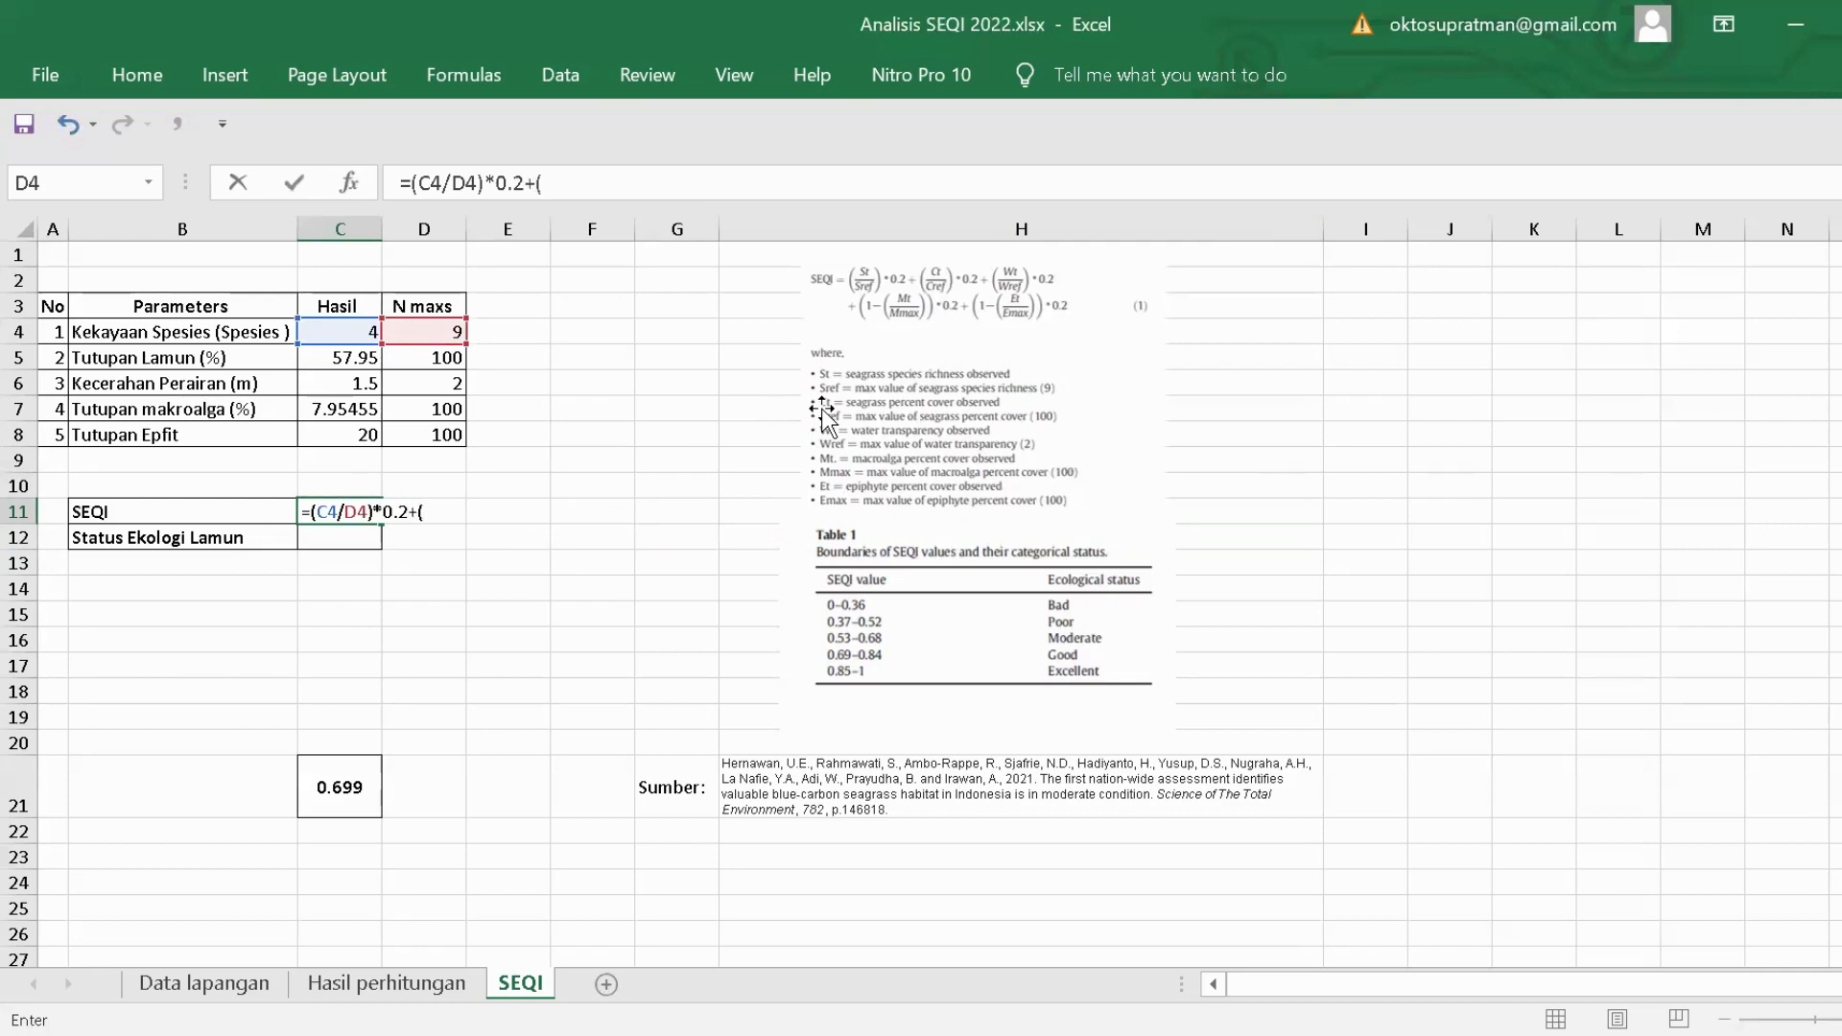
Add the seagrass cover term (C5/D5)*0.2 to the SEQI formula in C11.
{"action": "left_click", "coordinate": [346, 358]}
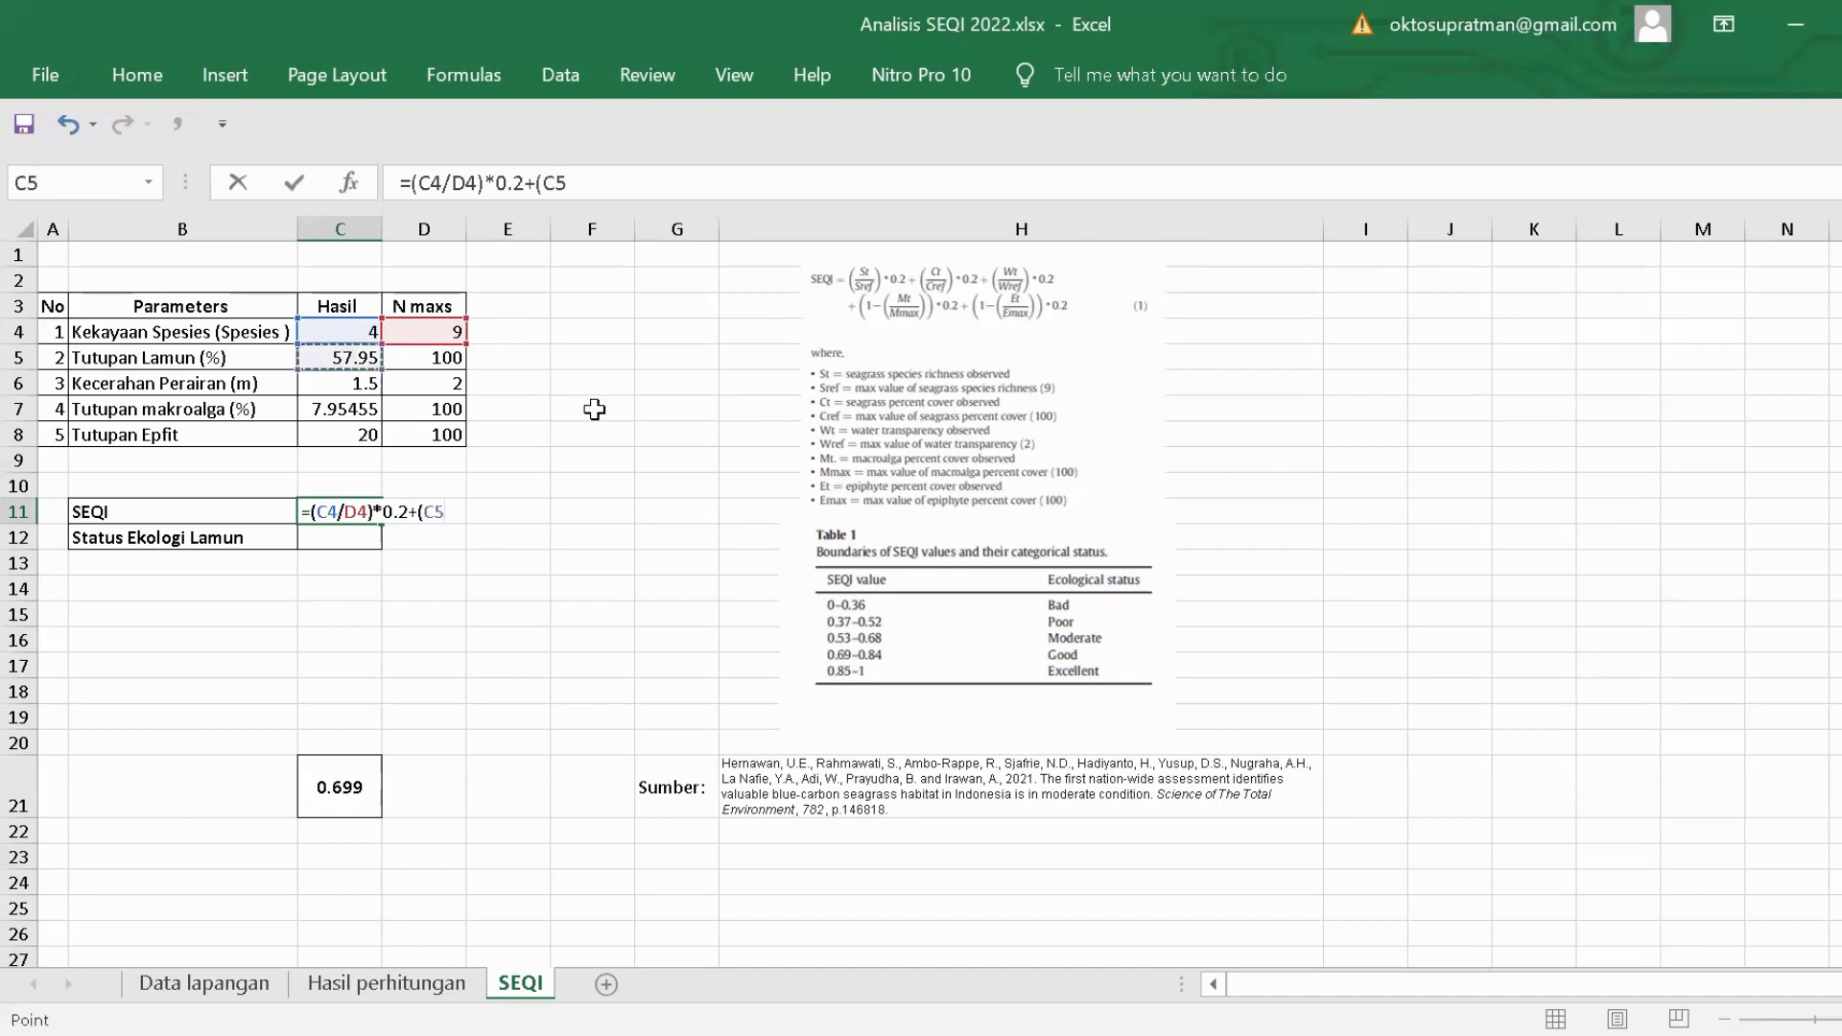
{"action": "type", "text": "/"}
{"action": "left_click", "coordinate": [422, 357]}
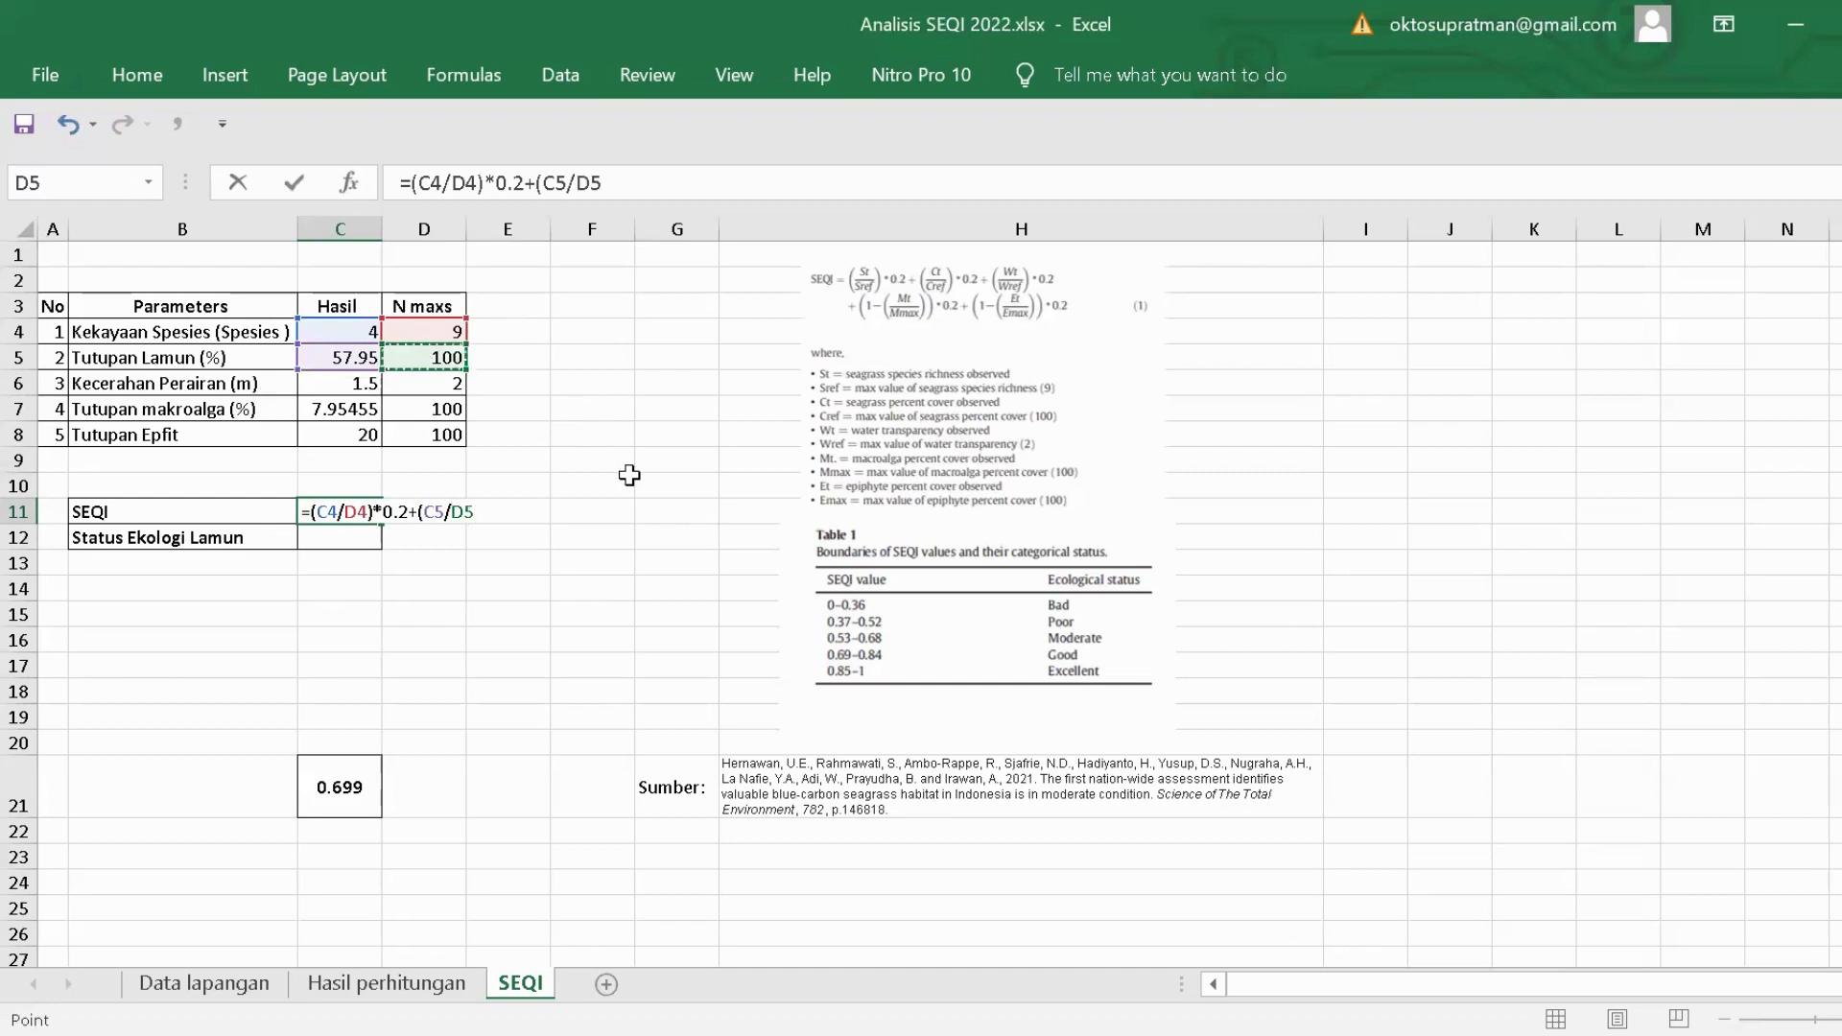
{"action": "type", "text": ")*0.2+"}
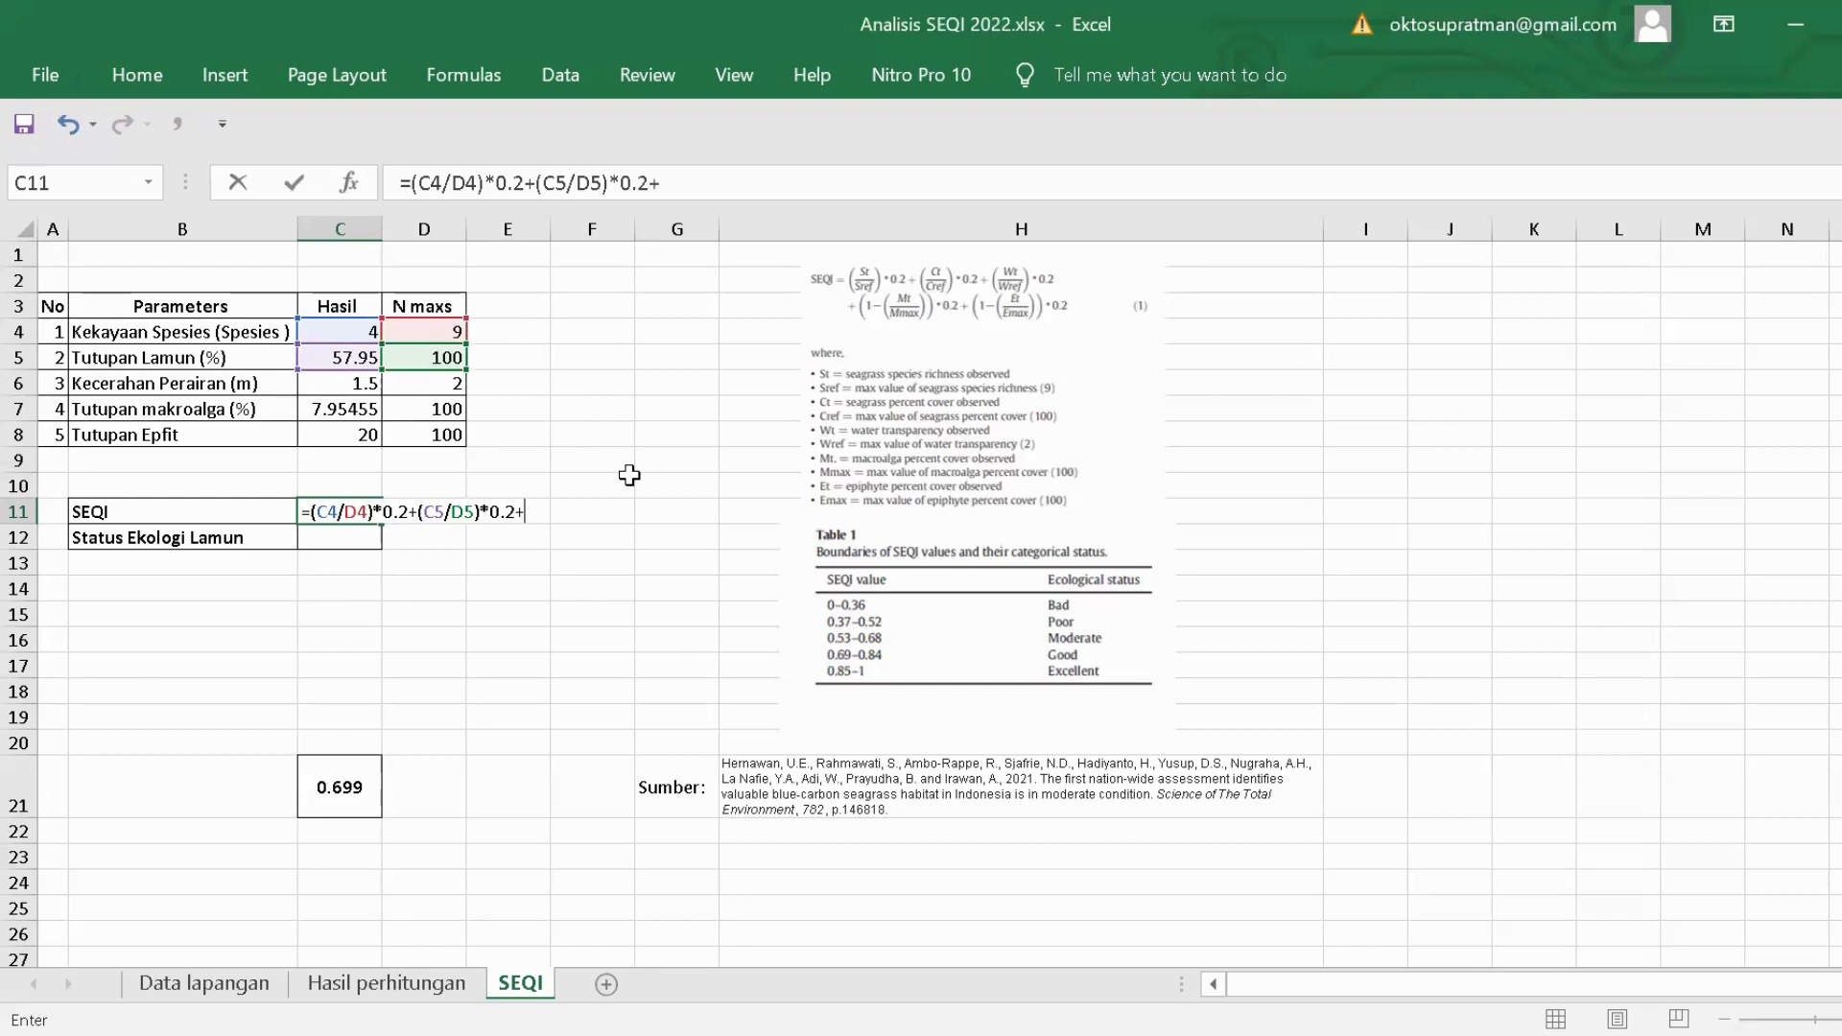
Add the water transparency term (C6/D6)*0.2 to the SEQI formula, with the division enclosed in parentheses.
{"action": "left_click", "coordinate": [357, 385]}
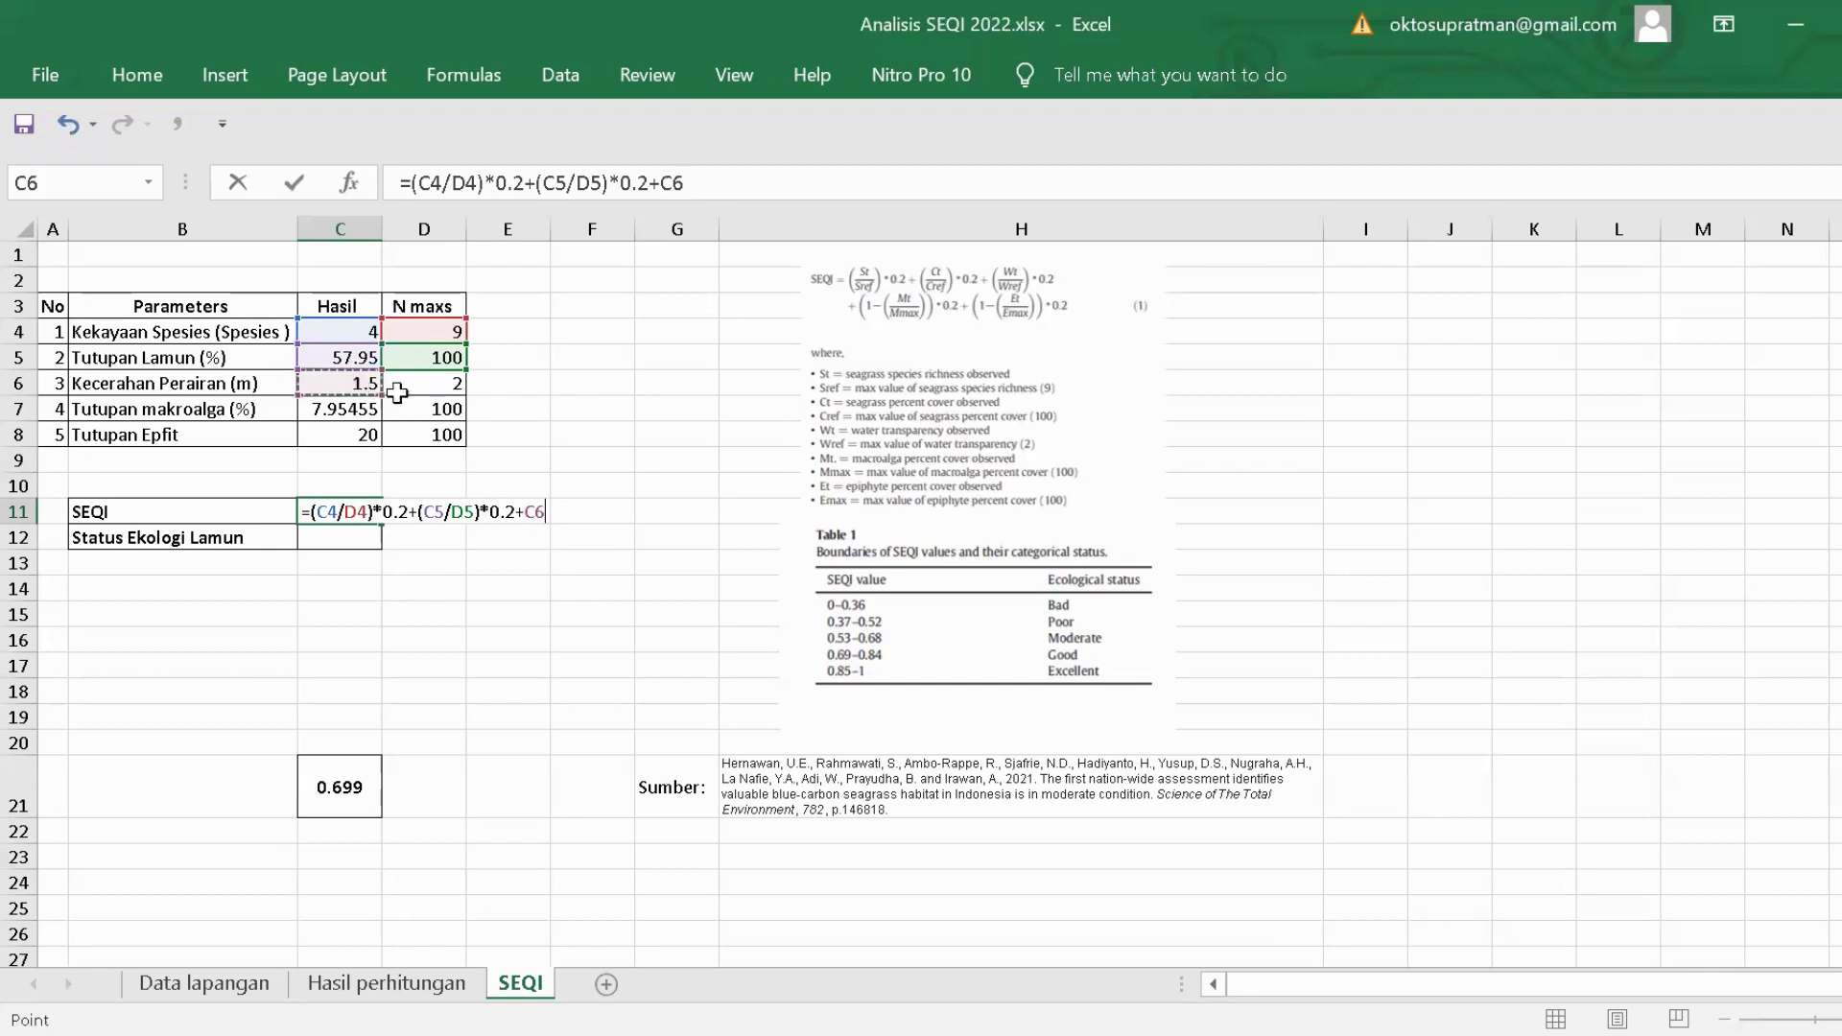
{"action": "left_click", "coordinate": [528, 516]}
{"action": "type", "text": "("}
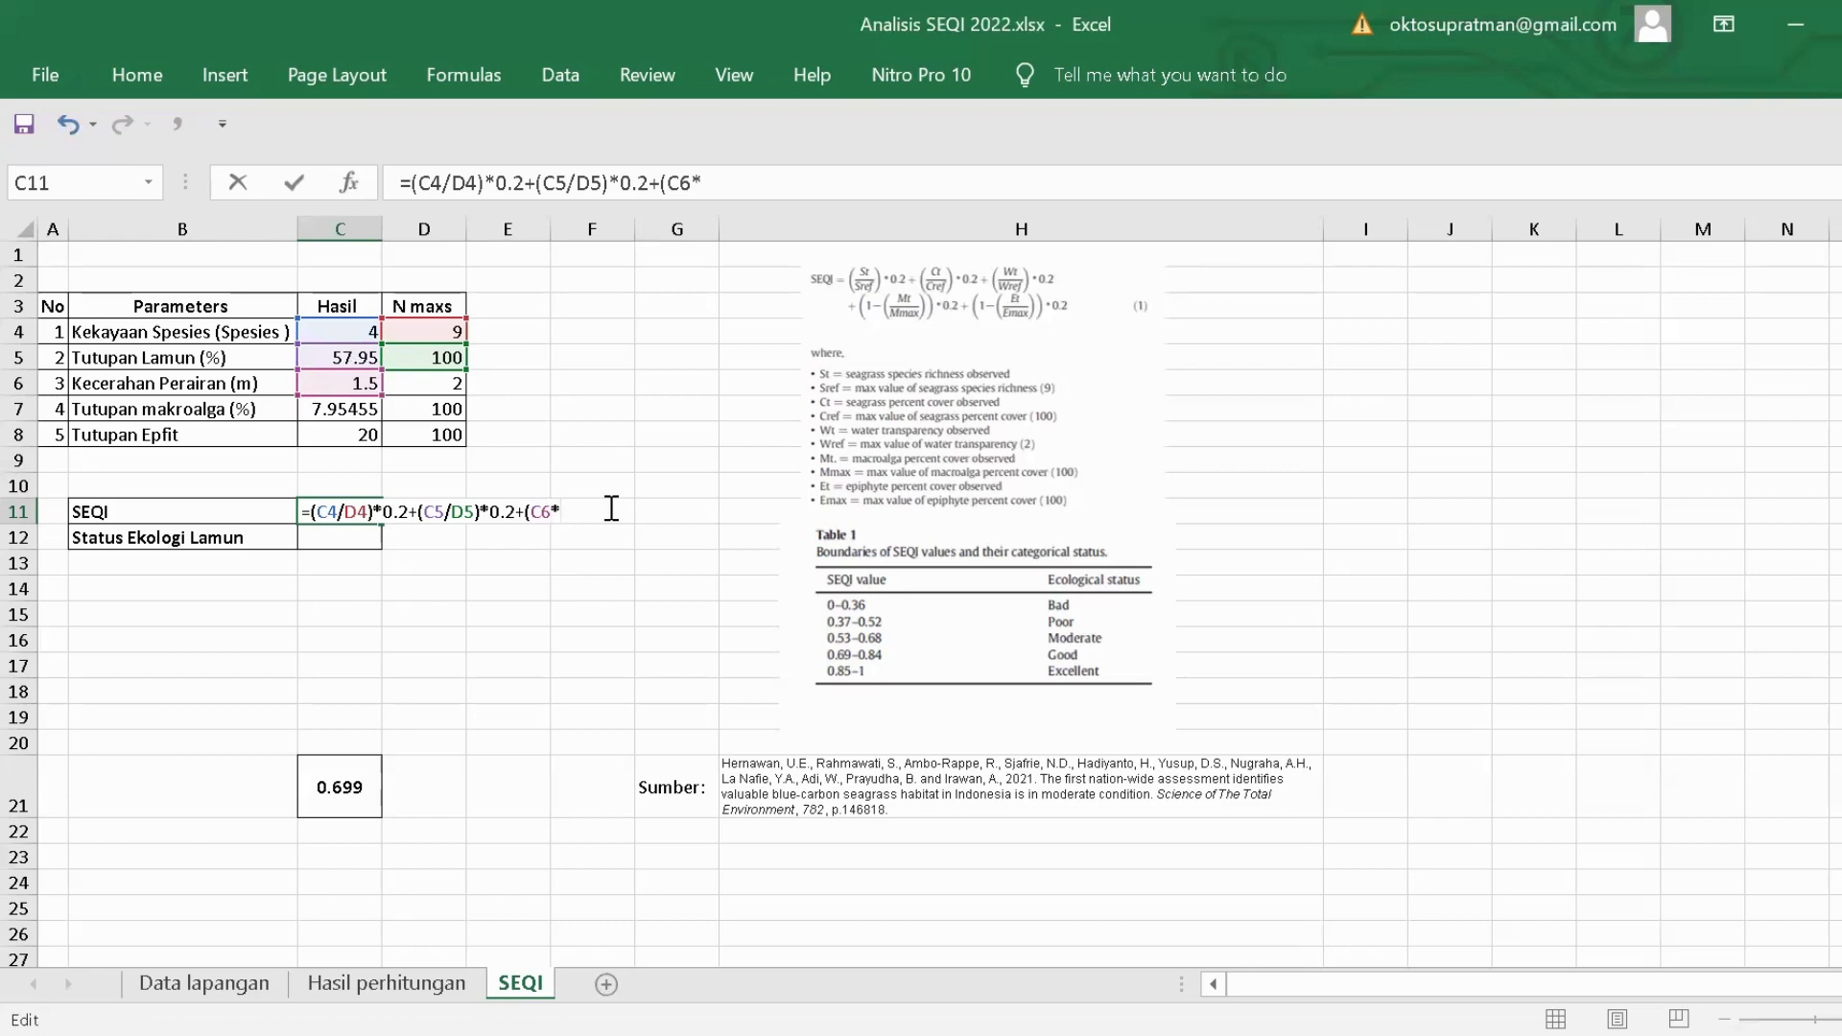
{"action": "type", "text": "/"}
{"action": "left_click", "coordinate": [446, 382]}
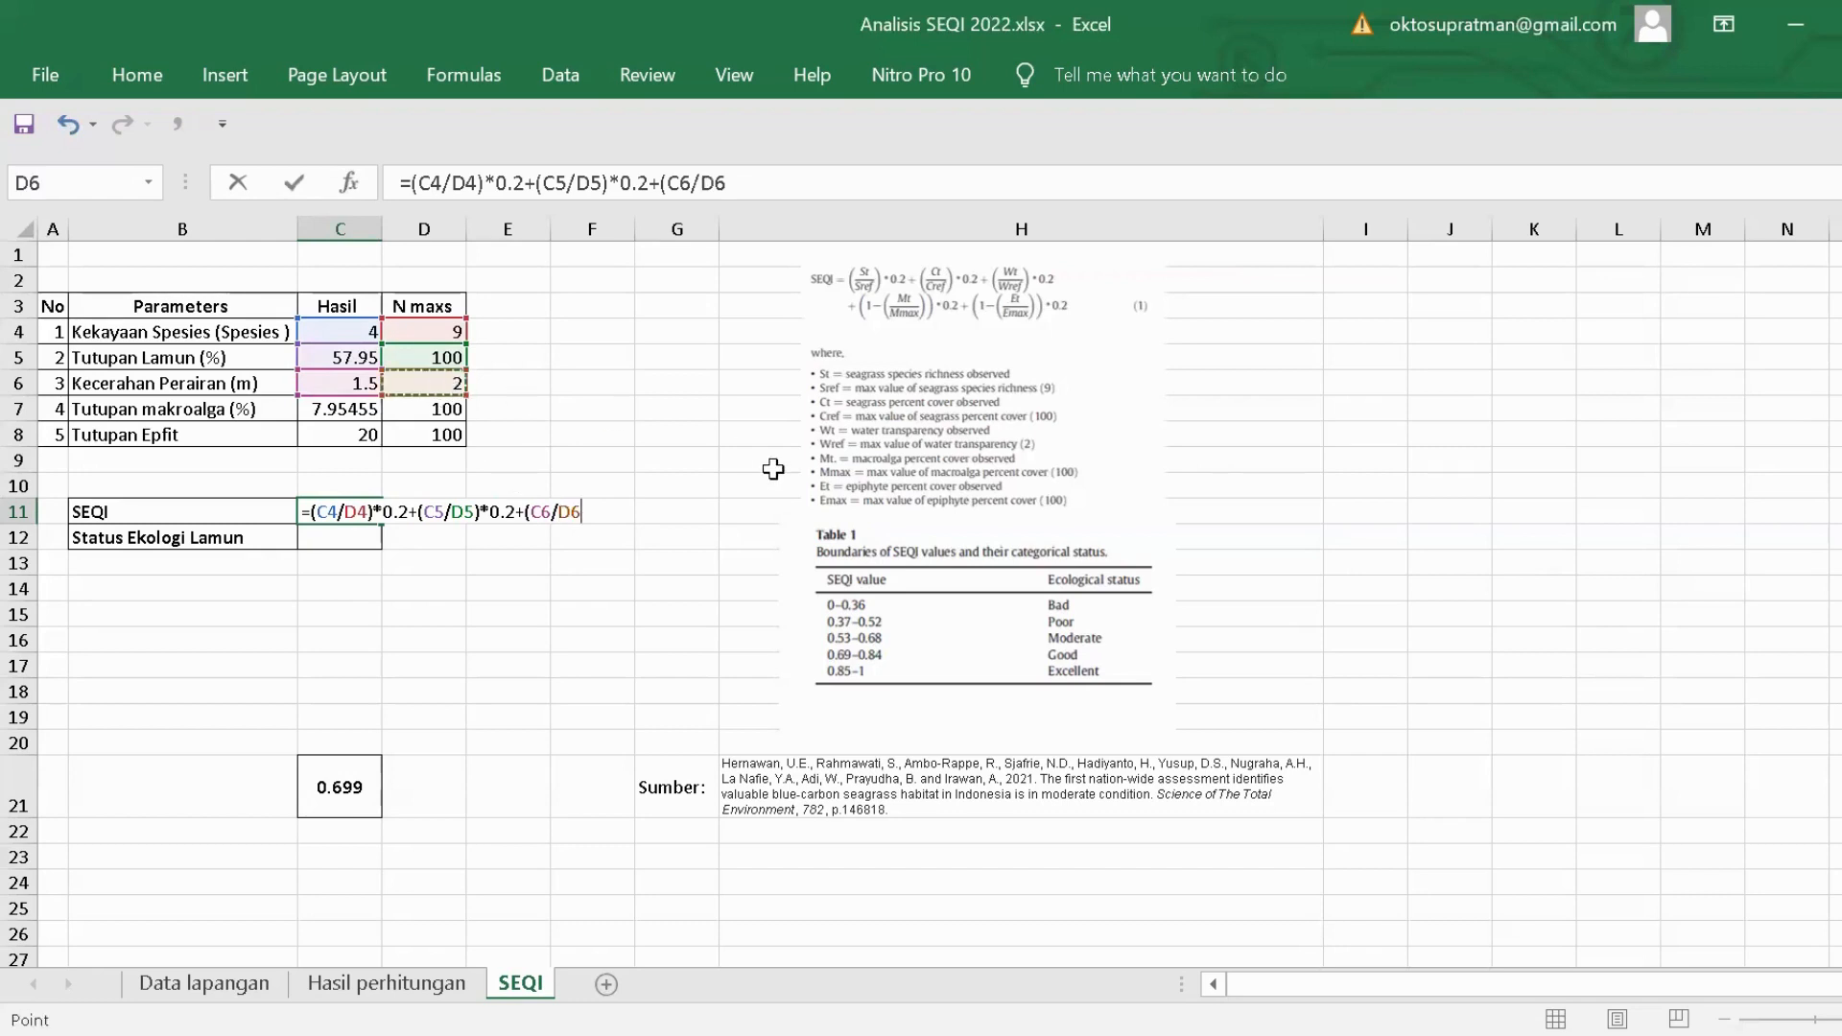
{"action": "type", "text": ")*0.2+("}
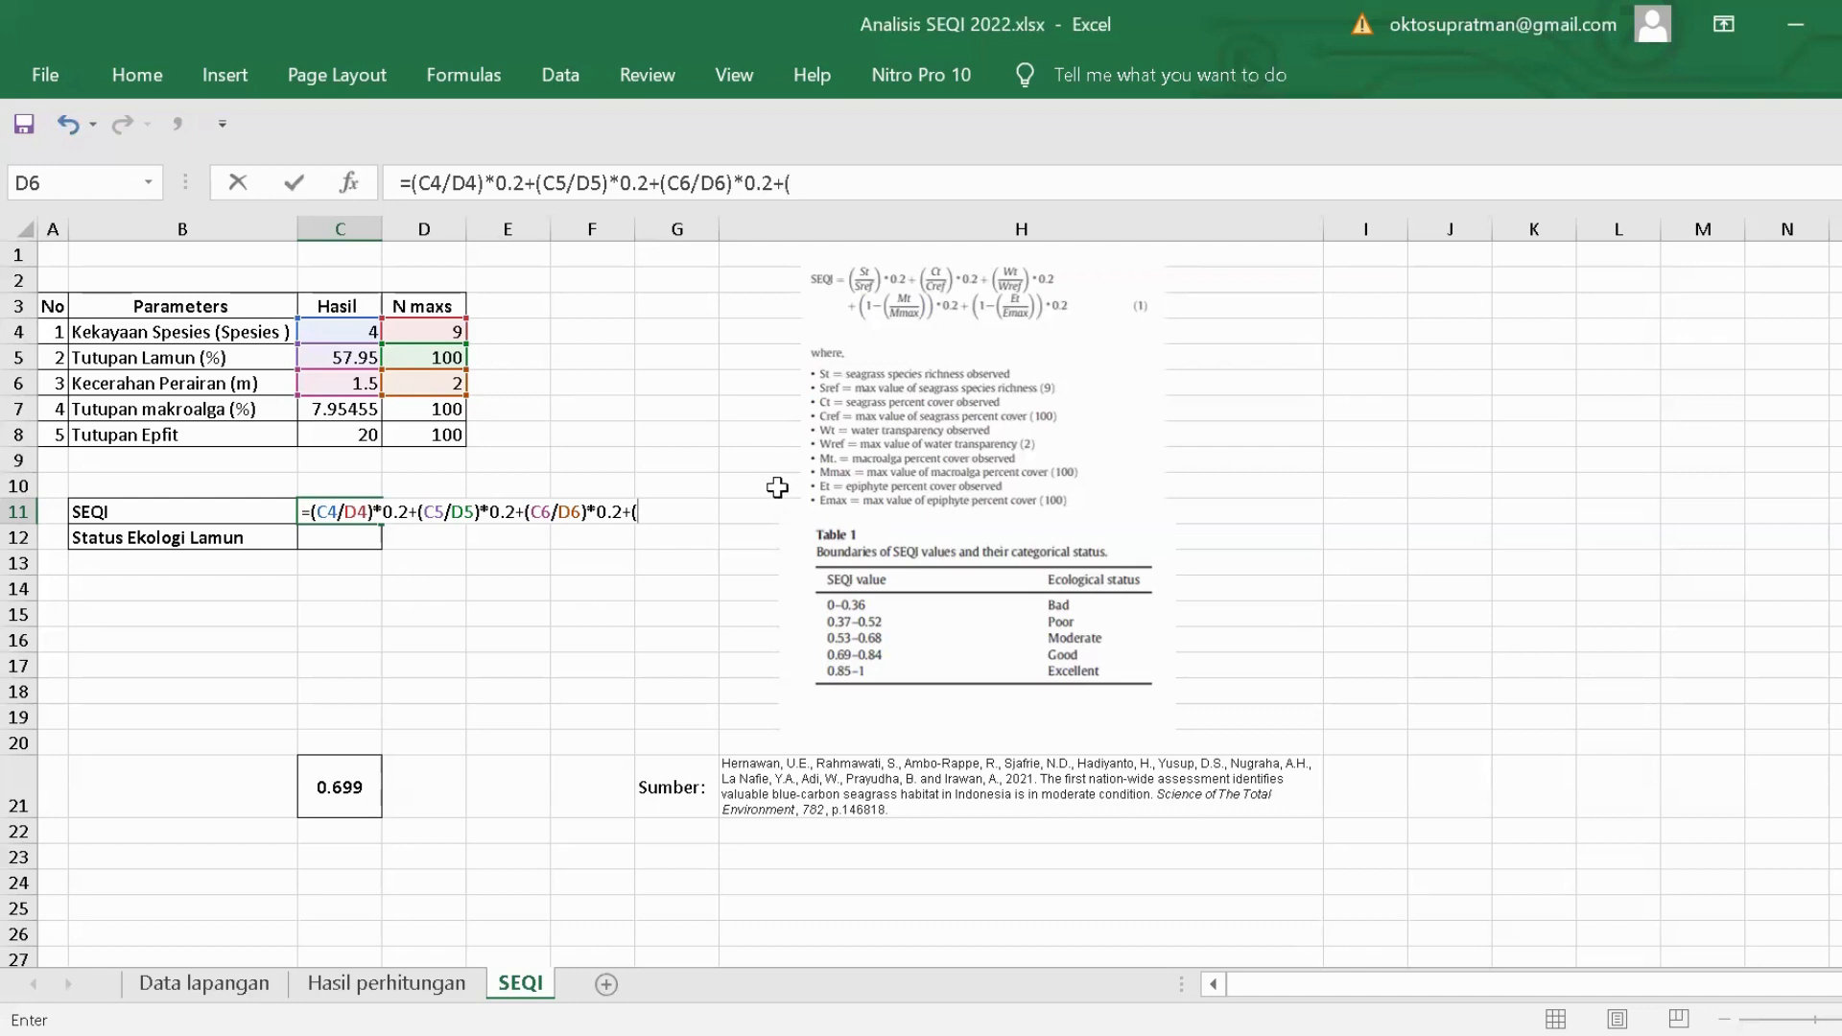
Add the macroalgae term (1-(C7/D7))*0.2 to the SEQI formula, closing both parentheses before the 0.2 weight.
{"action": "type", "text": "1-("}
{"action": "left_click", "coordinate": [317, 407]}
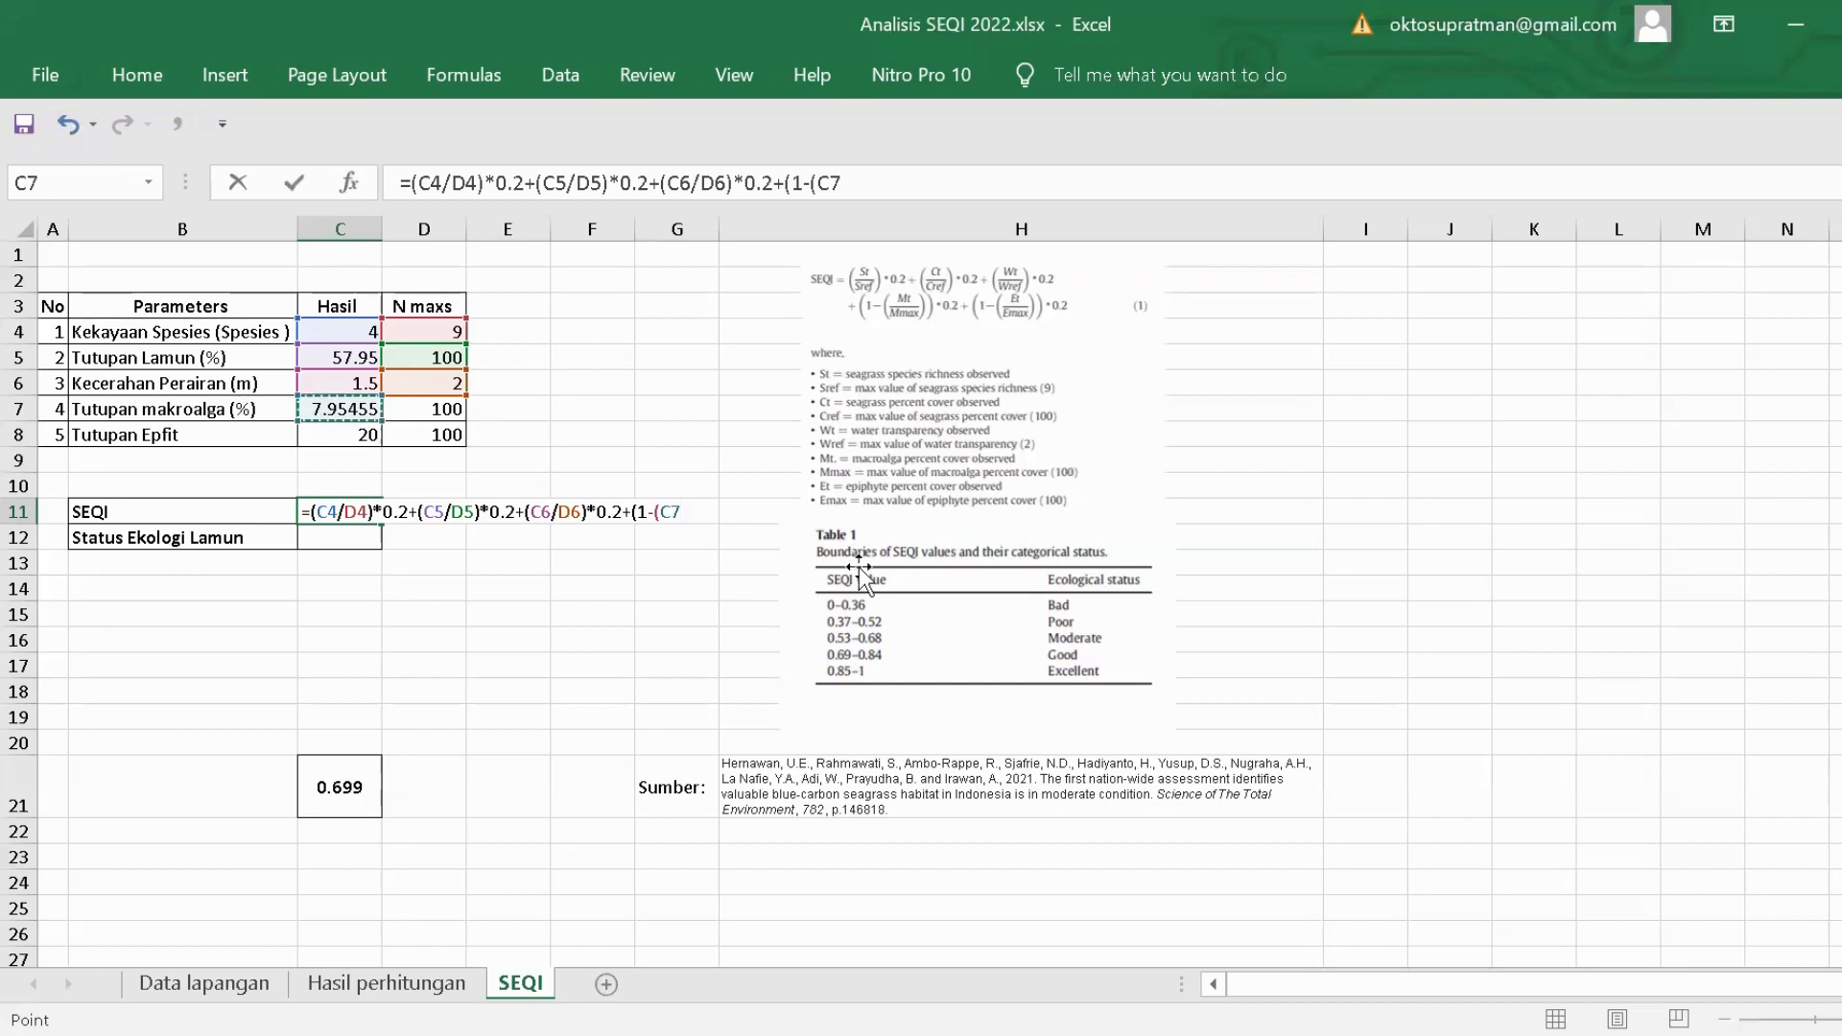
{"action": "type", "text": "/"}
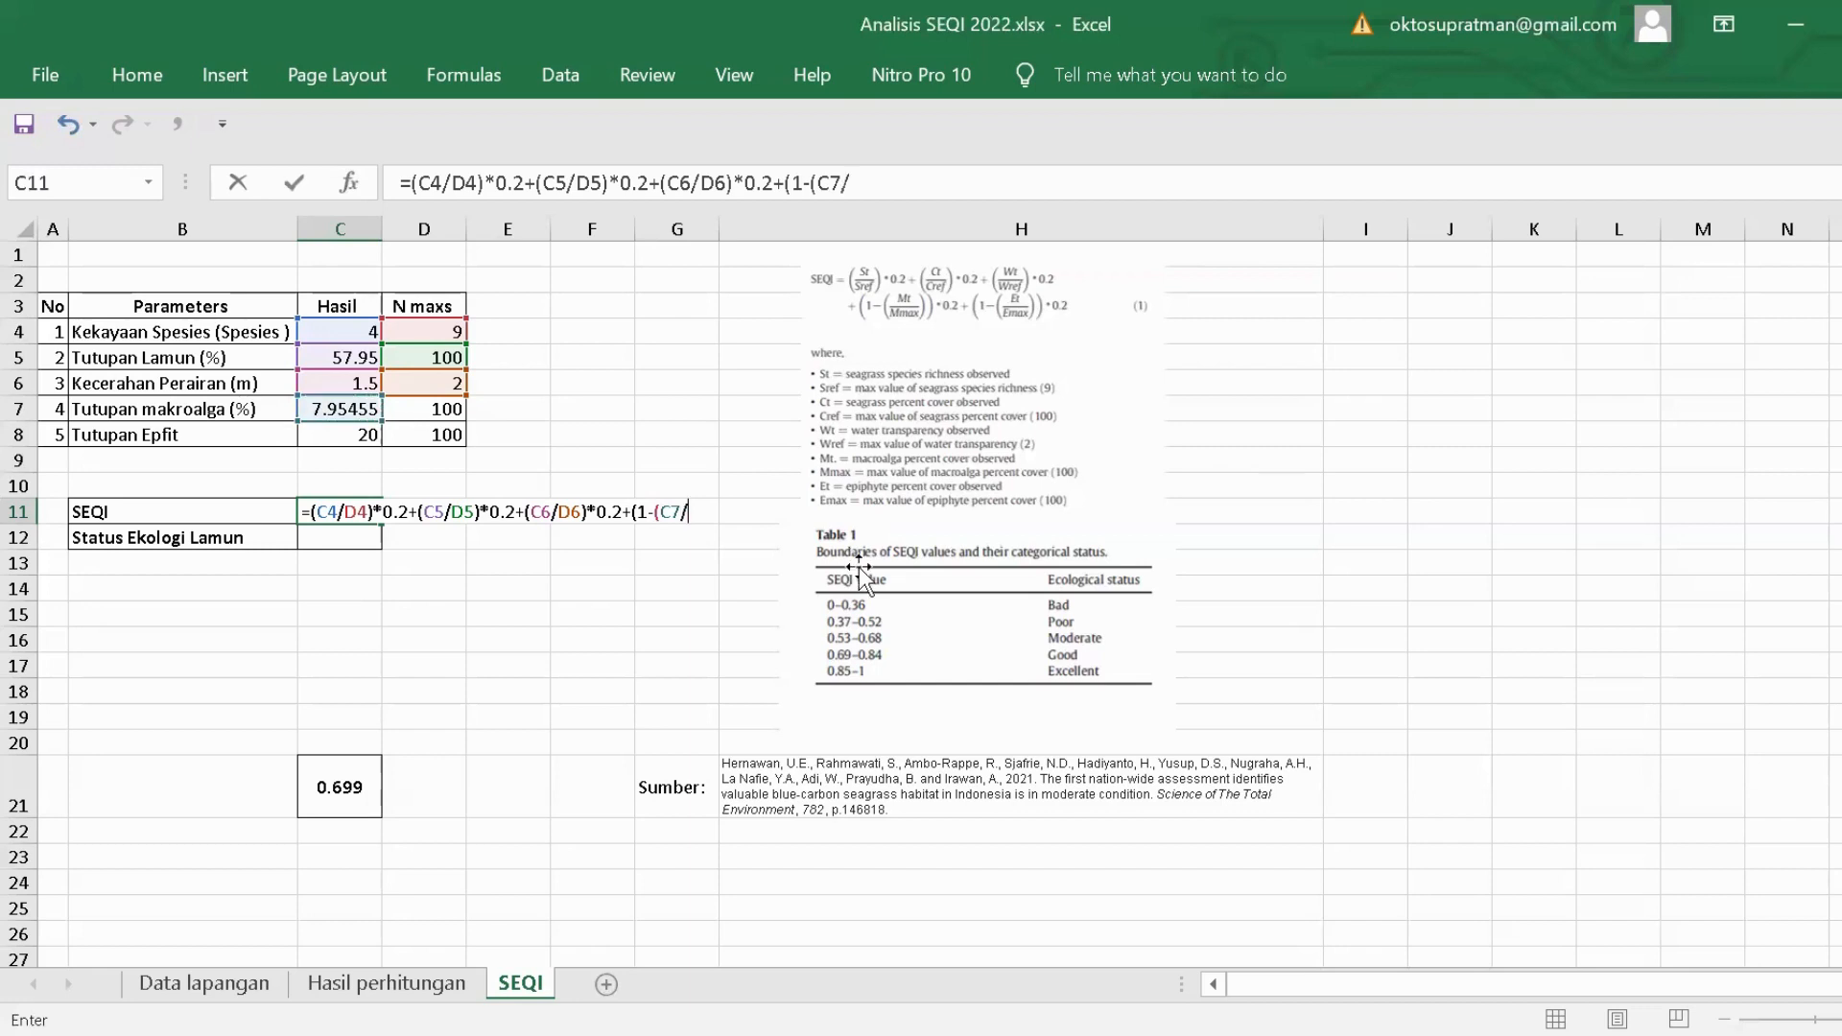
{"action": "left_click", "coordinate": [439, 405]}
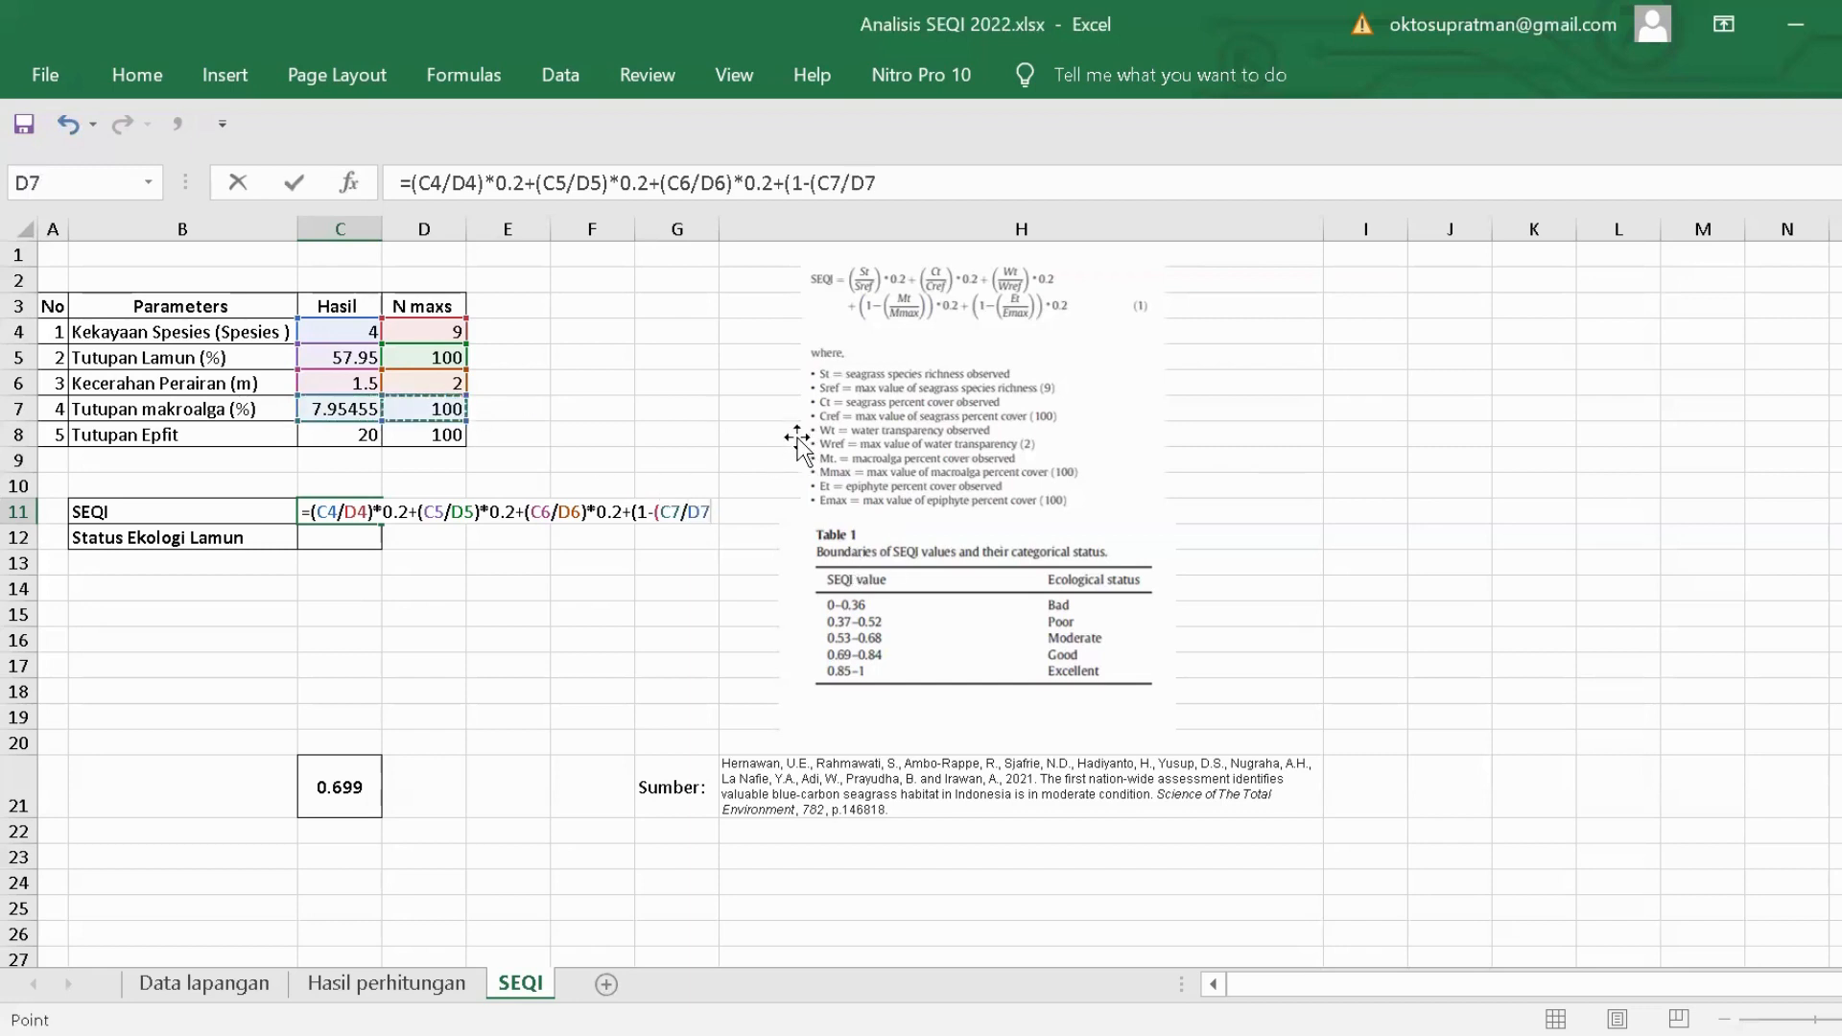
{"action": "type", "text": ")*0.2"}
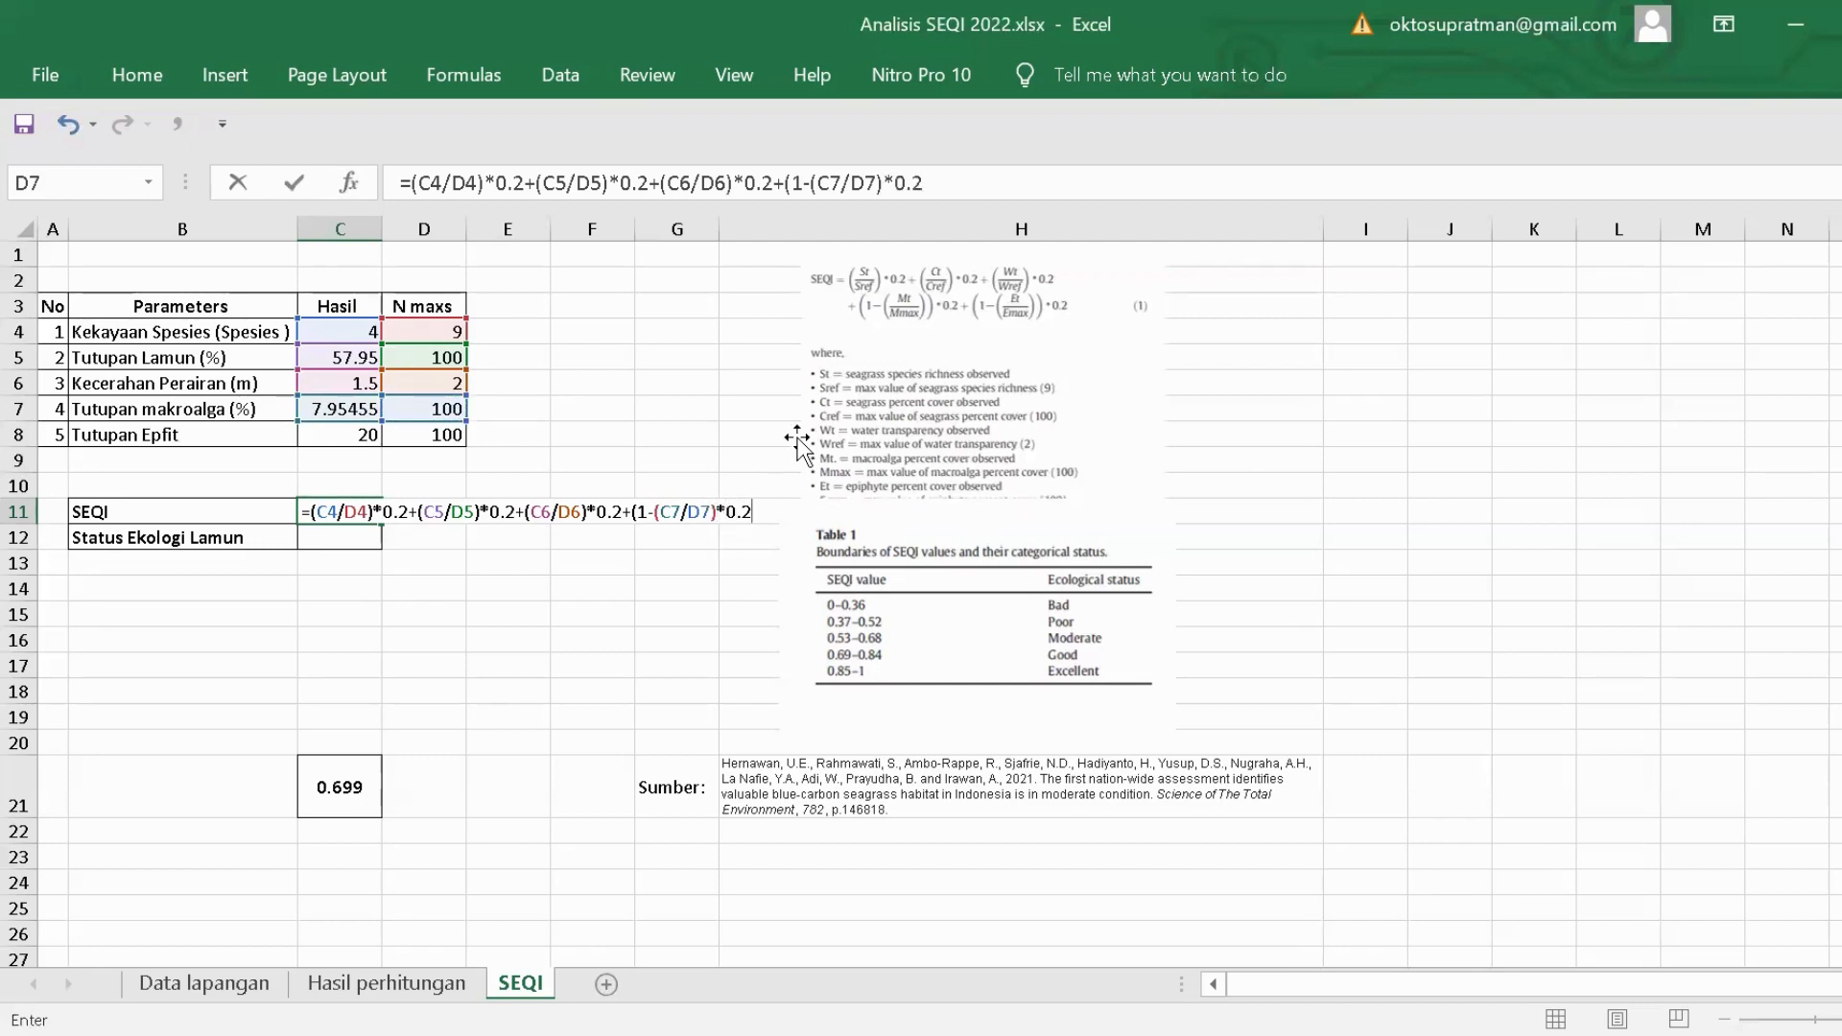
{"action": "left_click", "coordinate": [719, 511]}
{"action": "type", "text": ")*0.2"}
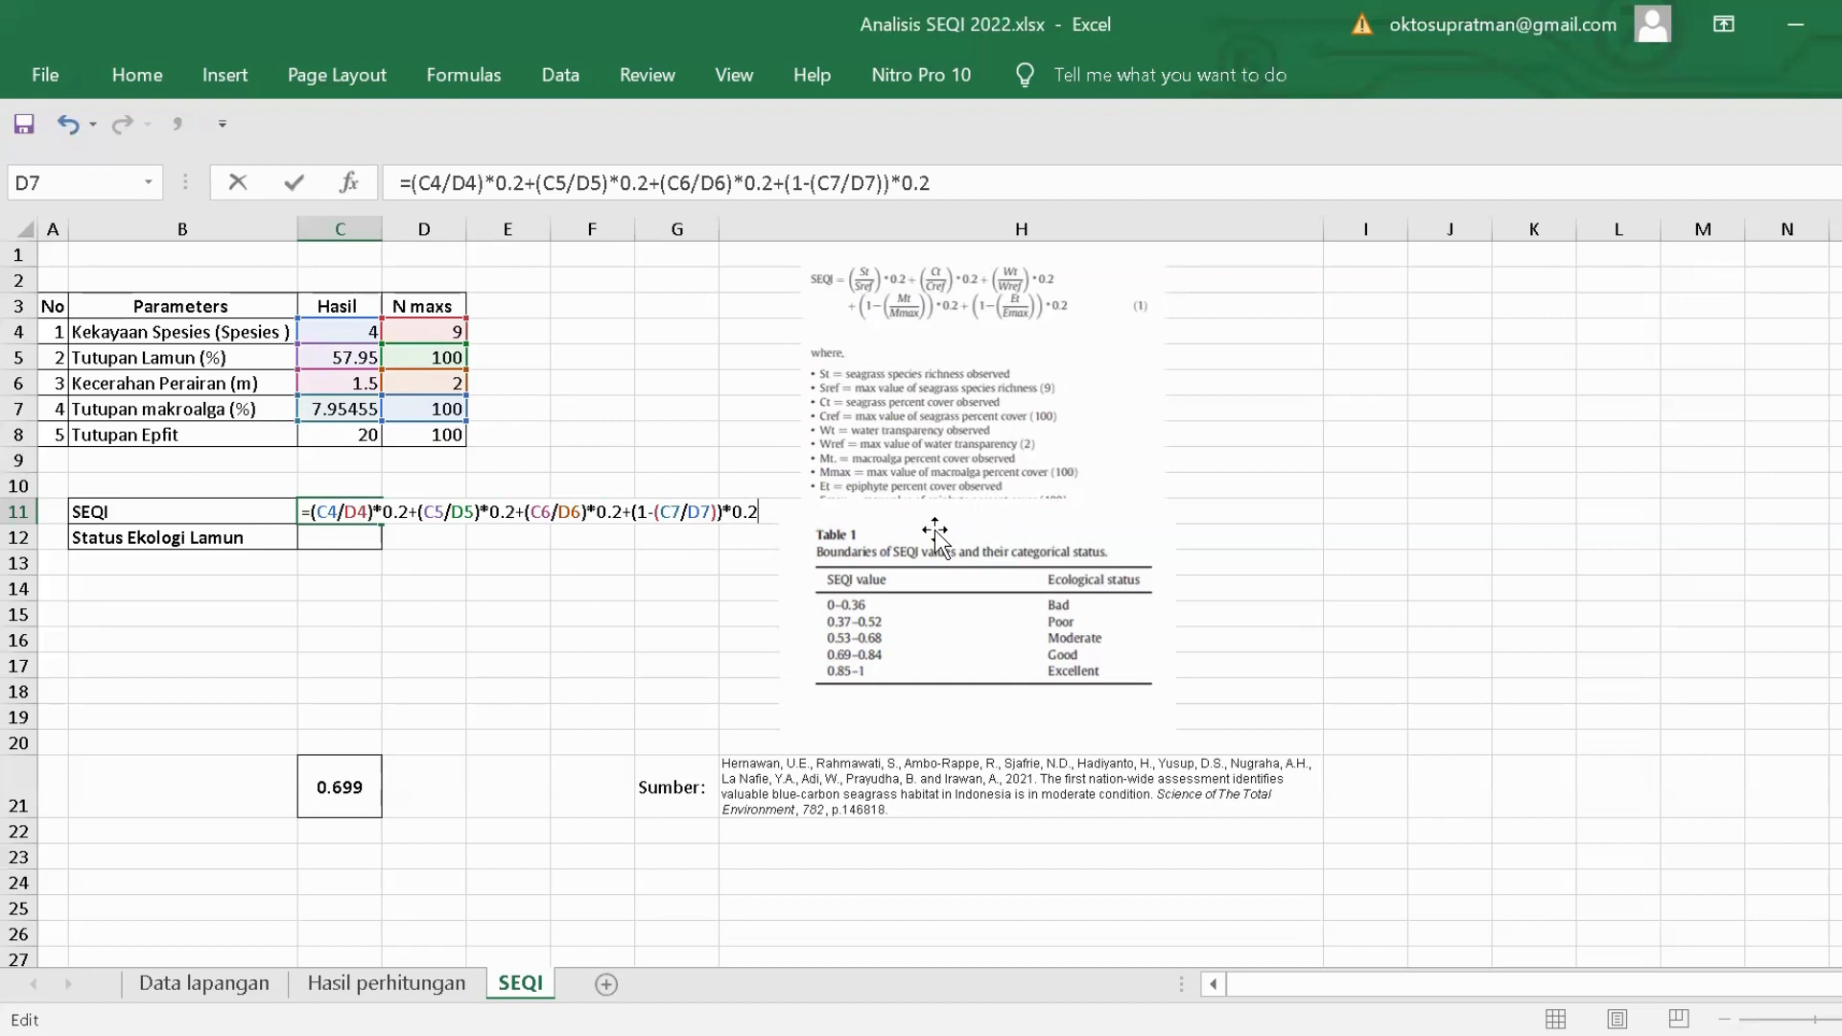
Complete the SEQI formula in C11 with the epiphyte term (1-(C8/D8))*0.2 and enter it.
{"action": "type", "text": "+(1-("}
{"action": "left_click", "coordinate": [348, 436]}
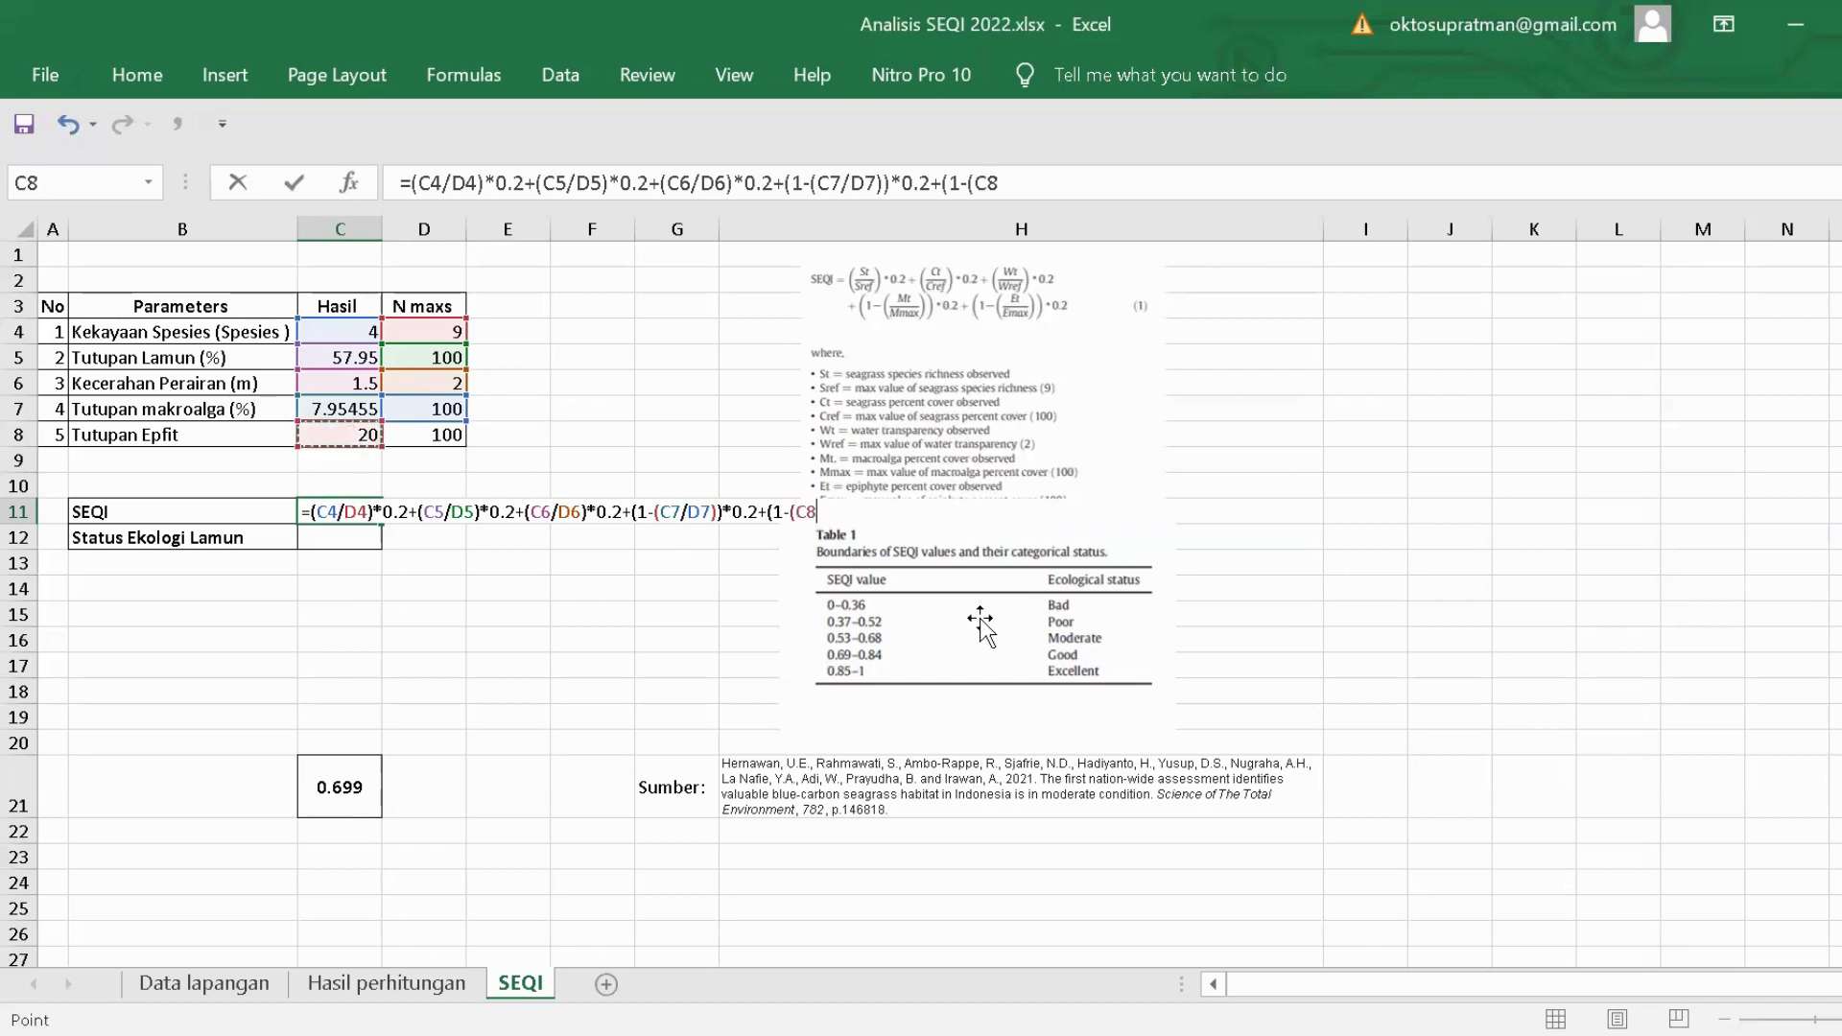
{"action": "type", "text": "/"}
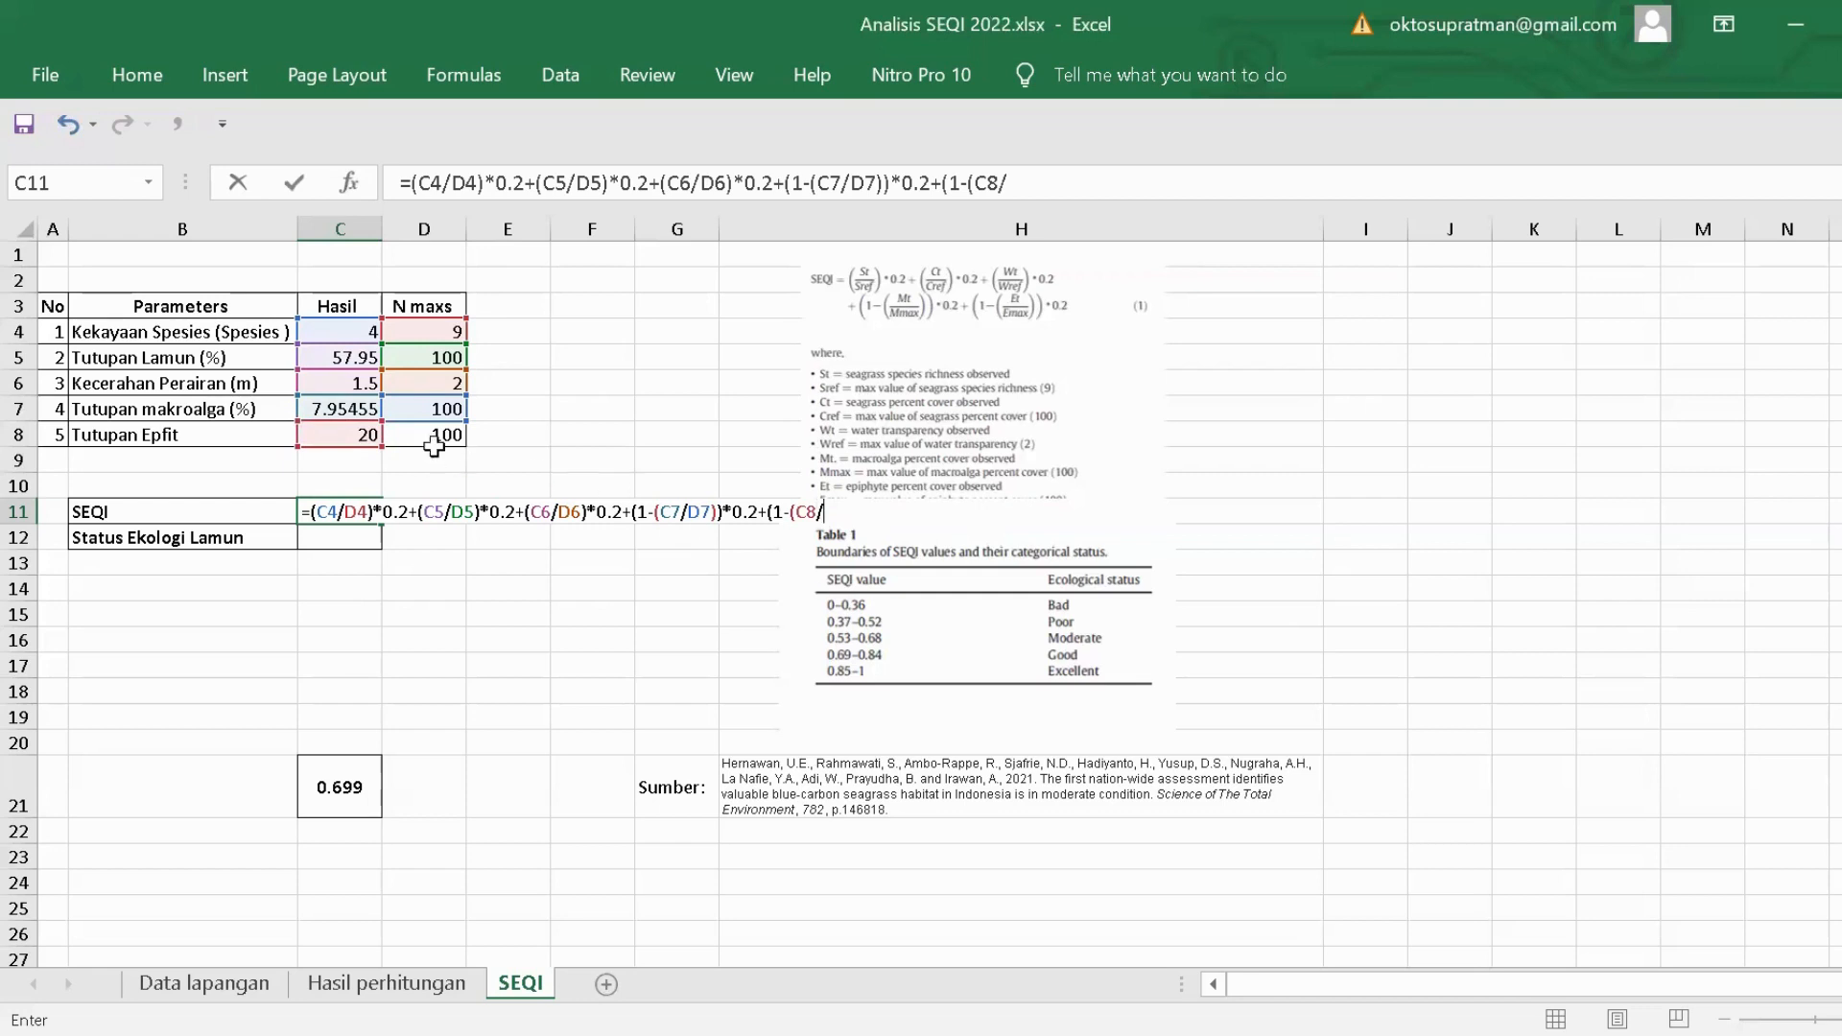
{"action": "left_click", "coordinate": [434, 439]}
{"action": "type", "text": "))"}
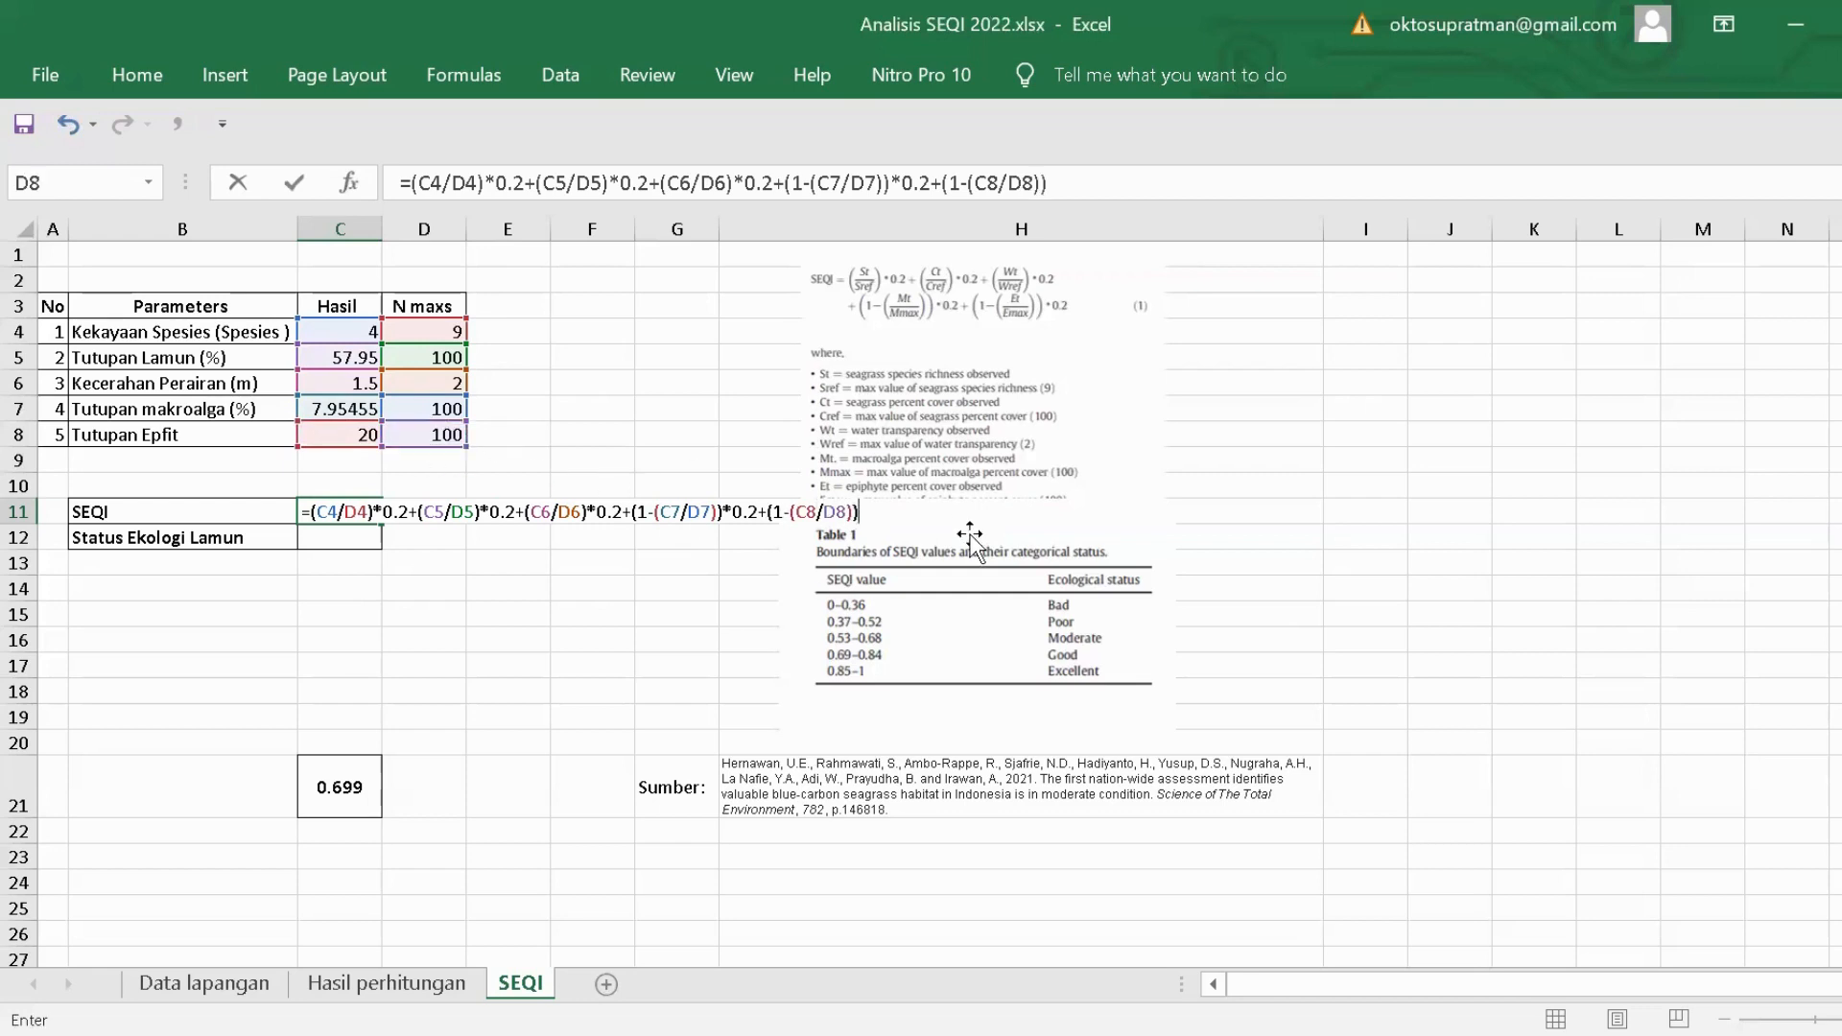
{"action": "type", "text": "*0.2"}
{"action": "key", "text": "Return"}
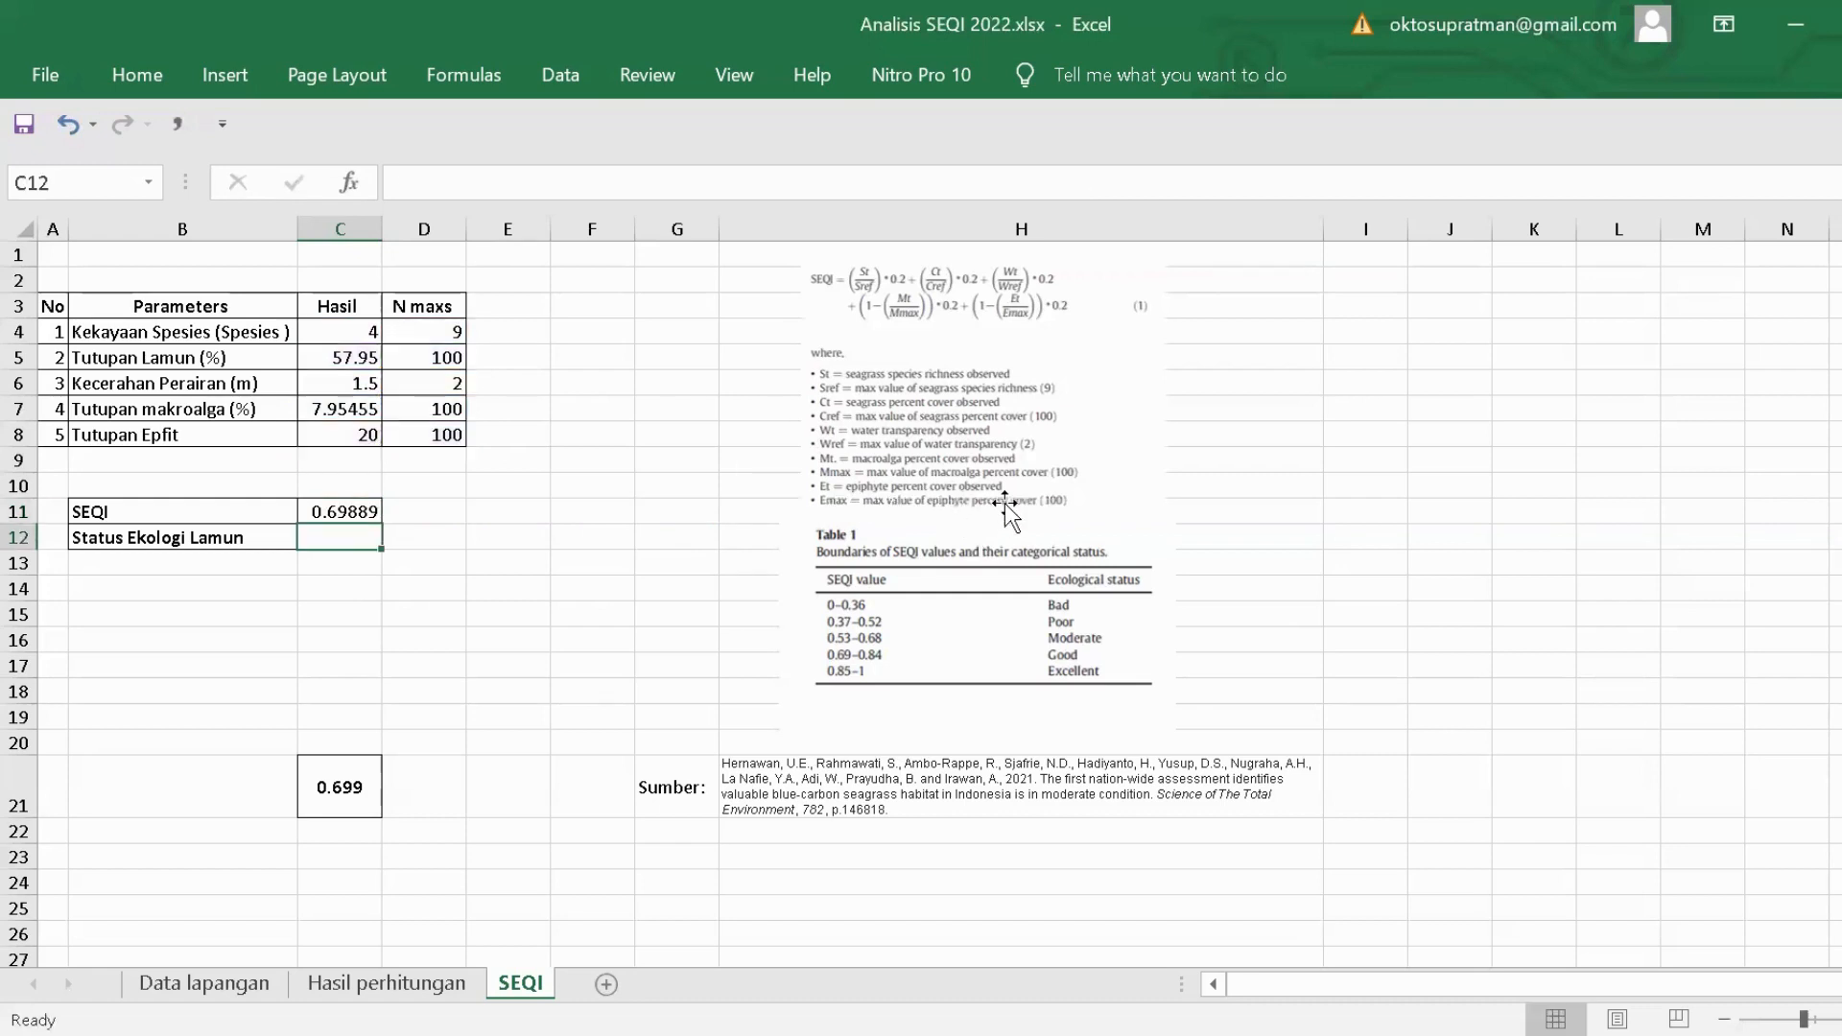
Compare the SEQI value in C11 with the Table 1 boundaries and enter Baik as the Status Ekologi Lamun in C12.
{"action": "left_click", "coordinate": [335, 516]}
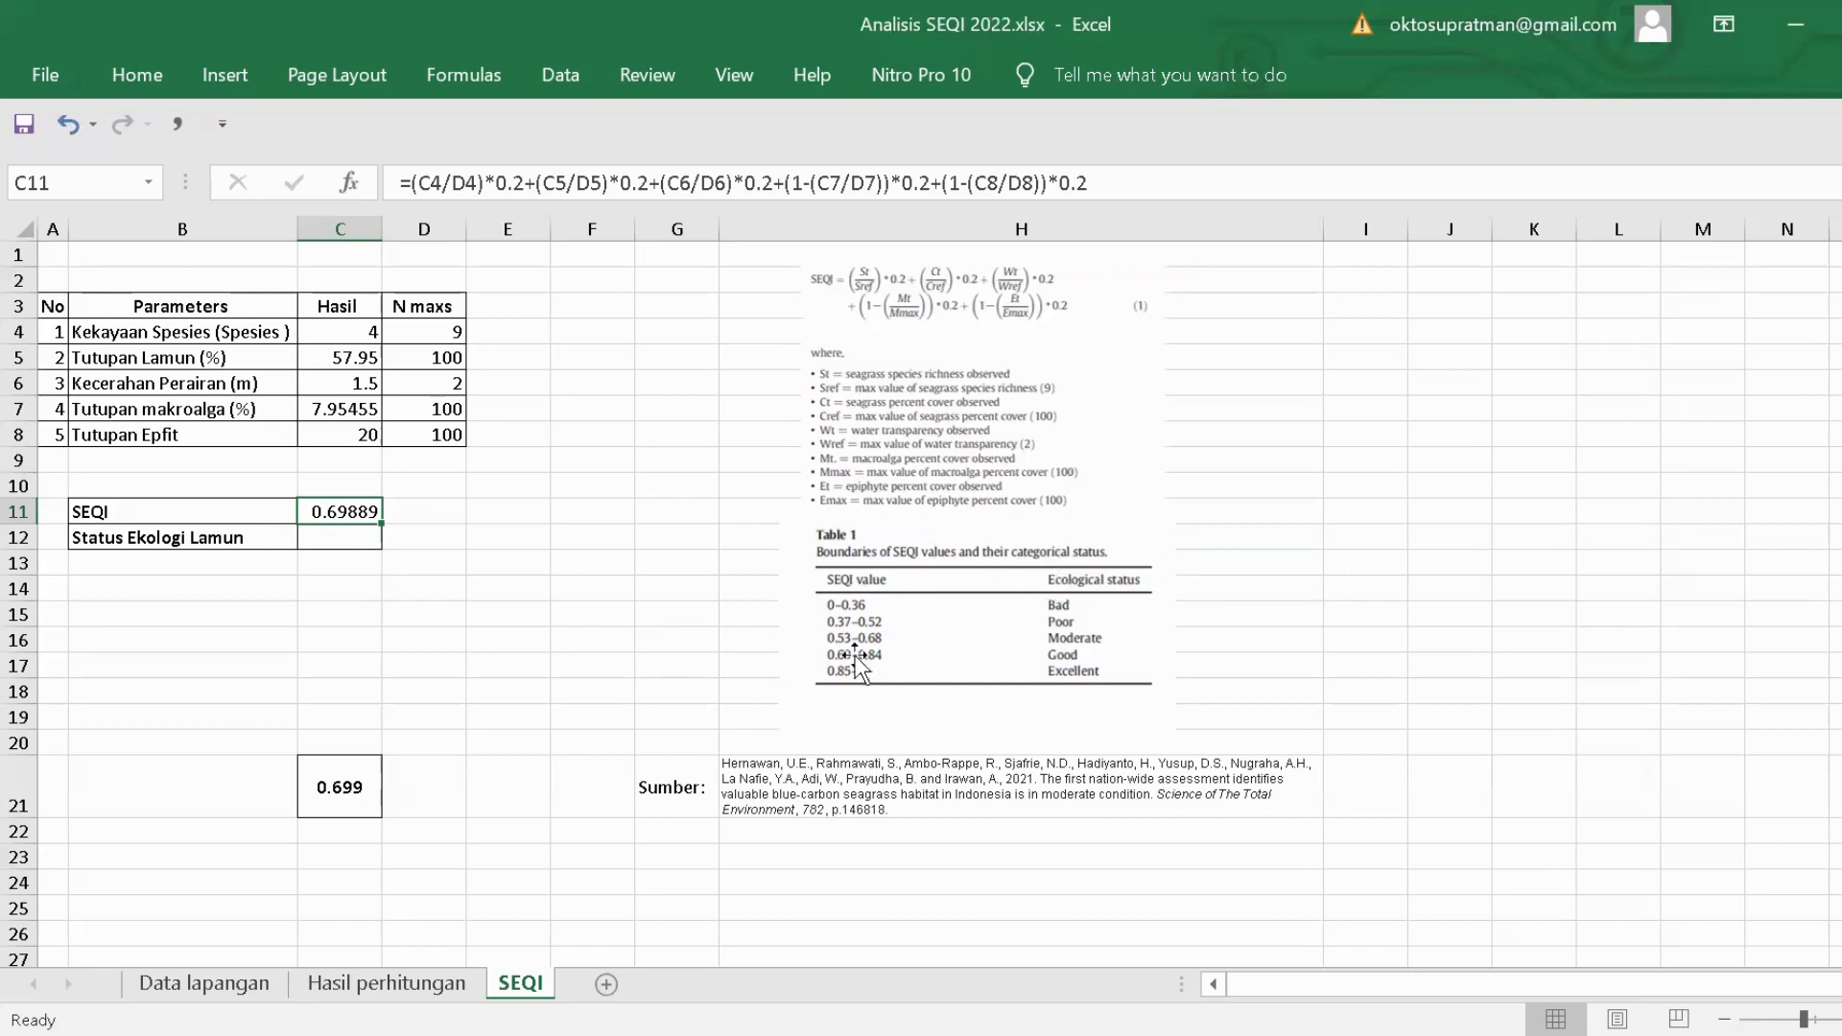
{"action": "left_click", "coordinate": [340, 537]}
{"action": "double_click", "coordinate": [339, 537]}
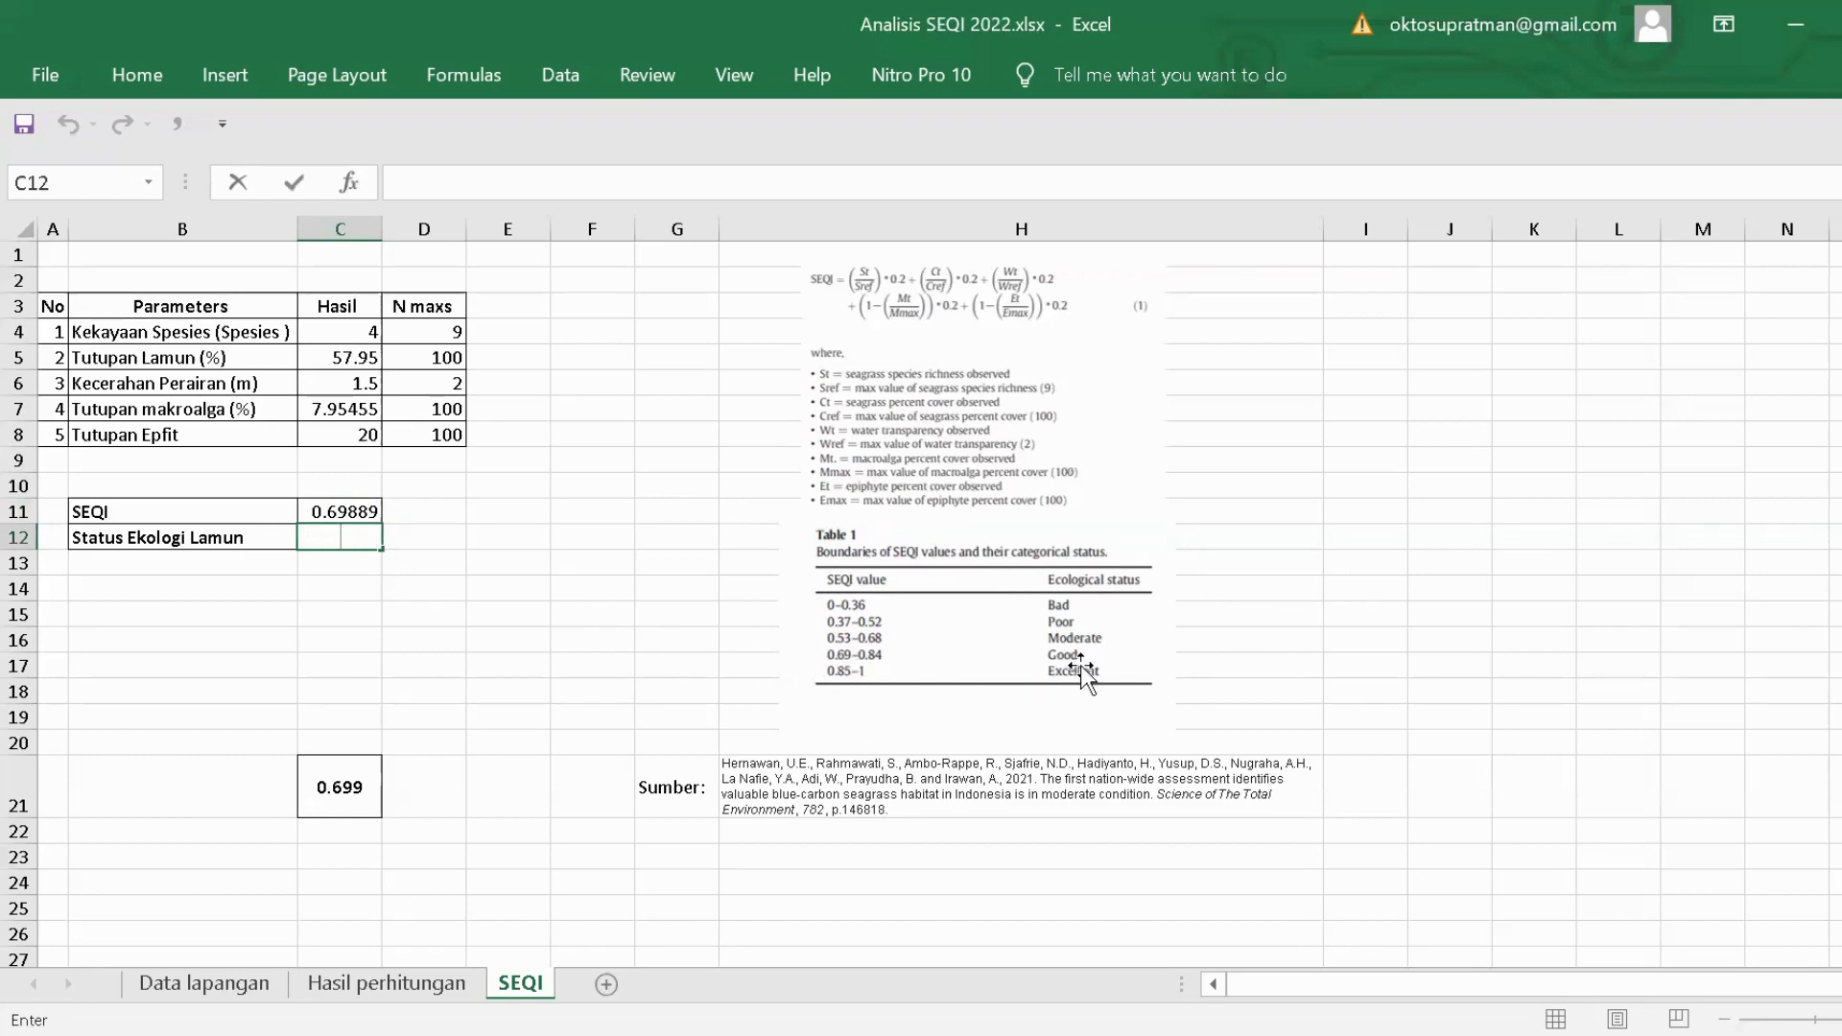
{"action": "left_click", "coordinate": [326, 532]}
{"action": "type", "text": "Baik"}
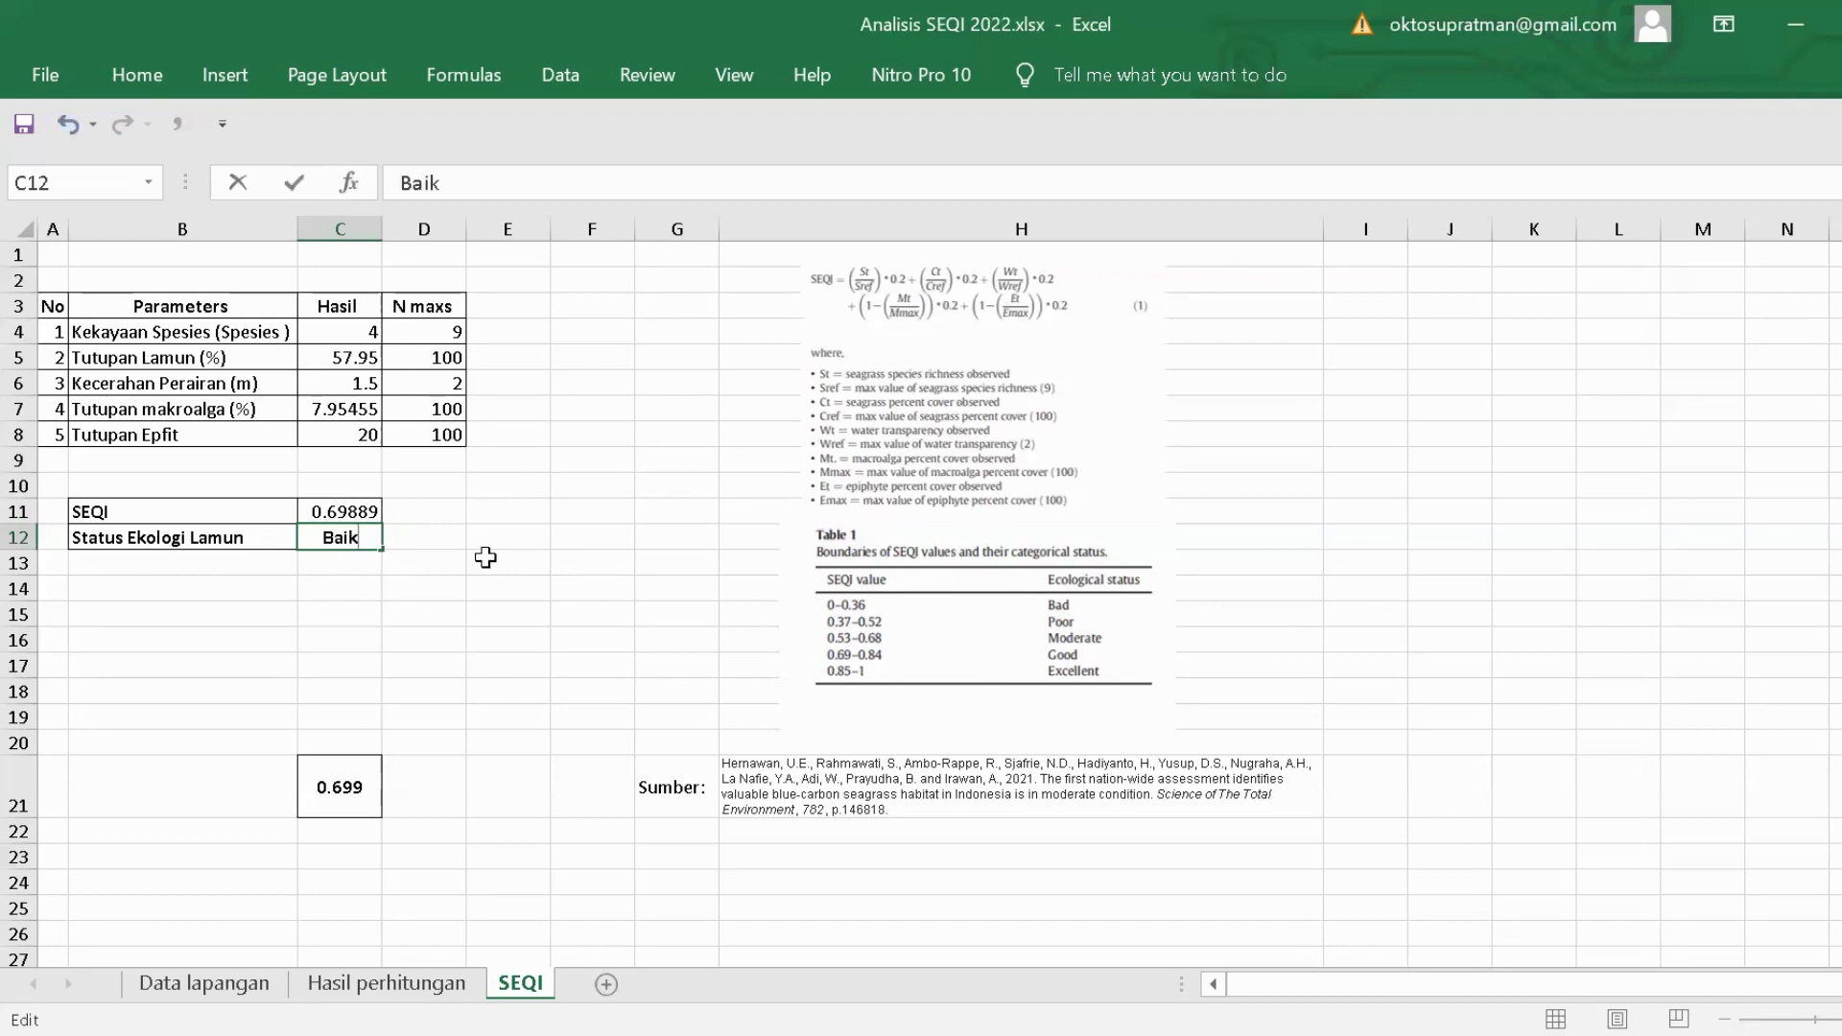
{"action": "left_click", "coordinate": [395, 545]}
{"action": "left_click", "coordinate": [406, 556]}
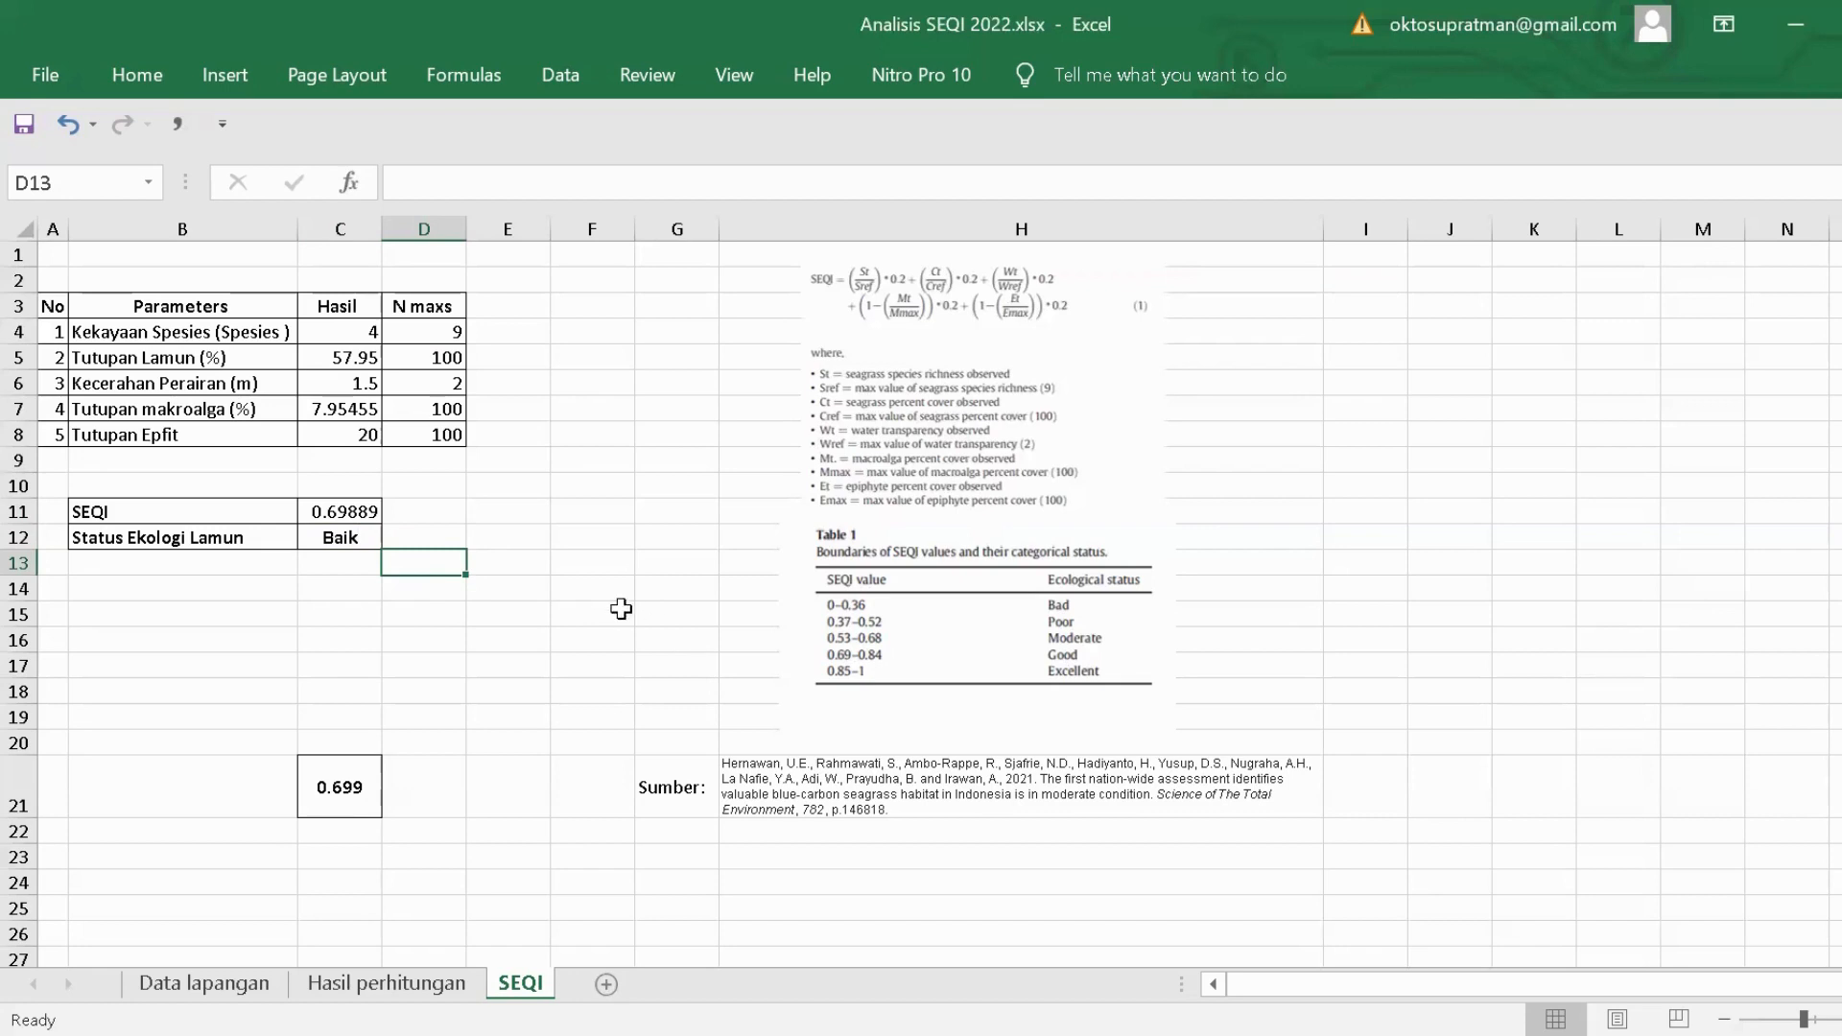
{"action": "left_click", "coordinate": [595, 587]}
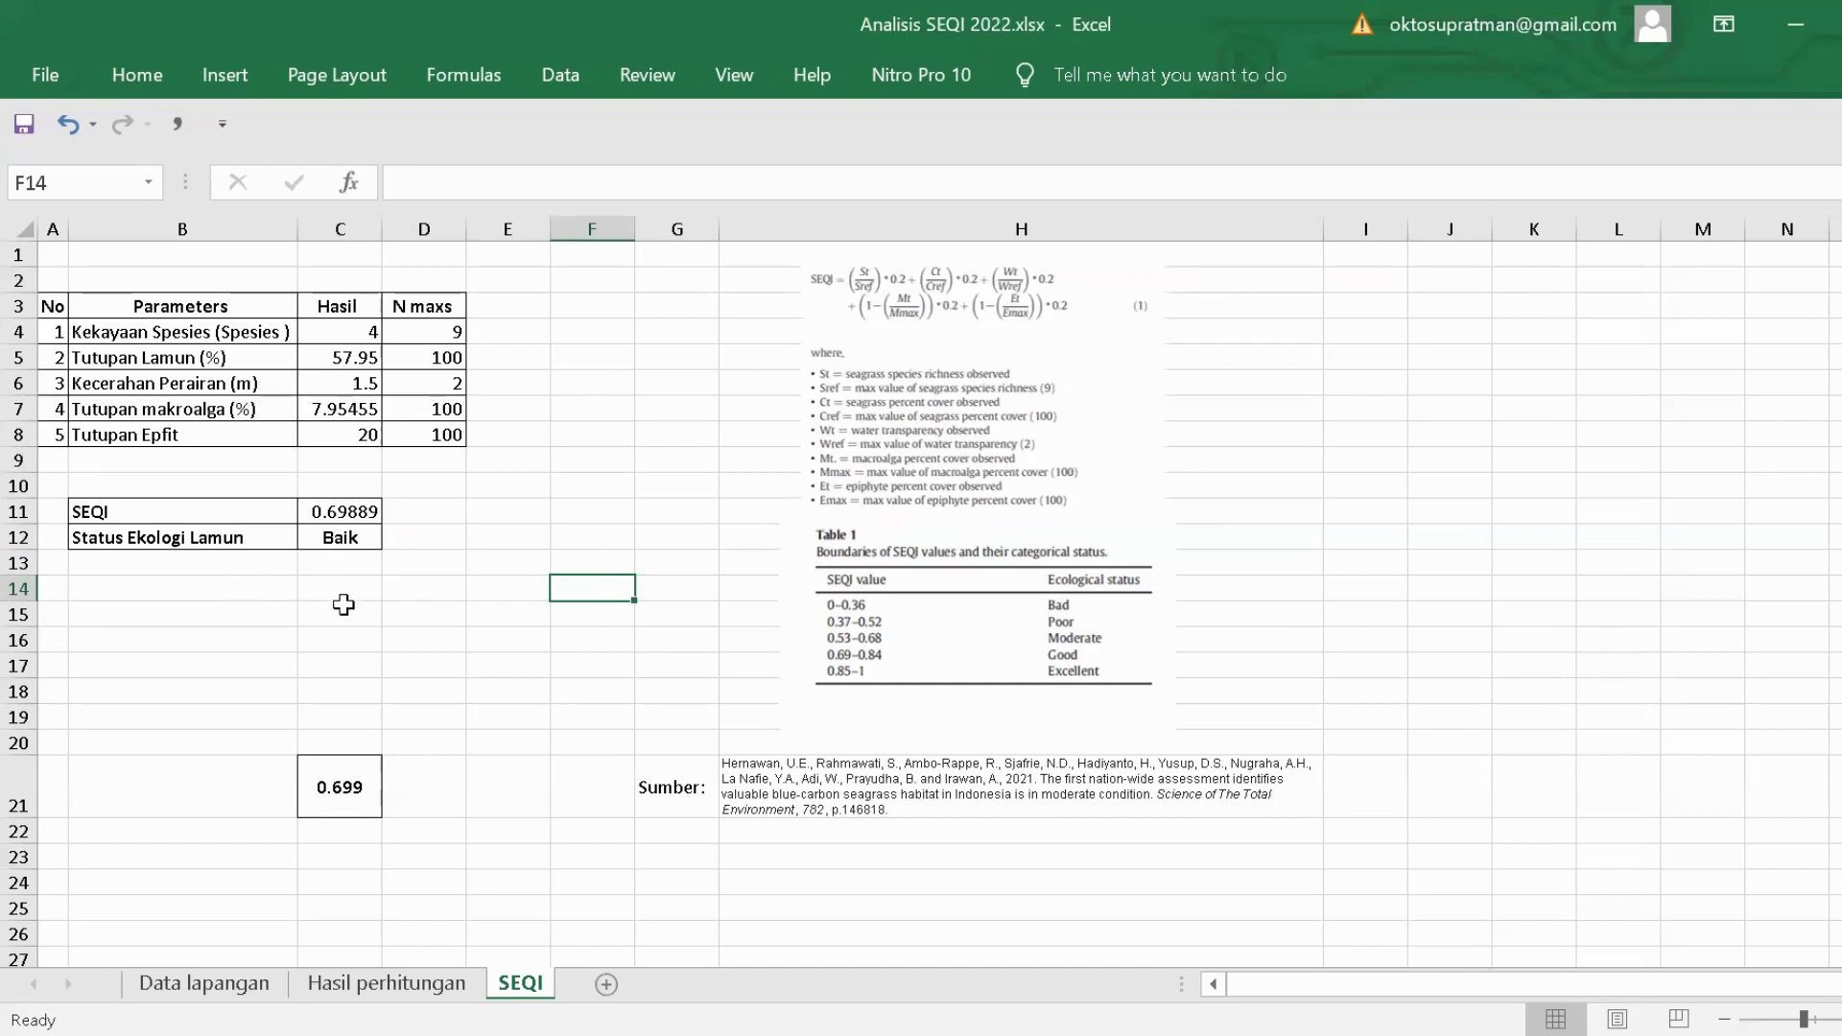
{"action": "left_click", "coordinate": [363, 543]}
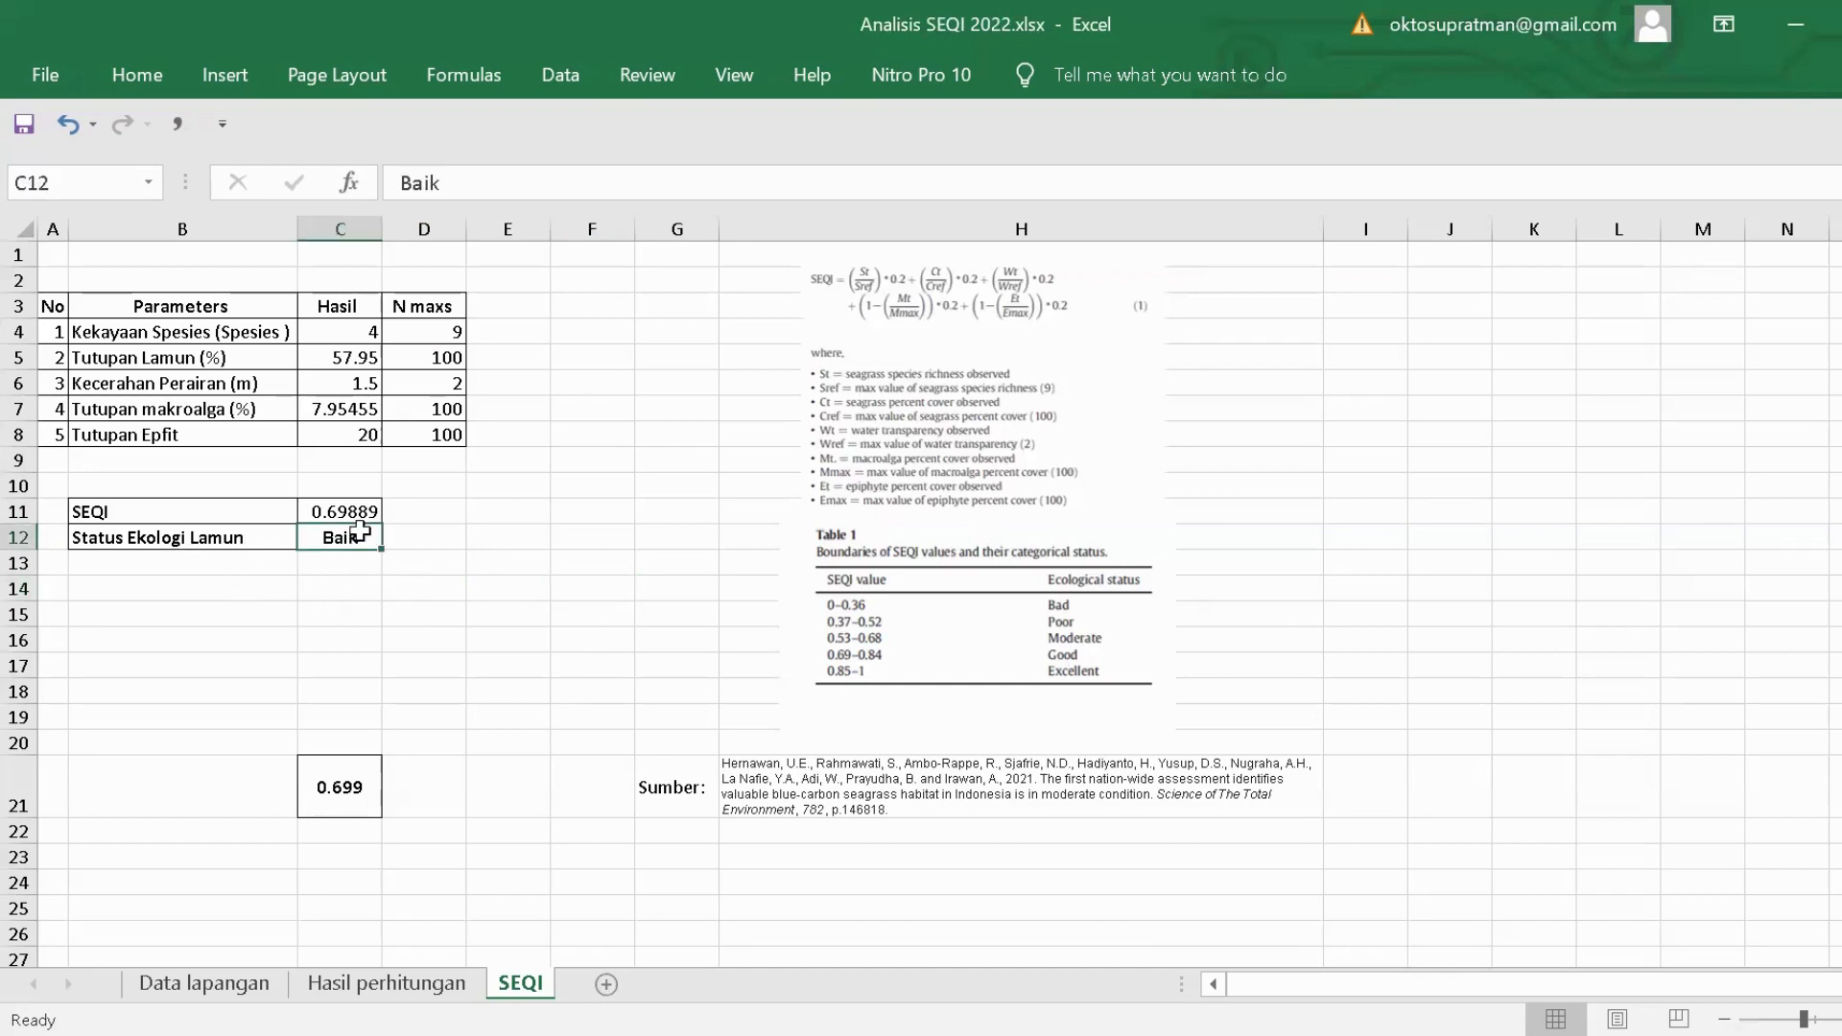